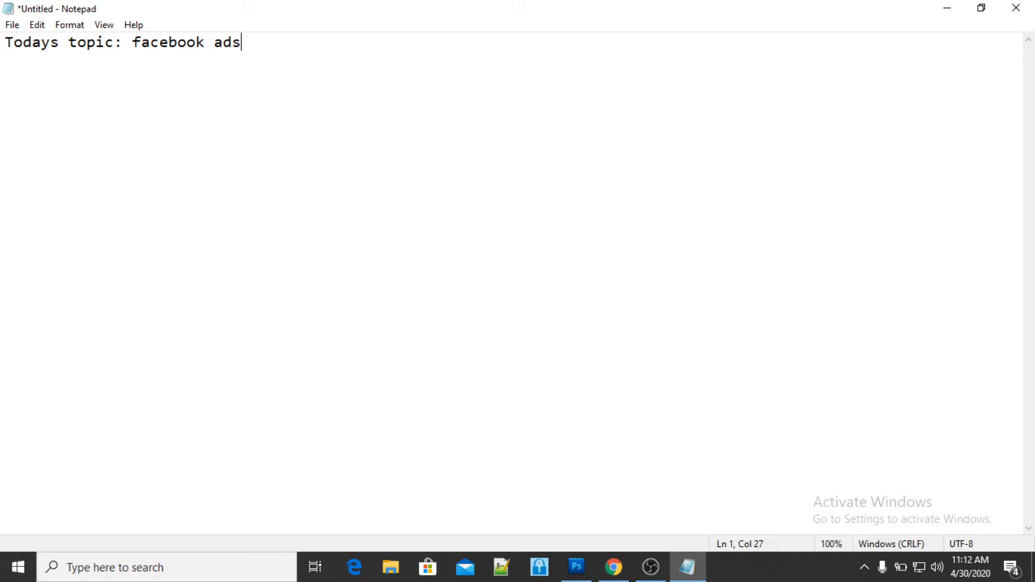
- Append ": 10-5% organic reach, use hashtag" to the topic line after "facebook ads"
text(:)
text(100)
key(BackSpace)
text(-5% orgab)
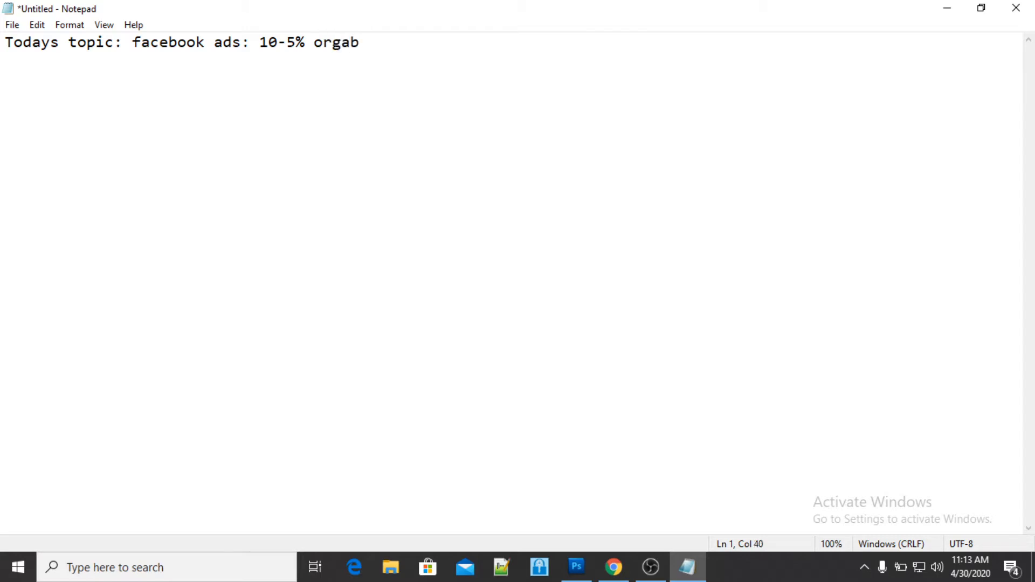
key(BackSpace)
text(niz)
key(BackSpace)
text(c reach, use )
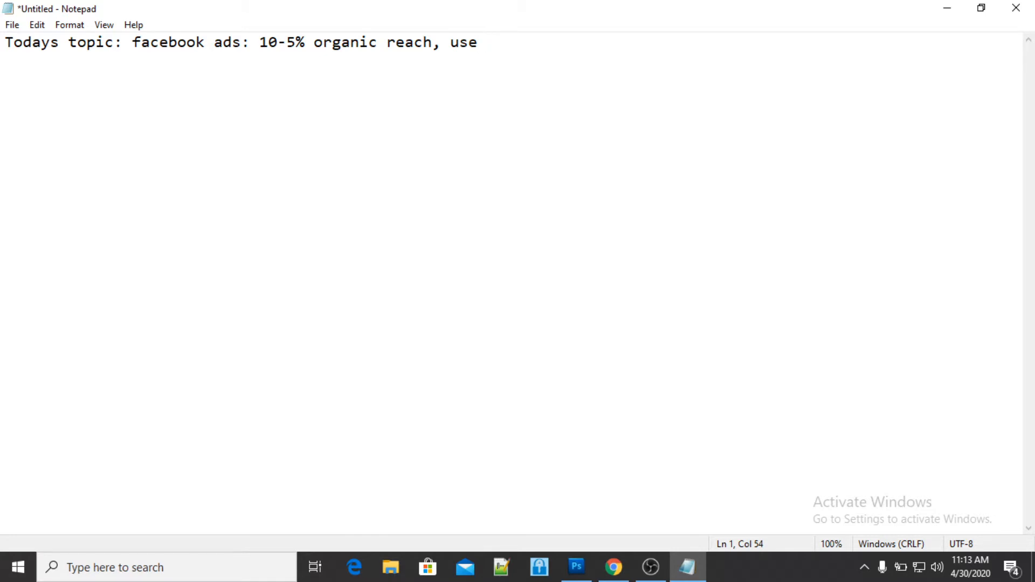
text(hashtag)
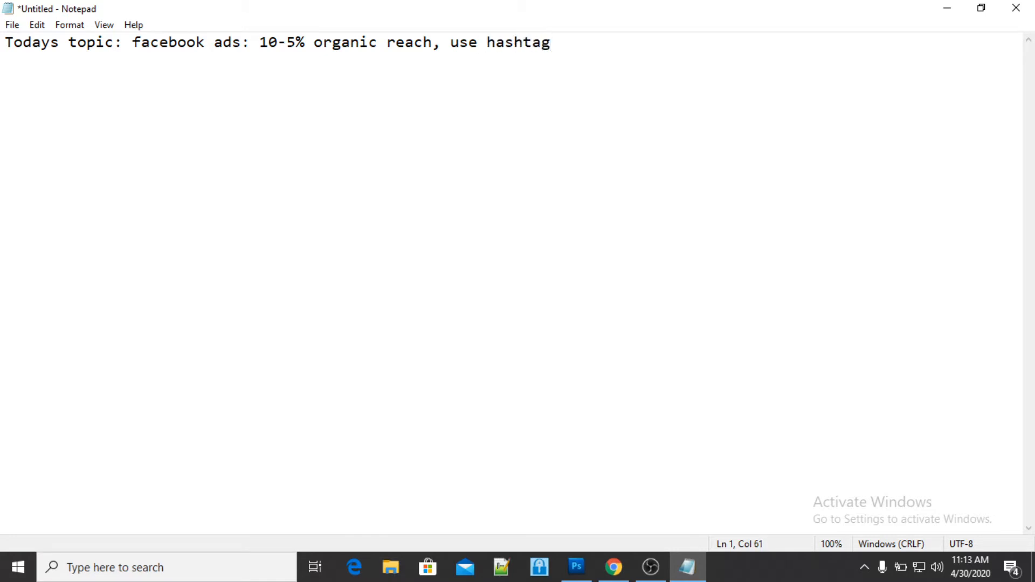
- Extend the topic line with " -5%, 500-> 50-60-> Boost option:"
text( -5%, 500-> 50-6)
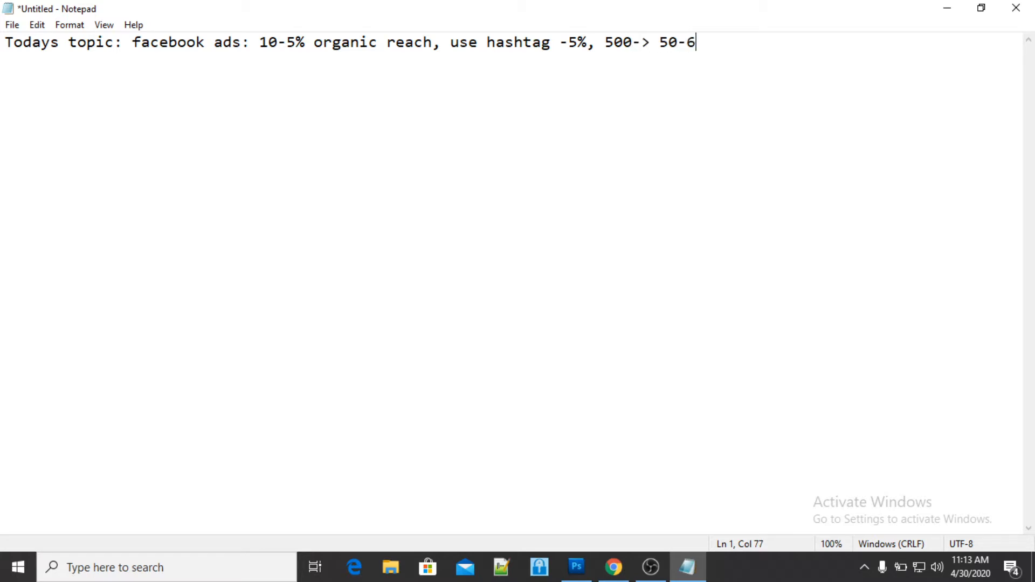
text(0)
text(-)
text(> Boo)
text(st op)
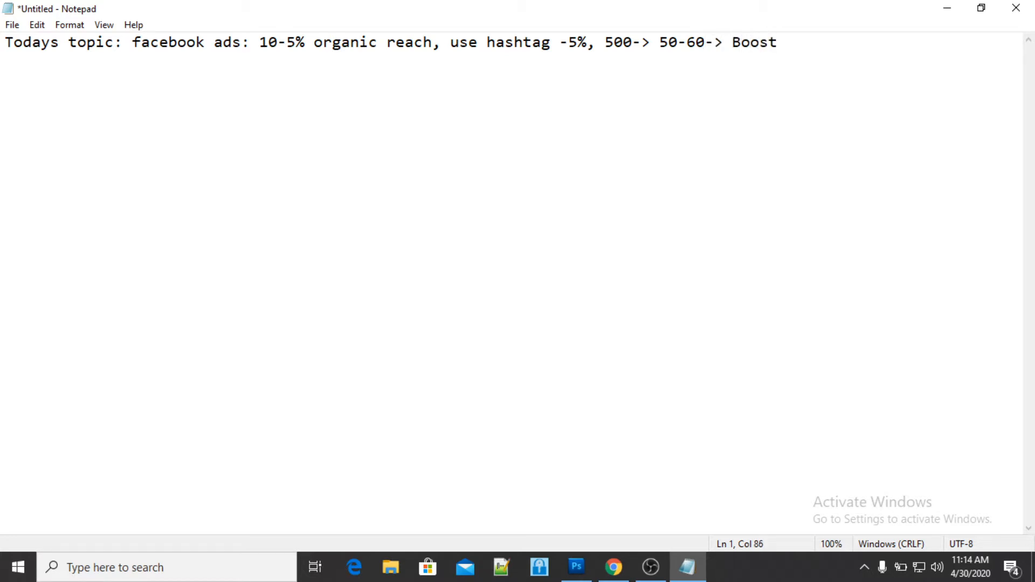
text(tion)
text(:)
- Add a new line reading "Facebook Account--->" below the topic line
key(Return)
text(Facebook )
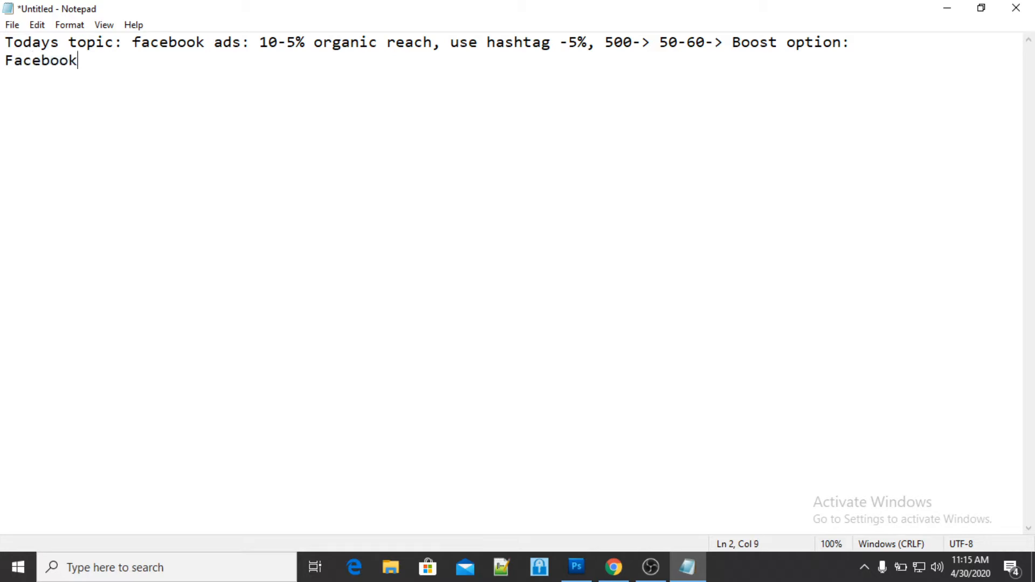
text(Account)
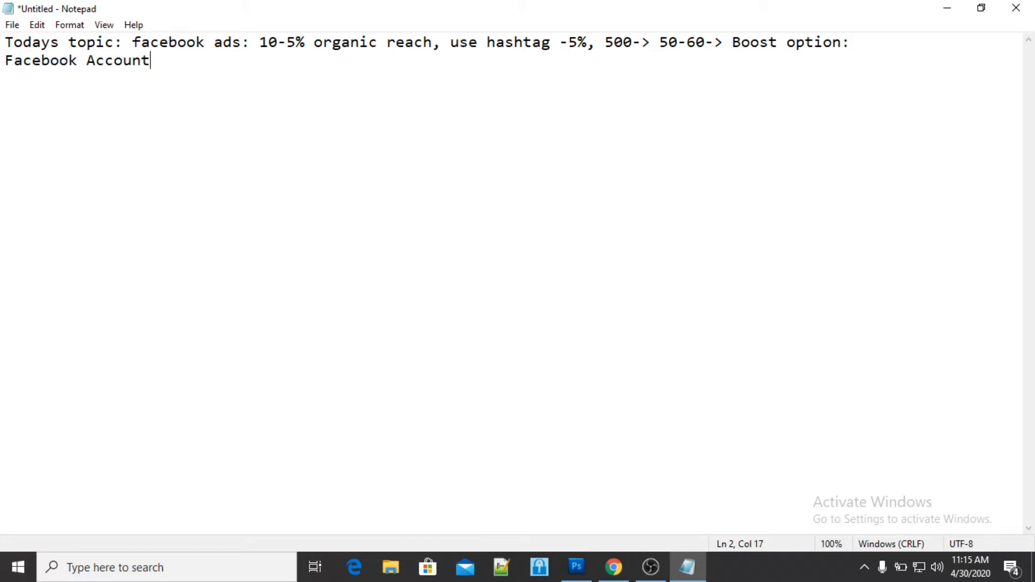
text(--->)
- Add a line reading "Facebook page/ compnay page:" below the Facebook Account line
key(Return)
text(Facebook)
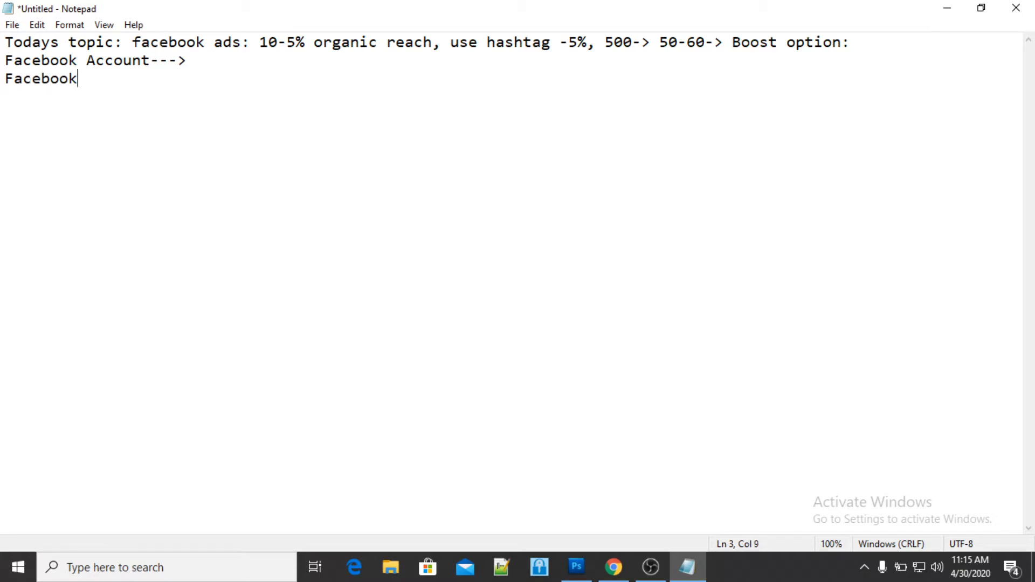
text( page/ c)
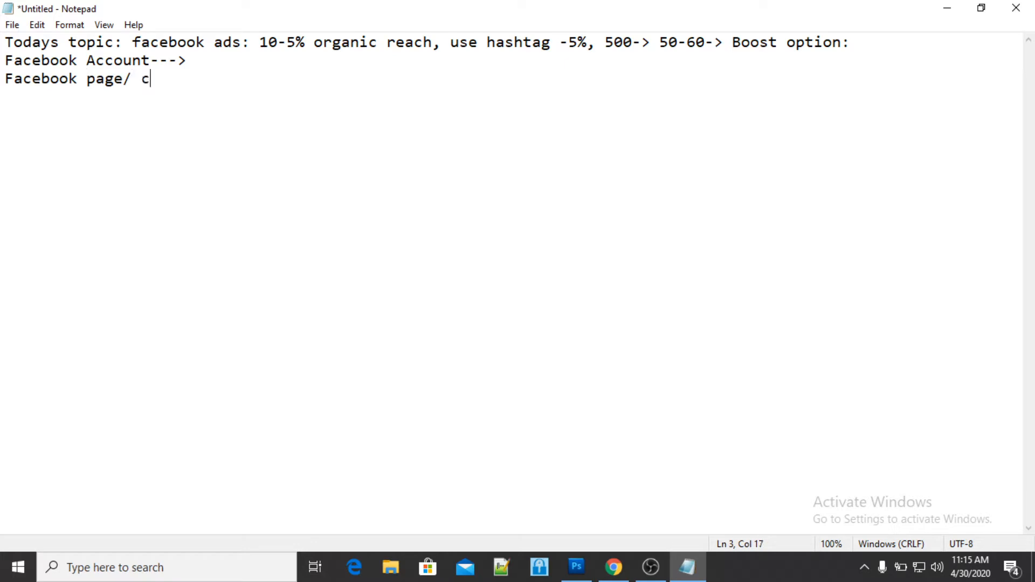
text(ompnay page)
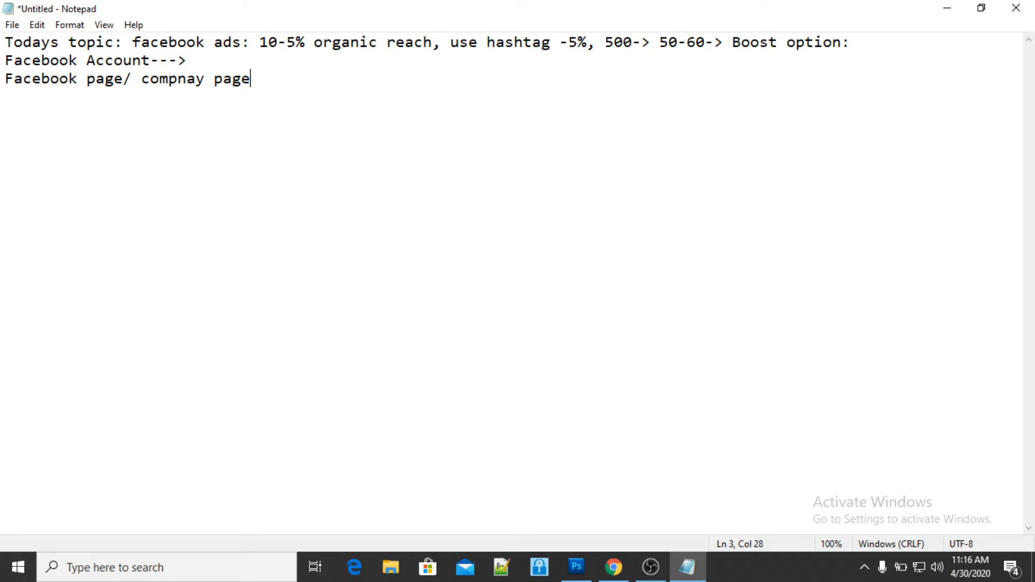
text(:)
- Leave one blank line below the company page line and write "Facebook Ad Account--:" under it
key(Return)
key(Return)
text(Facebook Ad )
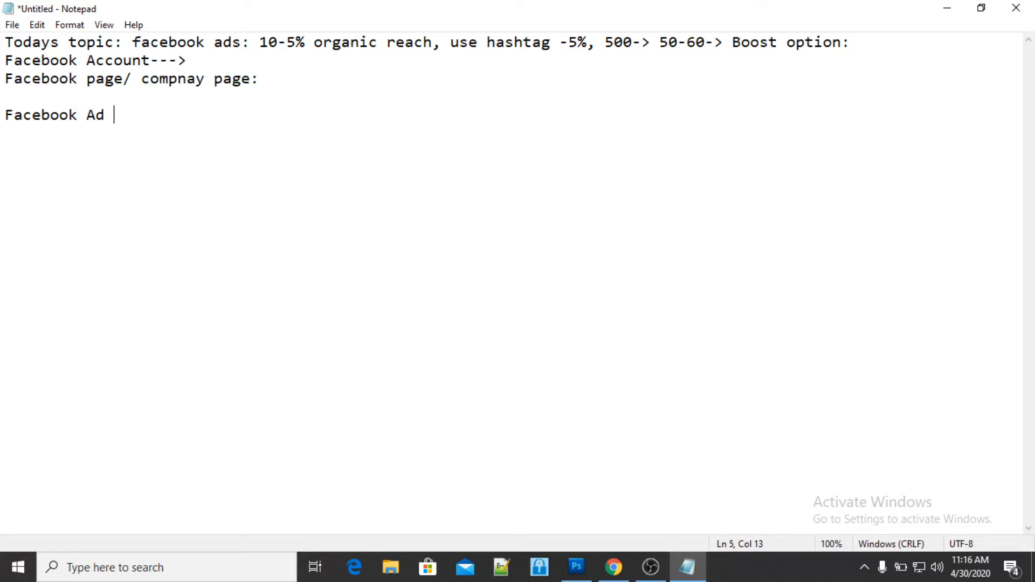
text(Account--)
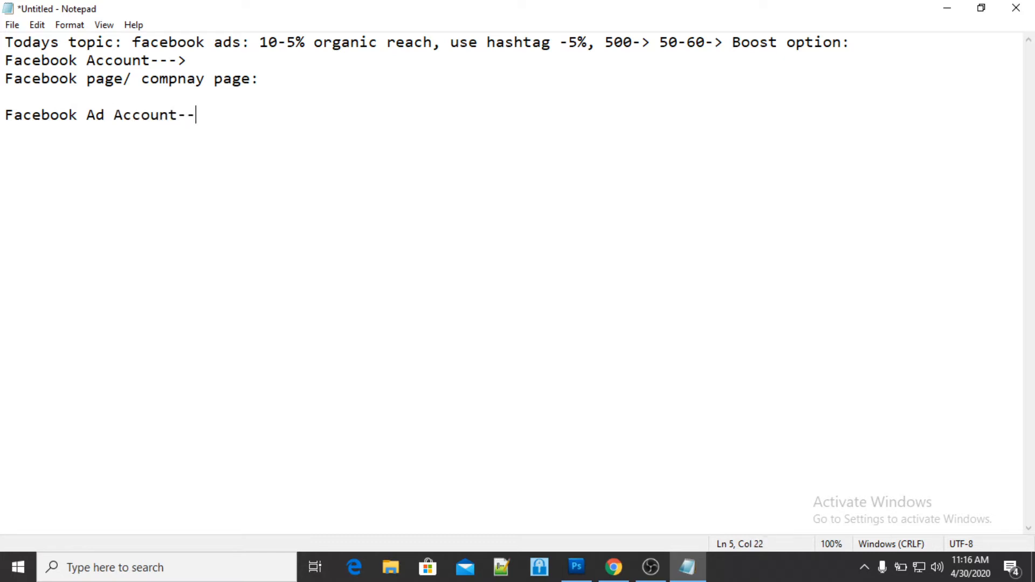
text(:)
- Fill the blank line above the Ad Account line with "Facebook Business Manager-->"
key(Left)
key(Left)
key(Left)
key(Left)
key(Up)
text(Facebook Bu)
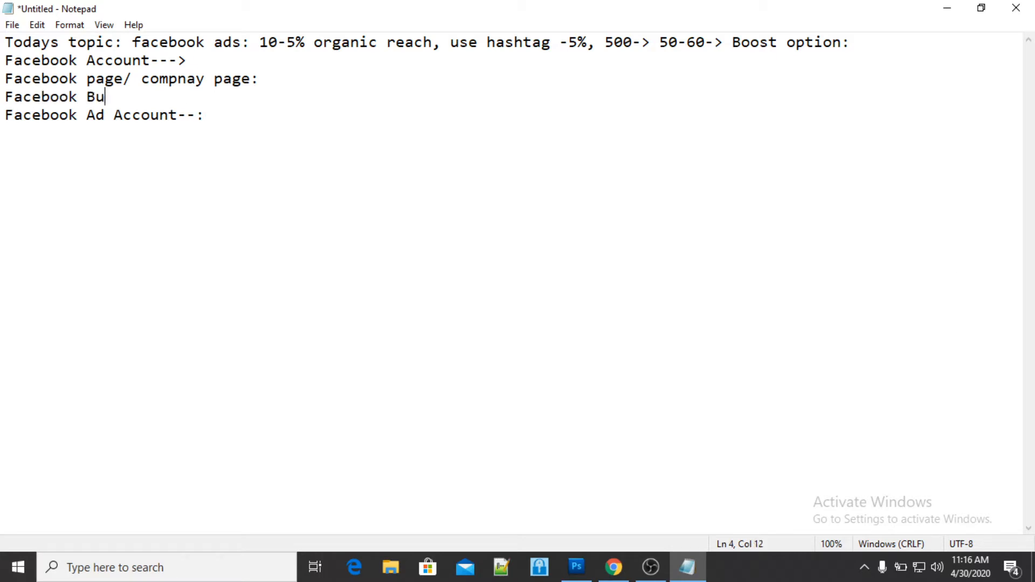
text(siness Mana)
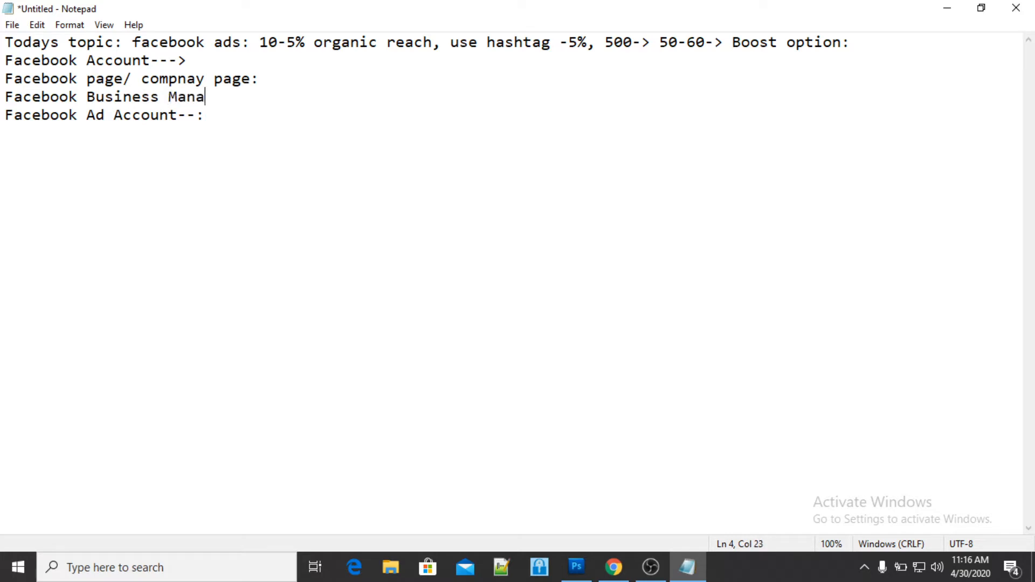
text(ger-->)
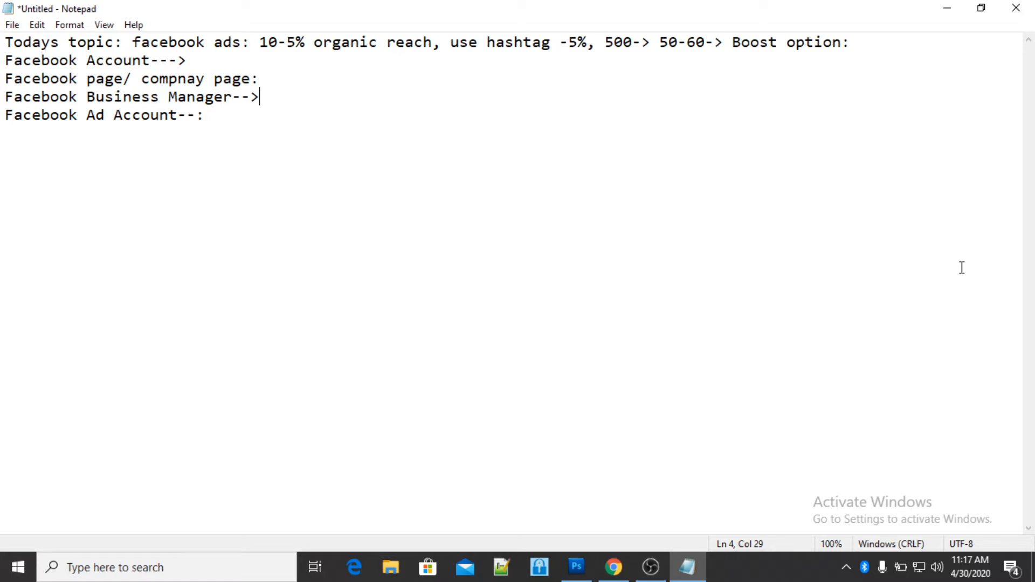
key(Down)
key(Up)
key(Right)
key(Down)
text(Pixel c)
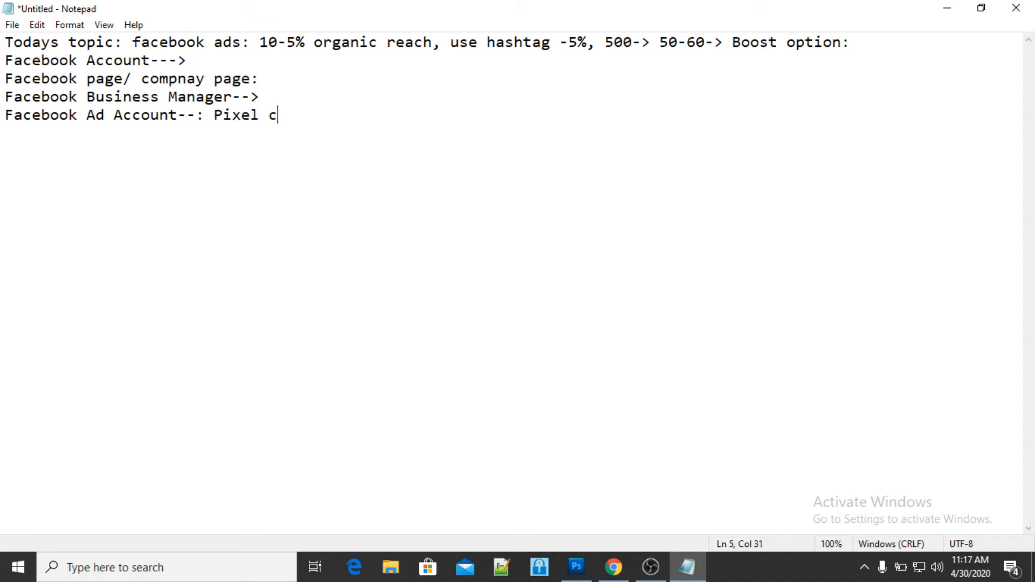
text(ode: retarget)
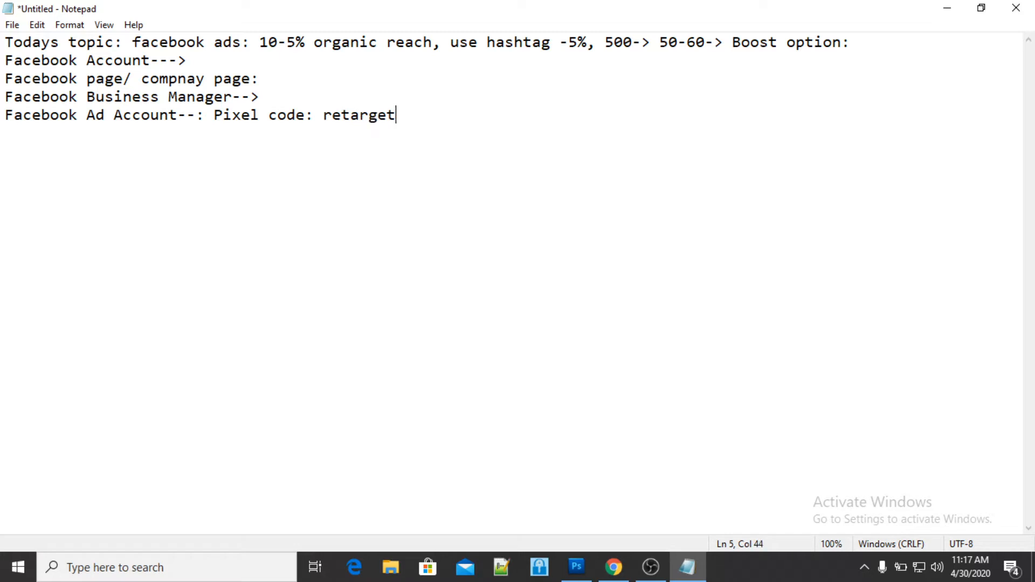
text(-->)
key(BackSpace)
text(>)
key(BackSpace)
key(BackSpace)
key(BackSpace)
key(BackSpace)
key(BackSpace)
key(BackSpace)
key(BackSpace)
key(BackSpace)
key(BackSpace)
key(BackSpace)
key(BackSpace)
key(BackSpace)
key(BackSpace)
key(BackSpace)
key(BackSpace)
key(BackSpace)
key(BackSpace)
key(BackSpace)
key(BackSpace)
key(BackSpace)
key(BackSpace)
key(BackSpace)
key(BackSpace)
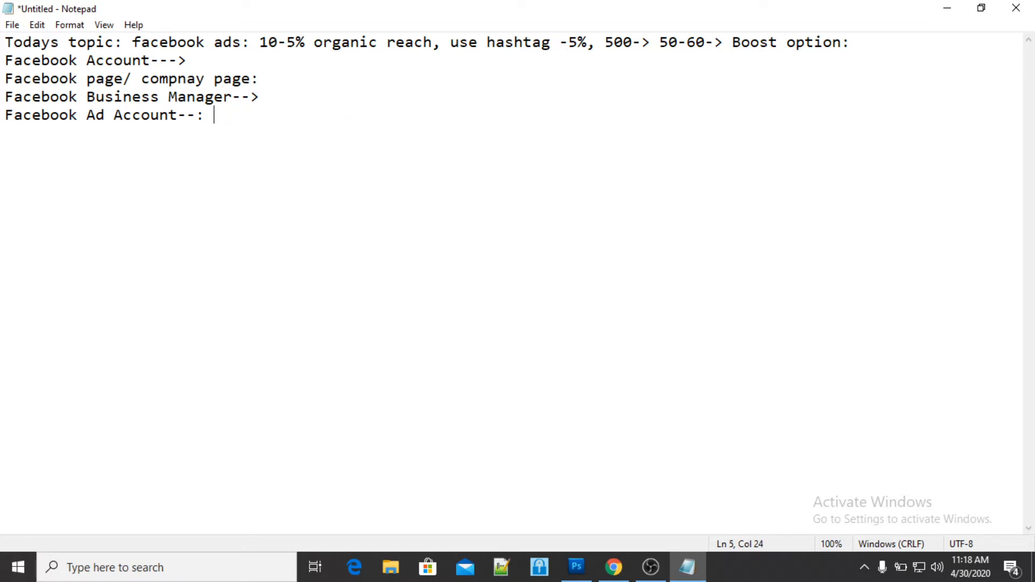
- Add "county, time zone, currency" at the end of the Facebook Ad Account line
text(county, time )
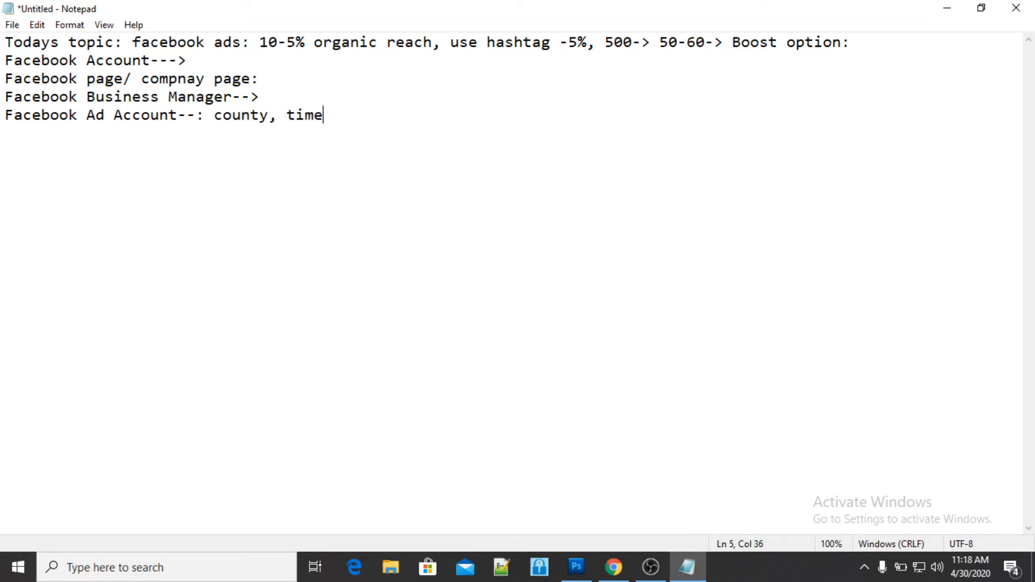
text(zon)
text(, currency)
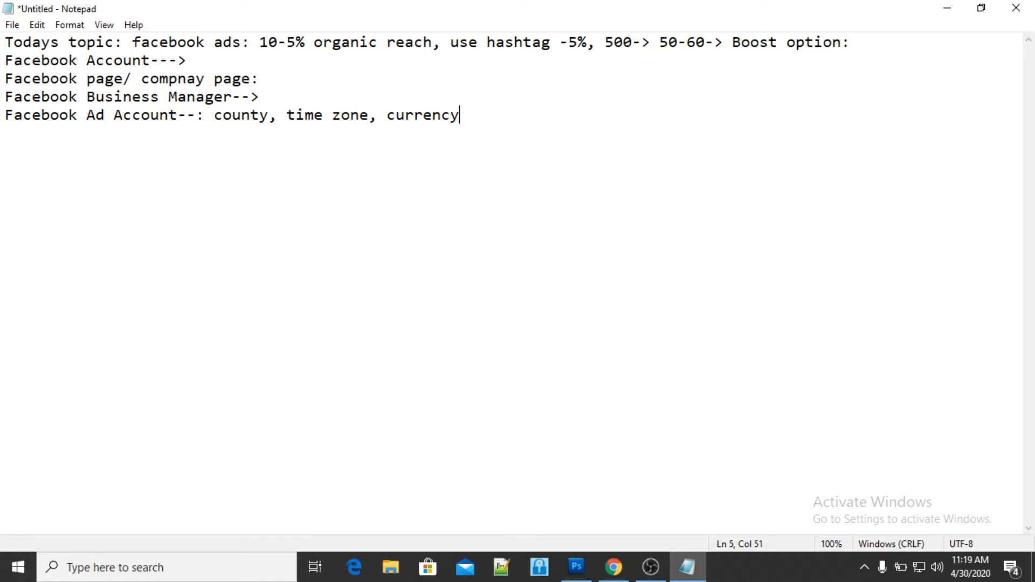
text(())
key(Left)
text(USD)
key(BackSpace)
key(BackSpace)
key(BackSpace)
text(Do)
text(ler)
key(BackSpace)
key(BackSpace)
text(ller)
key(BackSpace)
key(BackSpace)
key(BackSpace)
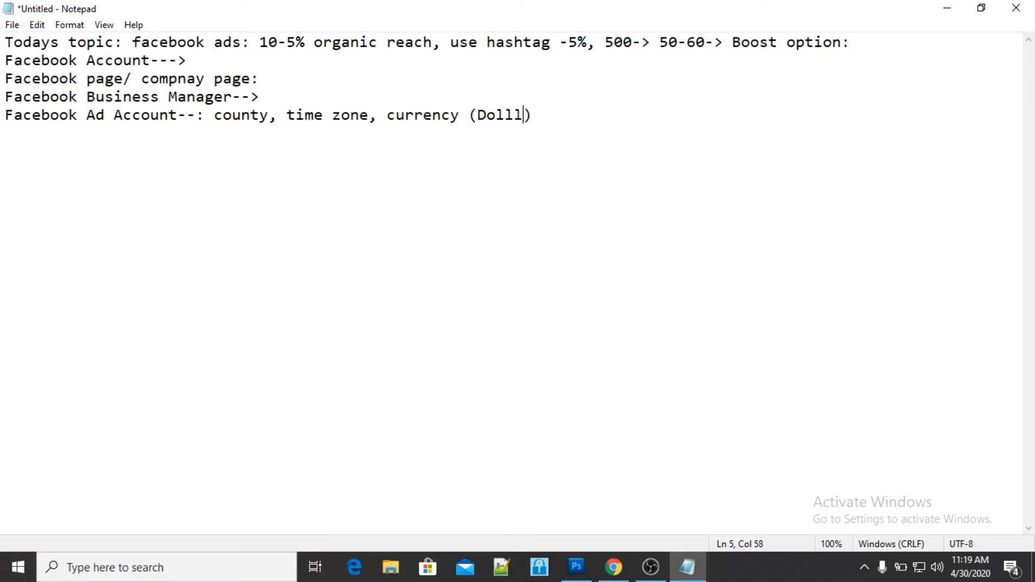
text(er)
key(BackSpace)
key(BackSpace)
key(BackSpace)
key(BackSpace)
key(BackSpace)
key(BackSpace)
key(BackSpace)
key(Delete)
key(BackSpace)
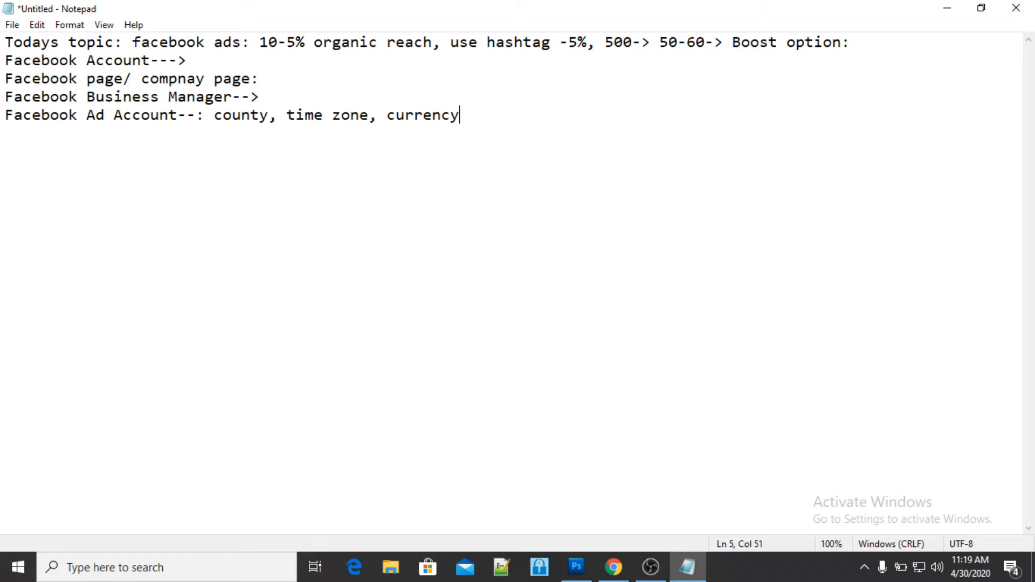
- Continue the Ad Account line with "---> Campaing--> Objective" after "currency"
text(--->)
text(Campaingh)
key(BackSpace)
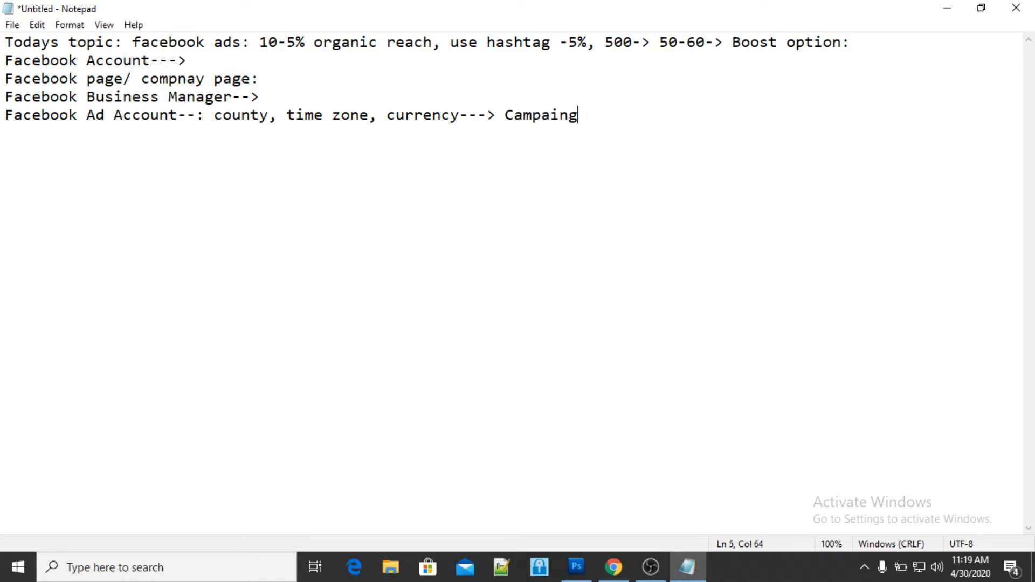
key(BackSpace)
key(BackSpace)
text(g)
text(n)
key(BackSpace)
key(BackSpace)
text(g)
key(BackSpace)
text(ng--> Objective)
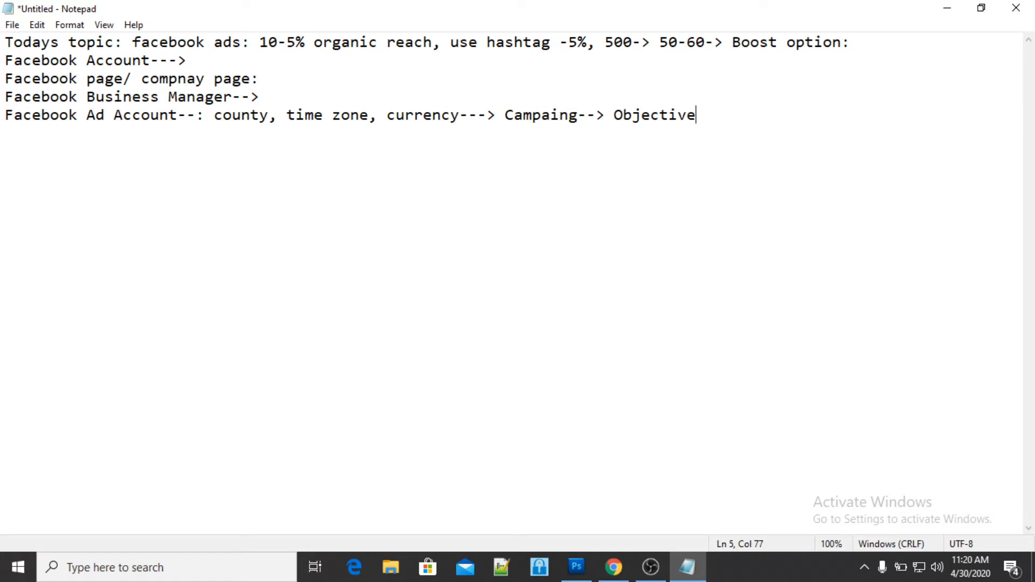
- Add the parenthetical note "(11 types of objective)" after "Objective"
text(())
key(Left)
text(11 type)
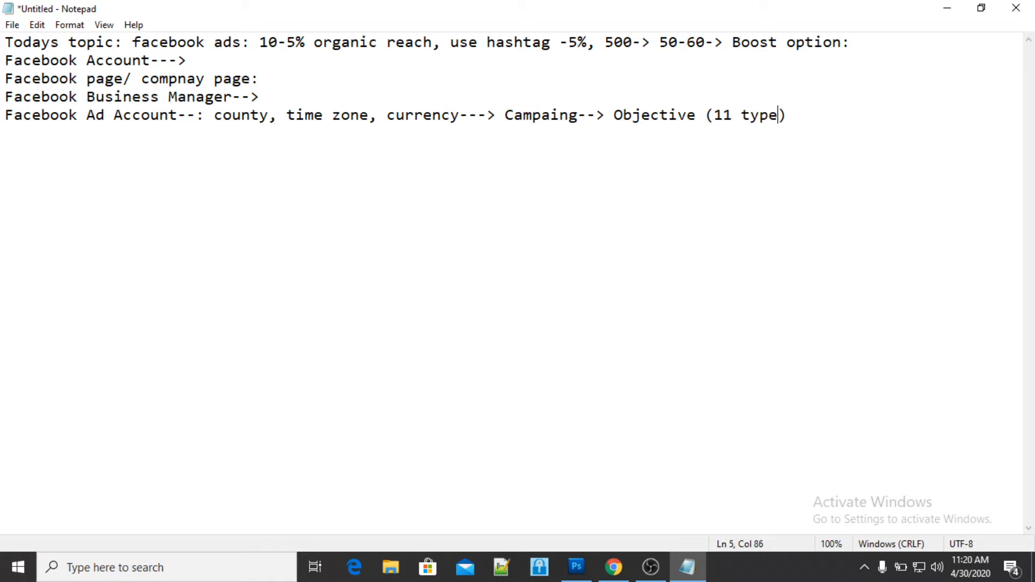
text(s of objectie)
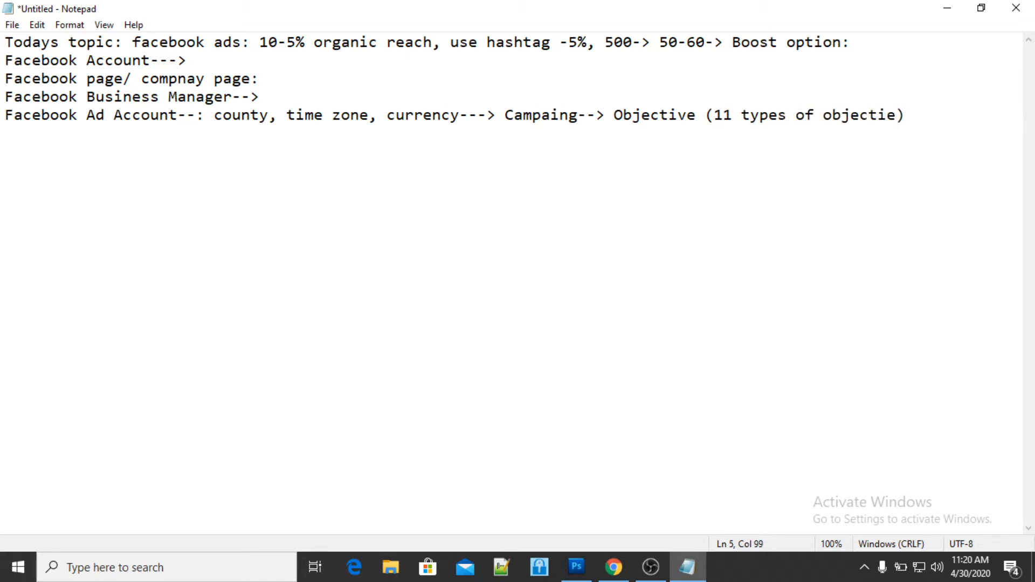
text(ve)
key(BackSpace)
key(BackSpace)
key(BackSpace)
text(ve)
key(Right)
- Leave a blank line below the Ad Account line and write "--> Ad set--(Targeting)"
key(Return)
key(Return)
text(--> Ad set)
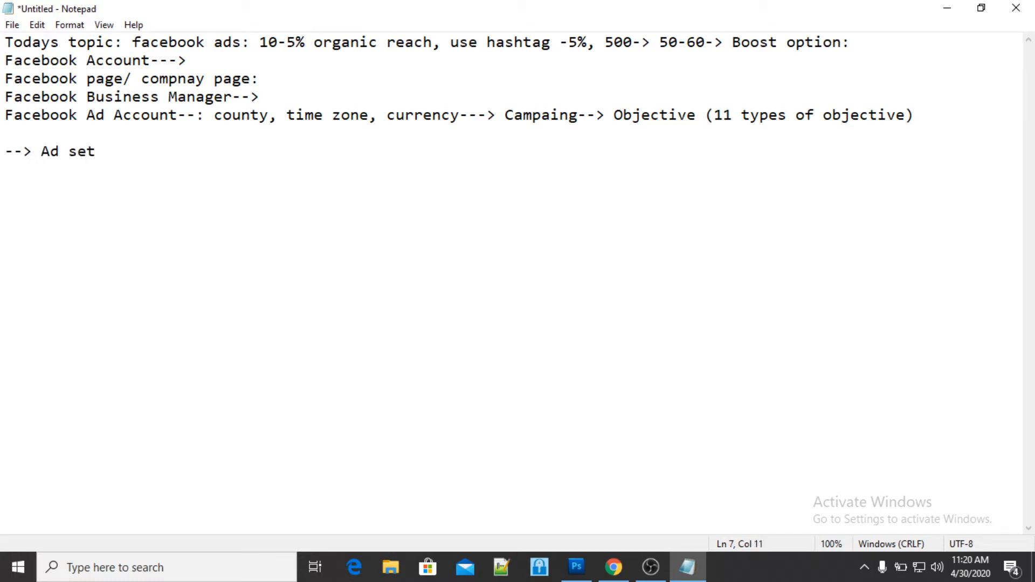
text(--(Targeting))
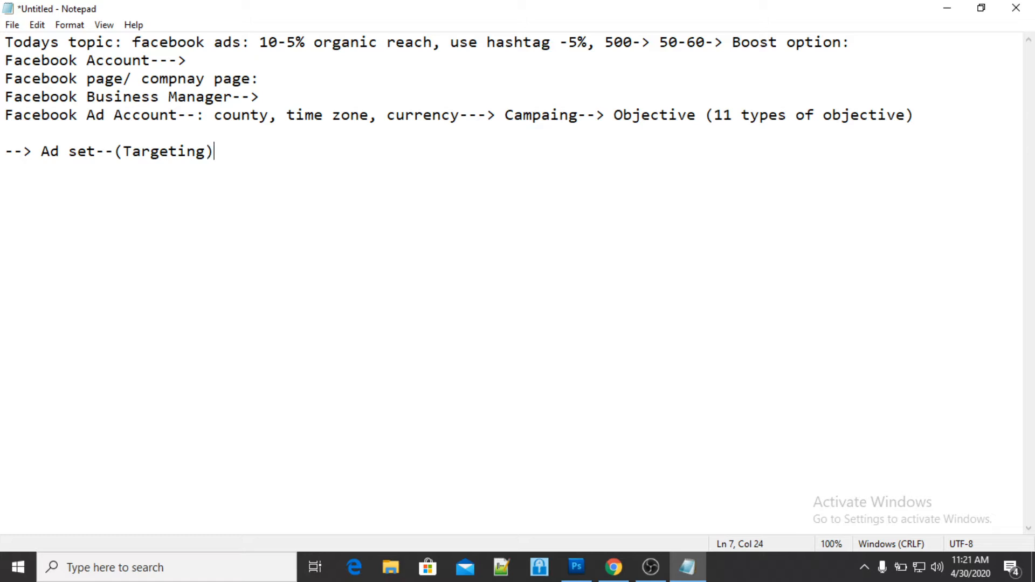
- Insert "-> Location, age, gender, interset, placement, budget" after "Targeting" inside the parentheses
key(Left)
text(-)
text(> Locat)
text(ion, age)
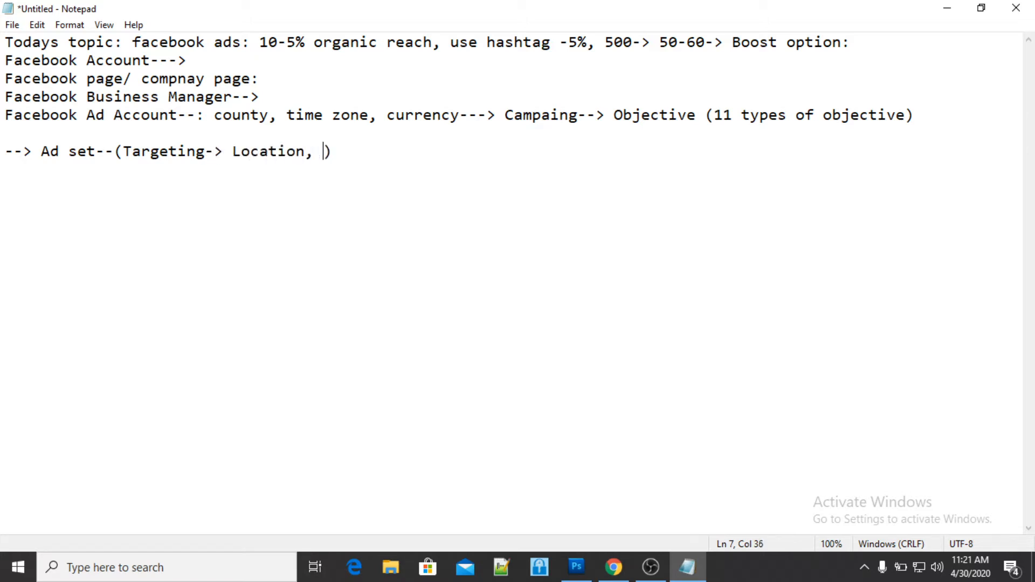
text(, gender)
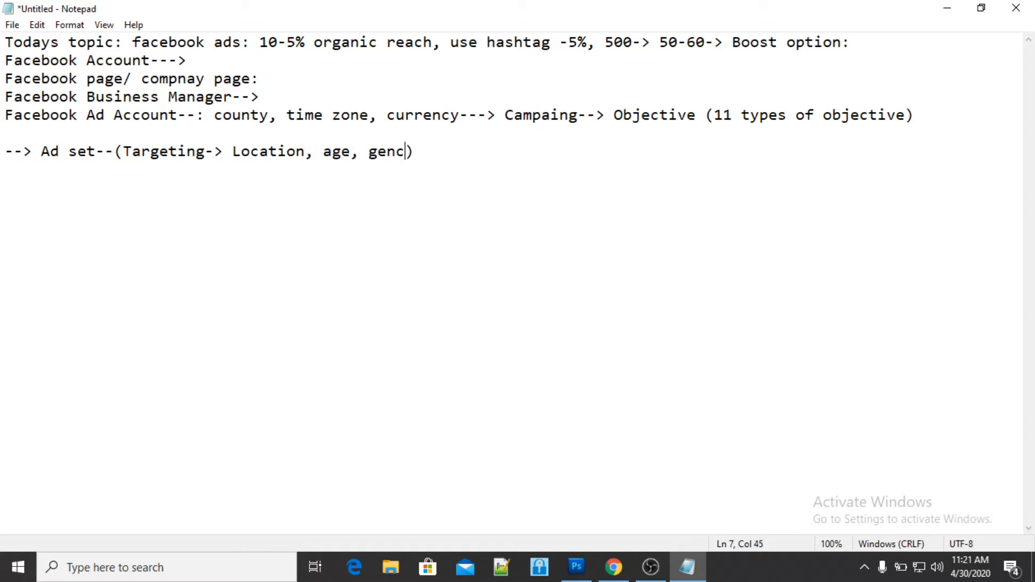
text(, )
text(inters)
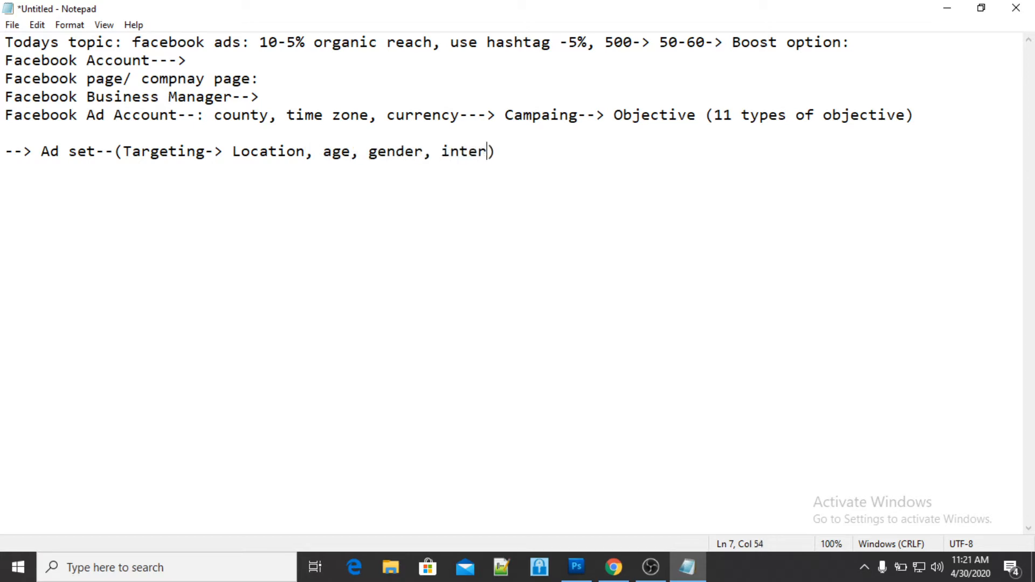
text(et, placement, )
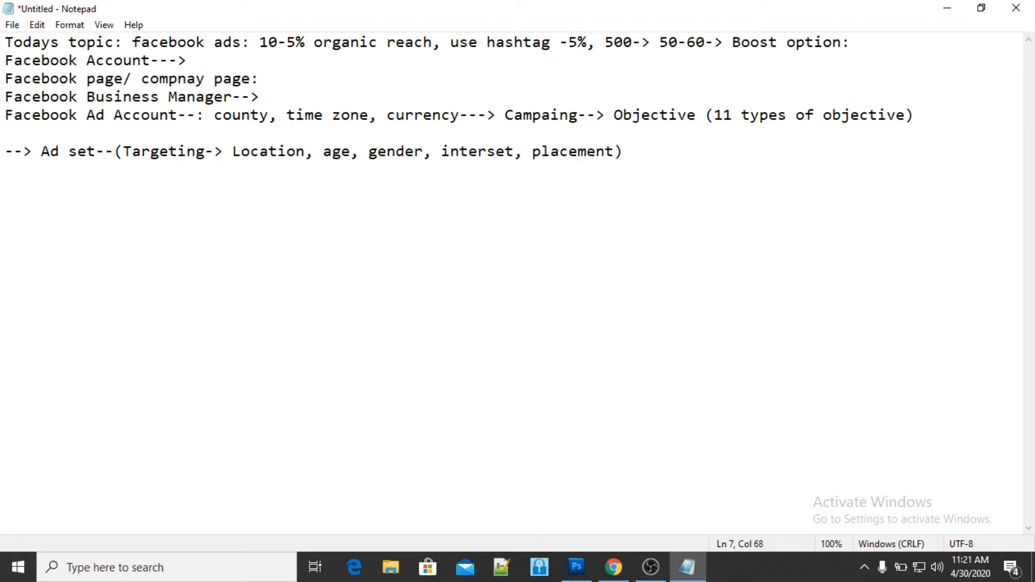
text(budget)
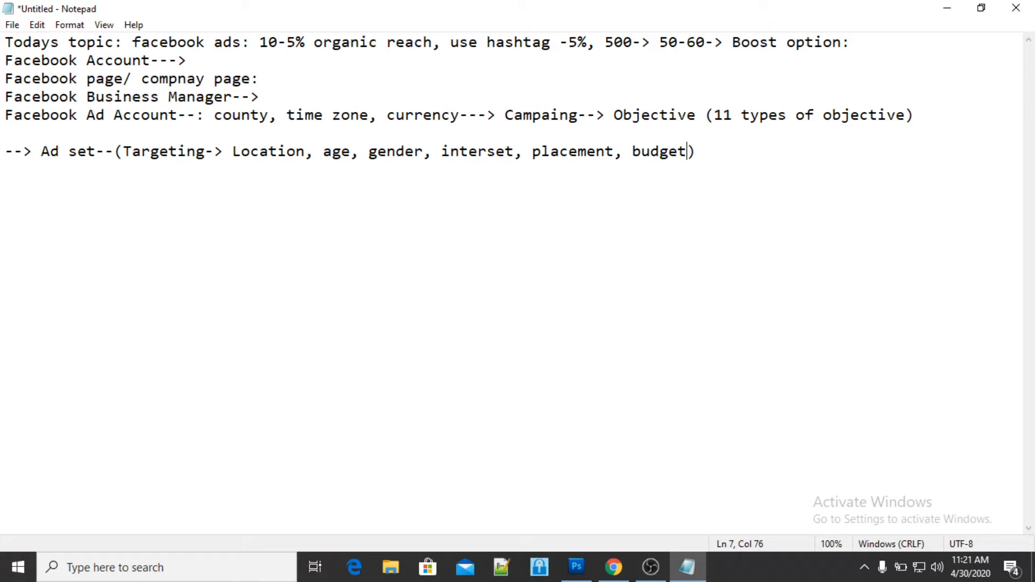
- Append "---> Ad copy--> single image" after the closing parenthesis of the Ad set line
key(Right)
text(---> Ad copy)
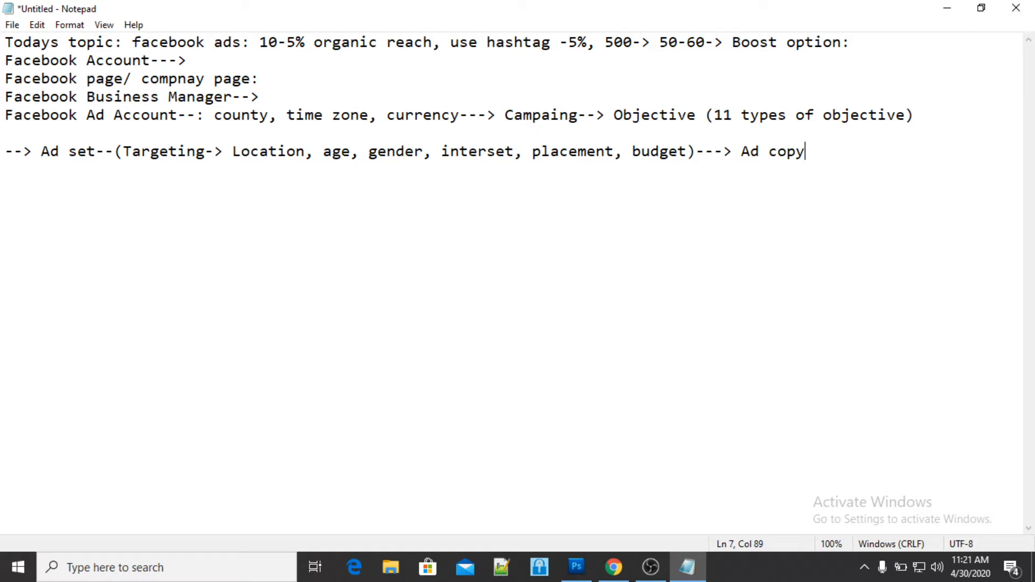
text(--> single image)
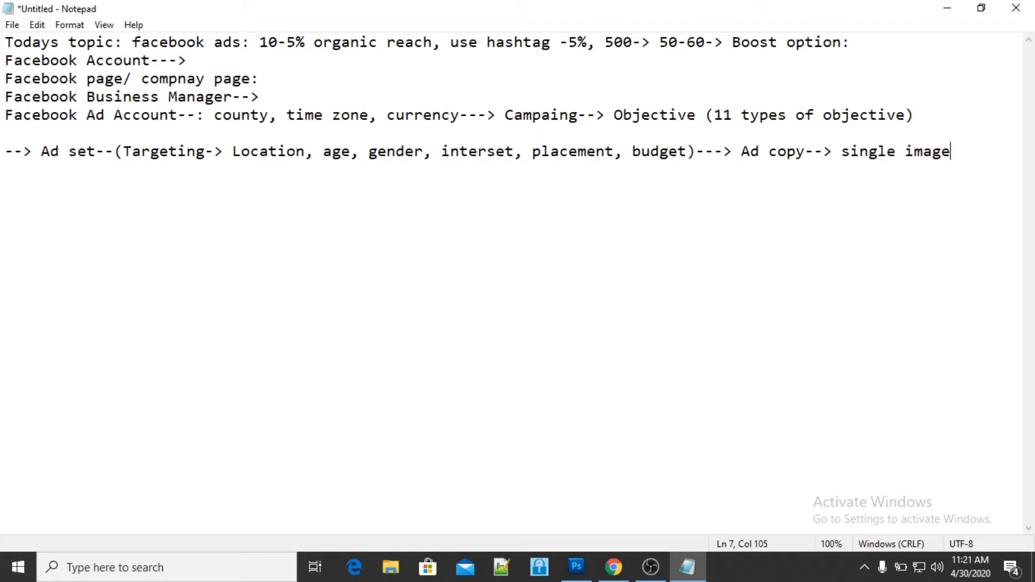
- Append "/ video, corrosal," after "single image" on the ad copy line and leave two blank lines below it
text(/ video, co)
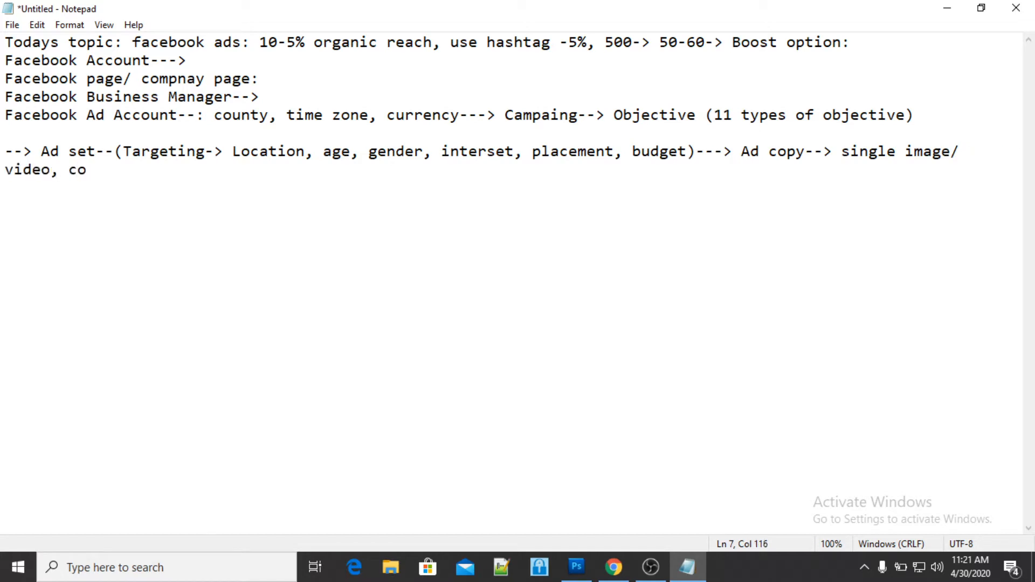
text(rrosal,)
key(Return)
key(Return)
key(Return)
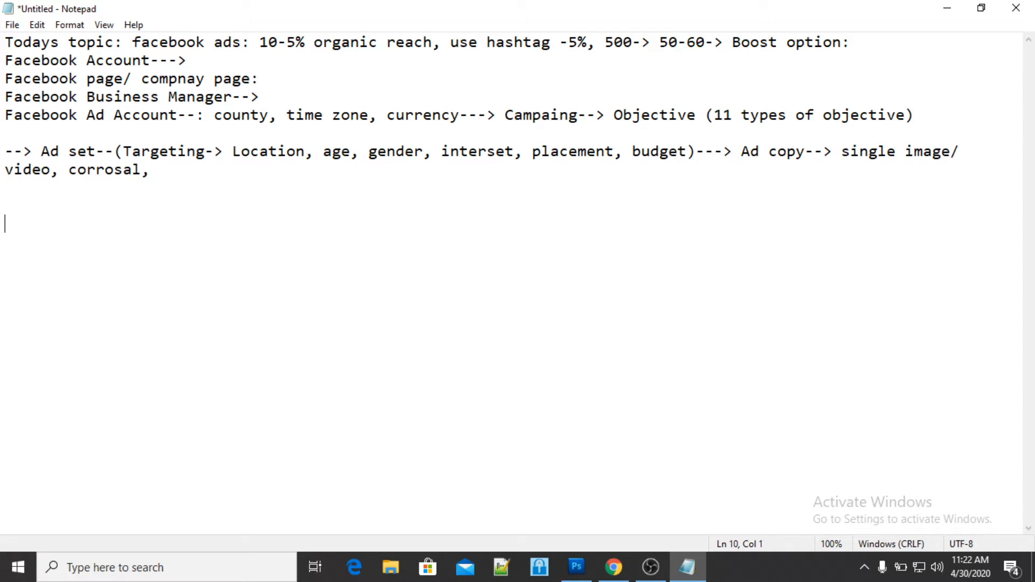
- Write the summary line "Facebook ad account---> campaign---> ad set---> ad copy"
text(Facebook)
text(ad accoun)
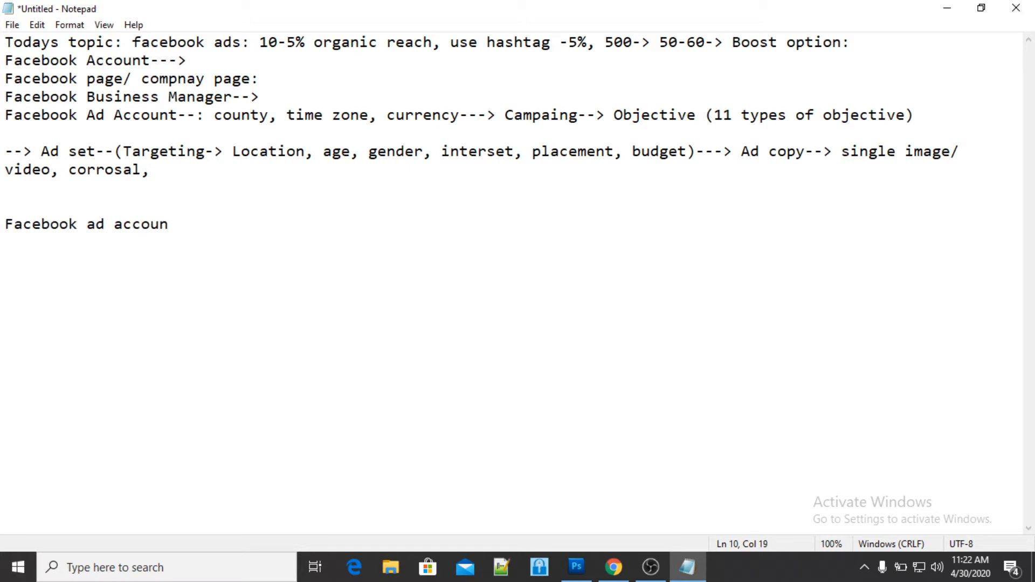
text(t---> campaign)
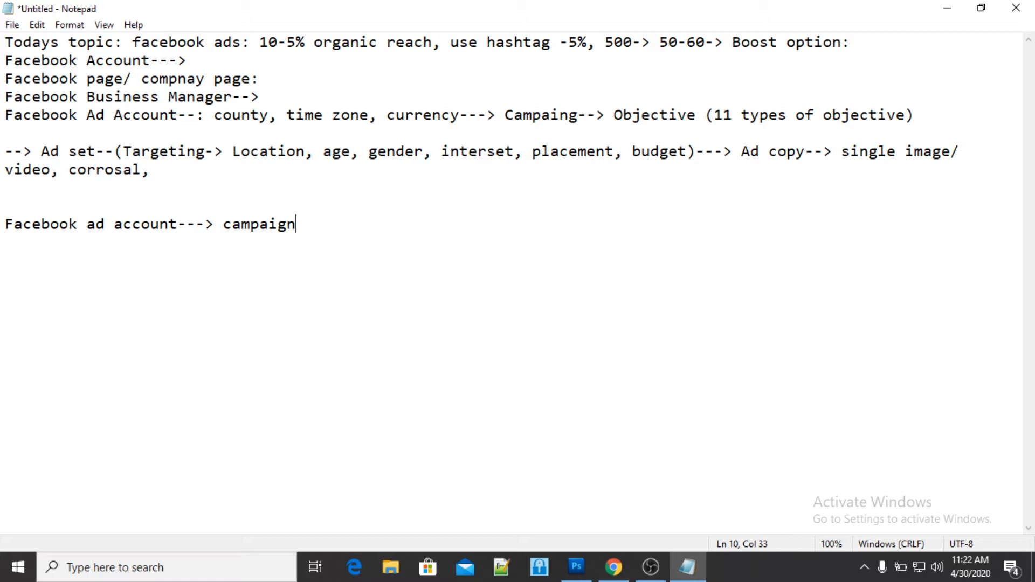
text(---> ad se)
text(t---> )
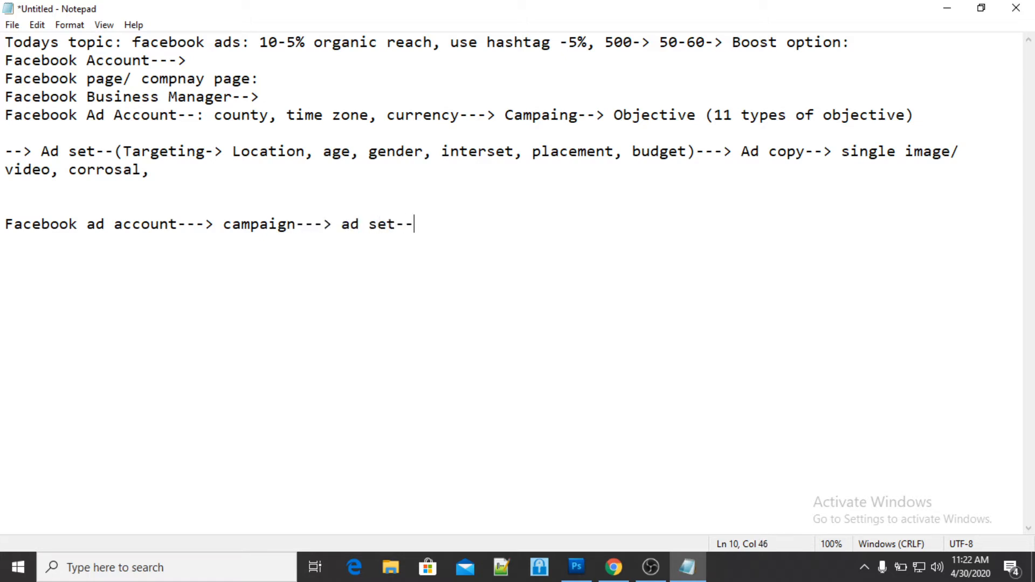
text(ad copy)
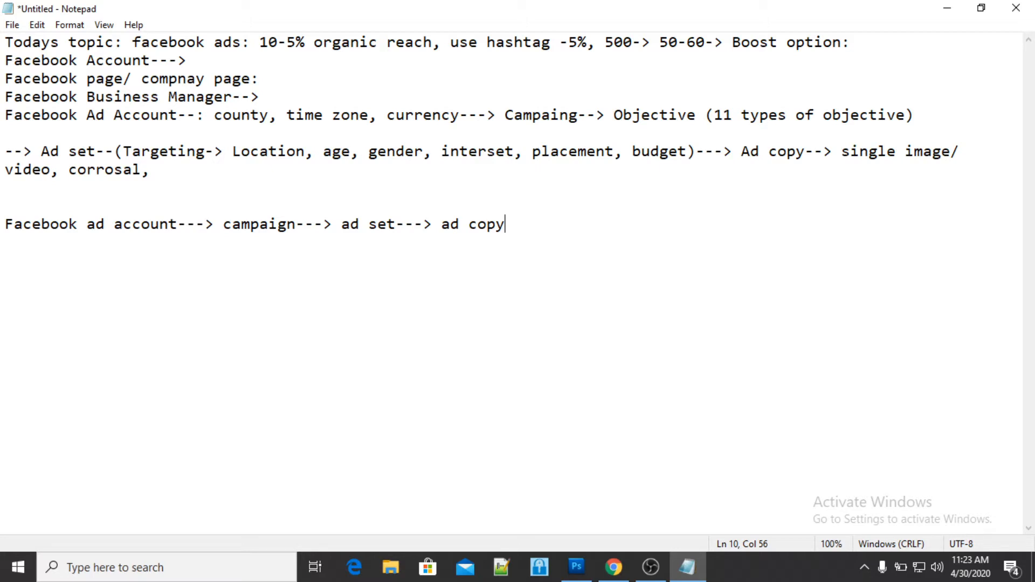
- Switch to Facebook in Chrome and start creating a new ad
key(alt+Tab)
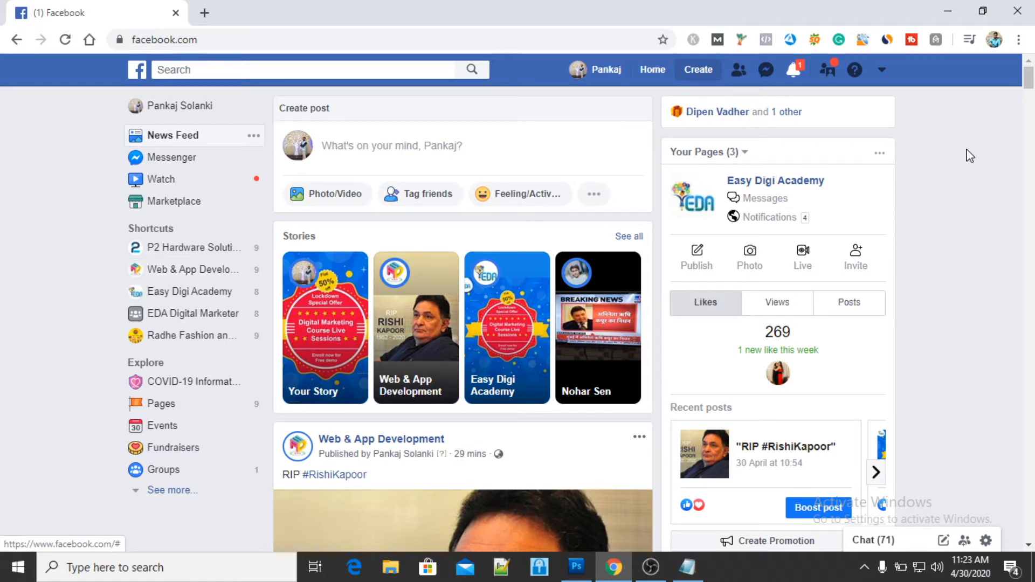
click(698, 70)
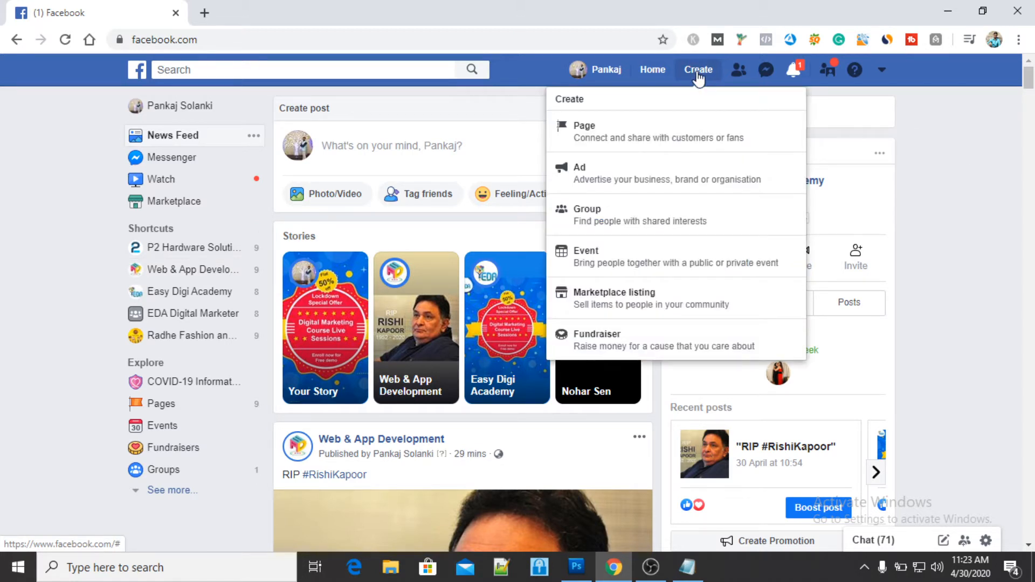
click(637, 180)
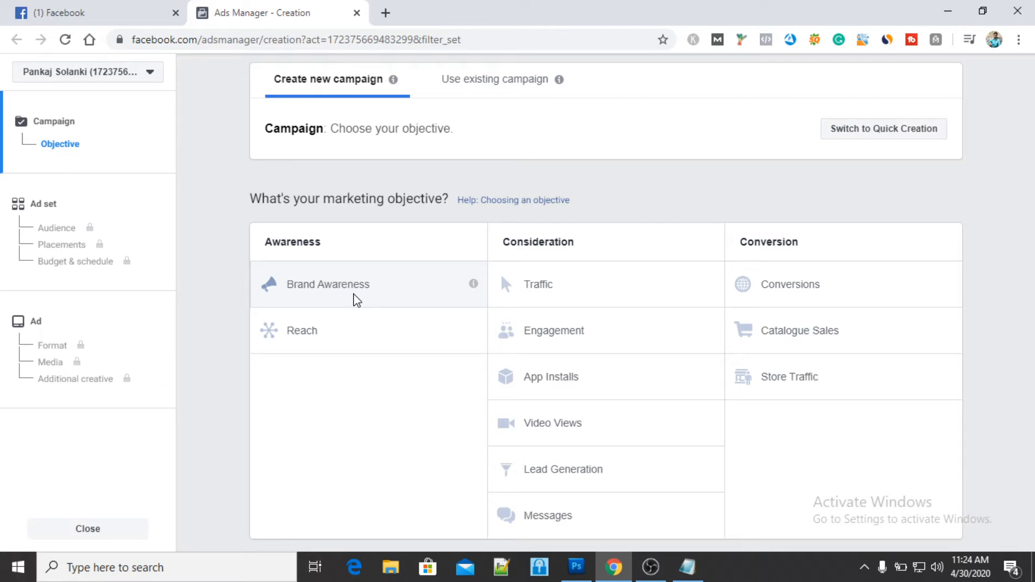
- Choose Brand Awareness as the marketing objective and name the campaign "Digital marketing demo workshop"
click(352, 297)
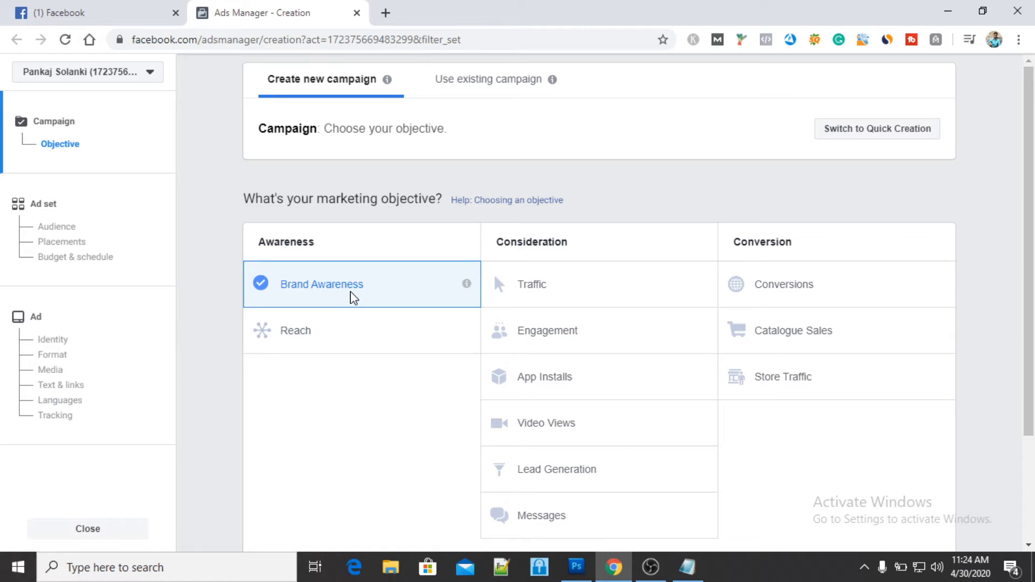
scroll(353, 298, down, 3)
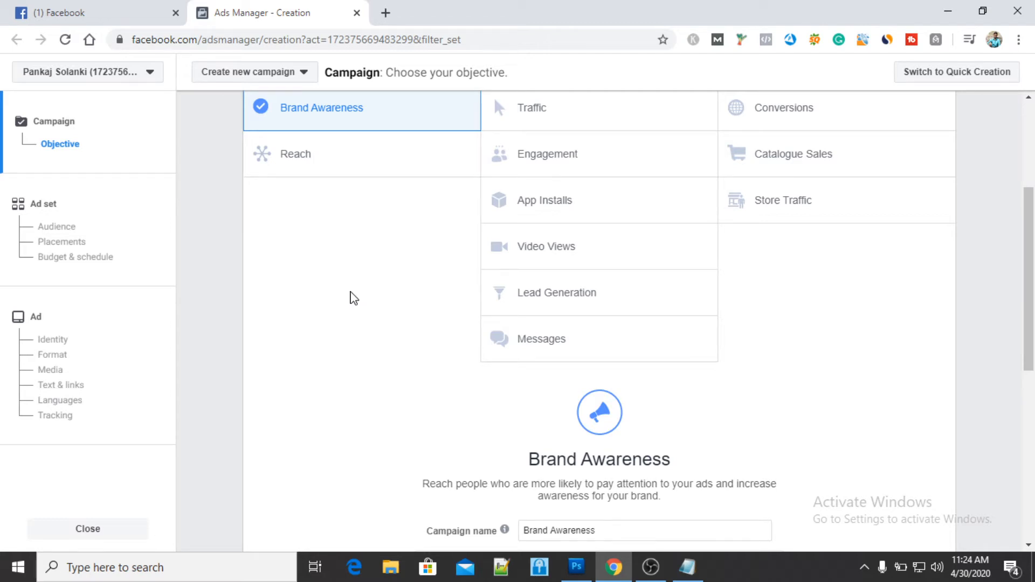
scroll(350, 296, down, 2)
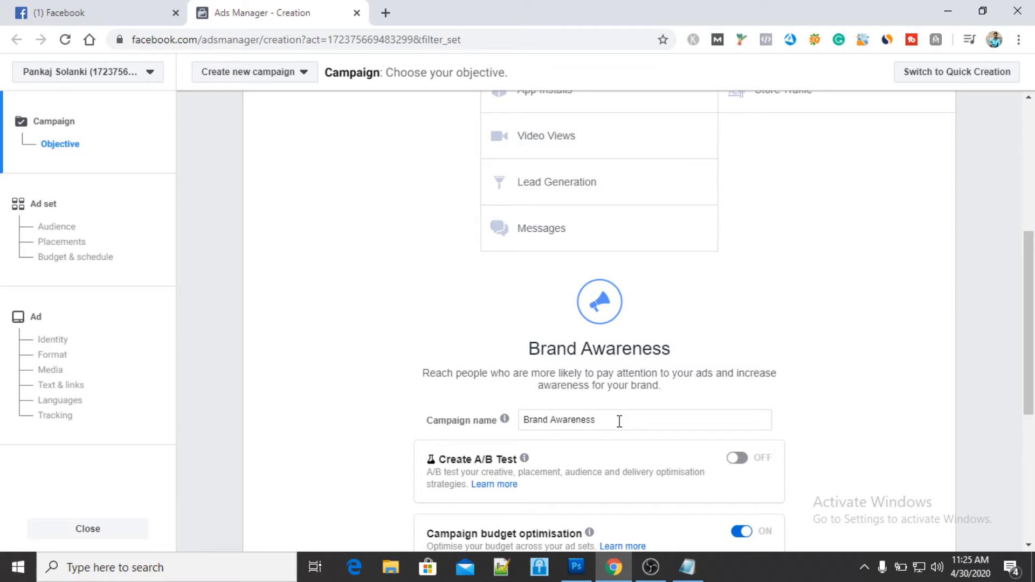
click(642, 426)
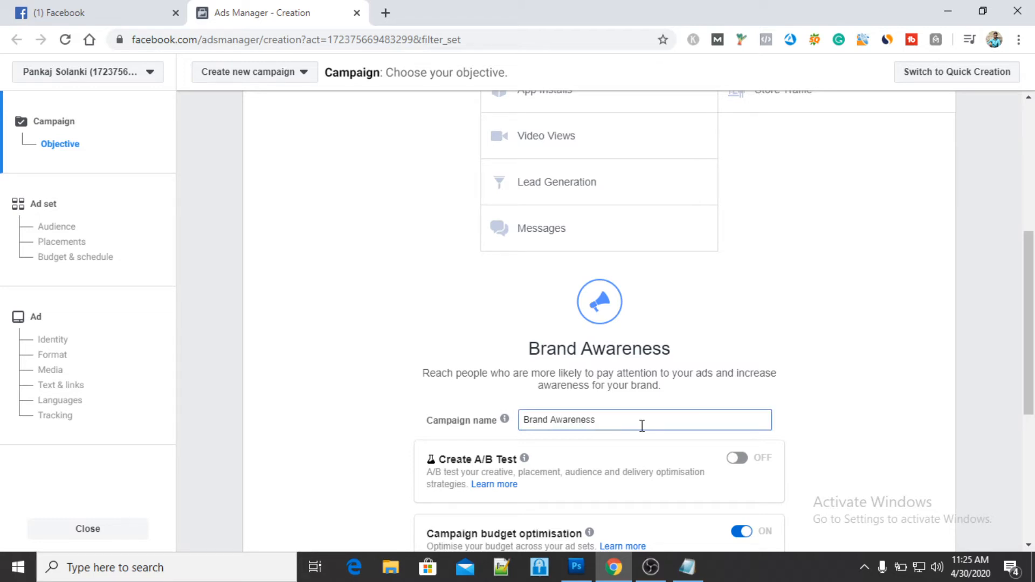
key(ctrl+a)
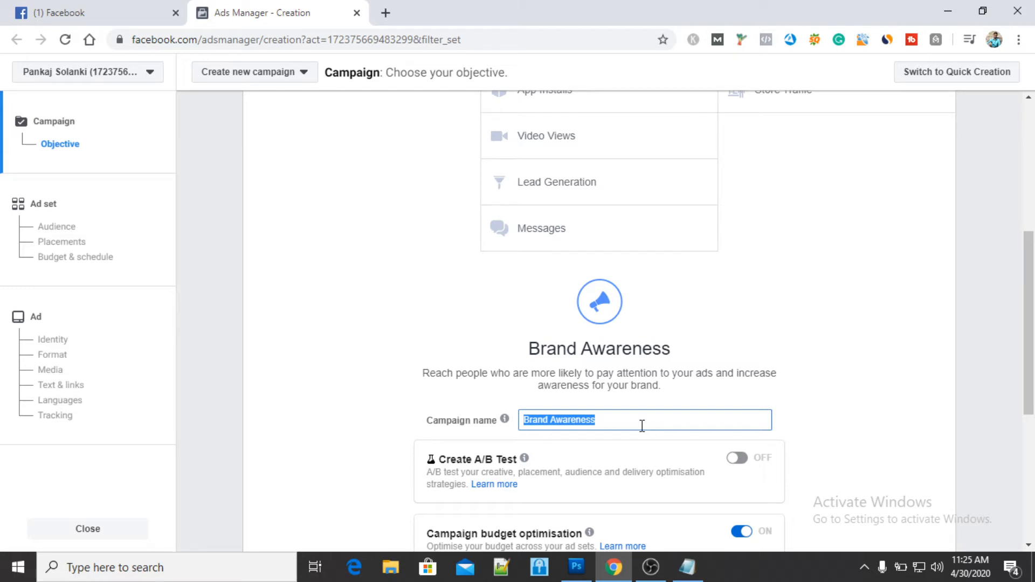
text(D)
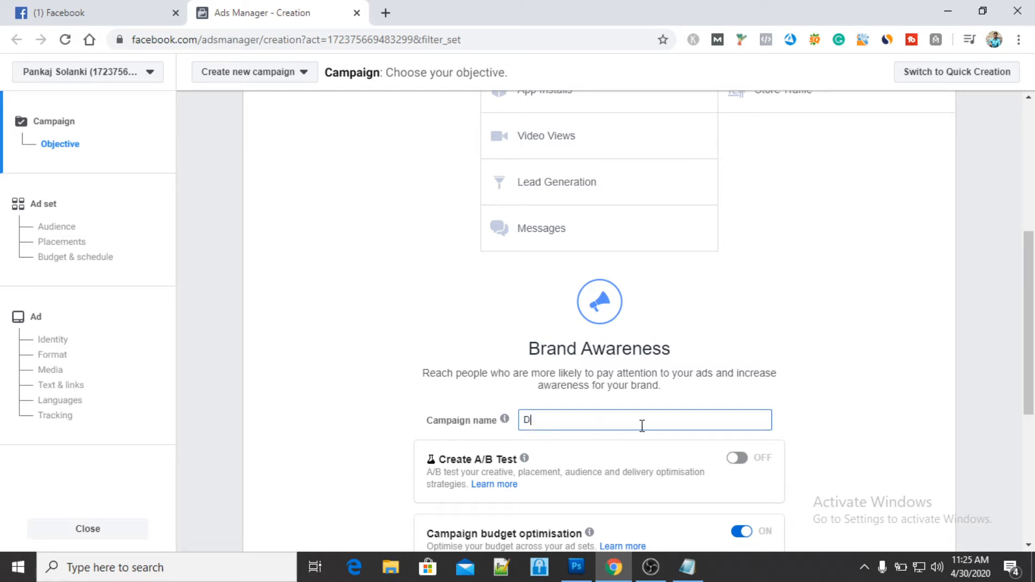
text(igital marketing demo works)
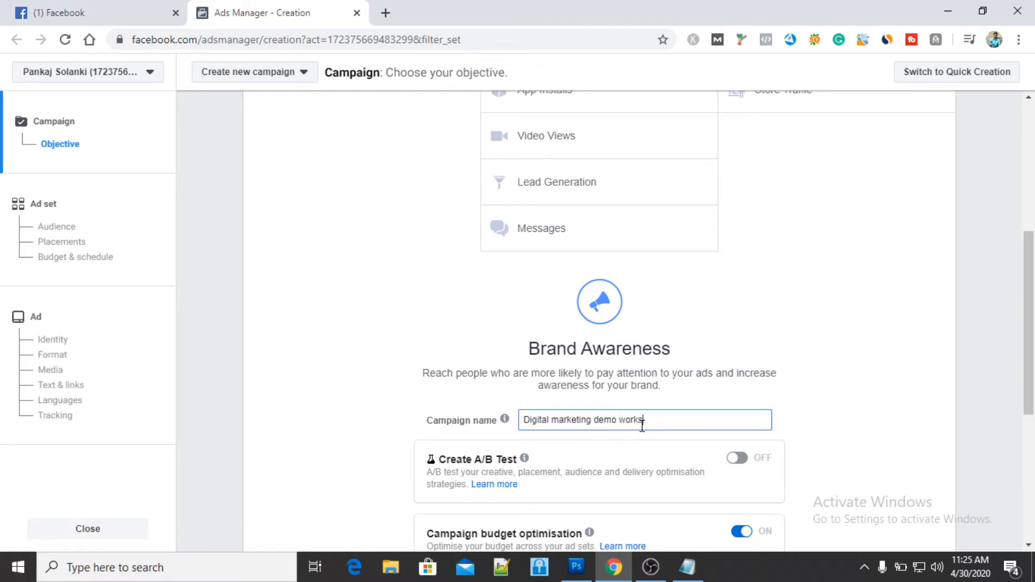
text(hop-)
key(BackSpace)
- Turn off campaign budget optimisation and continue to the ad set settings
scroll(824, 391, down, 2)
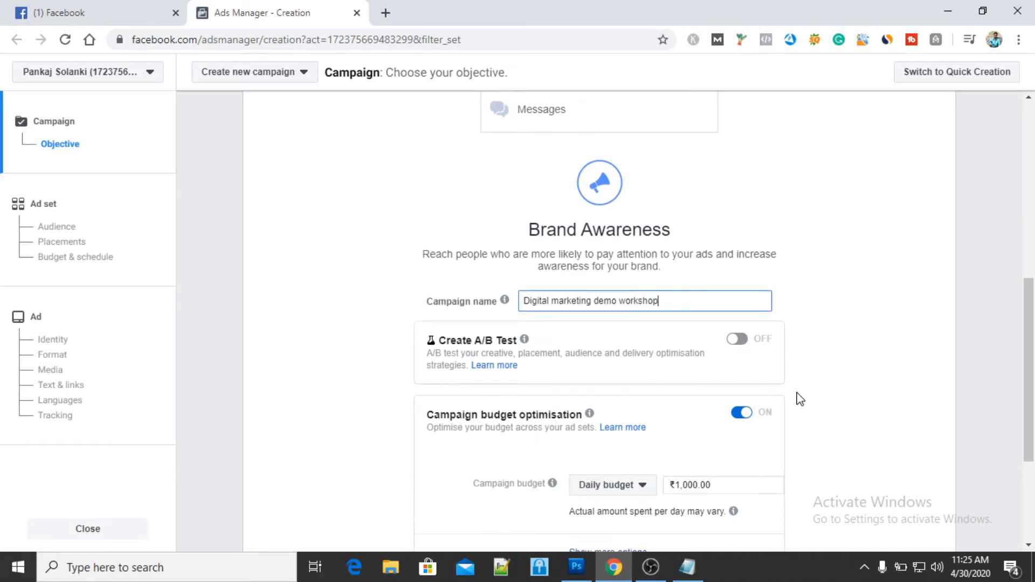
click(743, 419)
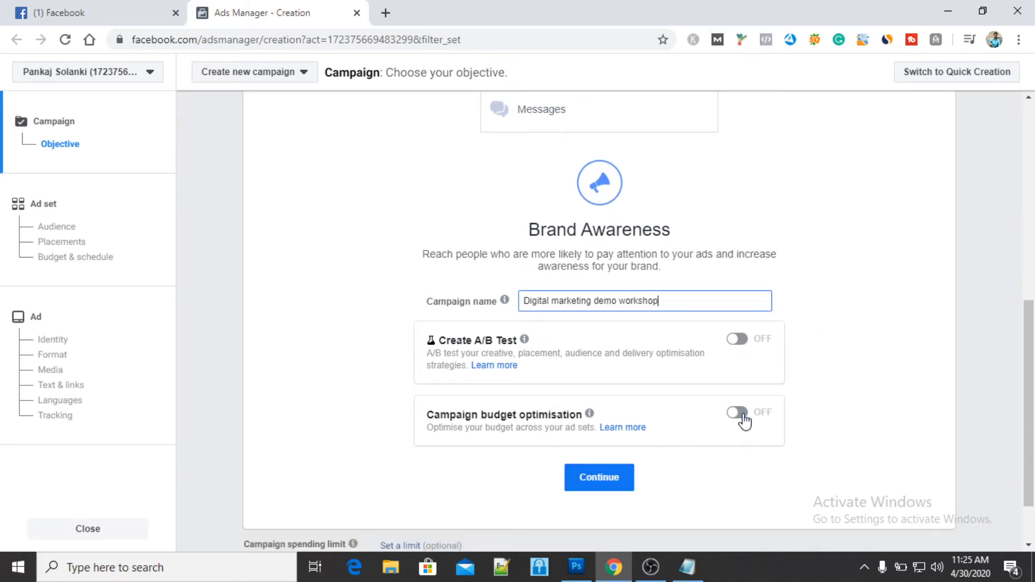
click(600, 488)
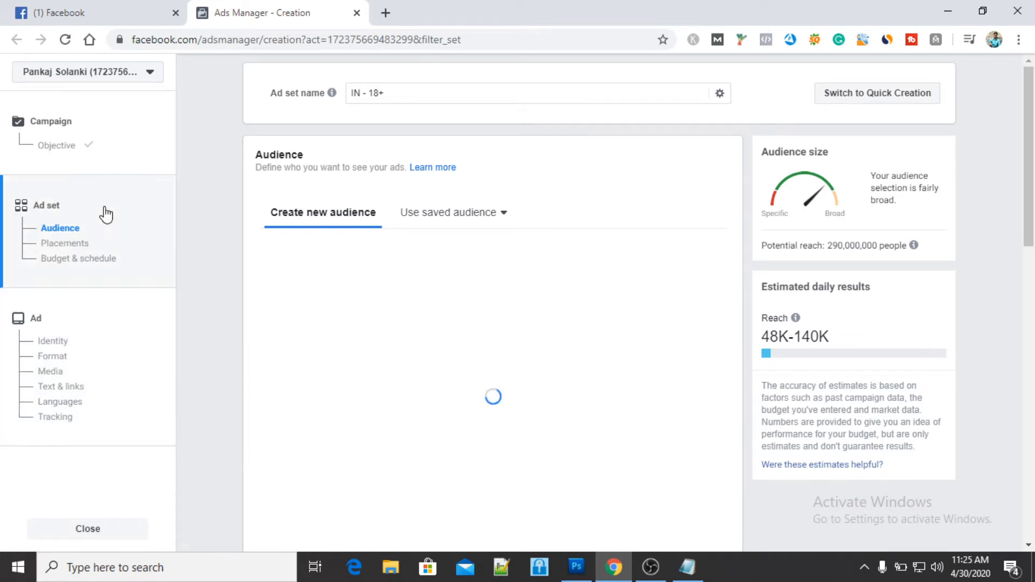
- Rename the ad set as "Student demo"
drag(481, 94, 335, 97)
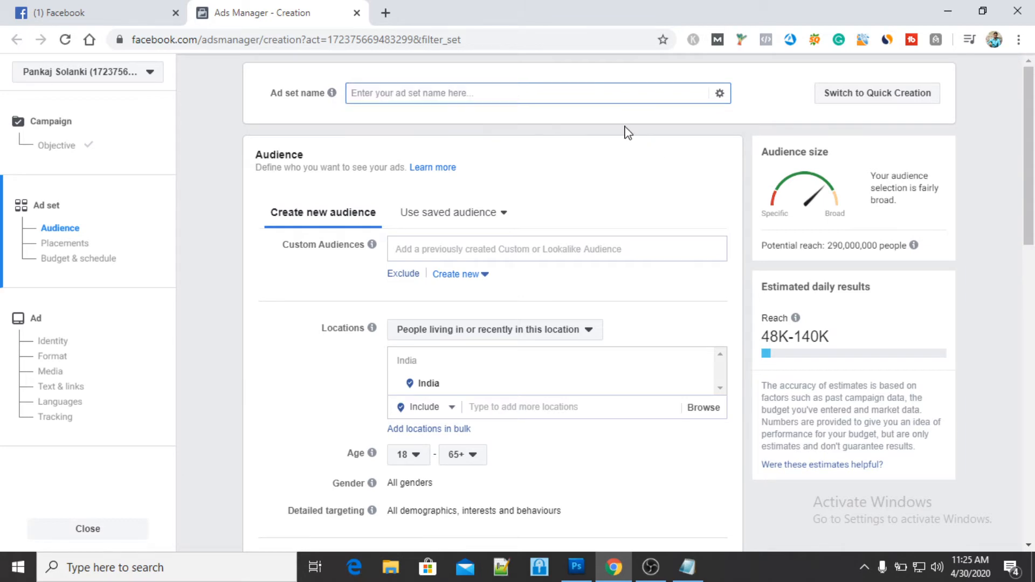
key(BackSpace)
text(Student demo)
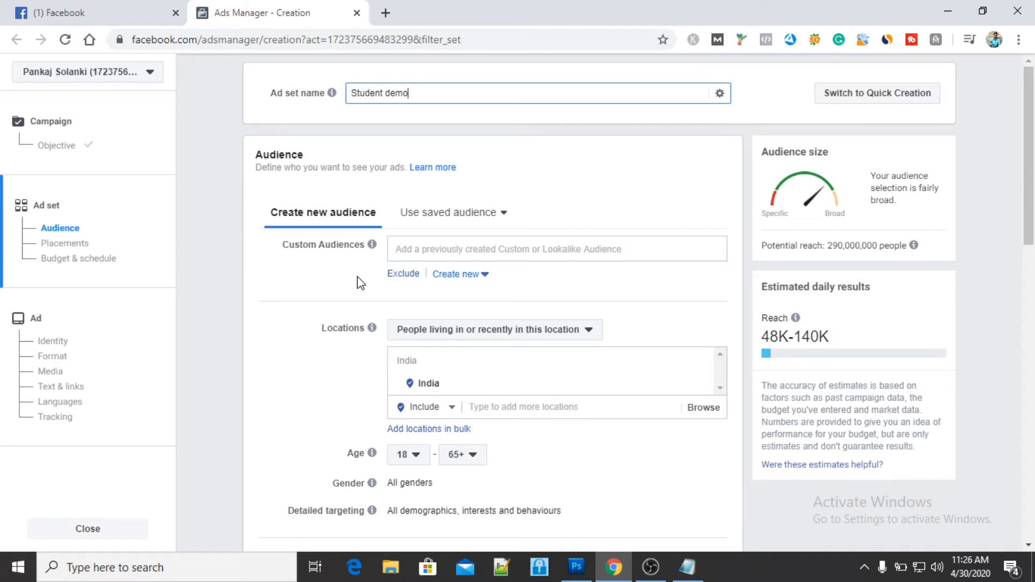
- Review the audience location types and keep "People living in or recently in this location"
scroll(532, 370, down, 1)
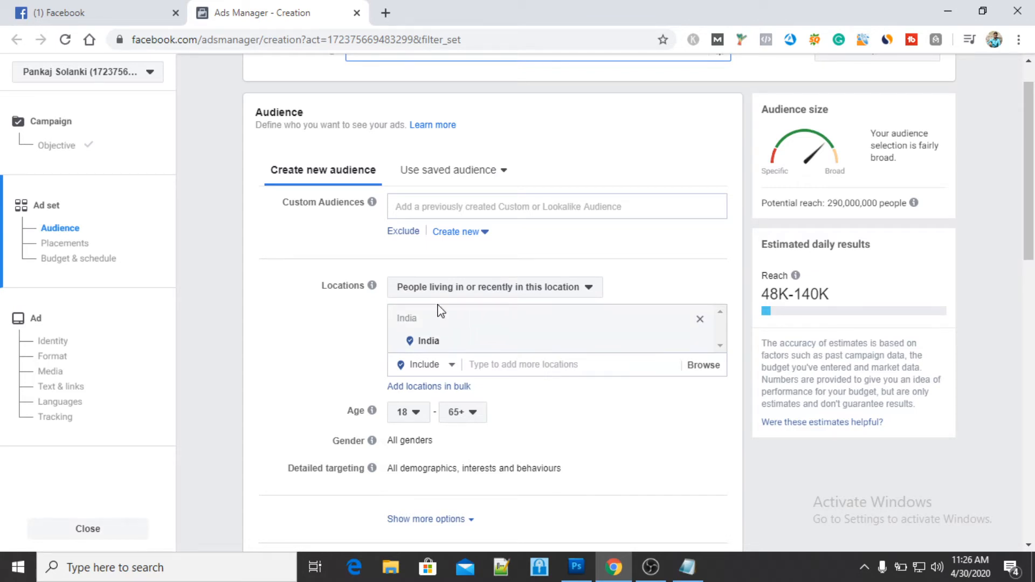
click(534, 291)
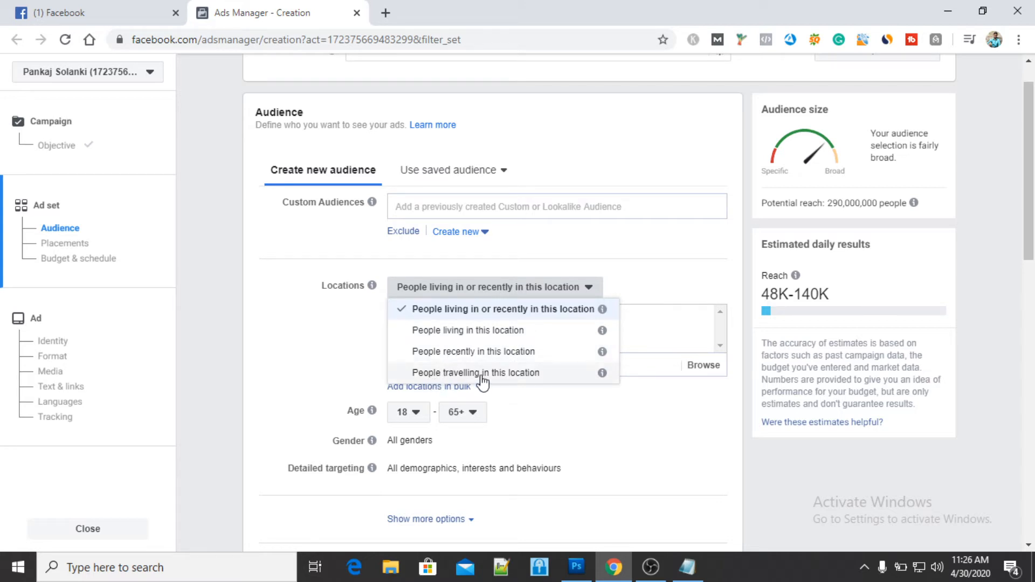
click(499, 318)
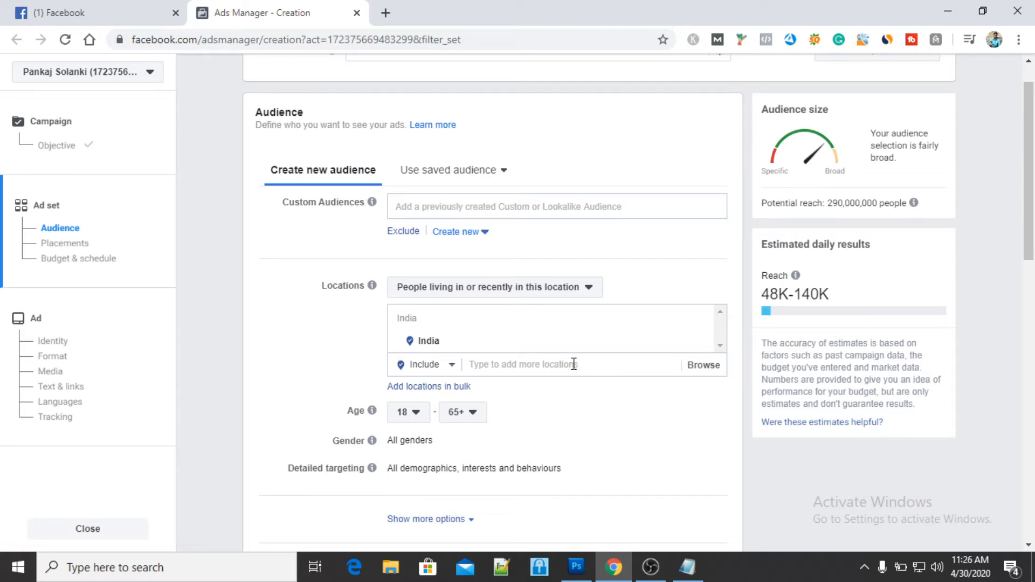
- Target the city of Raipur, Chhattisgarh, India as the audience location
click(533, 364)
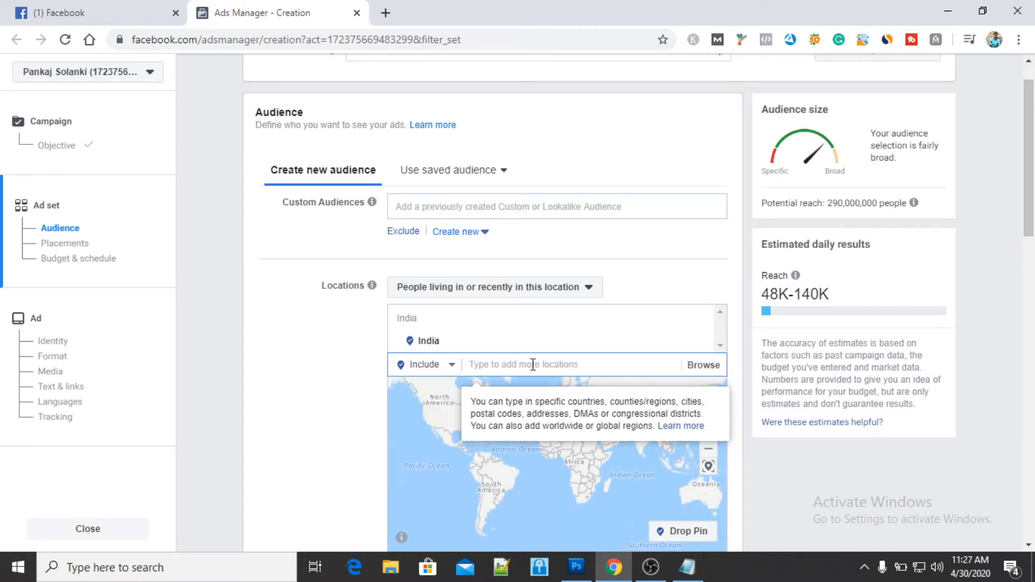
text(raipur)
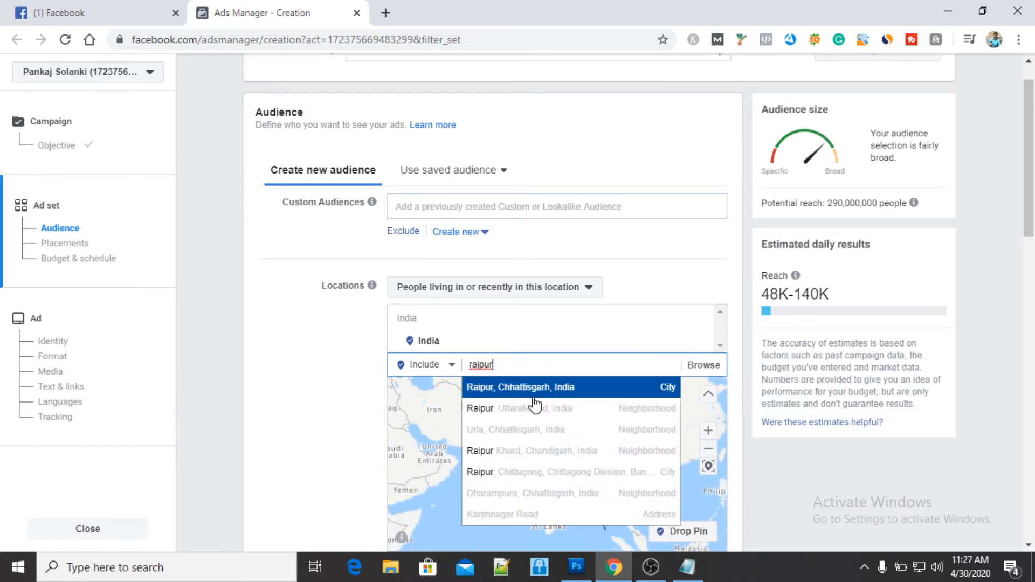
click(543, 388)
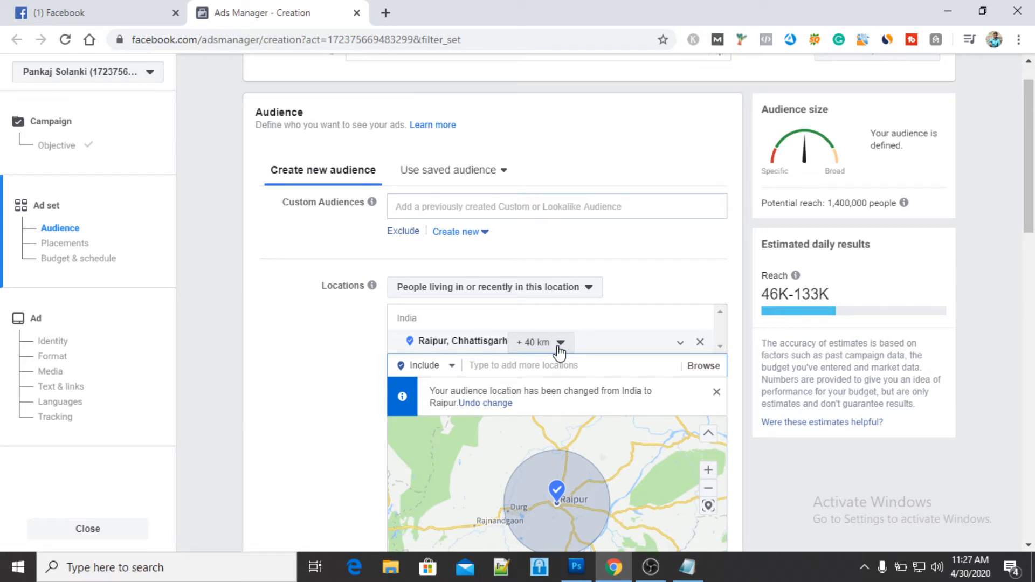
- Set the radius around Raipur to 17 km
click(559, 344)
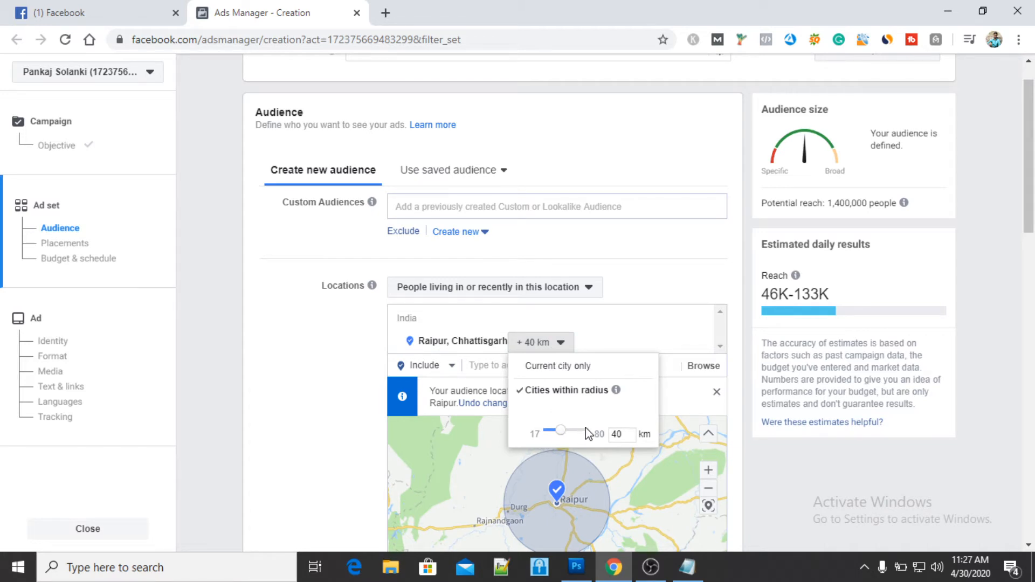
drag(631, 433, 559, 448)
text(17)
click(559, 448)
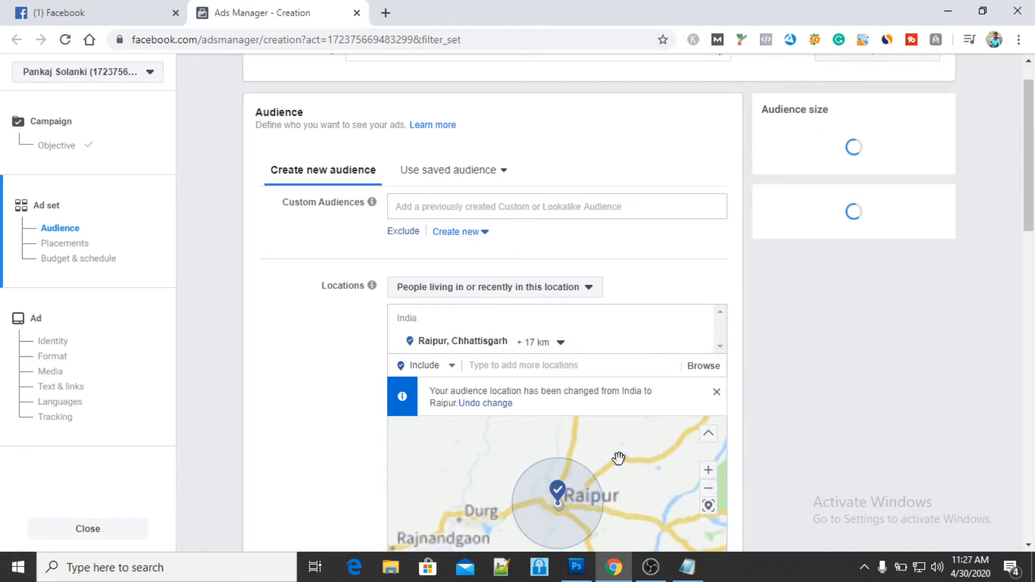
scroll(618, 458, up, 3)
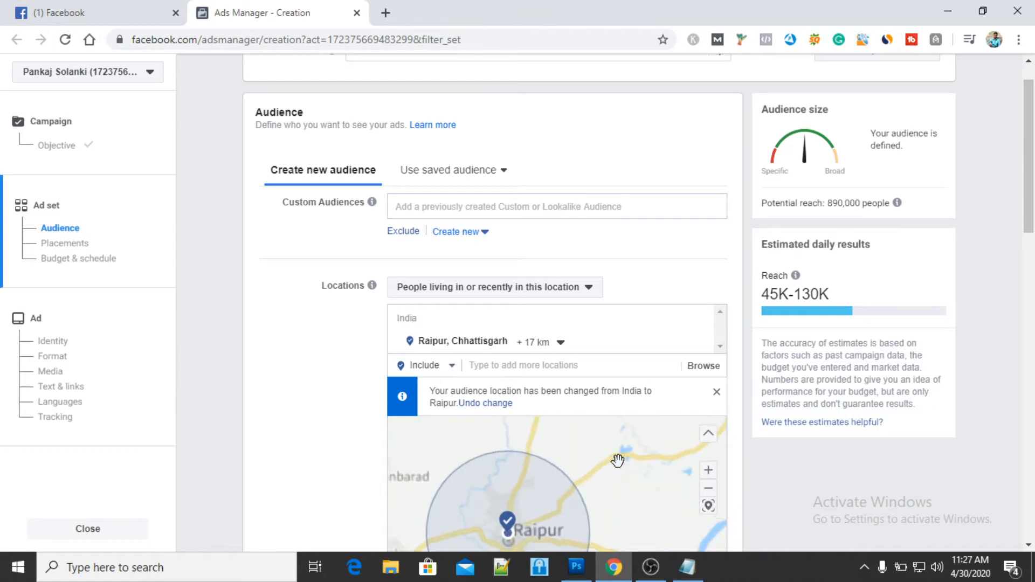
- Try to find "fafadih raipur" as an additional audience location and clear the entry
drag(1034, 133, 1034, 186)
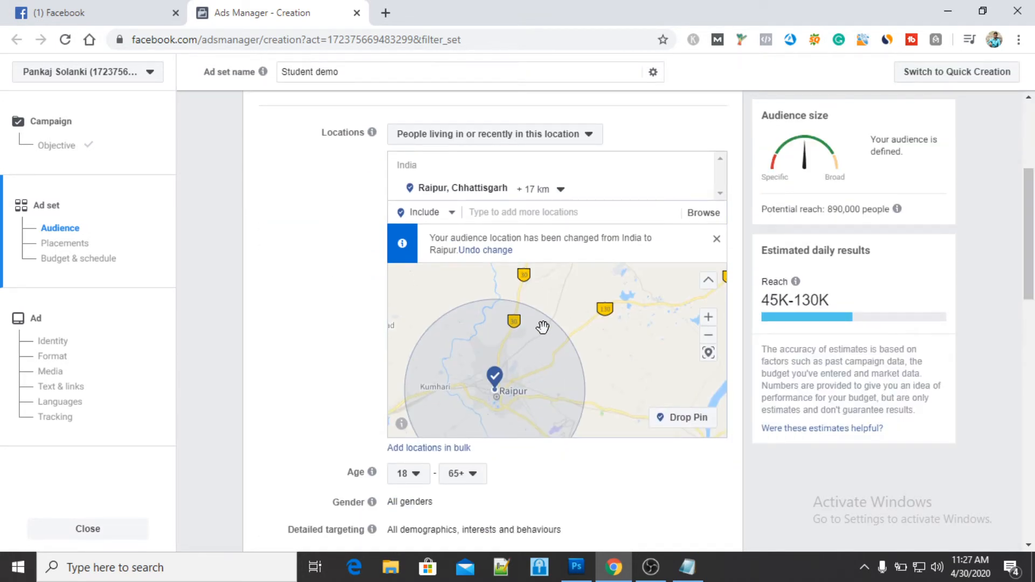
click(532, 220)
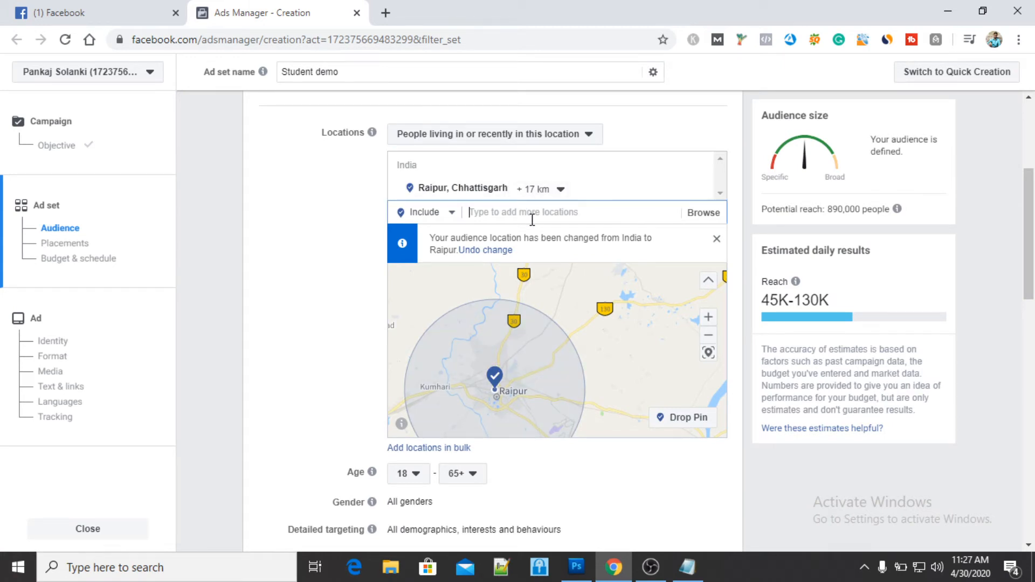
text(fafadih)
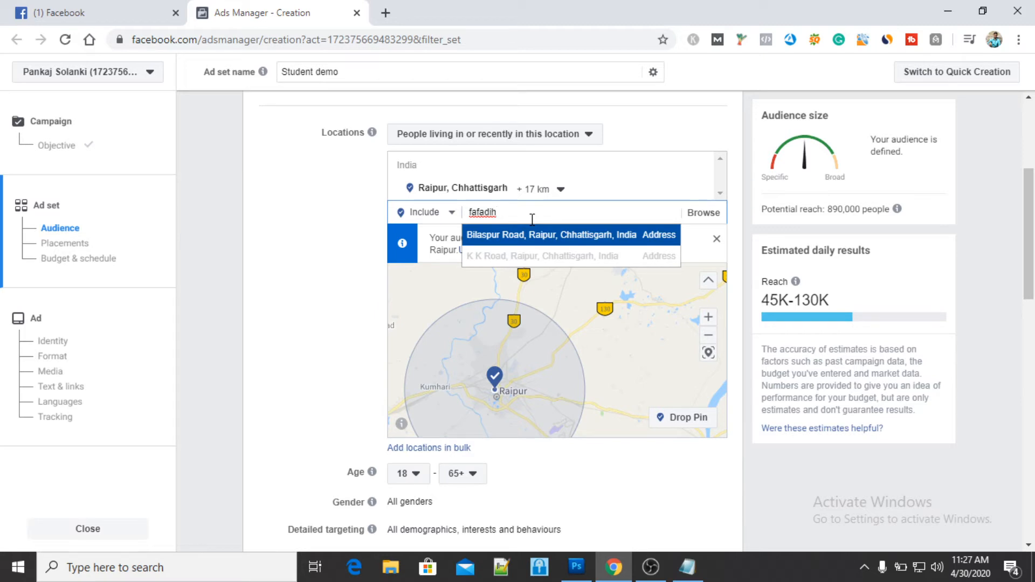
text( raipr)
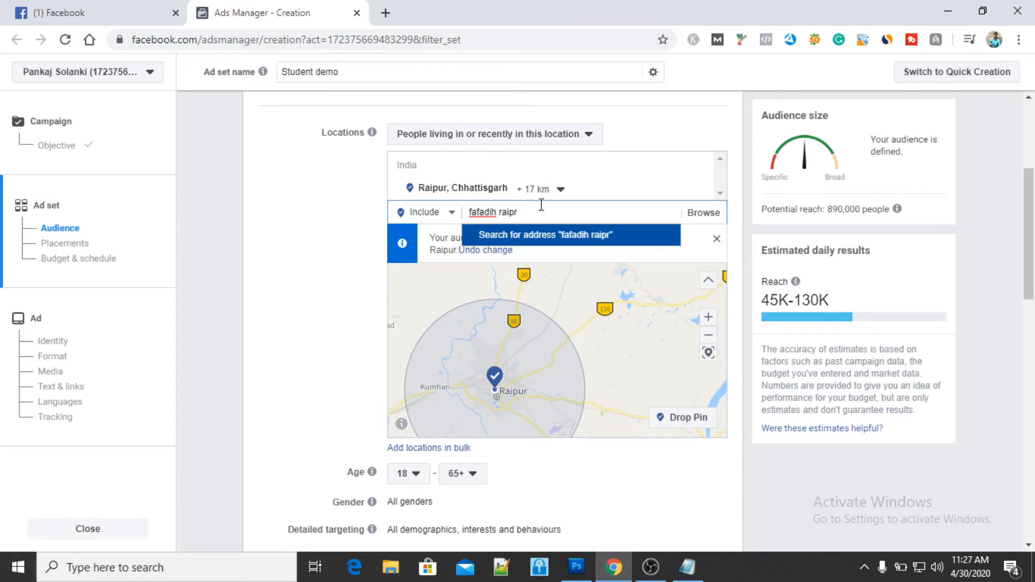
key(BackSpace)
text(o)
key(BackSpace)
text(ur)
drag(553, 211, 342, 233)
key(BackSpace)
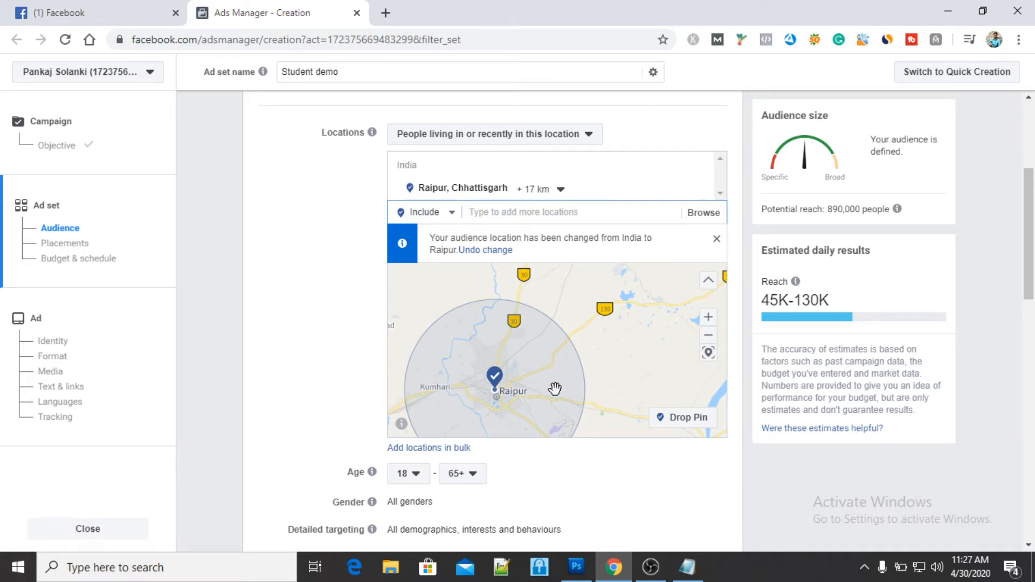
- Drop a location pin on the road junction at the north end of Malviya Main Road in Raipur
scroll(555, 388, up, 2)
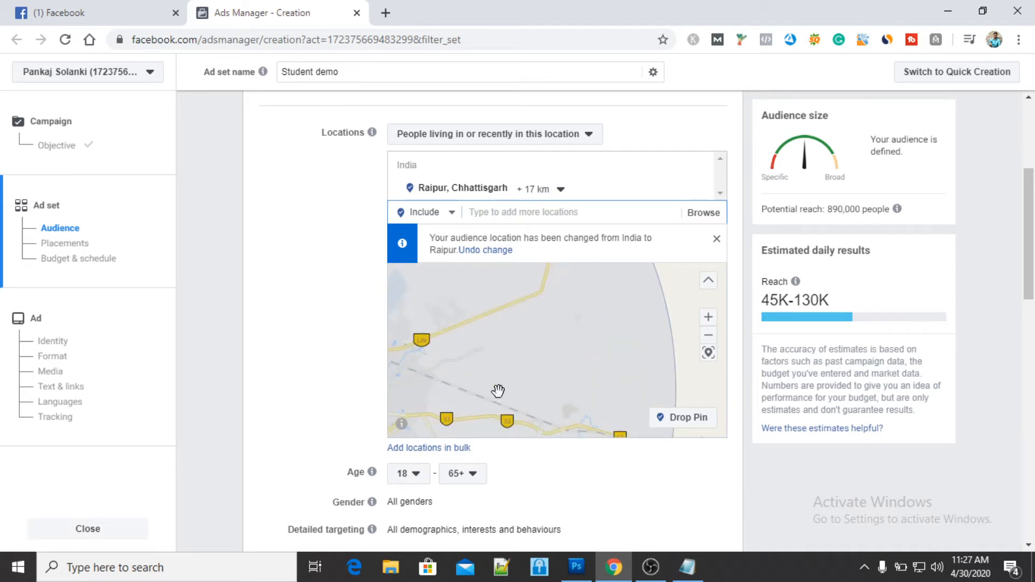
drag(580, 376, 613, 377)
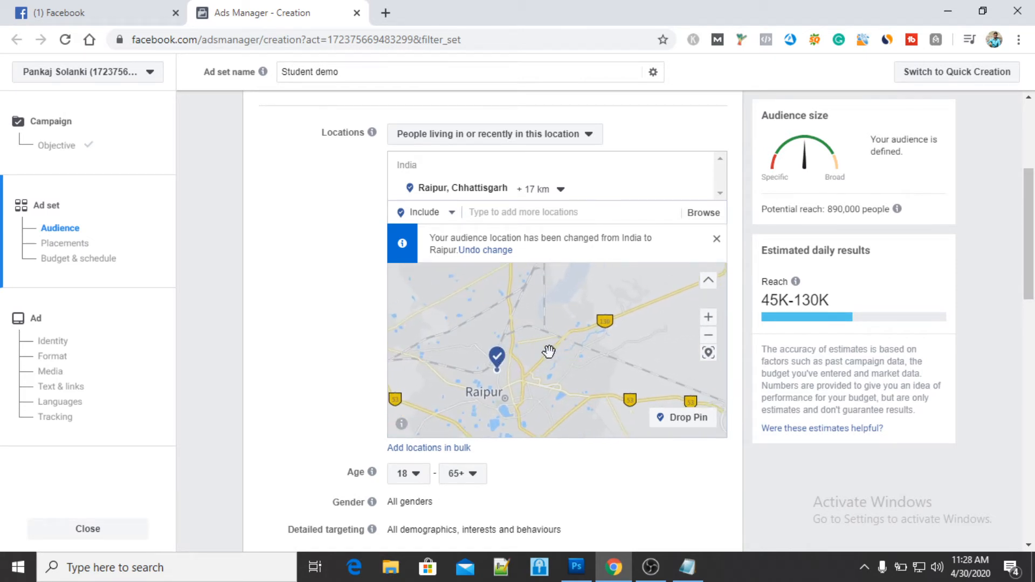
drag(549, 351, 494, 354)
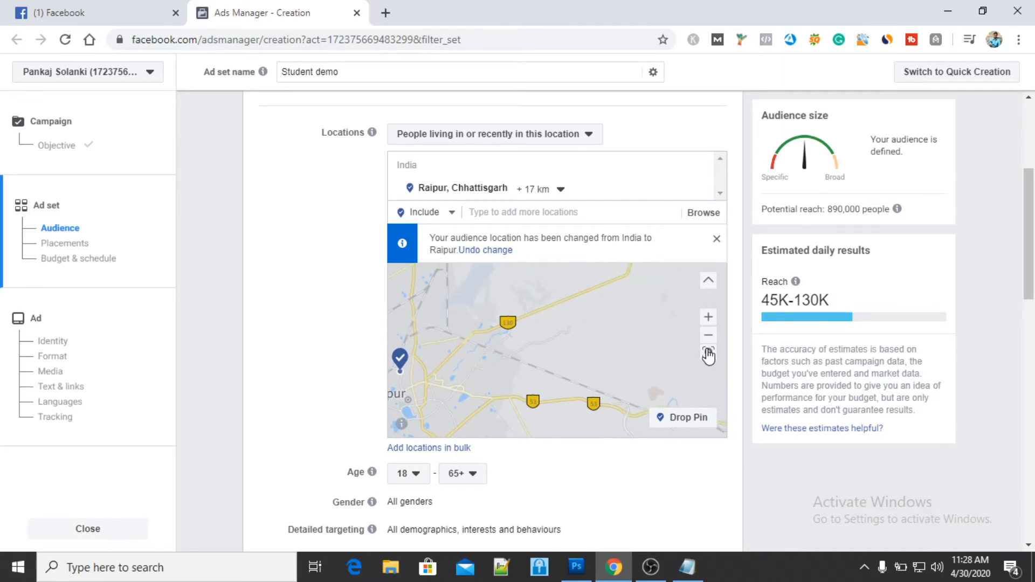
click(708, 318)
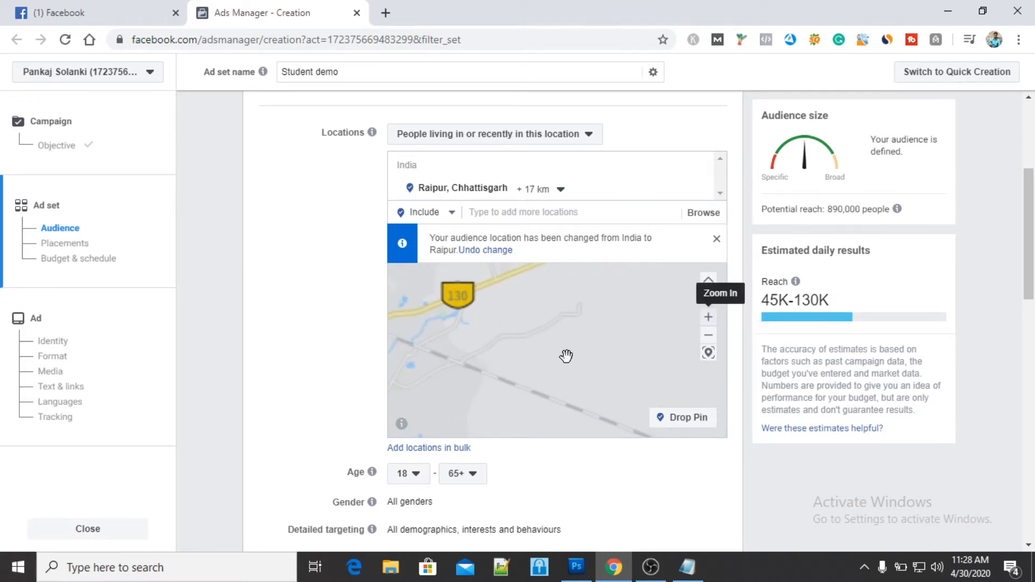
drag(561, 357, 686, 344)
drag(625, 369, 626, 308)
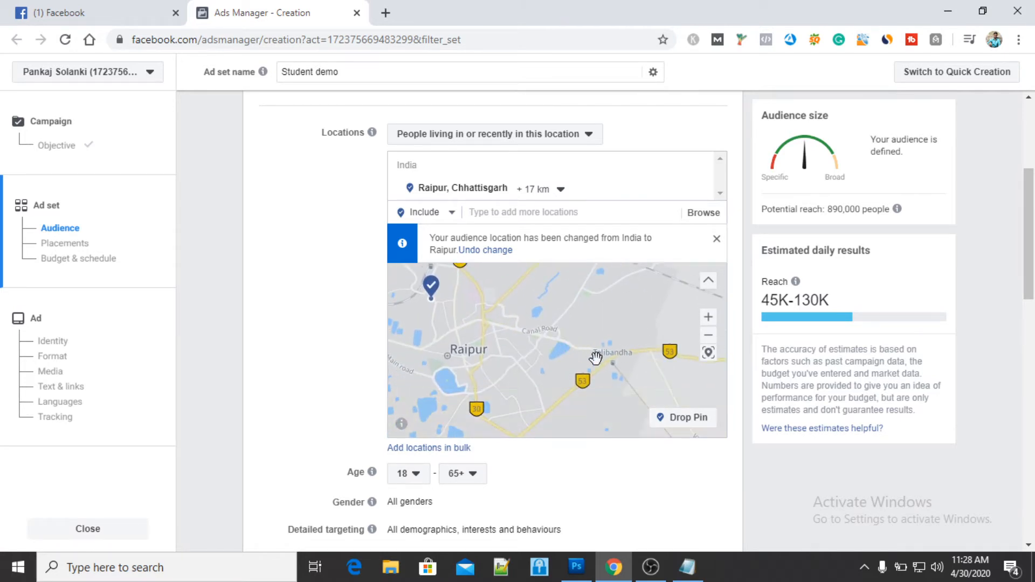
drag(556, 358, 616, 378)
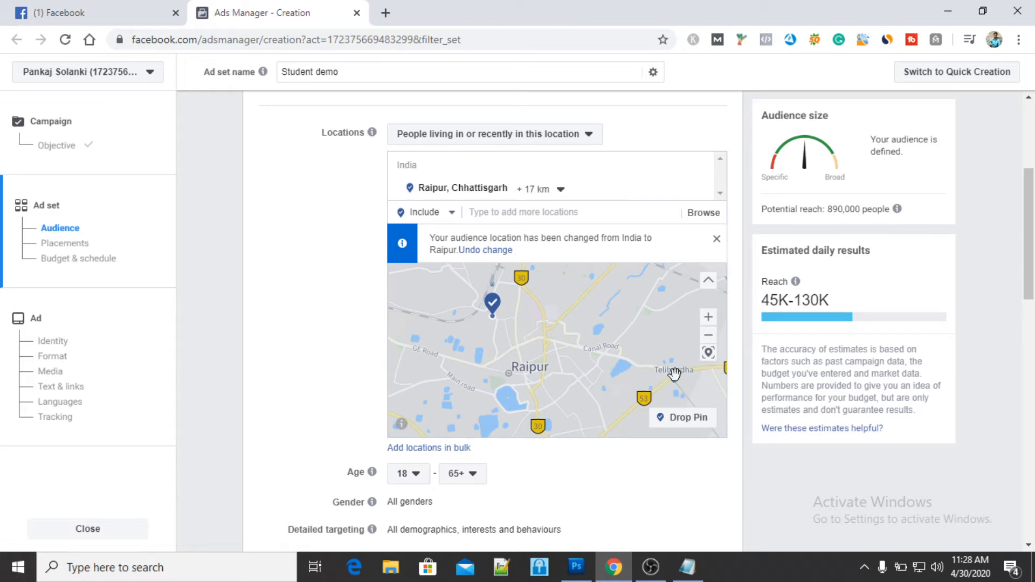
click(709, 319)
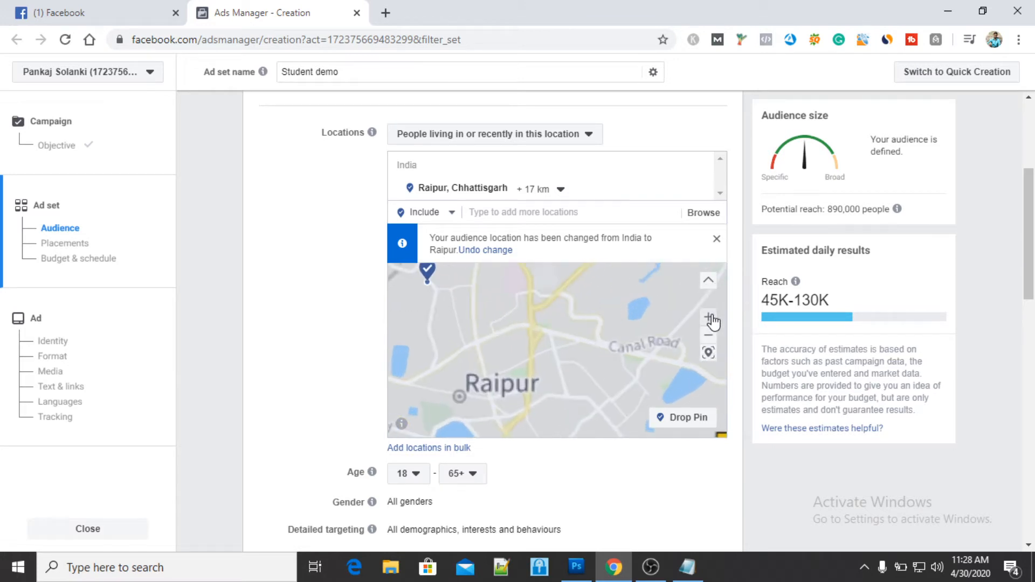
drag(577, 318, 638, 400)
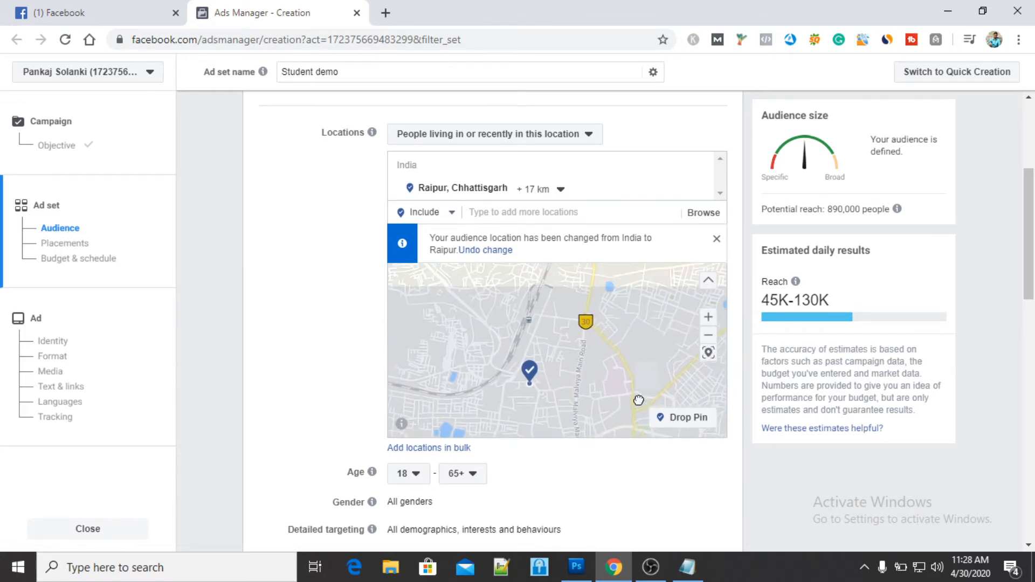
drag(620, 354, 596, 397)
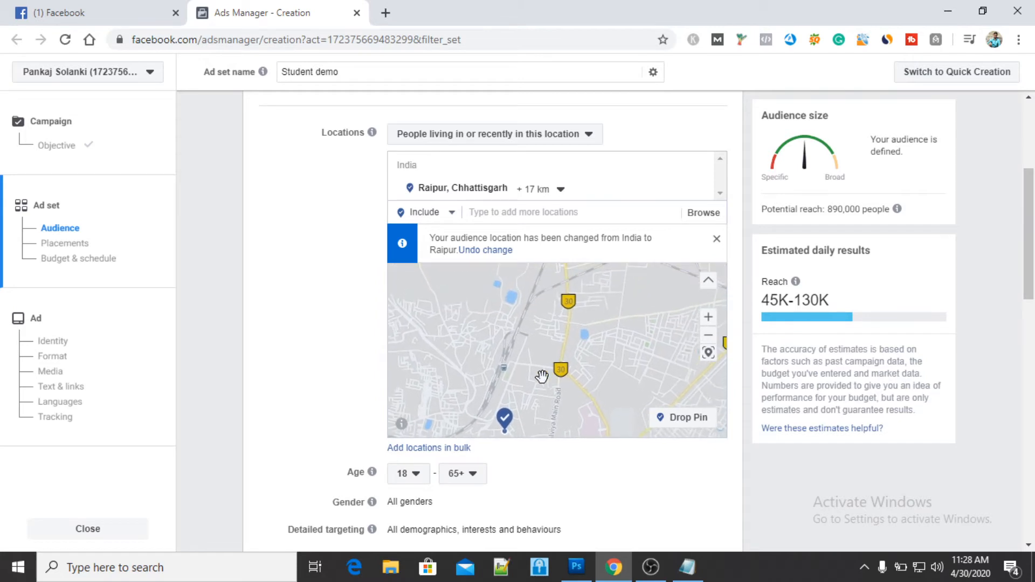
drag(645, 370, 609, 330)
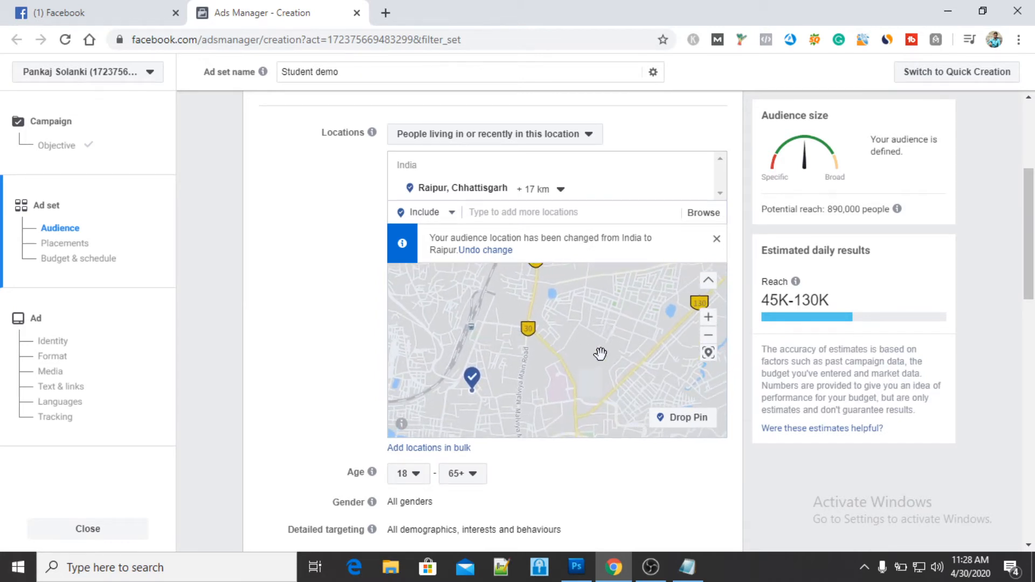
click(708, 321)
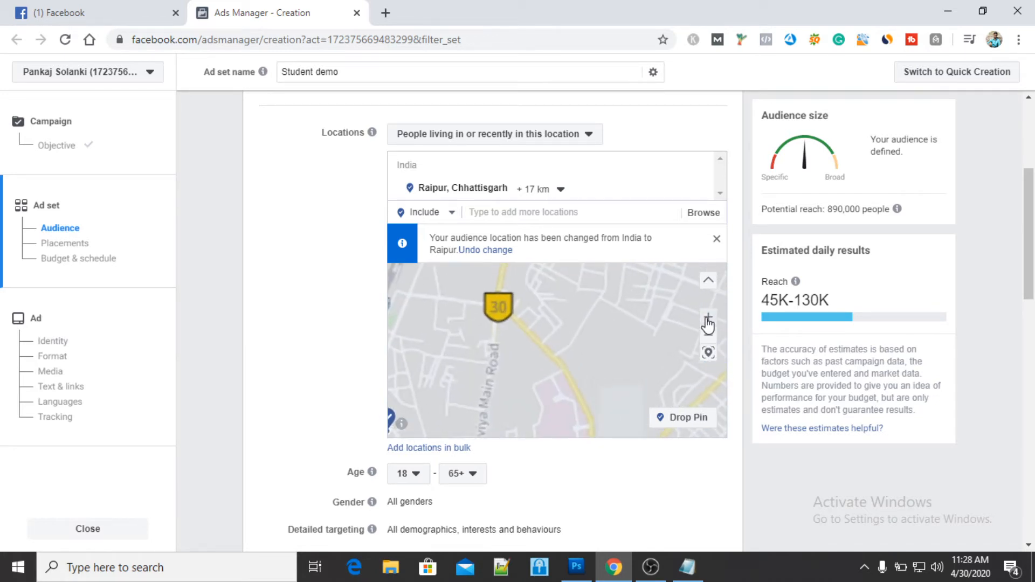
drag(610, 331, 656, 359)
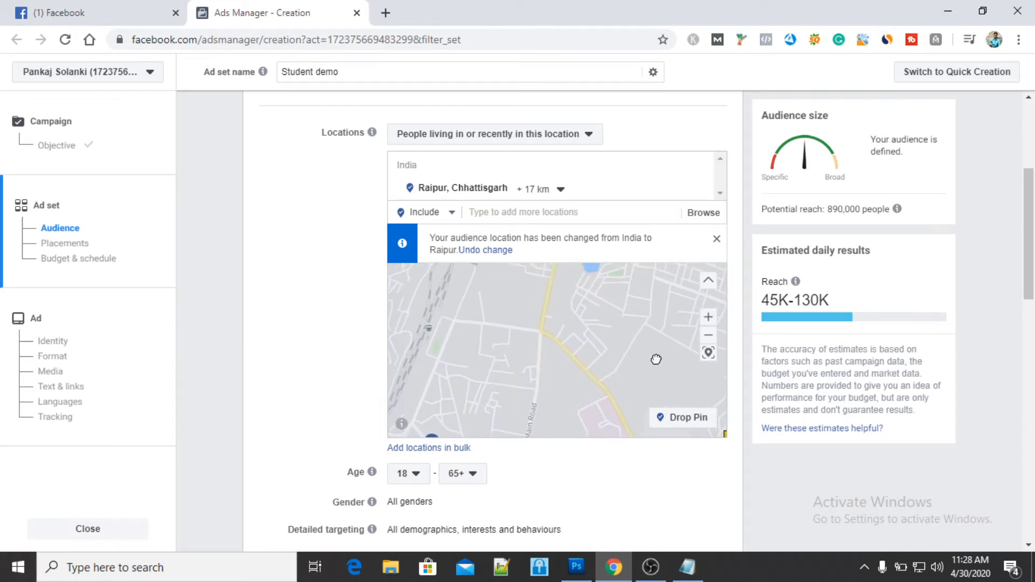
drag(585, 379, 515, 351)
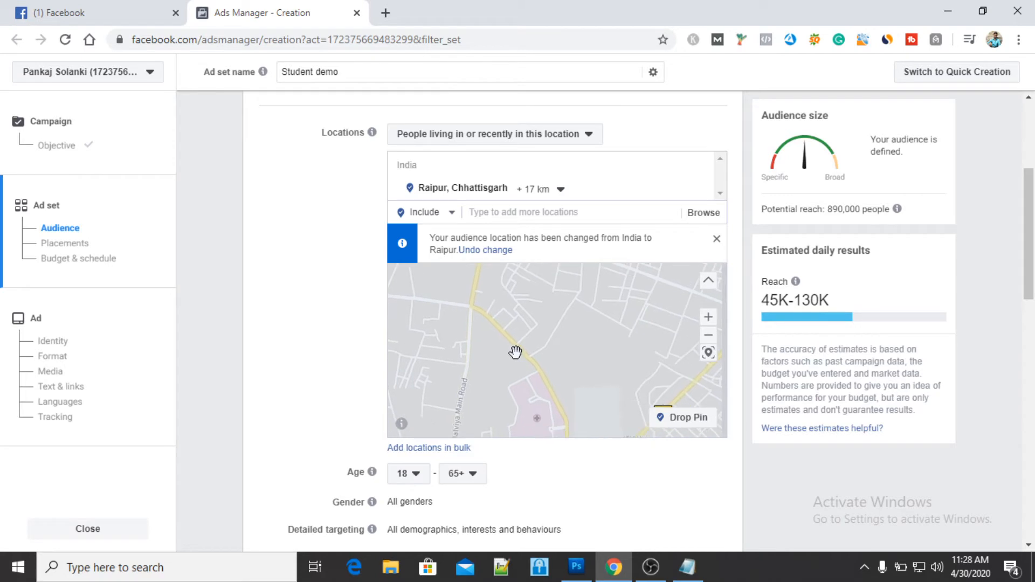
drag(524, 395, 545, 425)
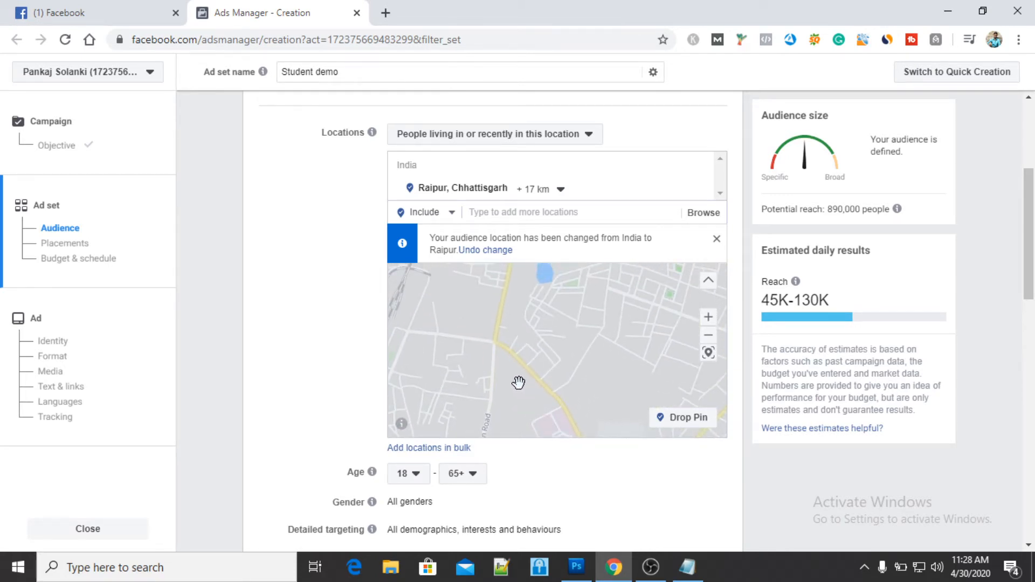
drag(518, 382, 527, 399)
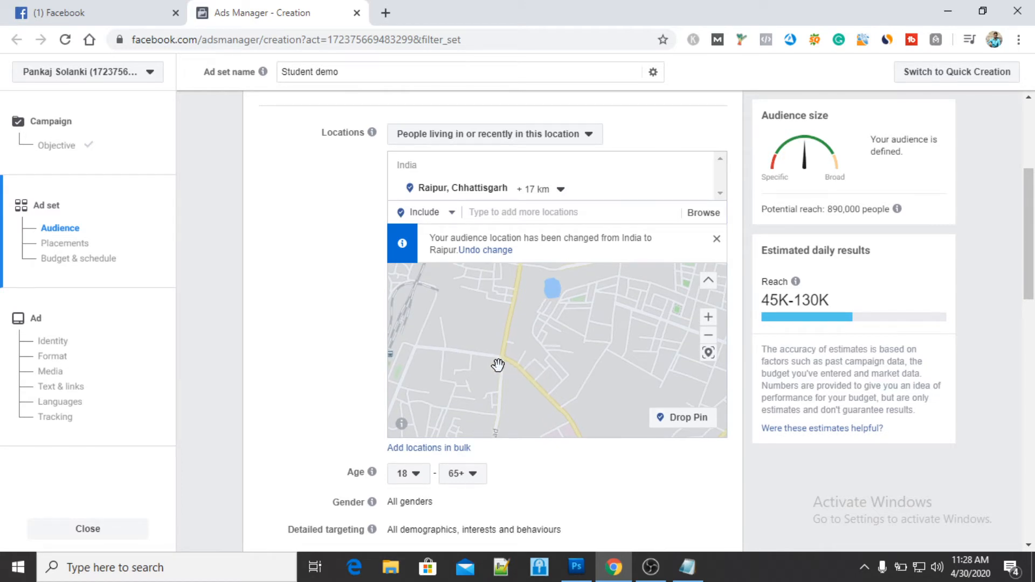
click(678, 423)
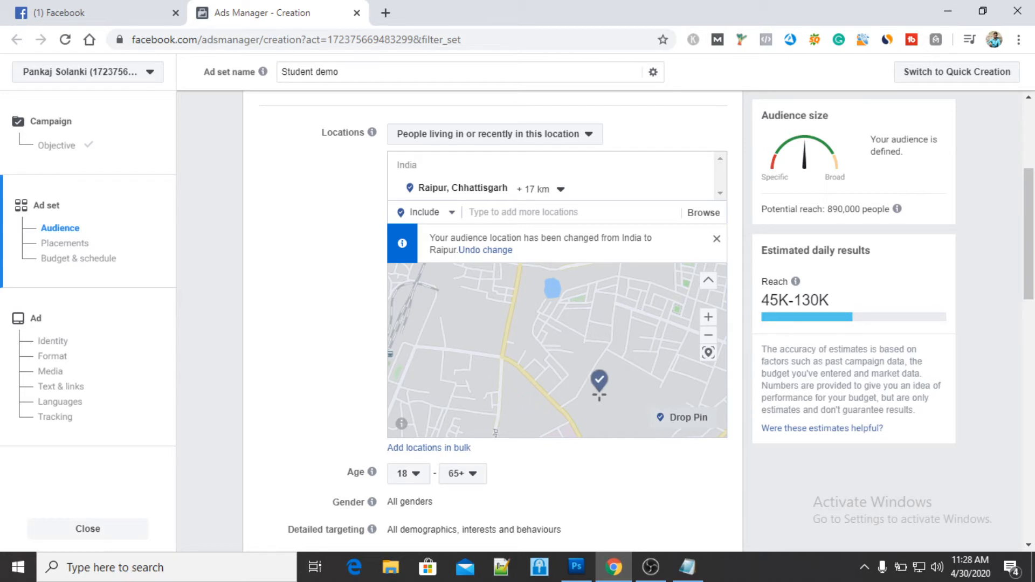
click(499, 360)
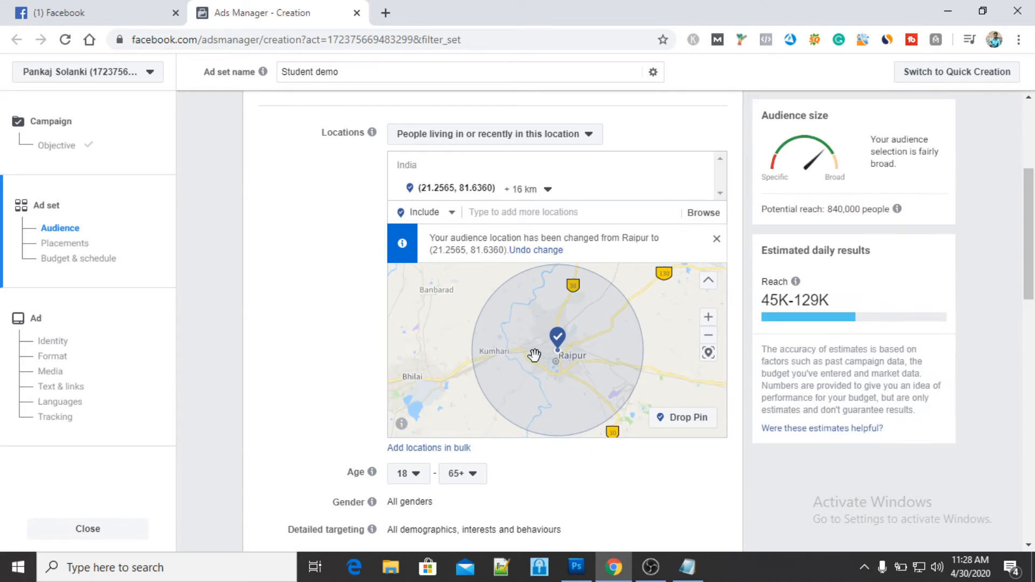
- Set the radius around the dropped pin to 5 km
click(540, 195)
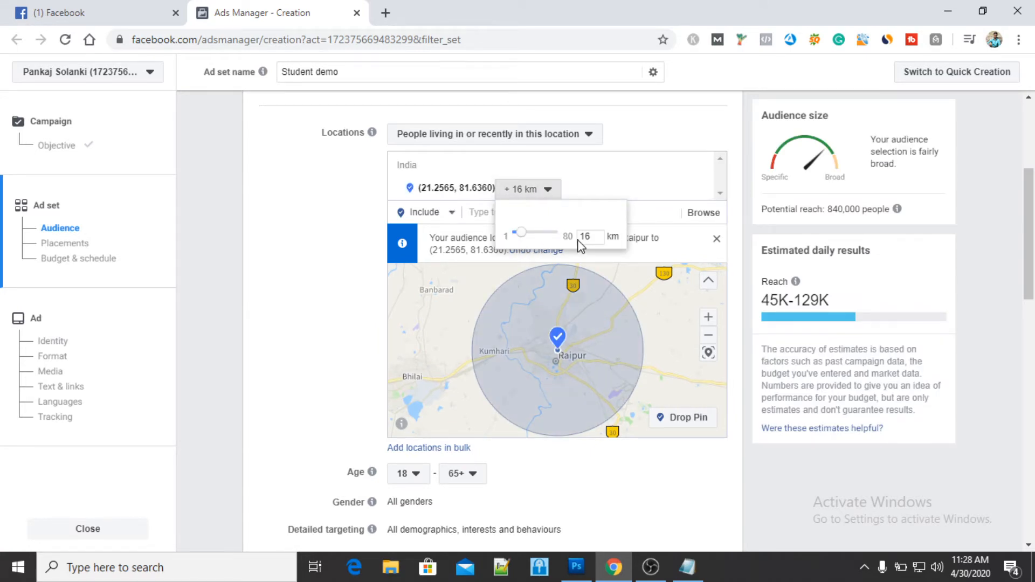
drag(599, 236, 581, 240)
text(5)
key(Return)
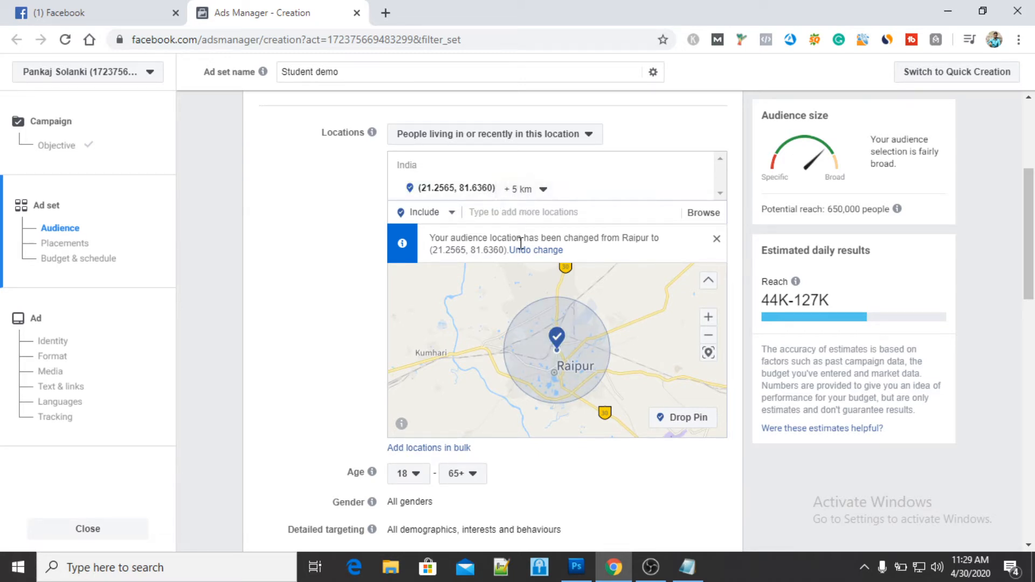
- Remove the pinned location and target the city of Raipur, Chhattisgarh, India instead
mouse_move(612, 190)
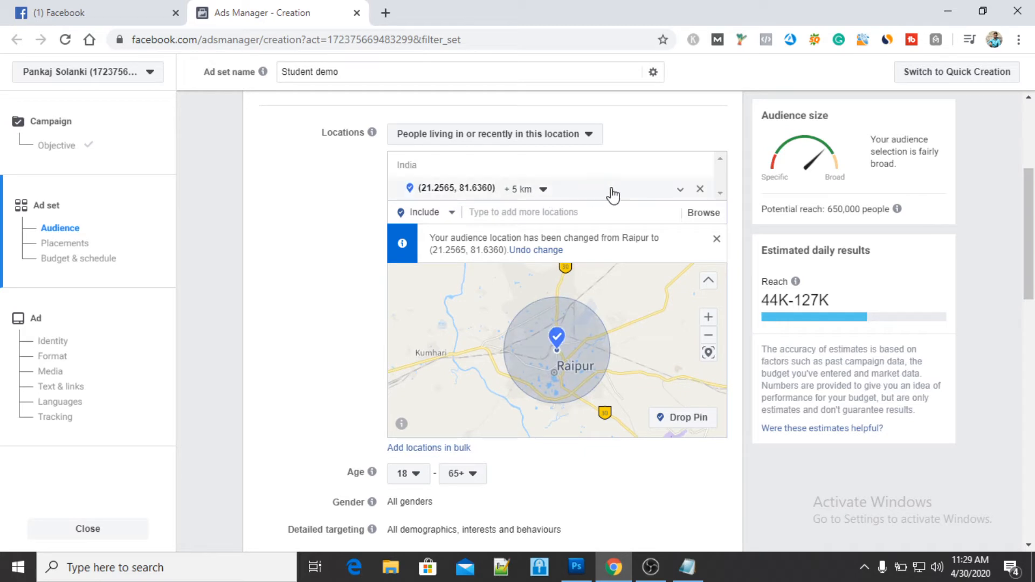
click(699, 189)
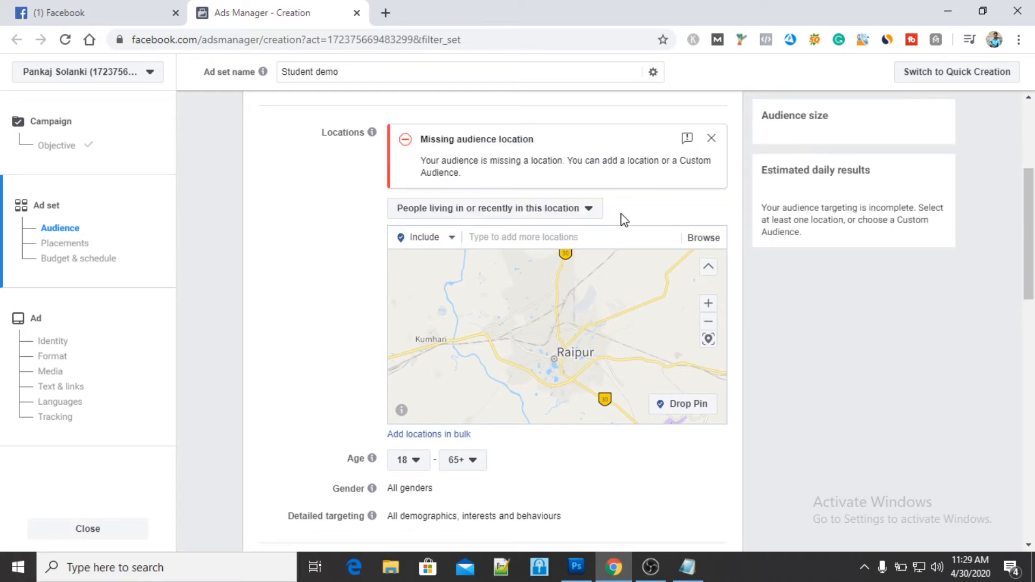
click(618, 237)
text(raipur)
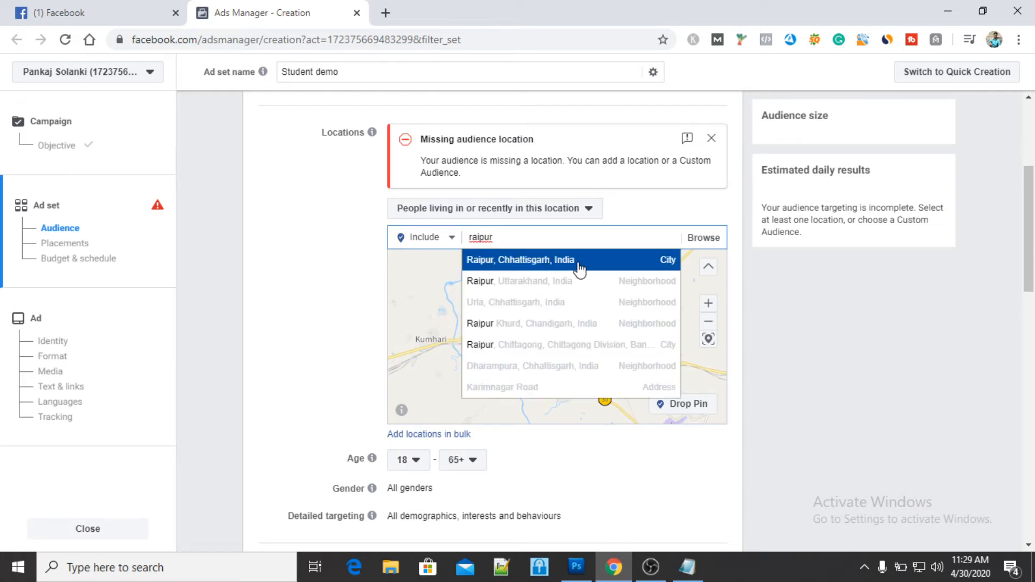
click(579, 270)
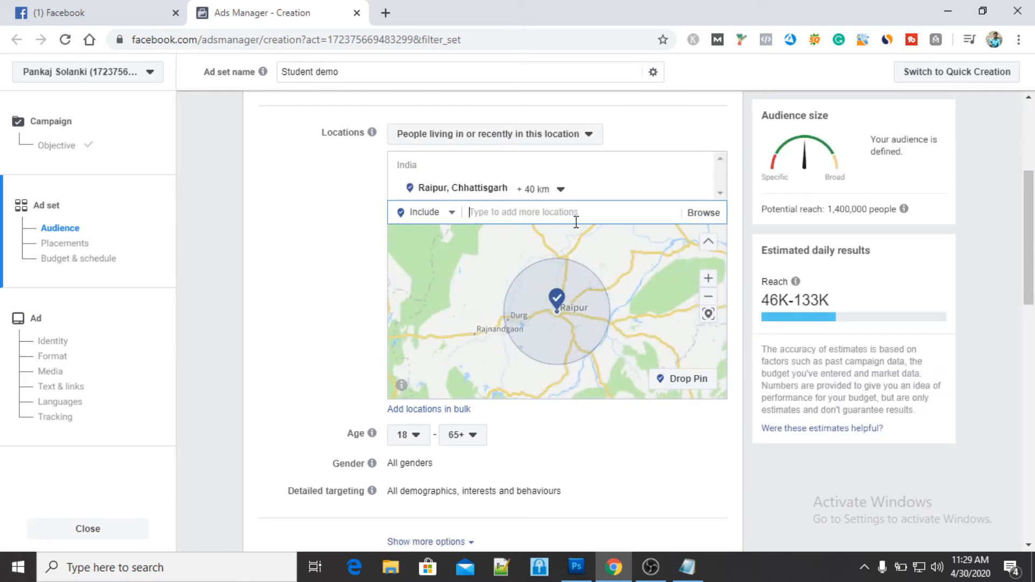
- Add the cities of Bhilai and Bilaspur in Chhattisgarh, India as further audience locations
text(bhilai)
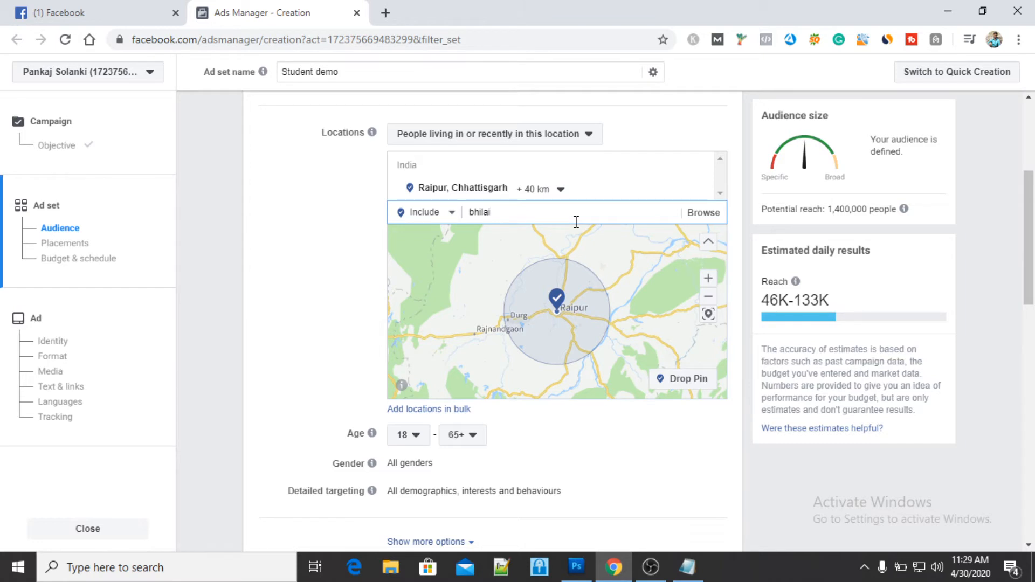
click(556, 236)
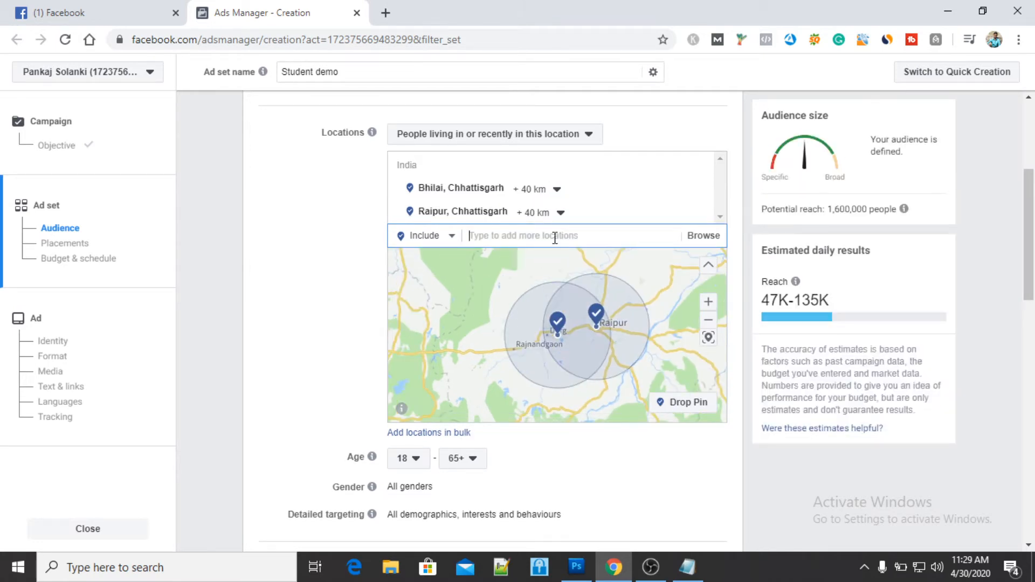
text(bilaspur)
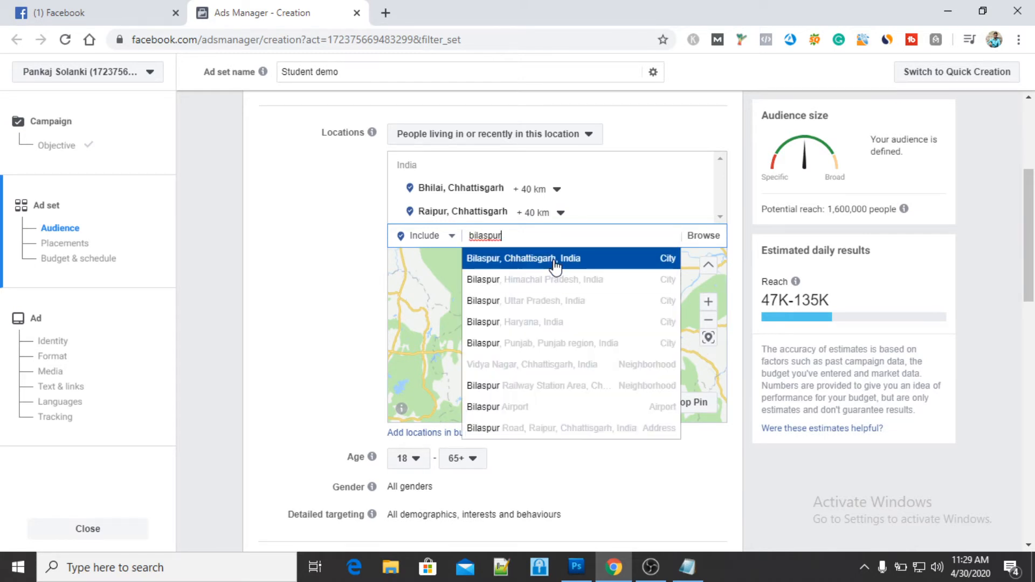
click(554, 262)
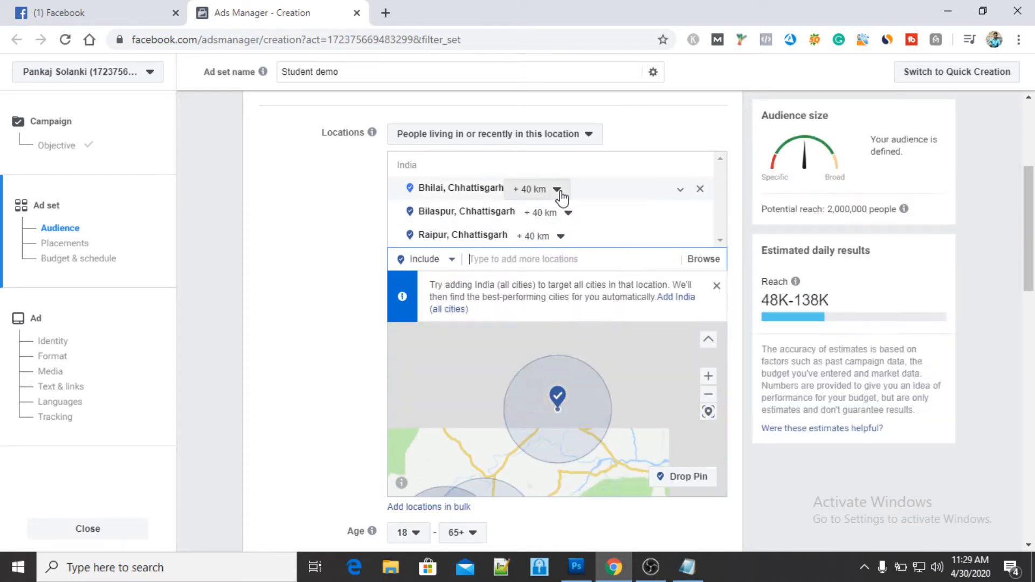
- Set the radius around Bhilai to 17 km
click(560, 189)
click(623, 282)
drag(622, 284, 597, 295)
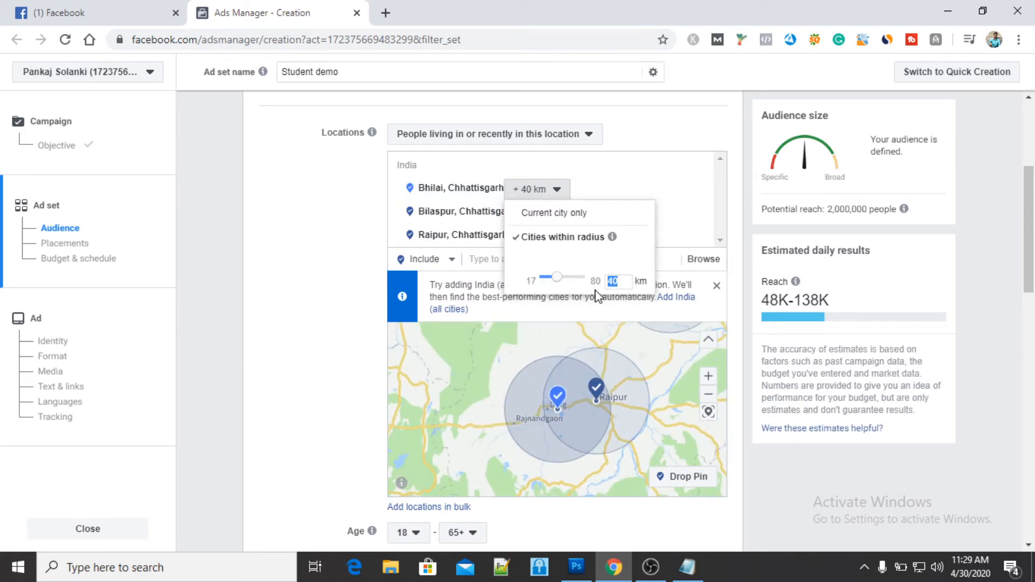
text(17)
click(597, 295)
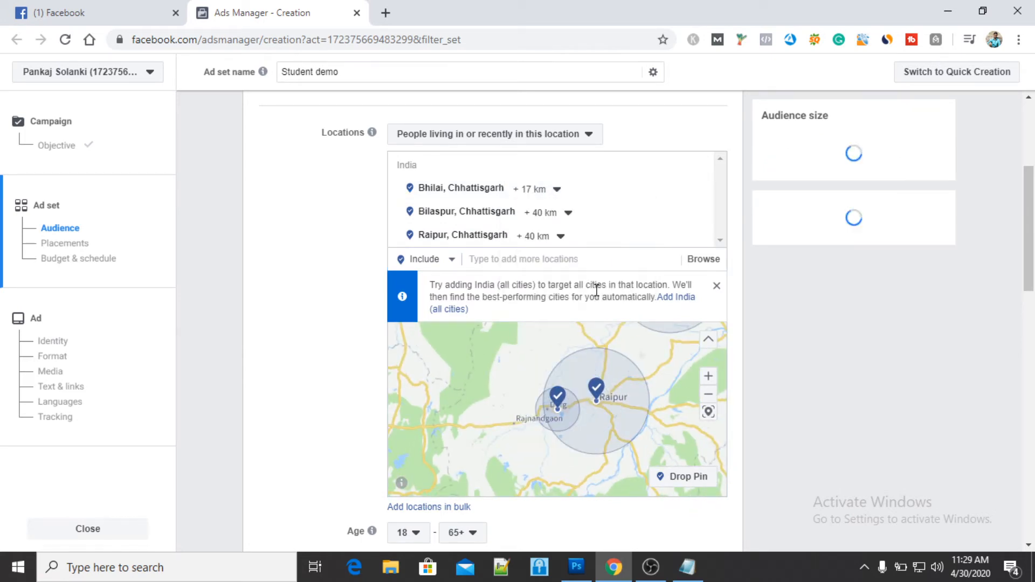
- Set the radius around Bilaspur to 17 km
click(568, 216)
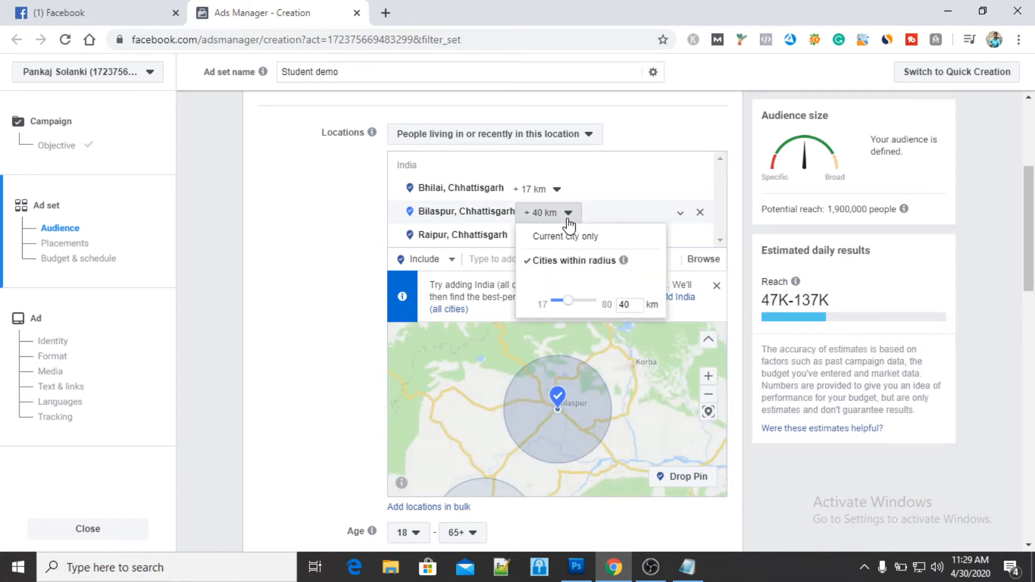
drag(631, 304, 607, 308)
text(17)
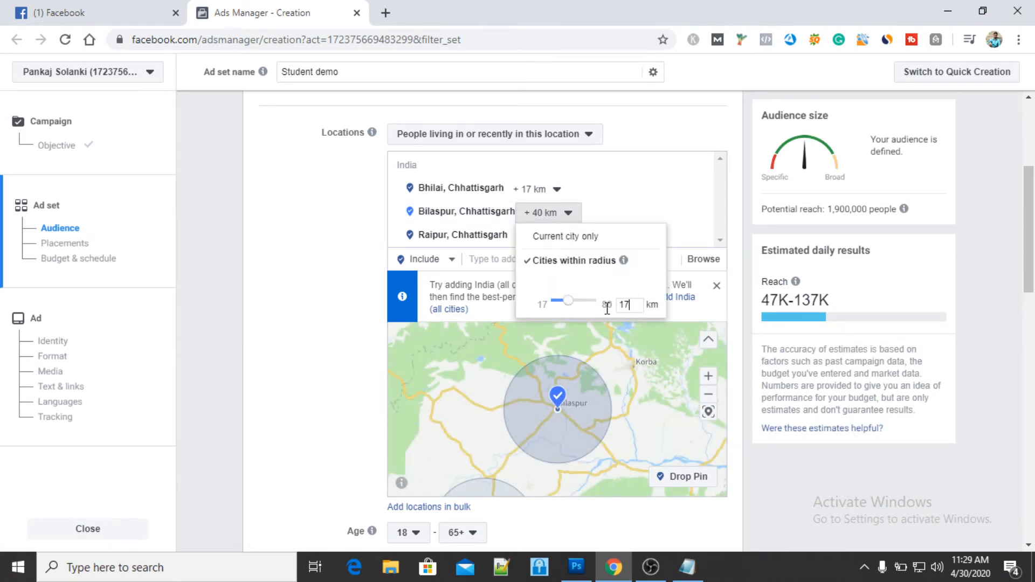
key(Return)
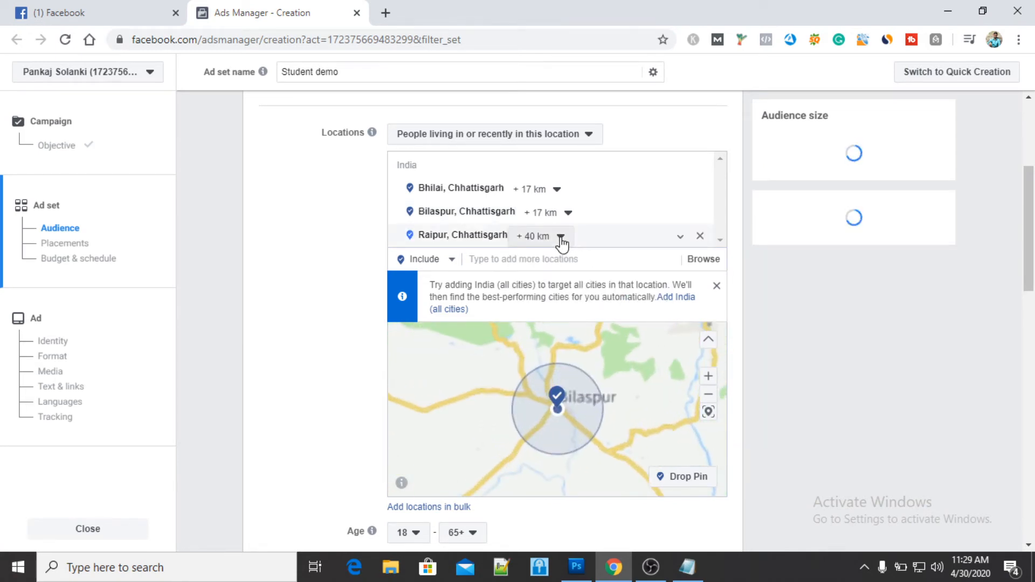
- Reduce the targeting radius around the re-added Raipur location to 17 km
click(560, 236)
drag(628, 330, 538, 341)
text(17)
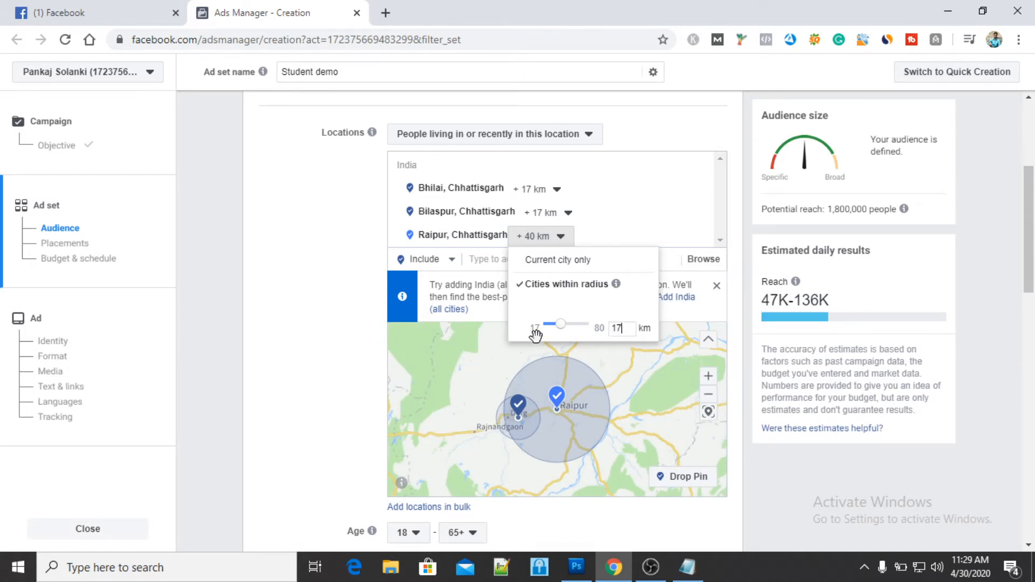
key(Return)
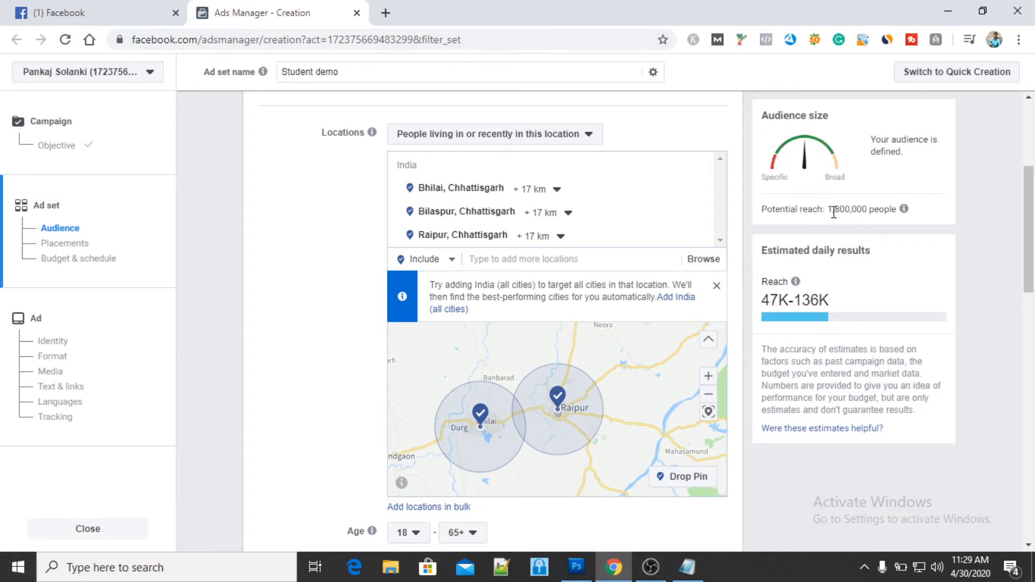
mouse_move(904, 209)
scroll(304, 381, down, 3)
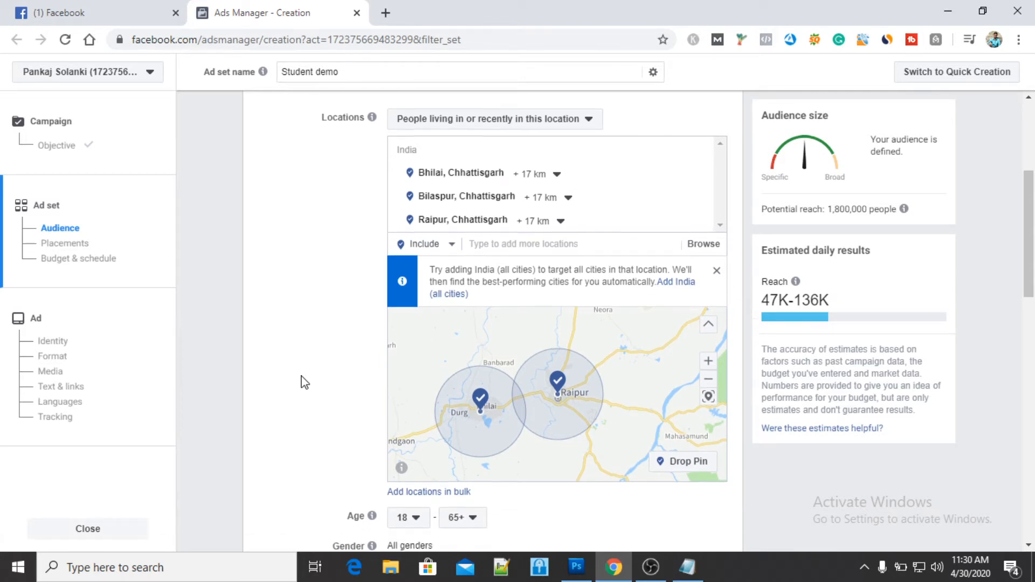
- Set the audience age range to 20–45
mouse_move(370, 384)
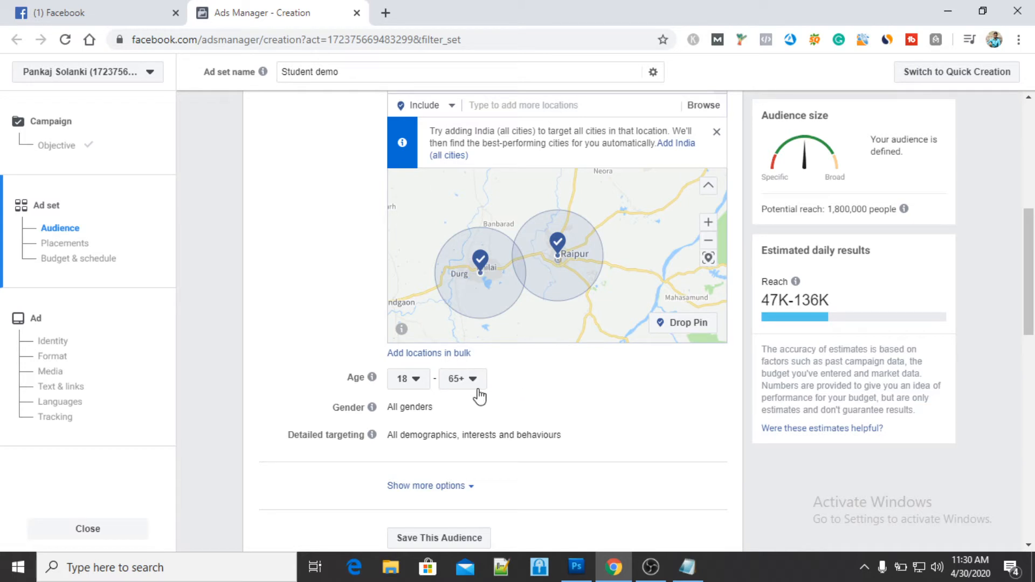
click(418, 387)
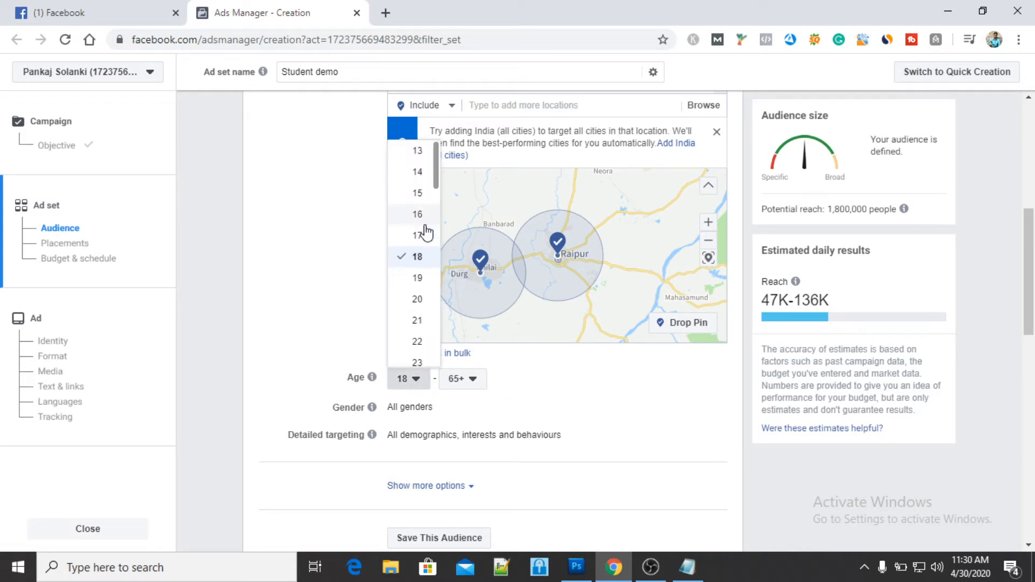
scroll(424, 232, down, 2)
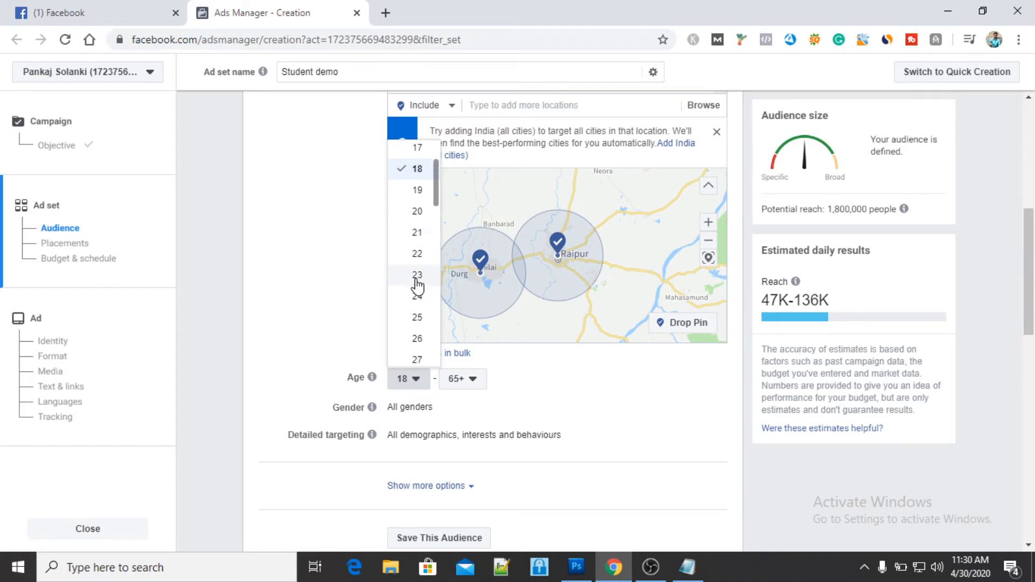
click(423, 216)
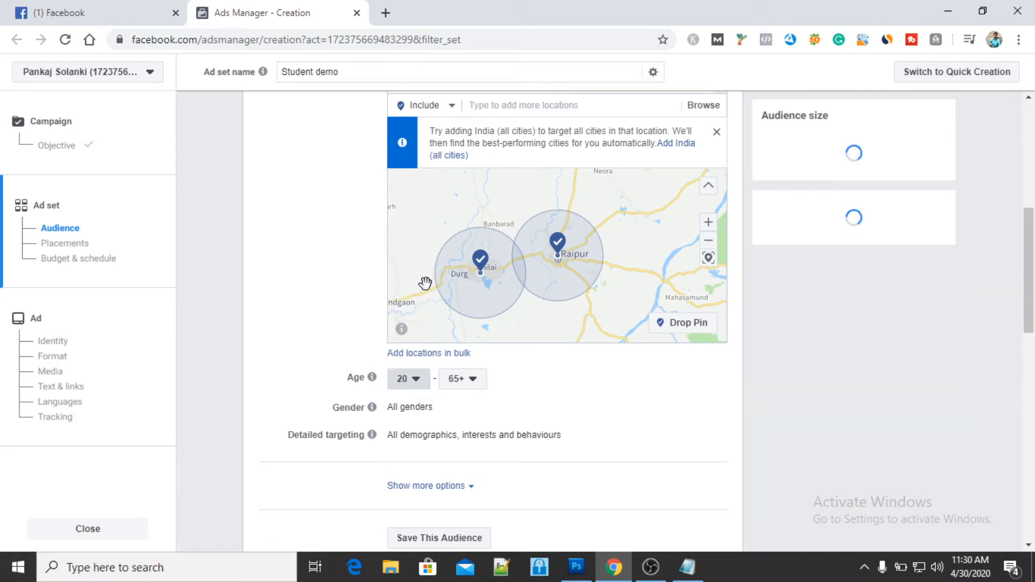
click(471, 381)
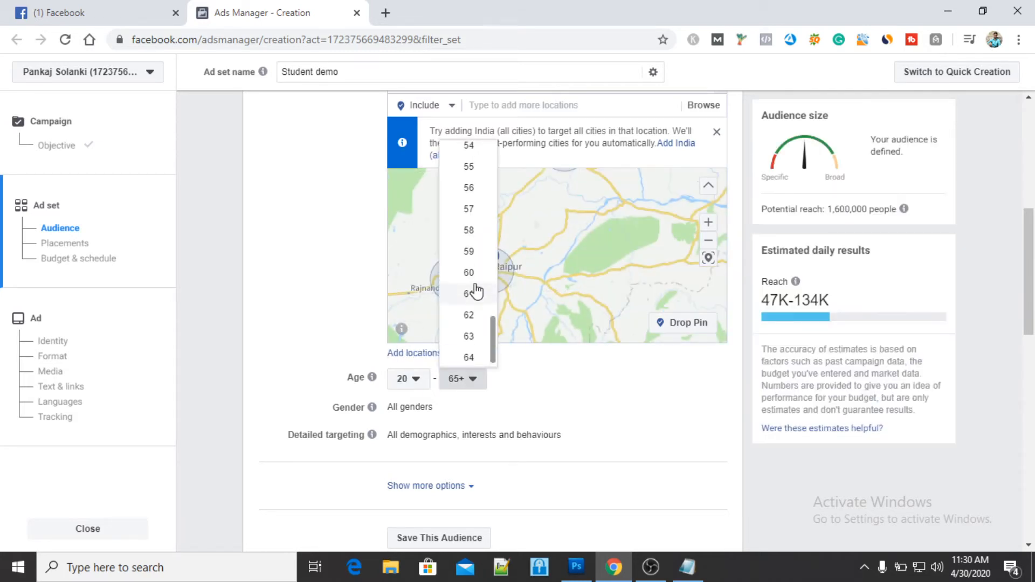
scroll(475, 291, up, 5)
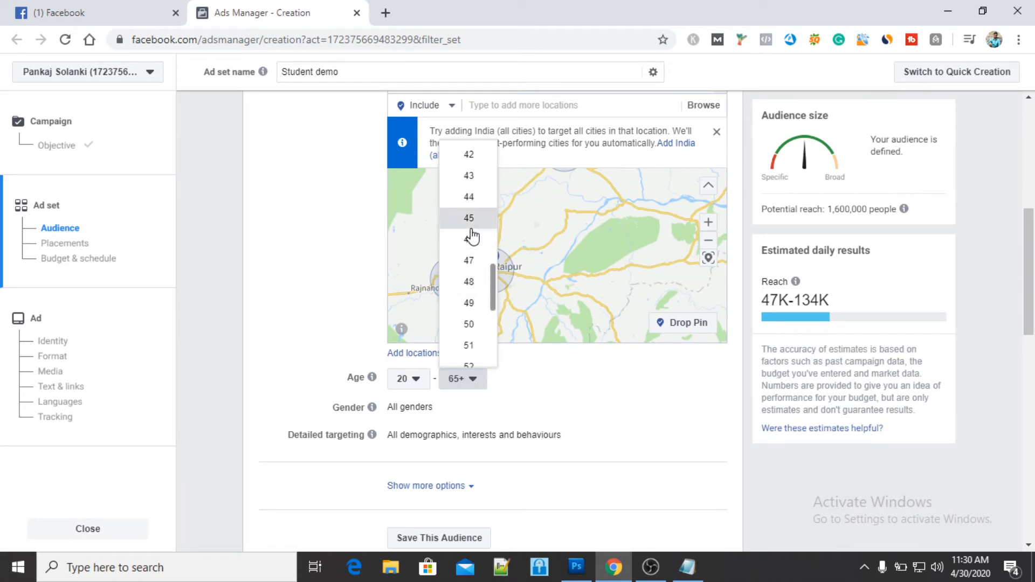
click(470, 225)
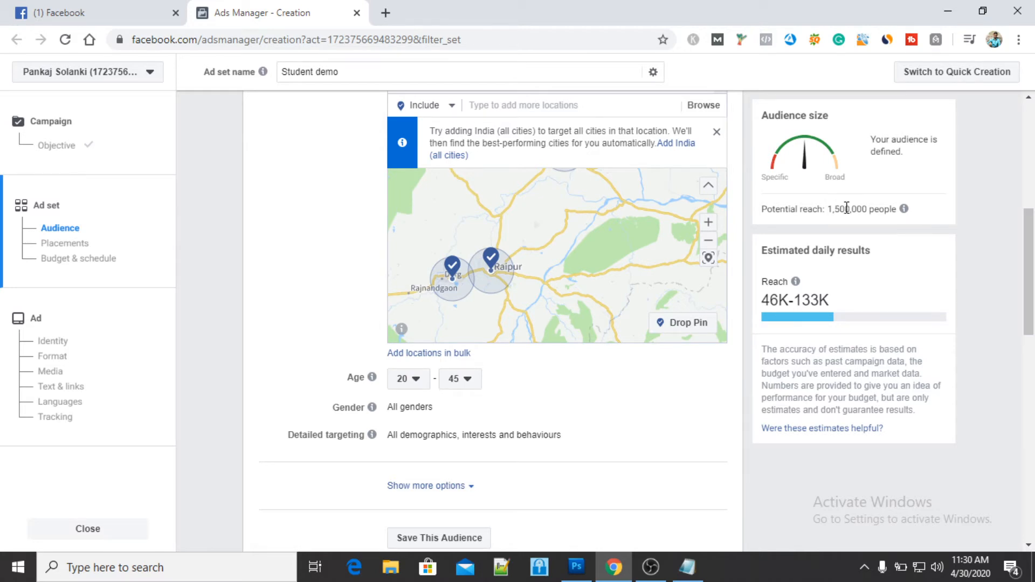
scroll(599, 355, up, 1)
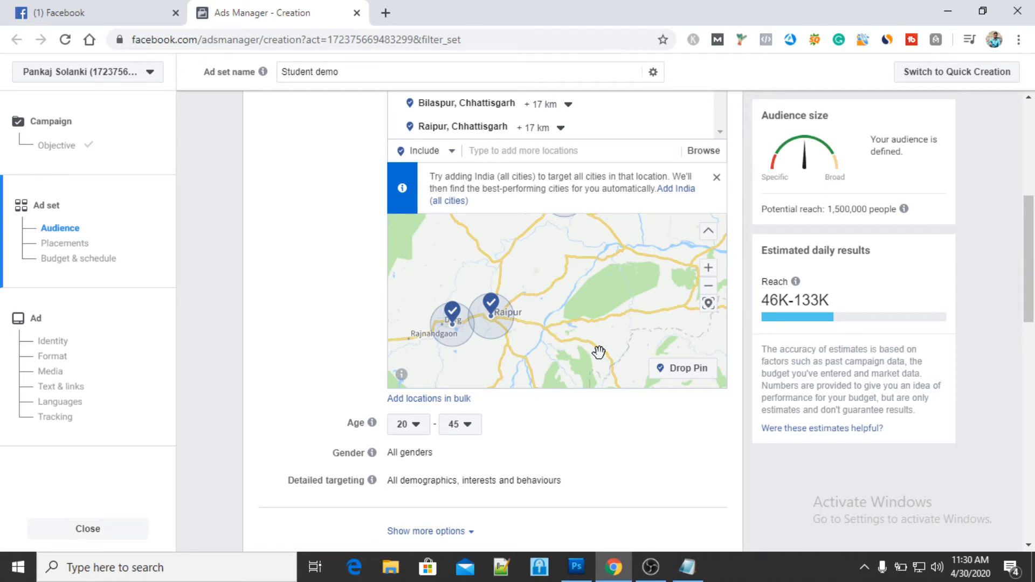
click(451, 154)
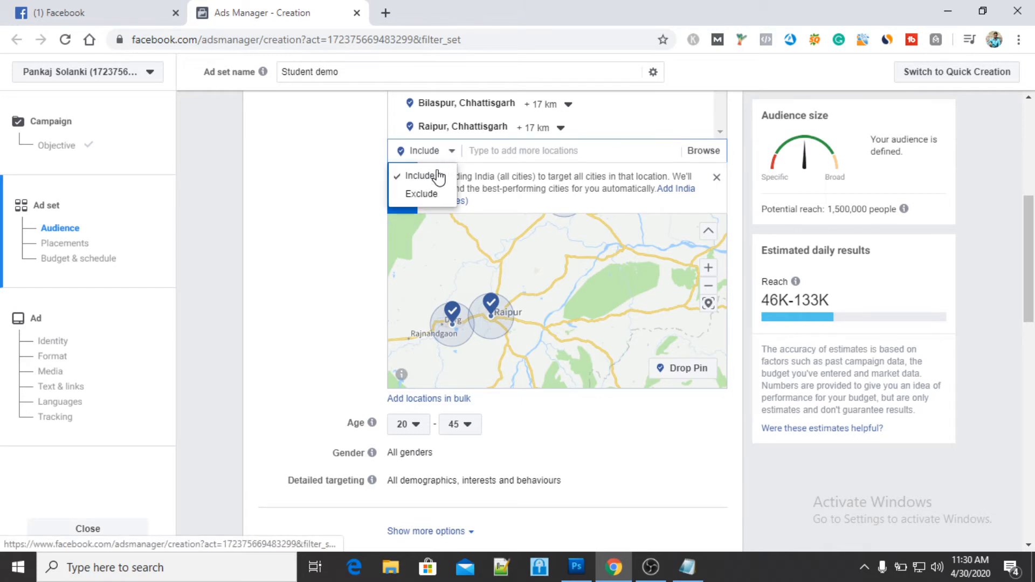
click(493, 159)
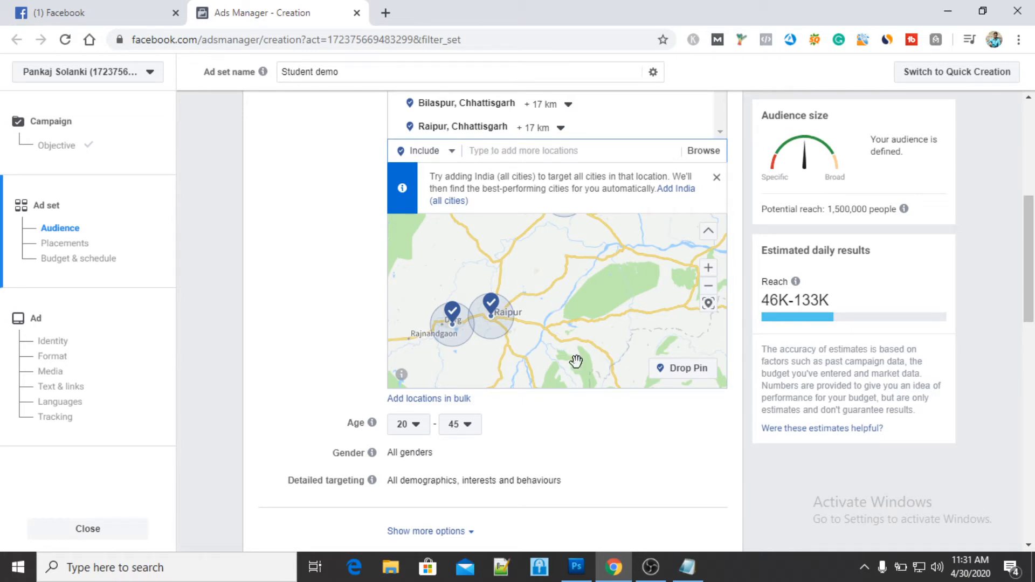
- Open the audience's gender and detailed targeting settings for editing
scroll(575, 497, down, 2)
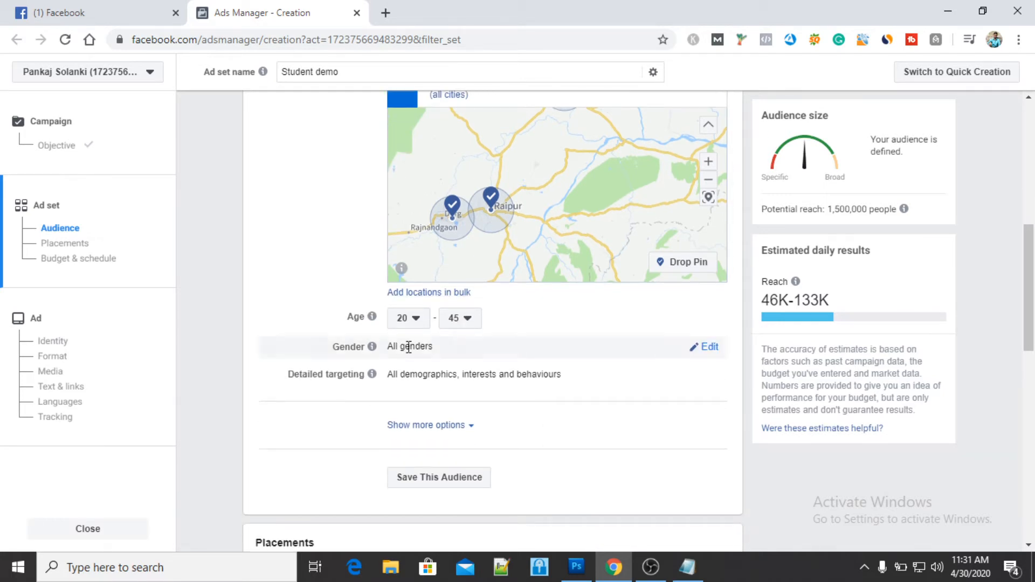
click(700, 353)
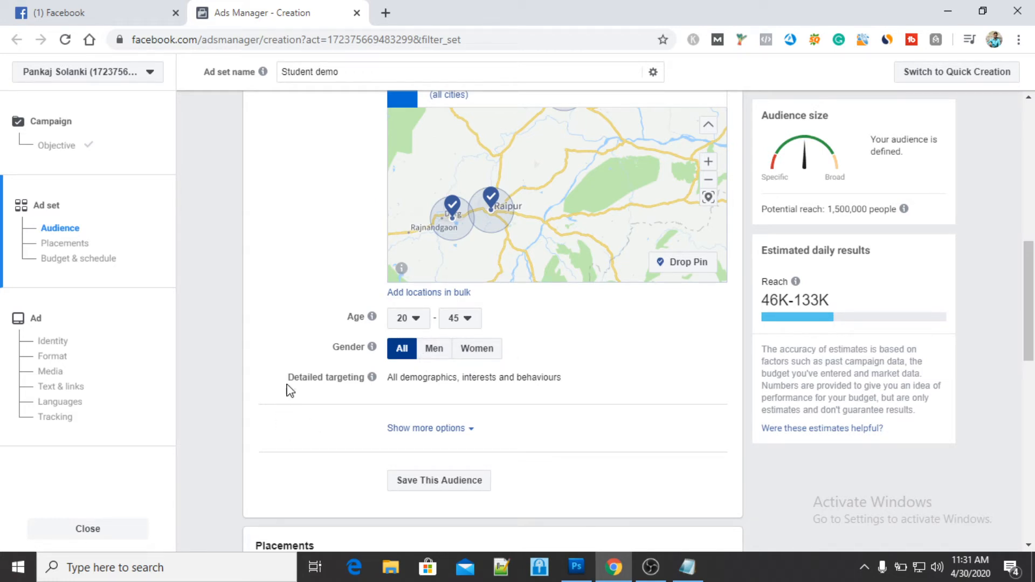
mouse_move(375, 385)
mouse_move(638, 381)
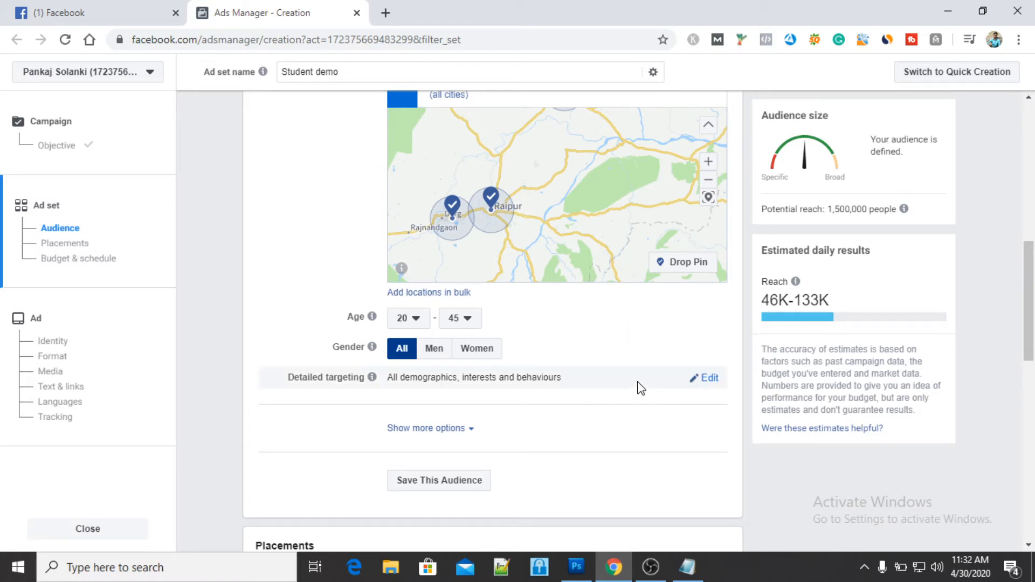
click(710, 378)
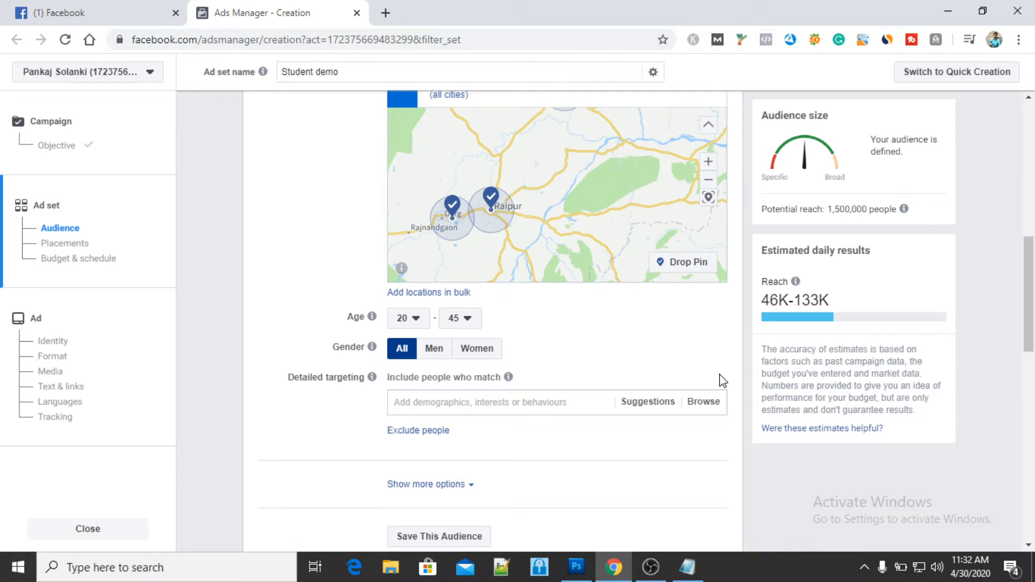
- Find "be computer" in detailed targeting and include the BE Computer Science field of study
click(577, 406)
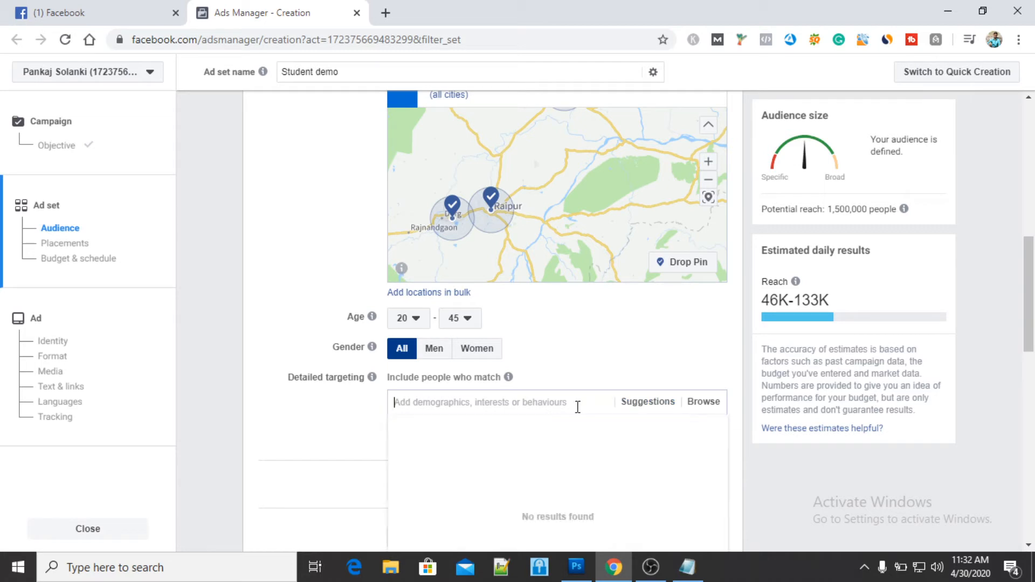
text(be co)
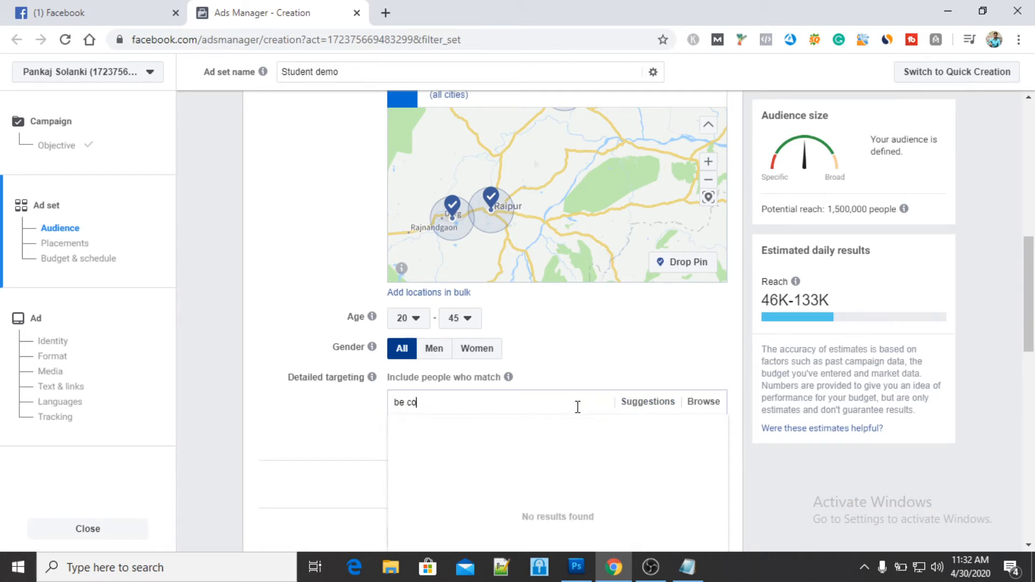
text(mputer)
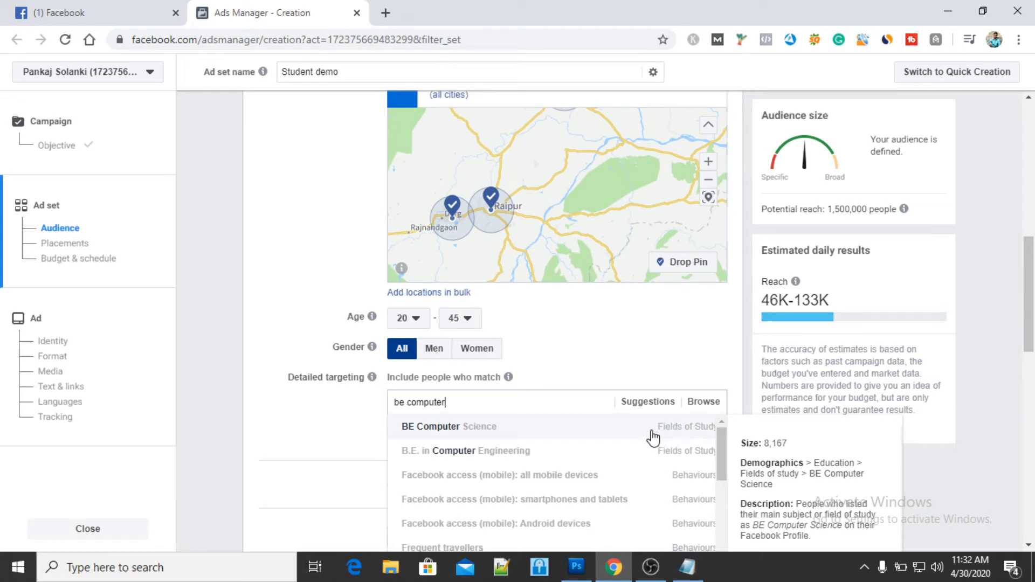
click(612, 435)
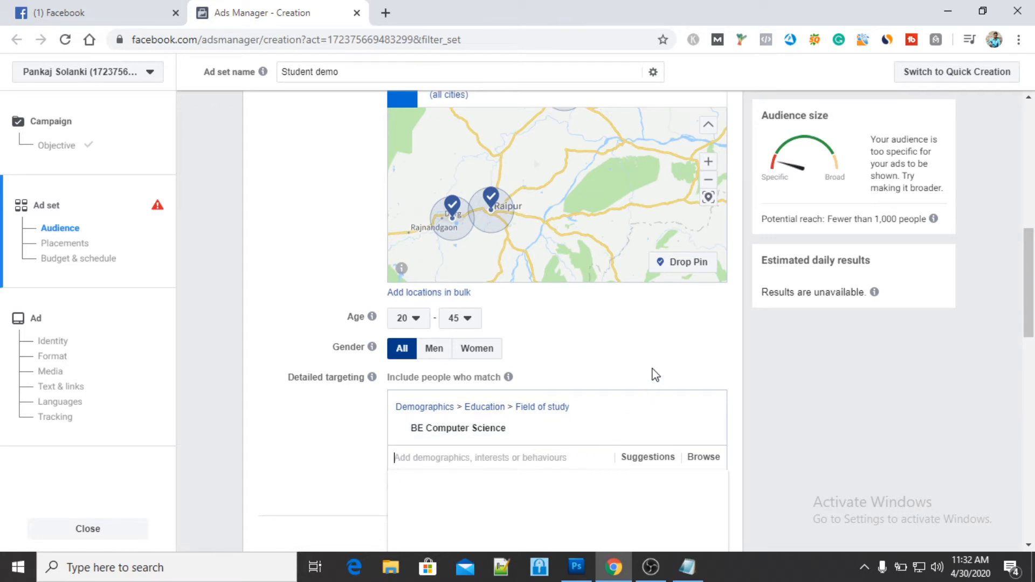
- Add the suggested fields of study B.E. Computer Science & Engineering, B.Tech IT, B.Tech in IT and BTECH IN Computer Science & Technology
scroll(654, 385, down, 1)
click(651, 431)
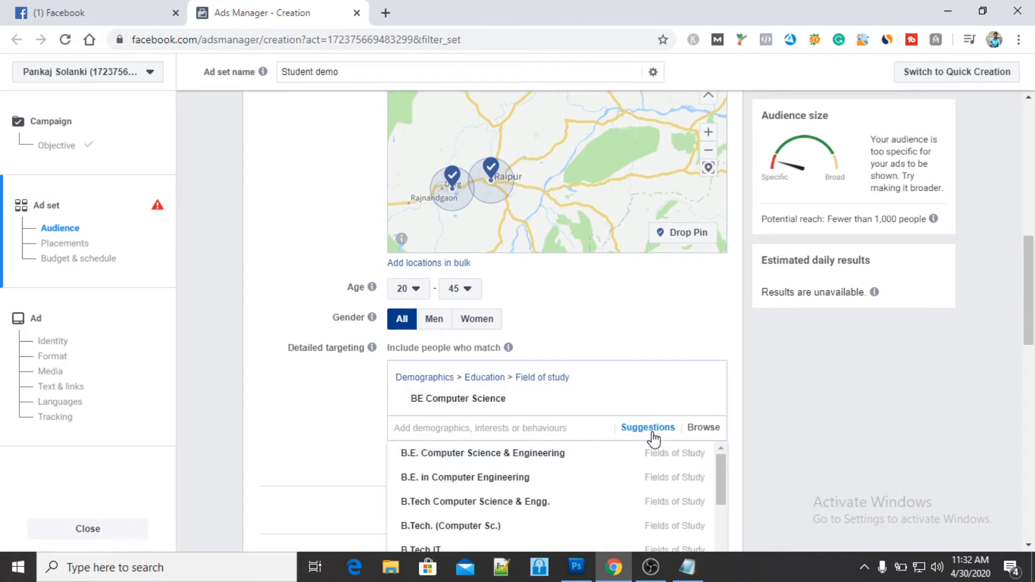
scroll(658, 296, down, 3)
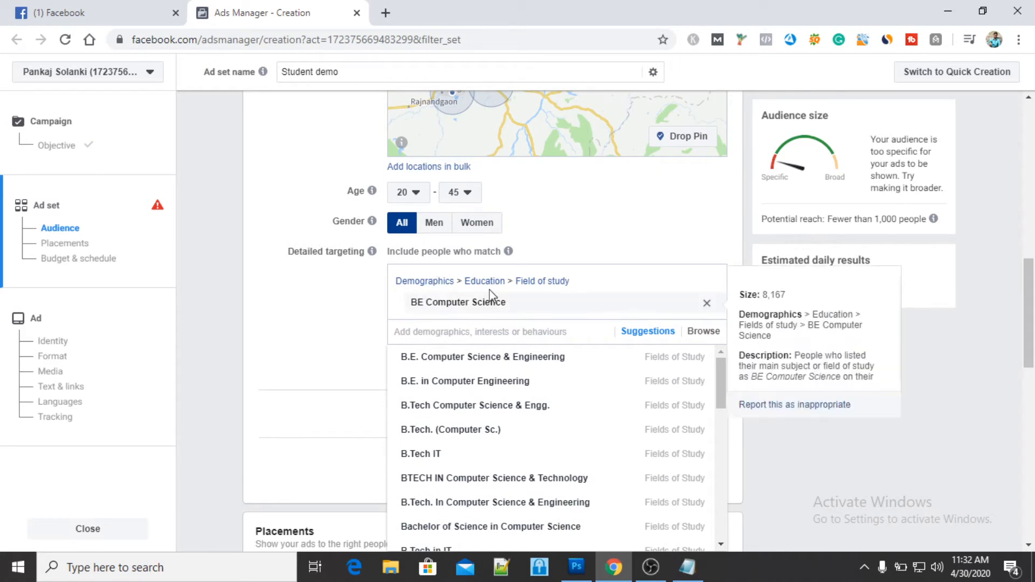
scroll(513, 413, down, 2)
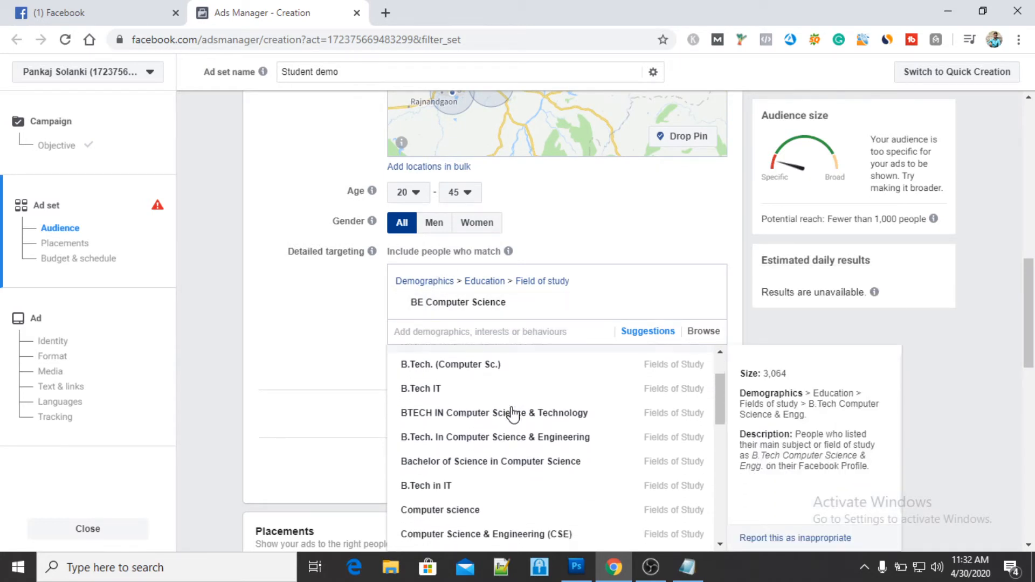
scroll(512, 414, up, 1)
scroll(512, 413, up, 1)
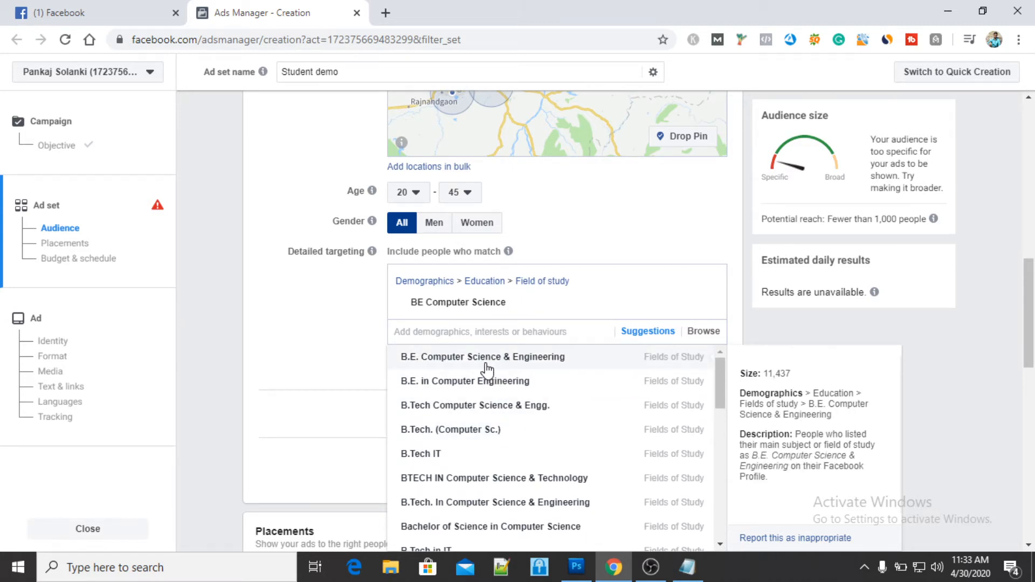
click(486, 364)
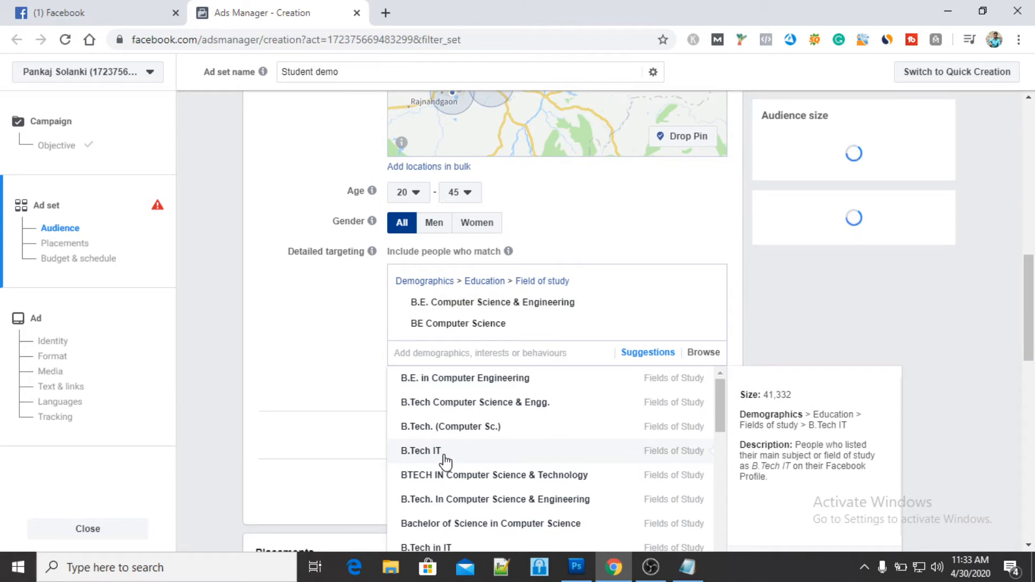
click(445, 461)
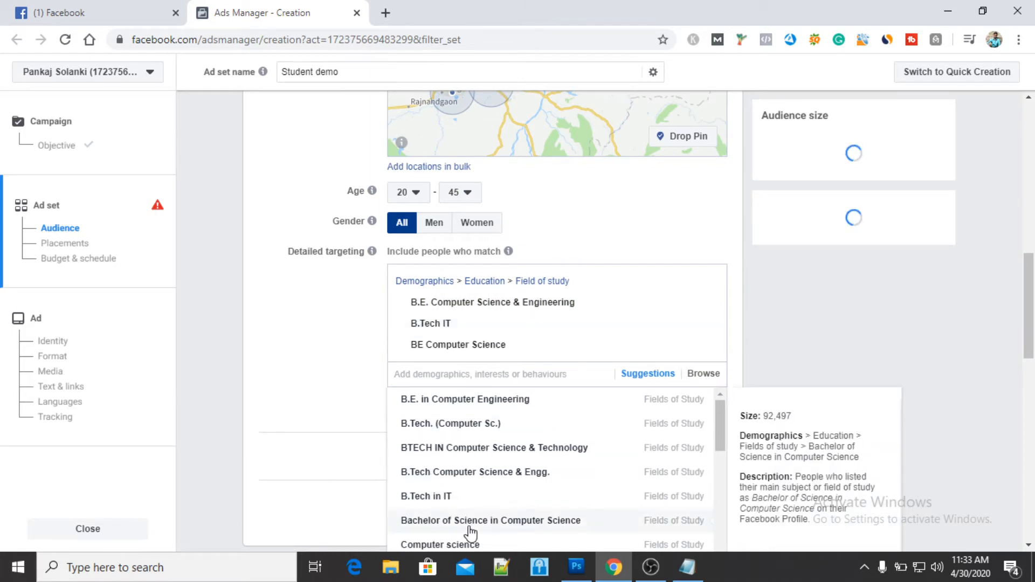
click(478, 501)
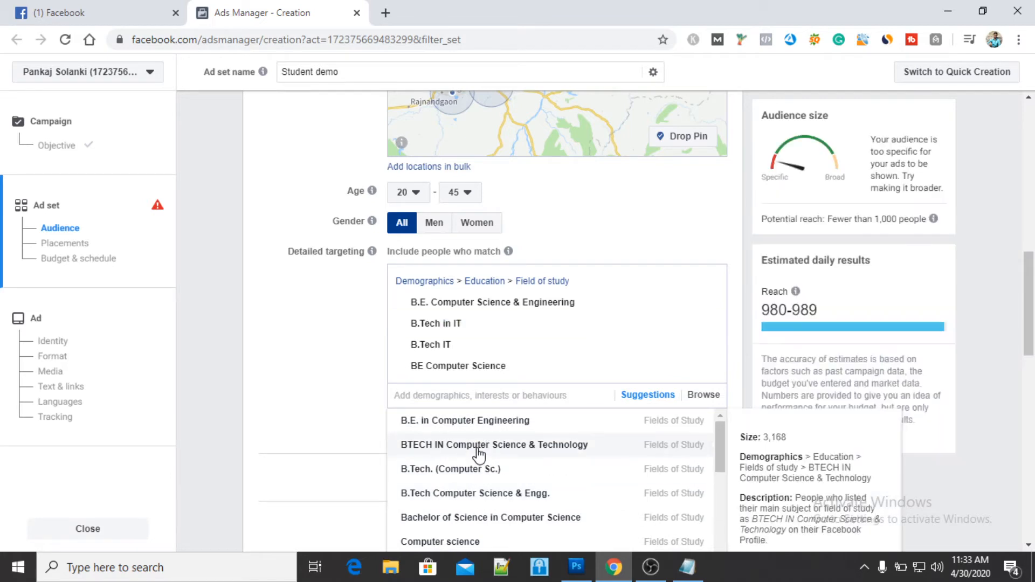
click(478, 447)
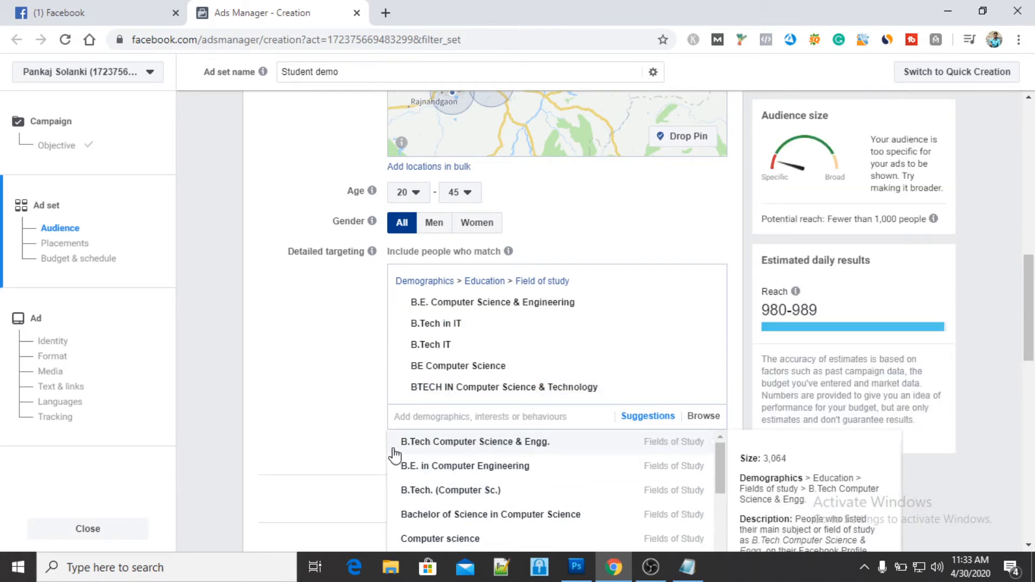
- Remove B.E. Computer Science & Engineering and B.Tech in IT from the included detailed targeting
scroll(377, 455, down, 2)
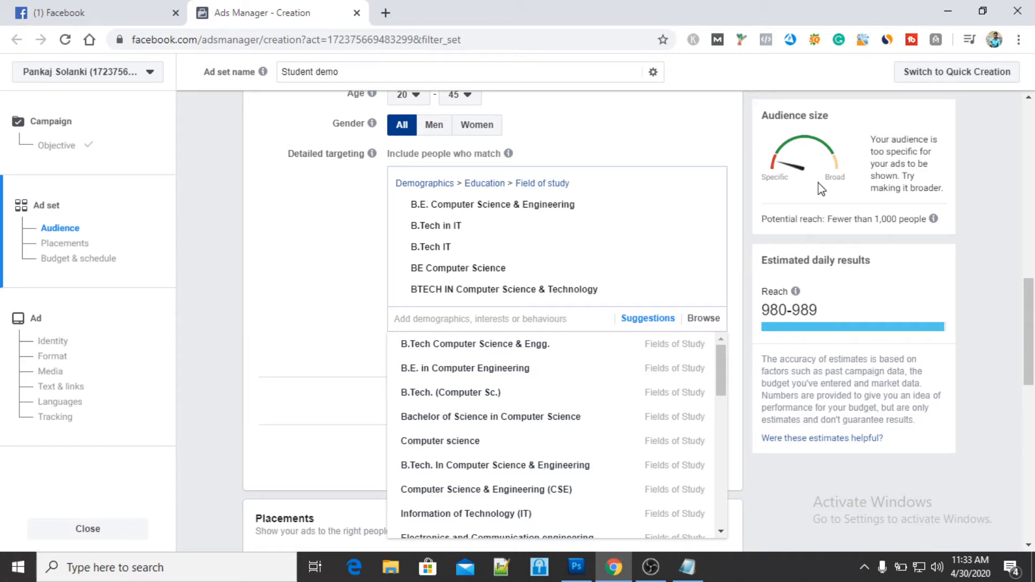
mouse_move(590, 208)
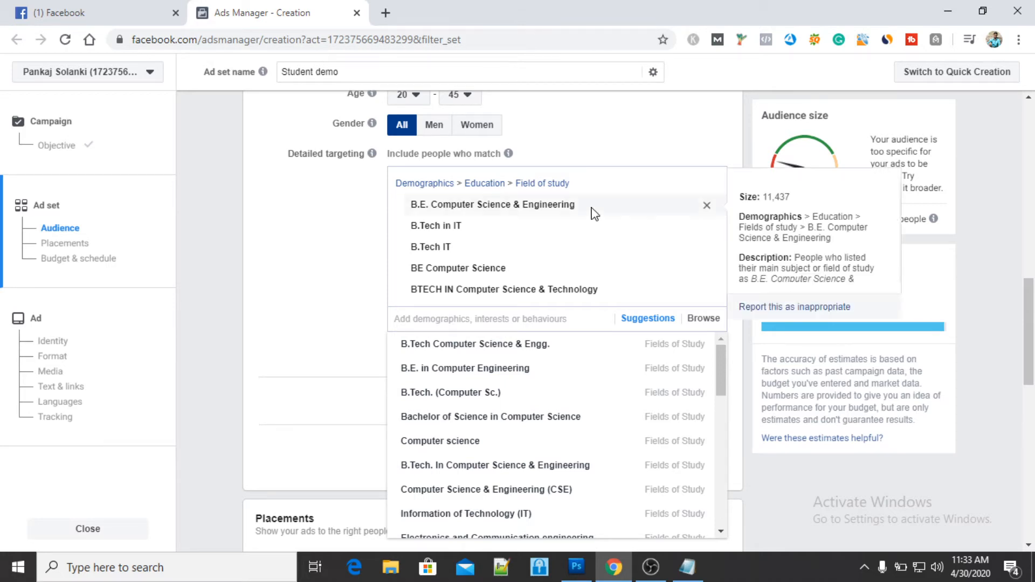
click(705, 207)
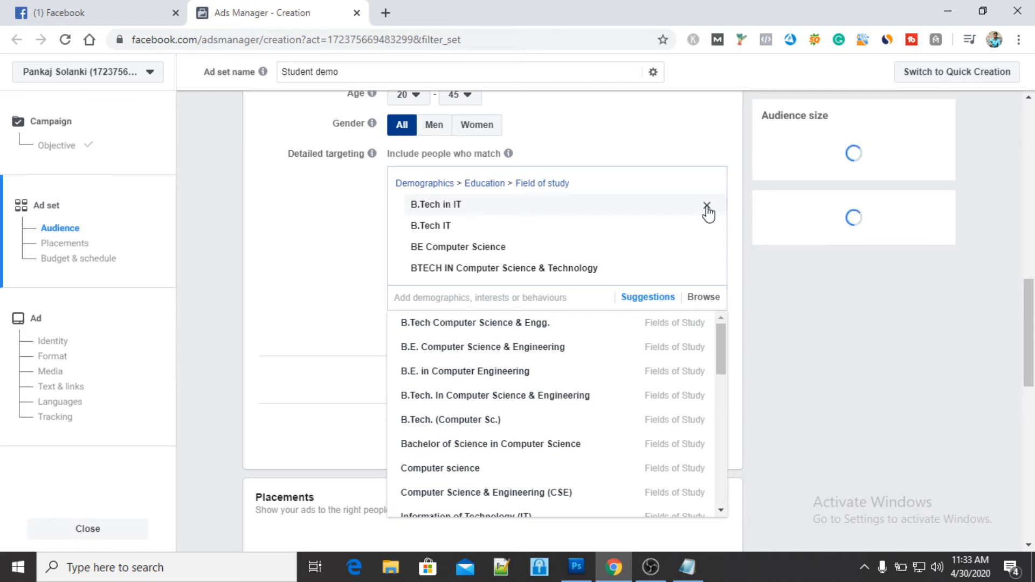
click(705, 206)
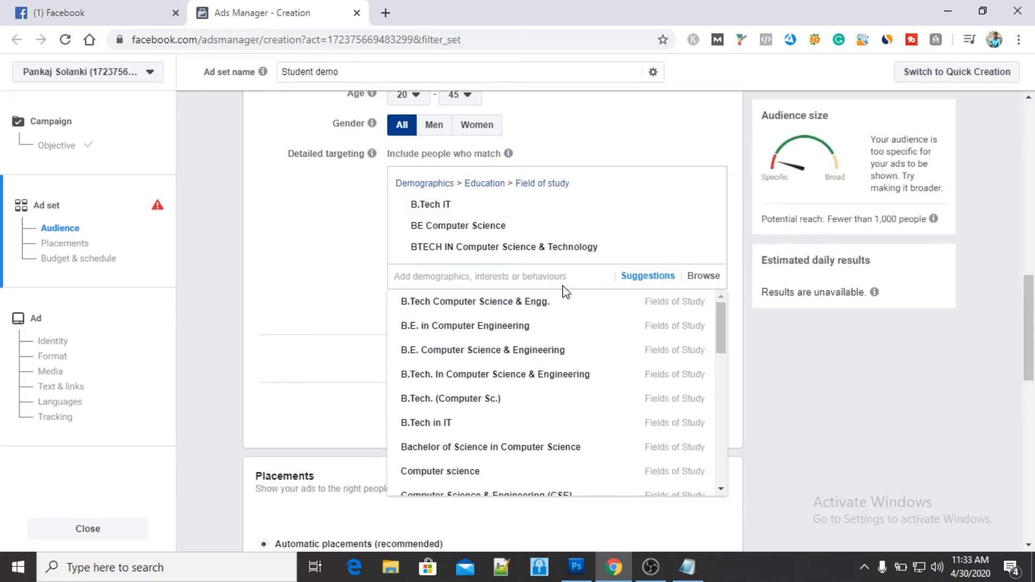
- Search detailed targeting for "BSC in computer science", and clear the search text
click(542, 277)
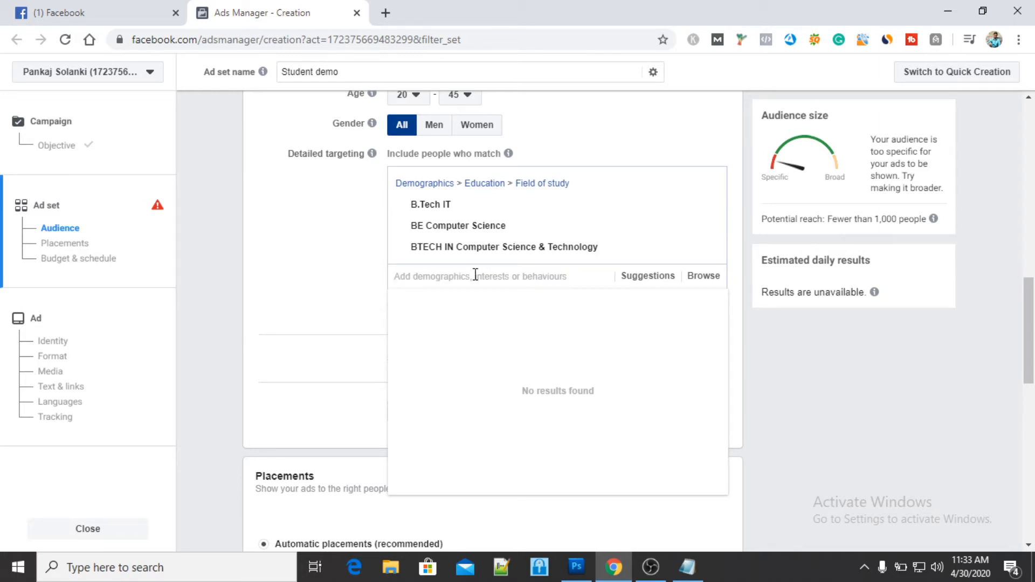
text(BSC in)
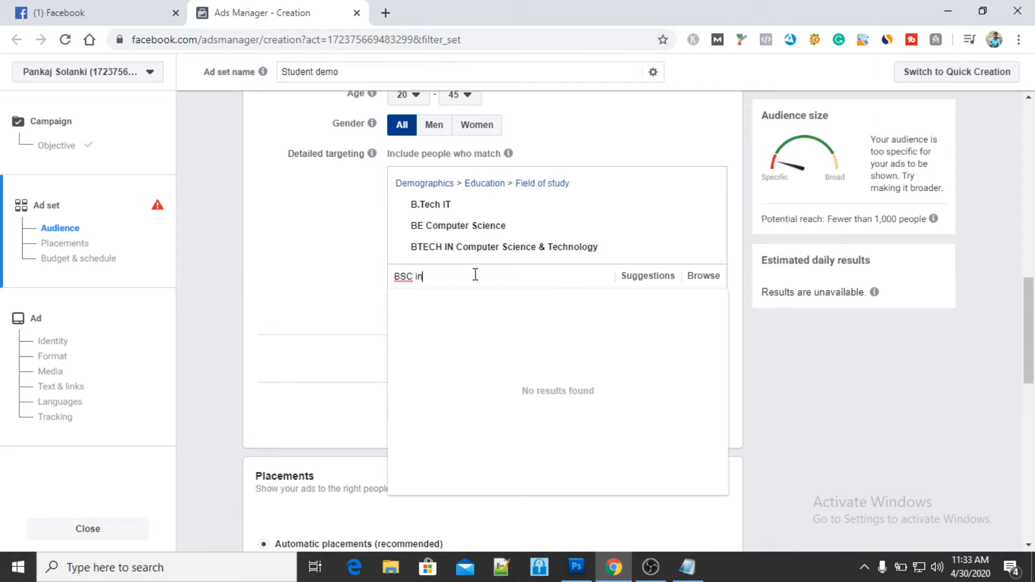
text( computer science)
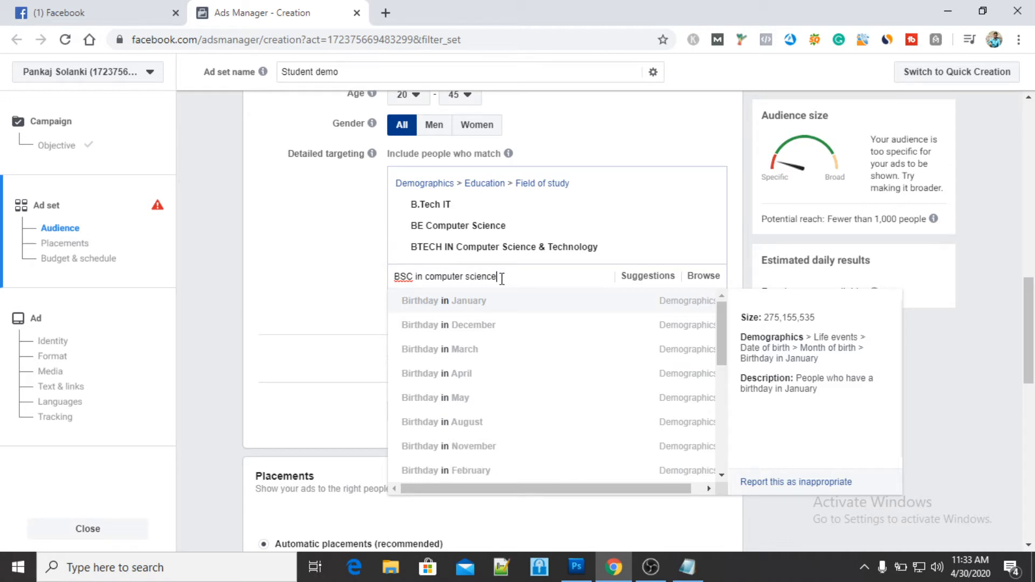
drag(495, 276, 398, 286)
key(BackSpace)
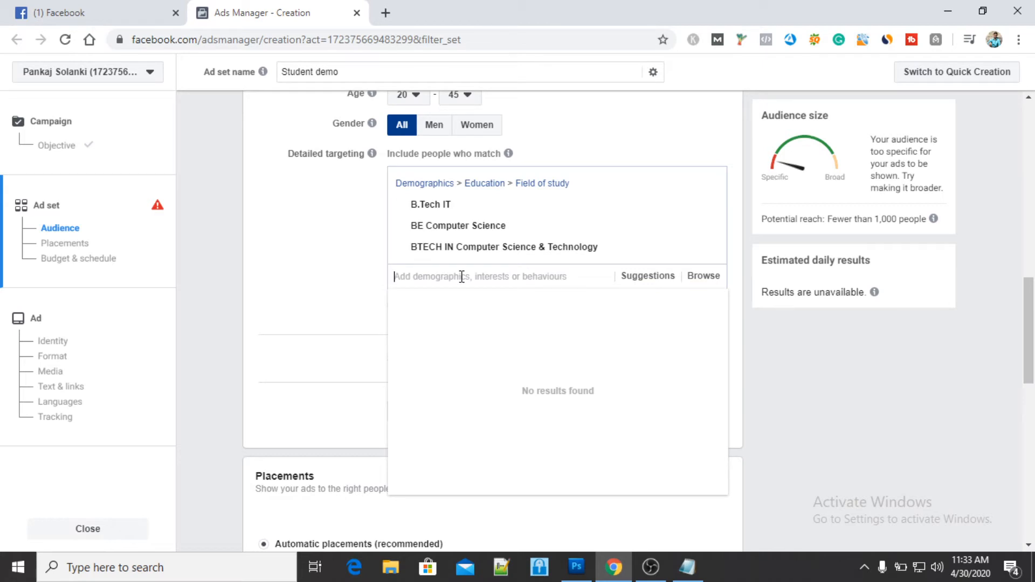
- Search detailed targeting for "website designing" and include the Web design interest
text(websi)
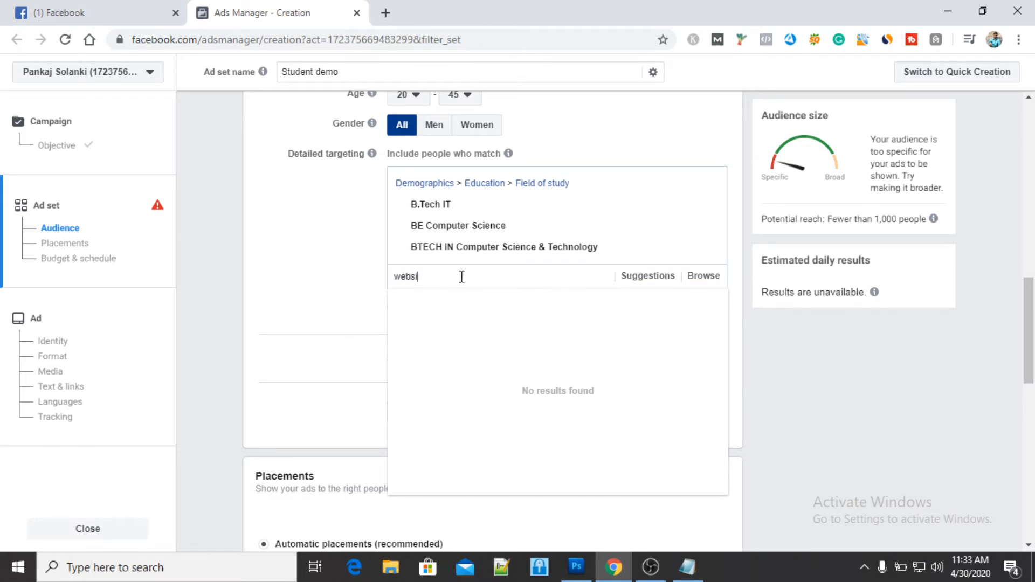
text(te designing)
click(597, 307)
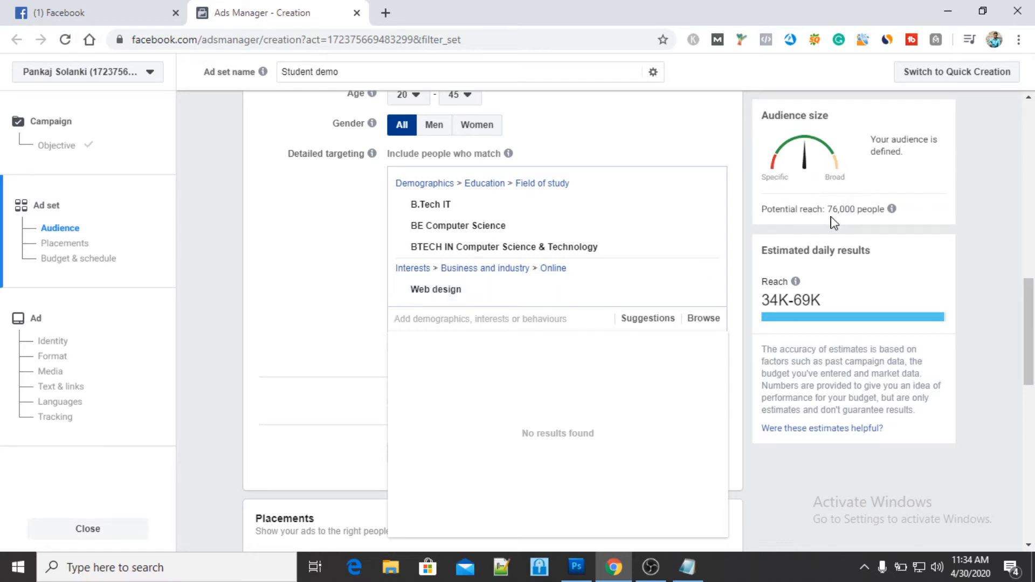
- Add the suggested Web development interest to the included detailed targeting and look through the remaining suggestions
click(655, 322)
scroll(560, 395, down, 1)
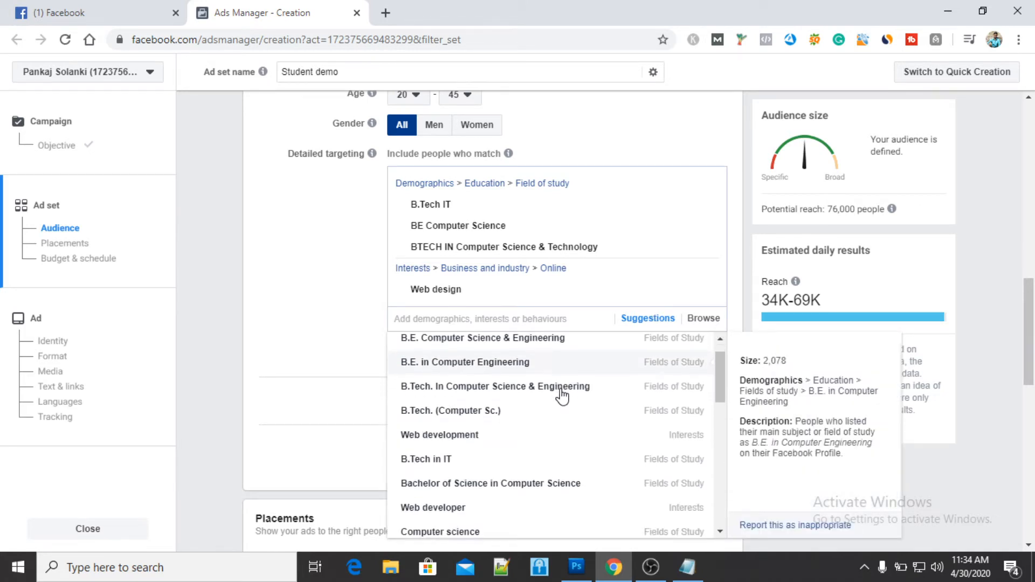
click(498, 443)
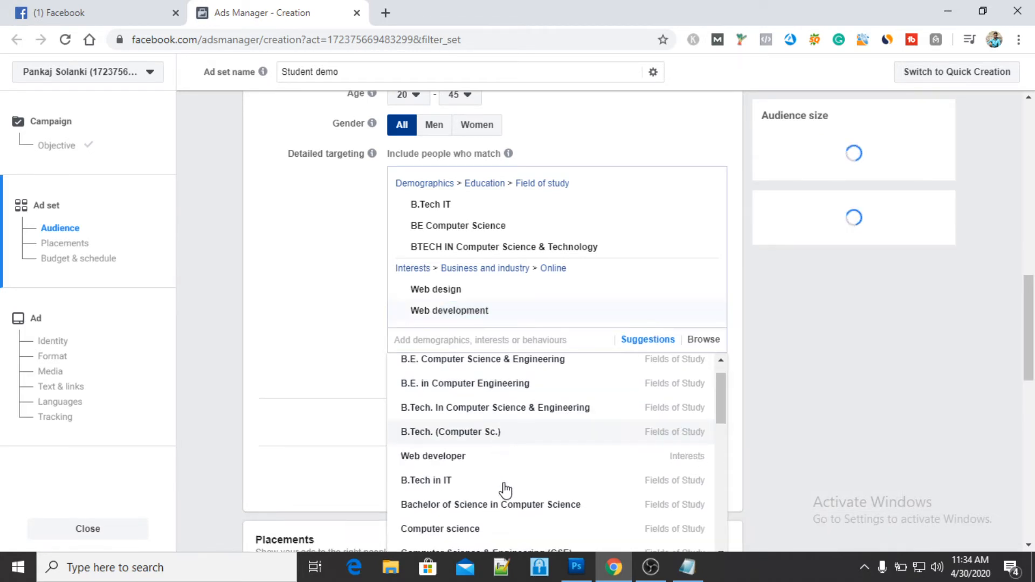
scroll(504, 488, down, 2)
scroll(505, 489, down, 5)
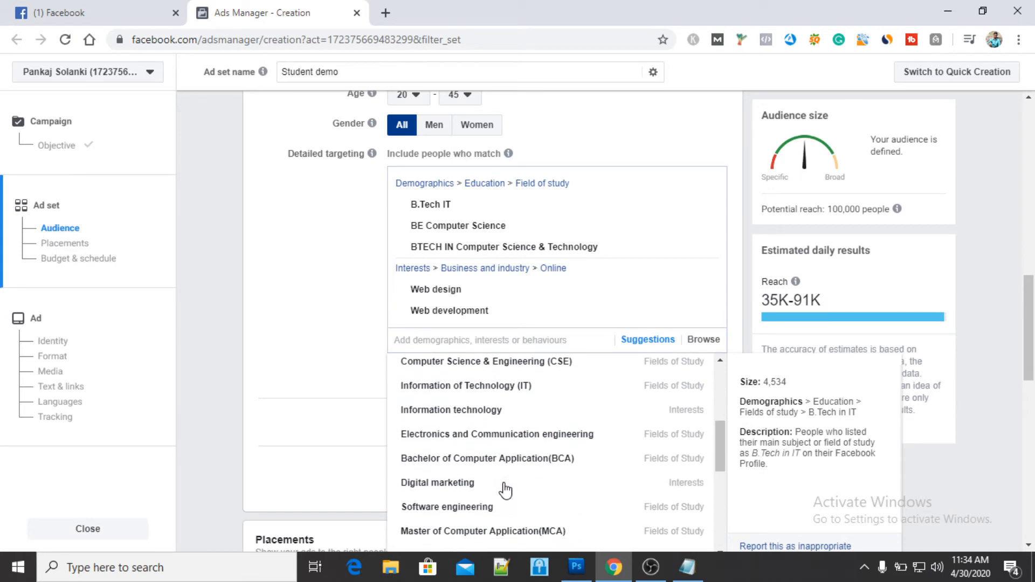
scroll(499, 447, down, 4)
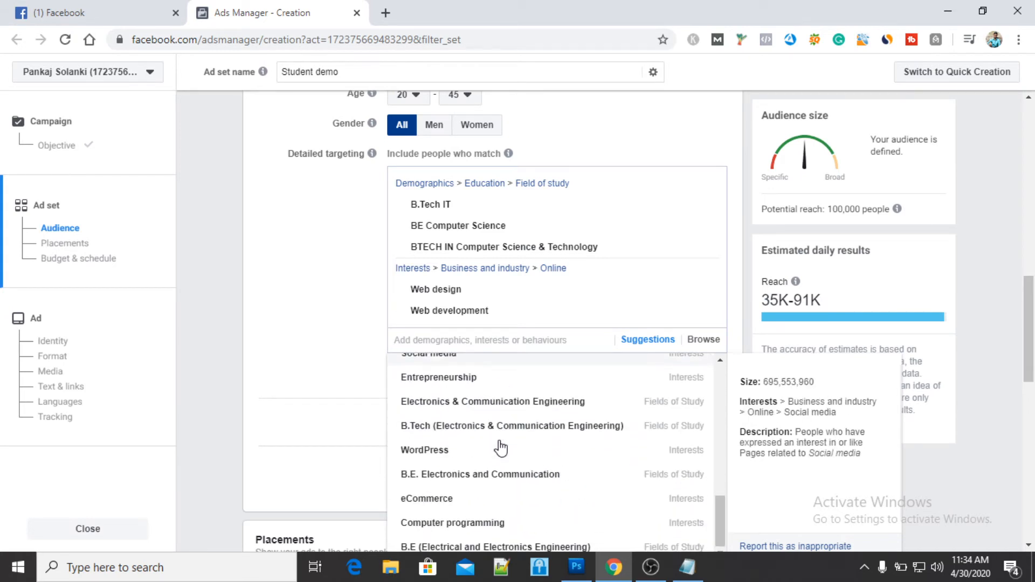
scroll(500, 447, down, 1)
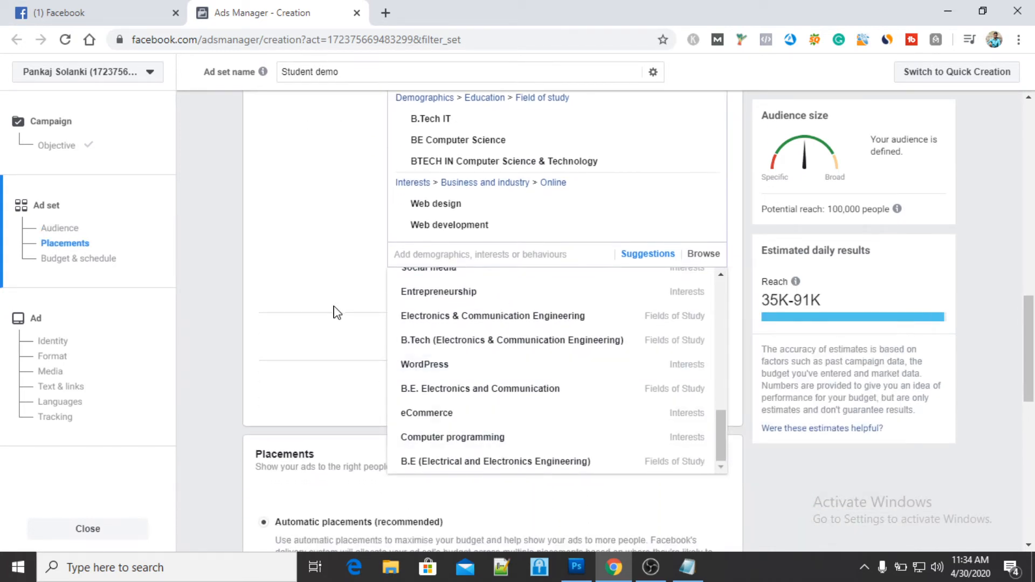
click(349, 297)
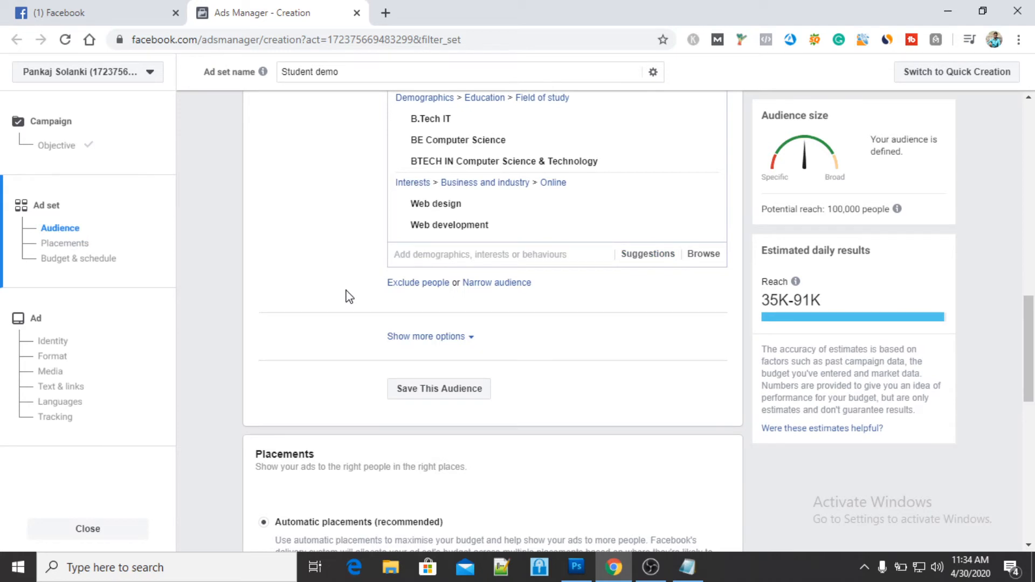
scroll(349, 296, up, 2)
mouse_move(560, 343)
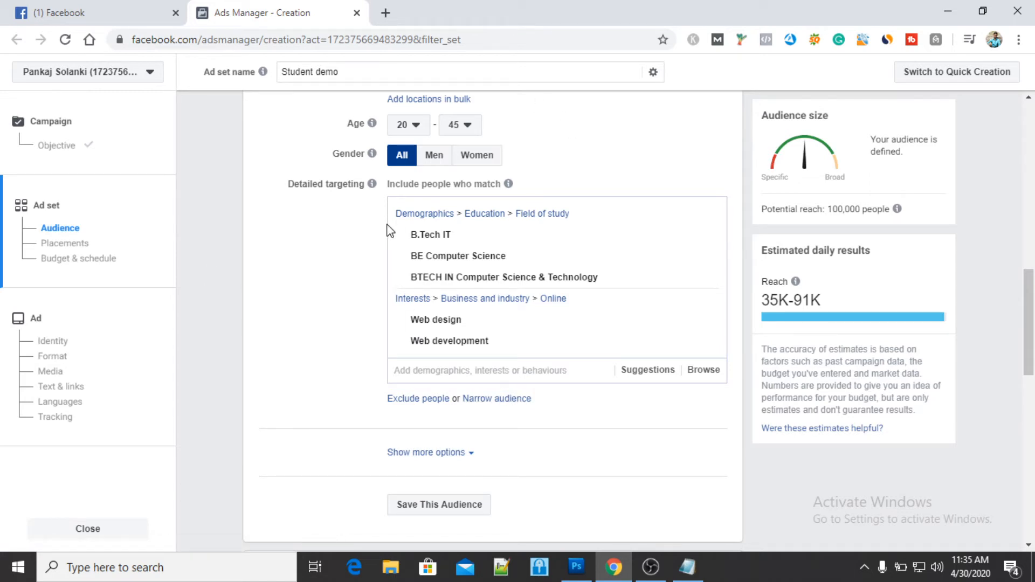
- Narrow the audience with an additional must-also-match condition and search it for "maic college"
scroll(353, 228, down, 2)
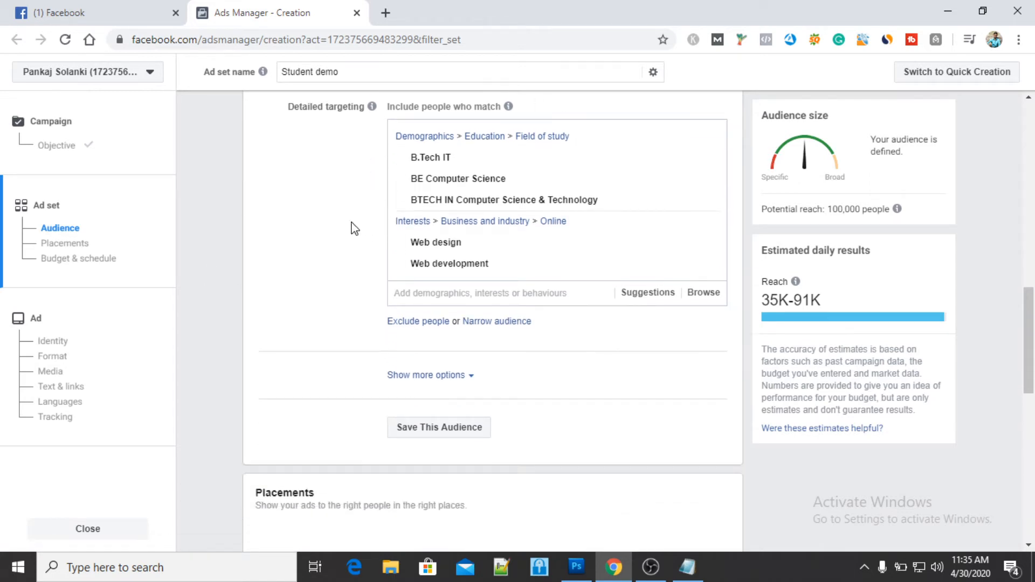
click(500, 291)
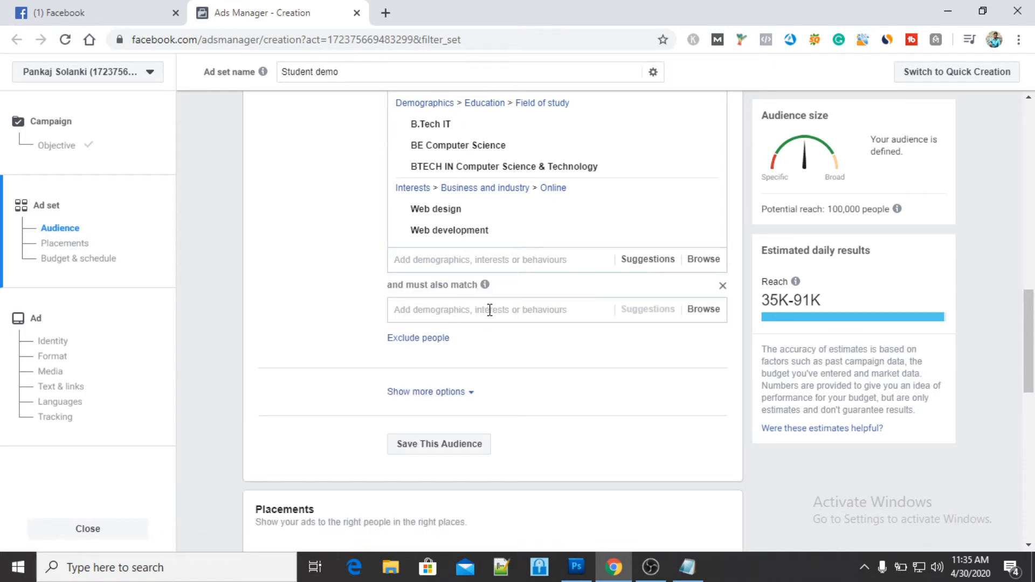
click(490, 310)
text(mah)
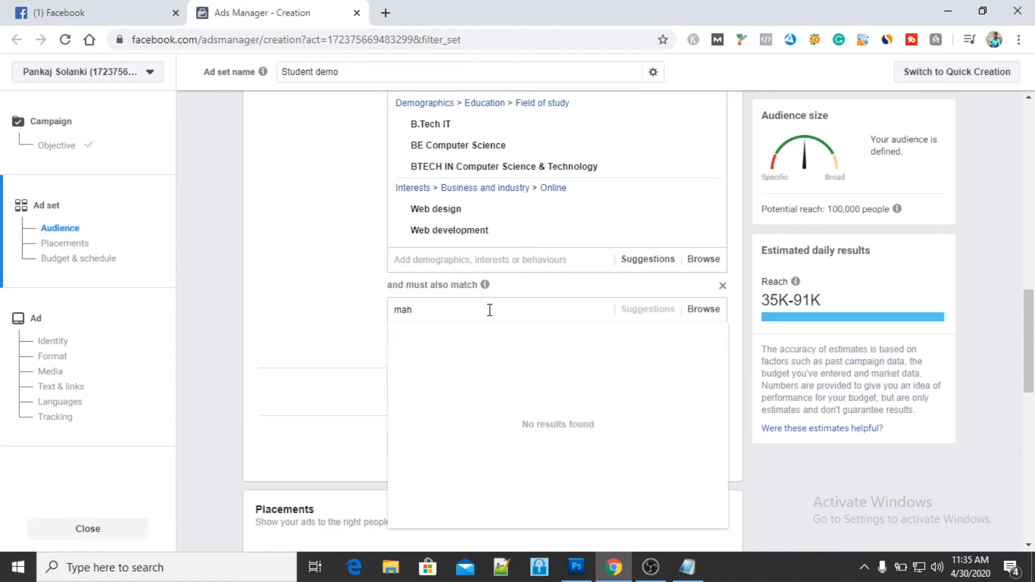
key(BackSpace)
key(BackSpace)
text(a)
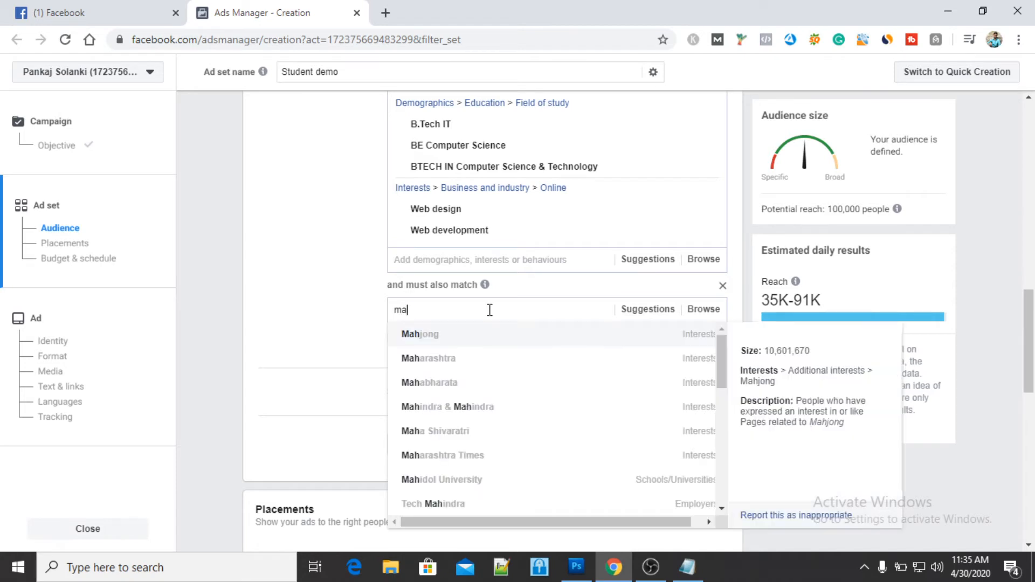
text(ic college)
- Replace the search text in the must-also-match condition with "maharaja agrasen"
triple_click(409, 310)
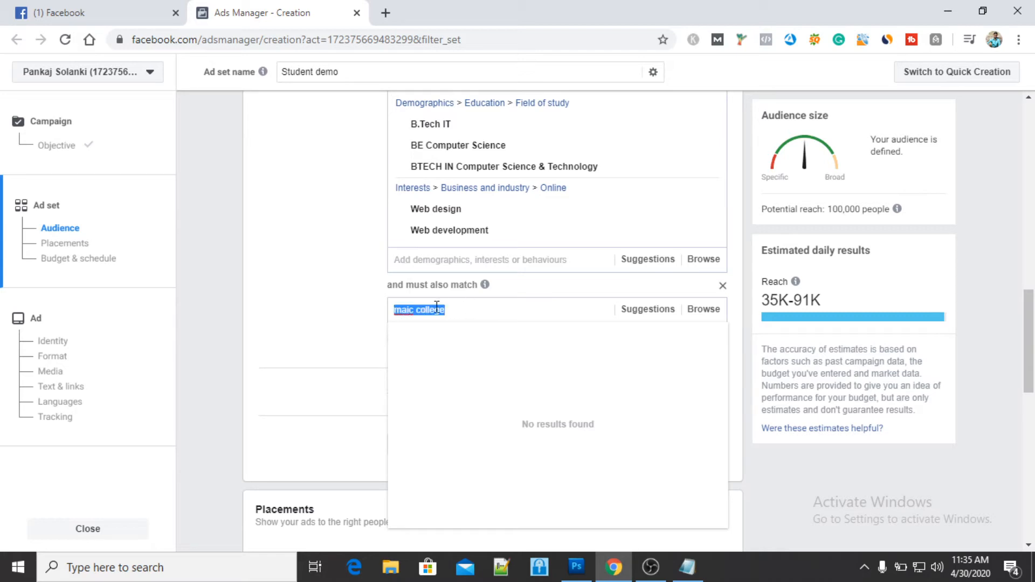
click(406, 310)
key(BackSpace)
key(BackSpace)
key(Delete)
text(aharaja)
key(Delete)
key(Delete)
key(Delete)
key(Delete)
key(Delete)
key(Delete)
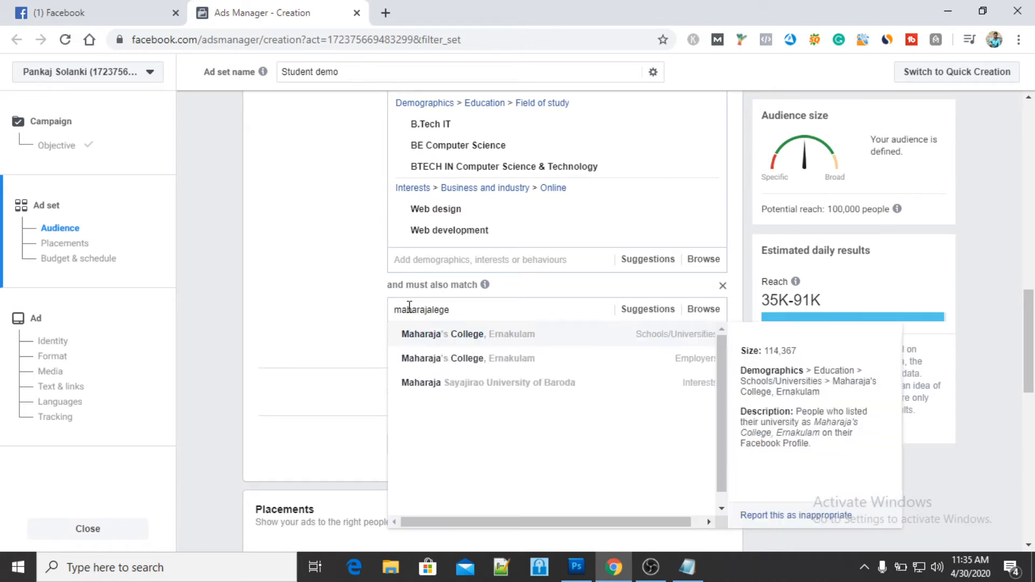
key(Delete)
key(Delete)
text(agrasen)
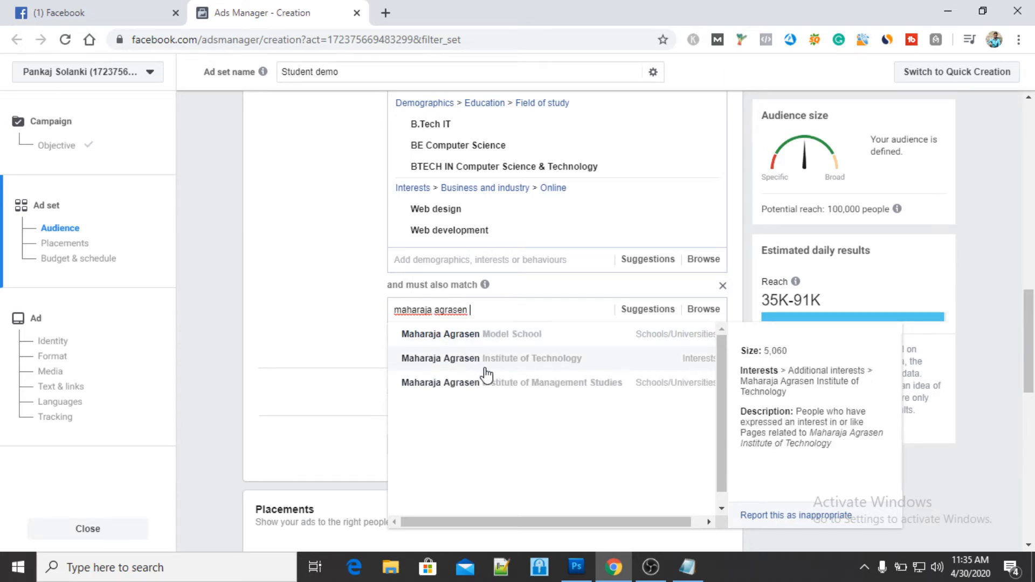
- Extend the must-also-match search to "maharaja agrasen internationa college", and clear the search text
text(internationa colle)
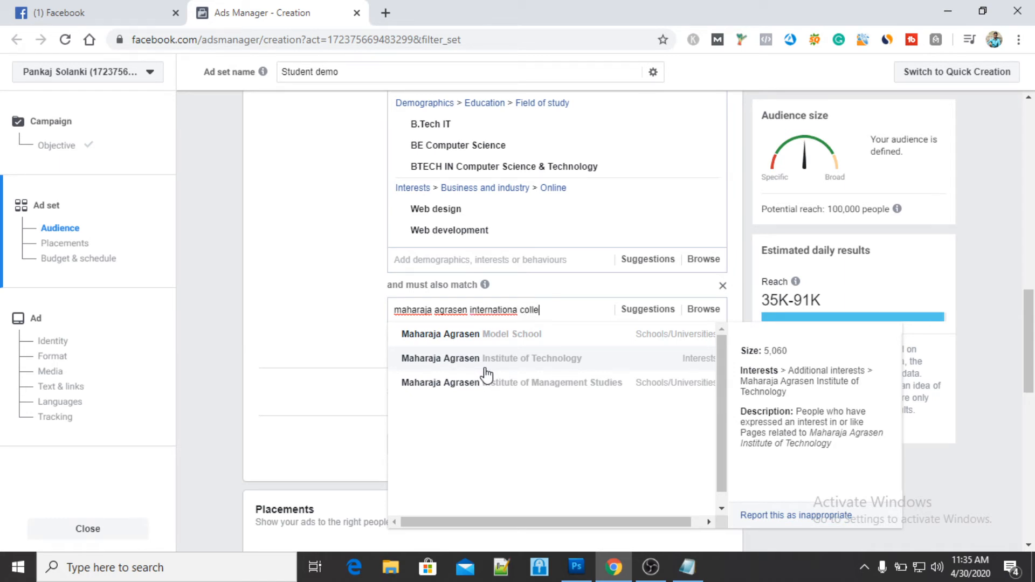
text(ge)
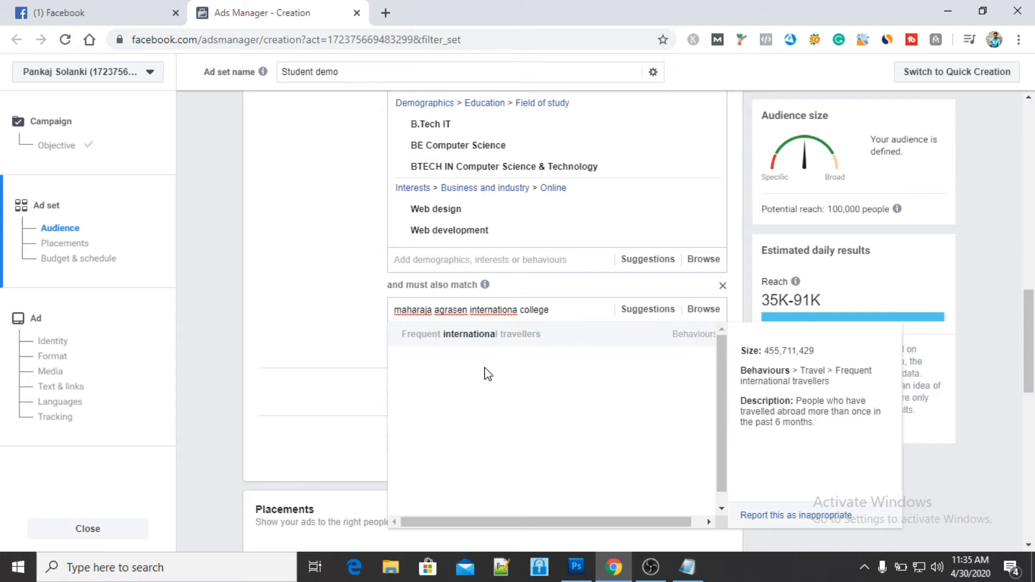
triple_click(500, 309)
key(BackSpace)
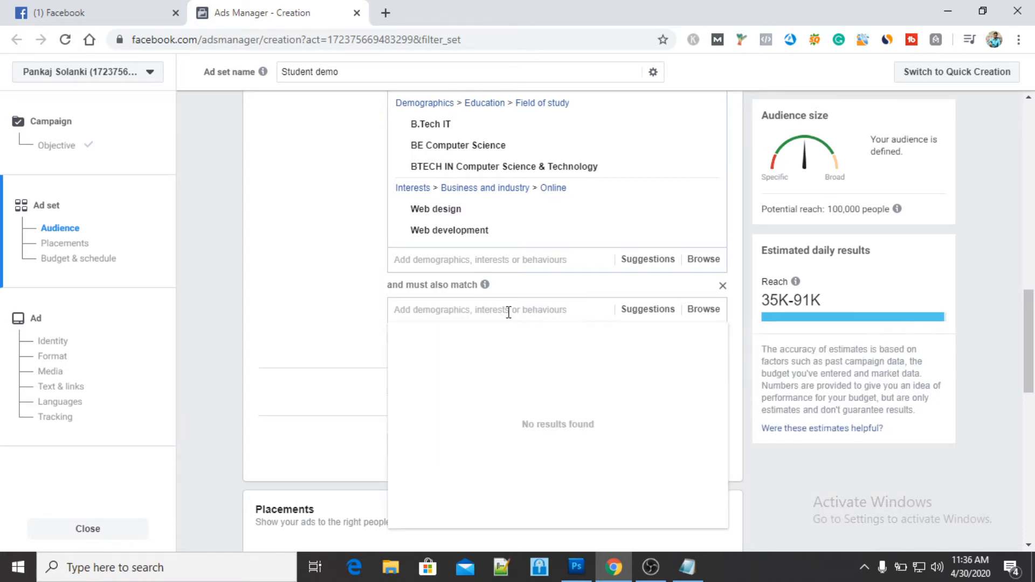
- Search the must-also-match condition for "maharaja agrasen international college", and clear the search text
text(maharaga)
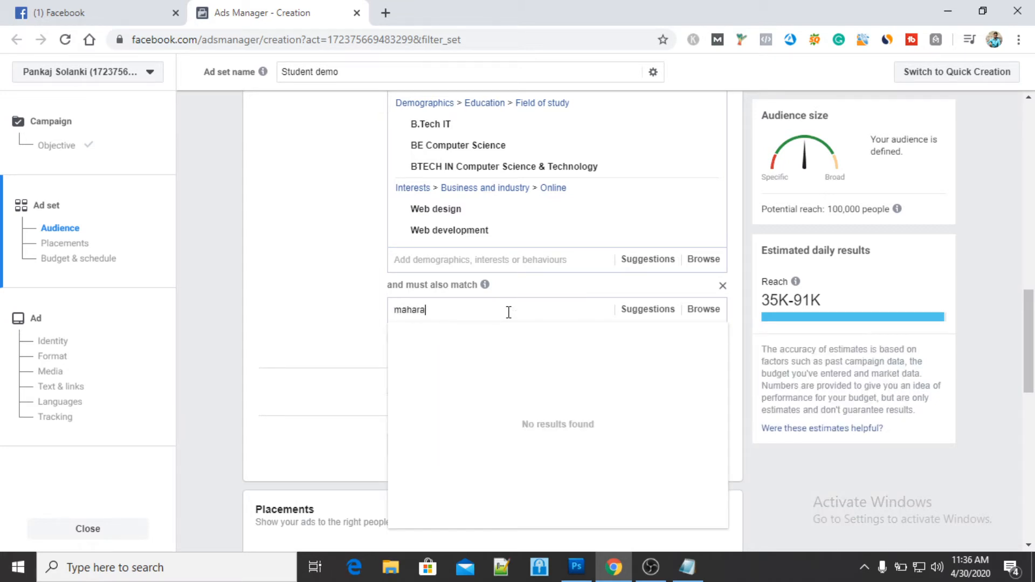
key(BackSpace)
key(BackSpace)
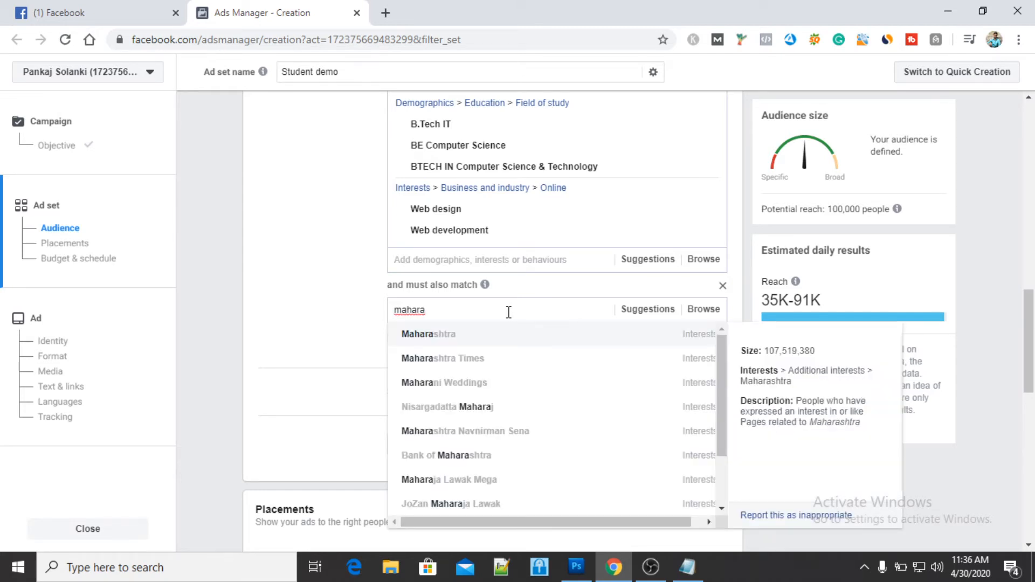
text(ja agrasen )
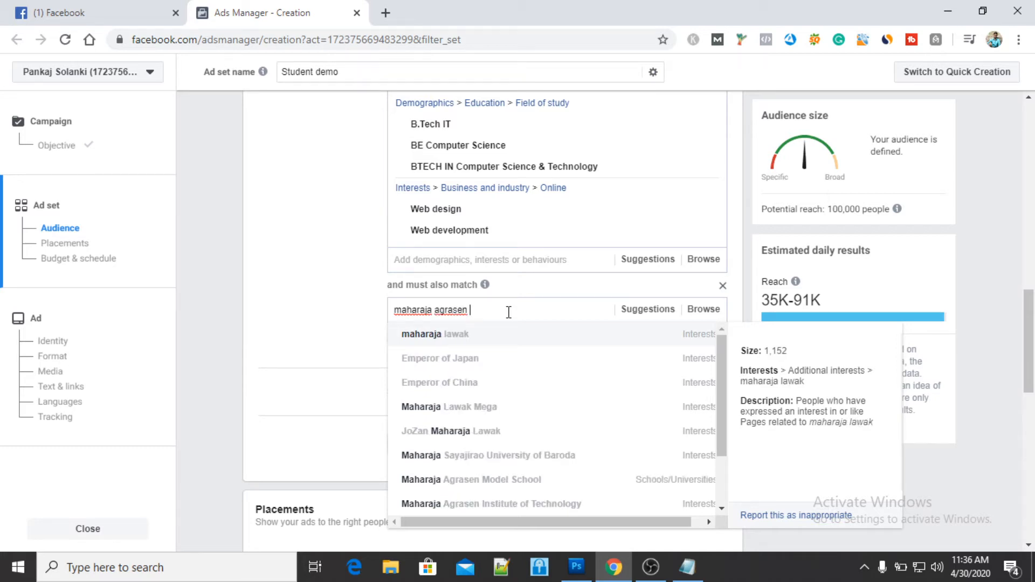
text(international college)
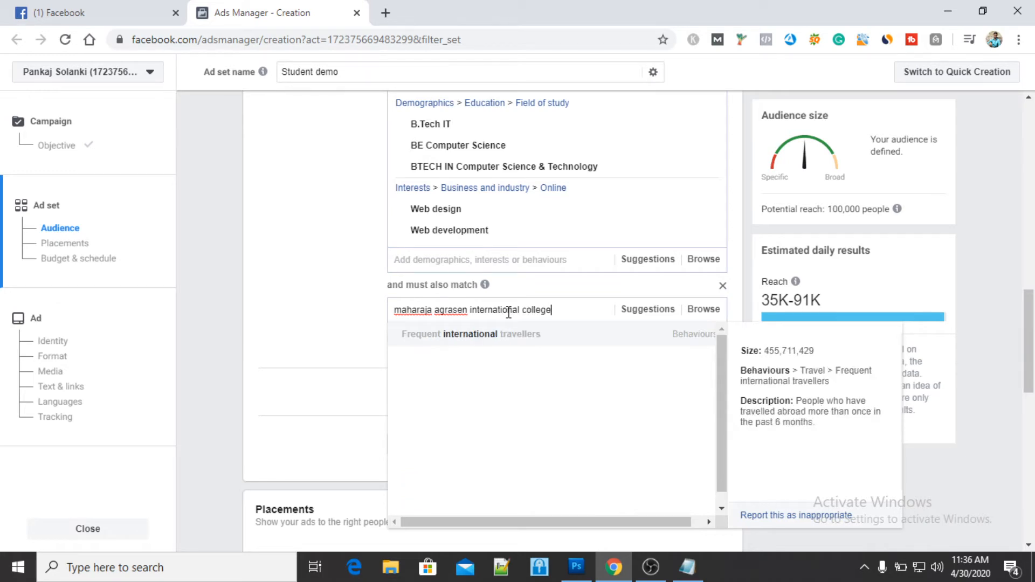
drag(580, 309, 391, 317)
key(BackSpace)
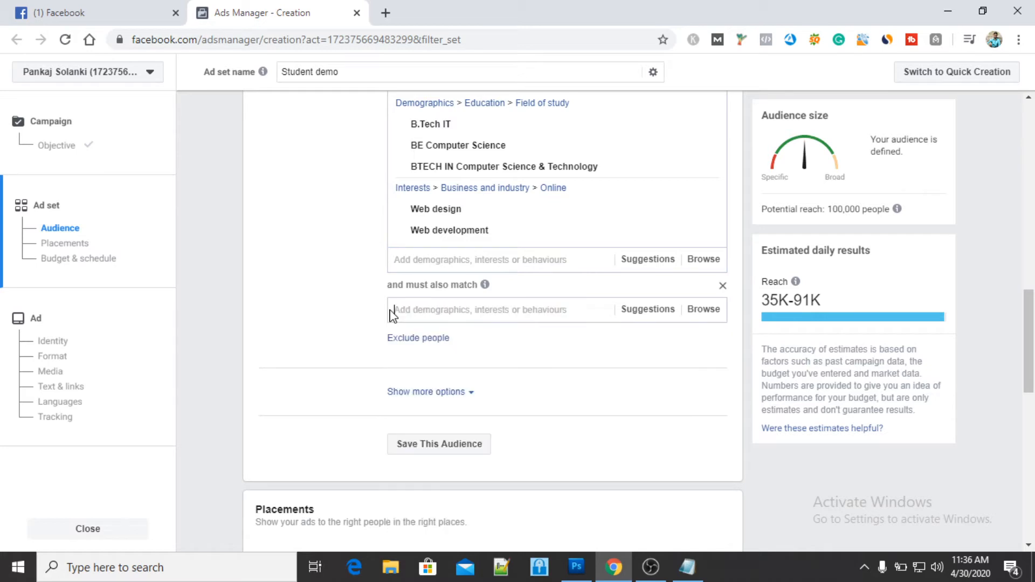
- Browse the narrowing options to Schools/Universities under Demographics > Education, search for "maic college", and leave the list
click(702, 311)
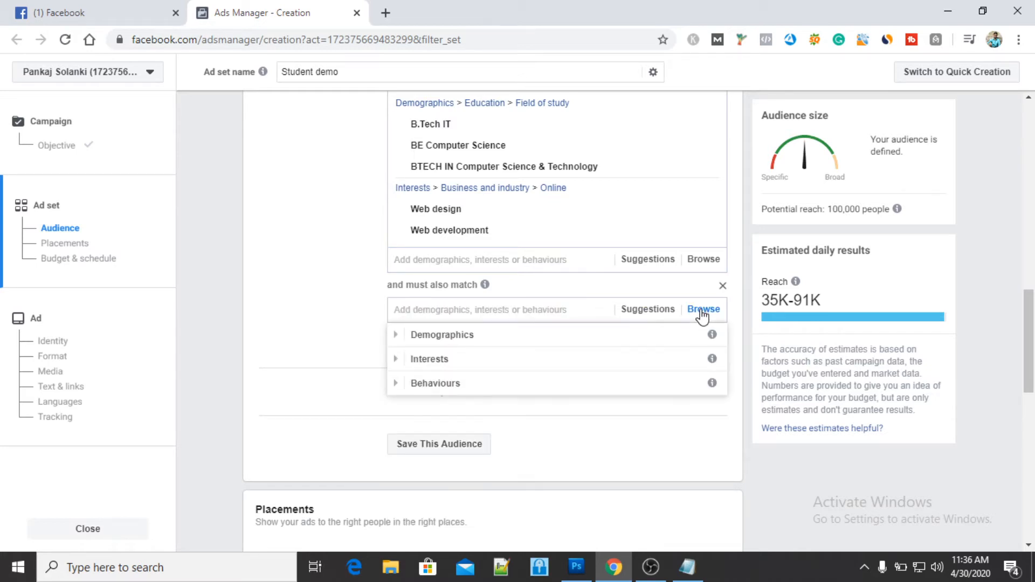
click(397, 338)
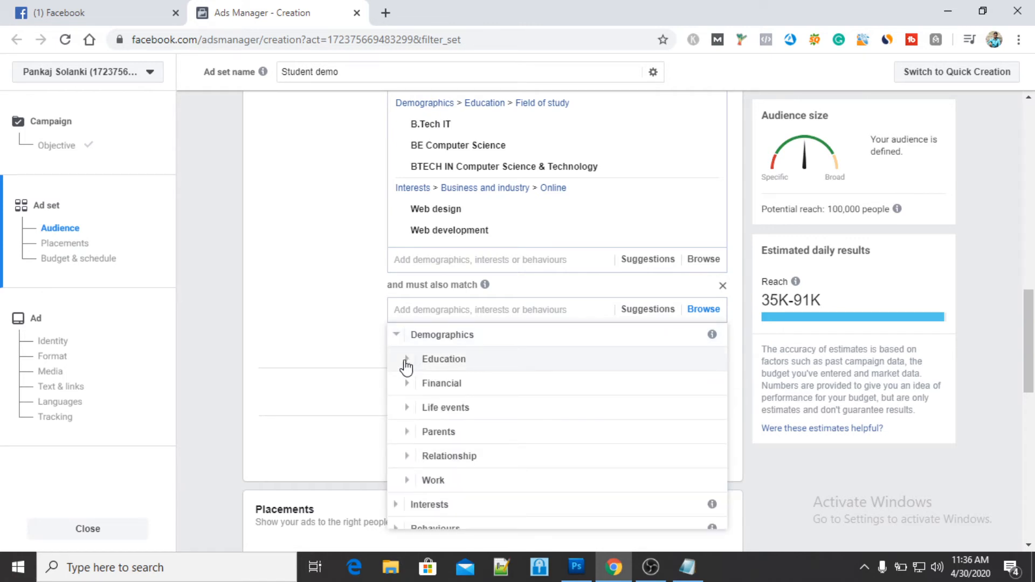
click(405, 361)
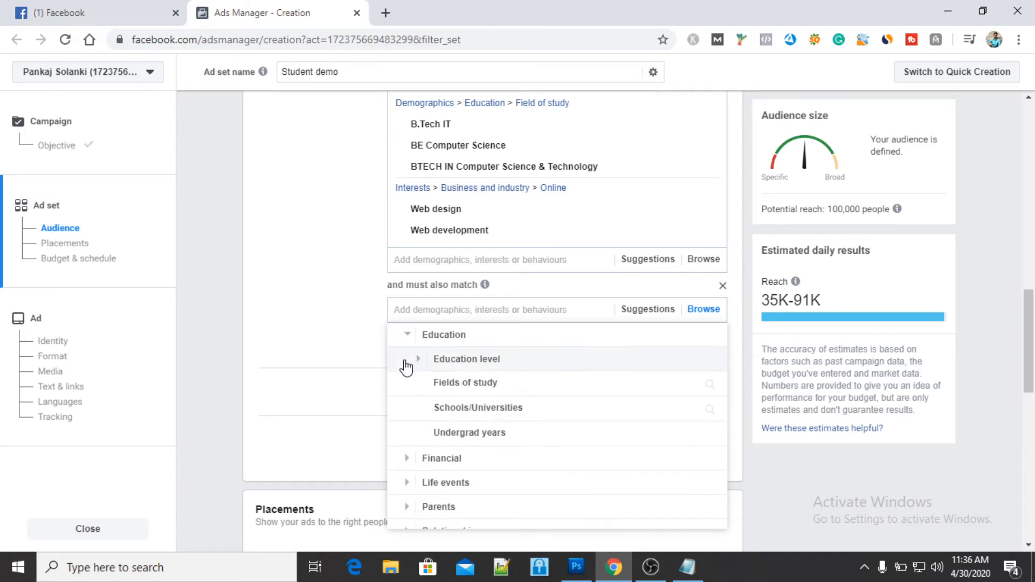
click(505, 408)
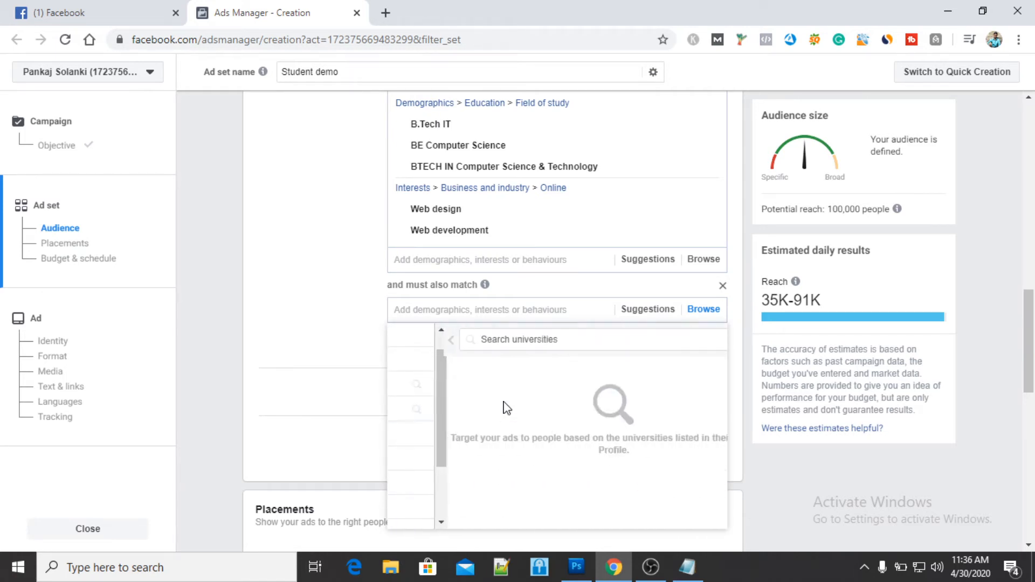
click(506, 341)
text(maic college)
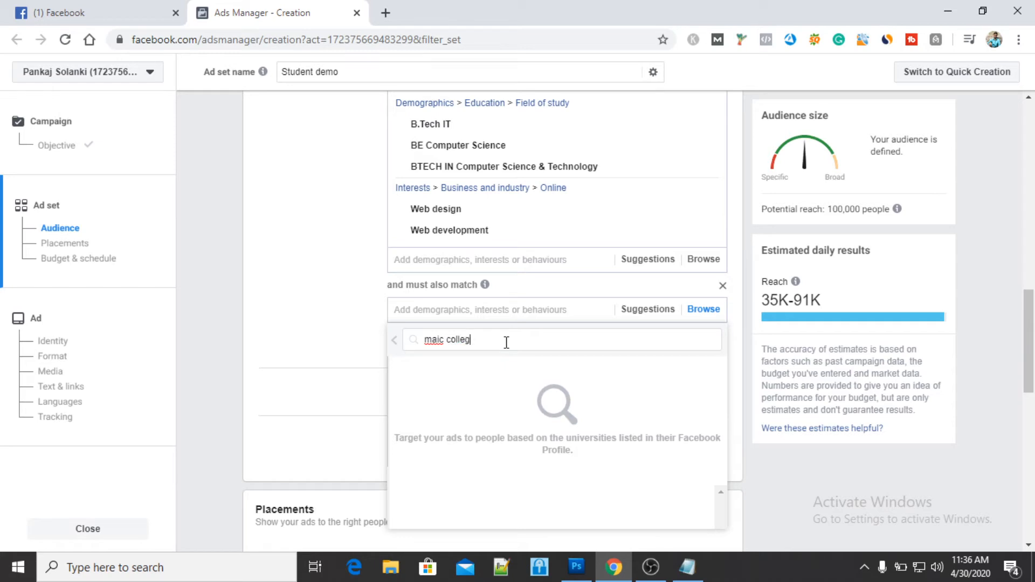
key(ctrl+a)
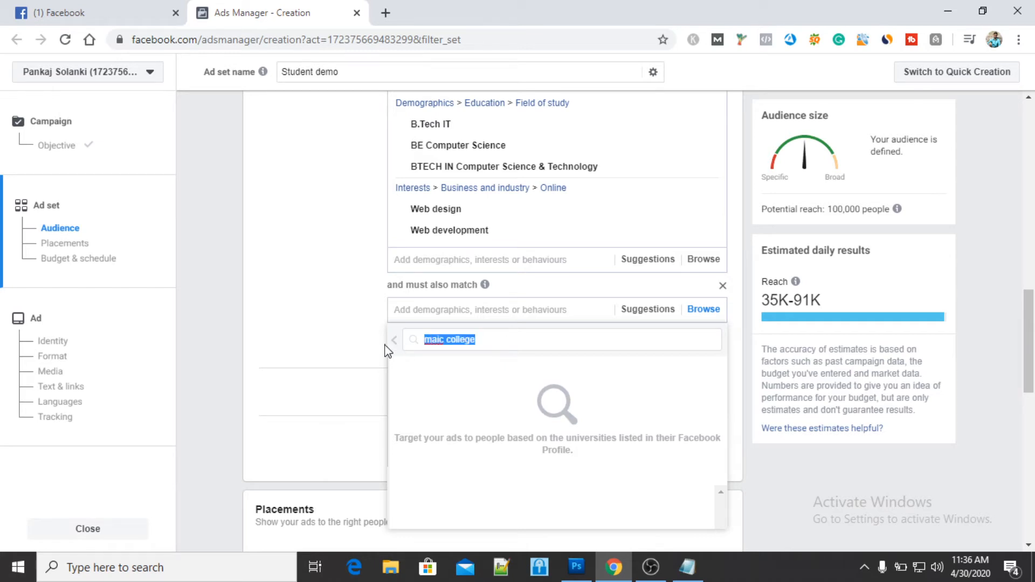
click(386, 350)
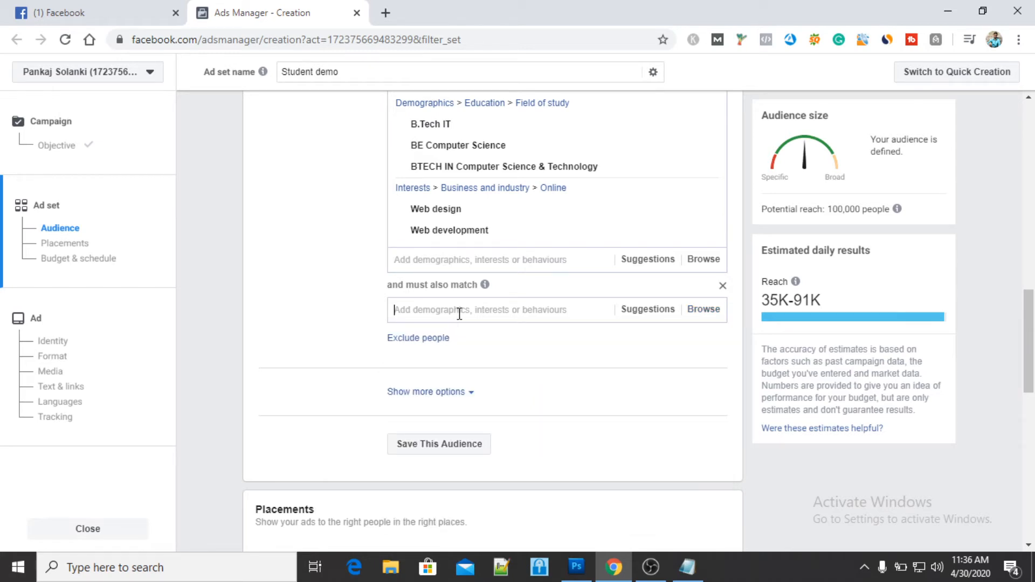
- Search the must-also-match condition for "ravishankar university"
text(ravi)
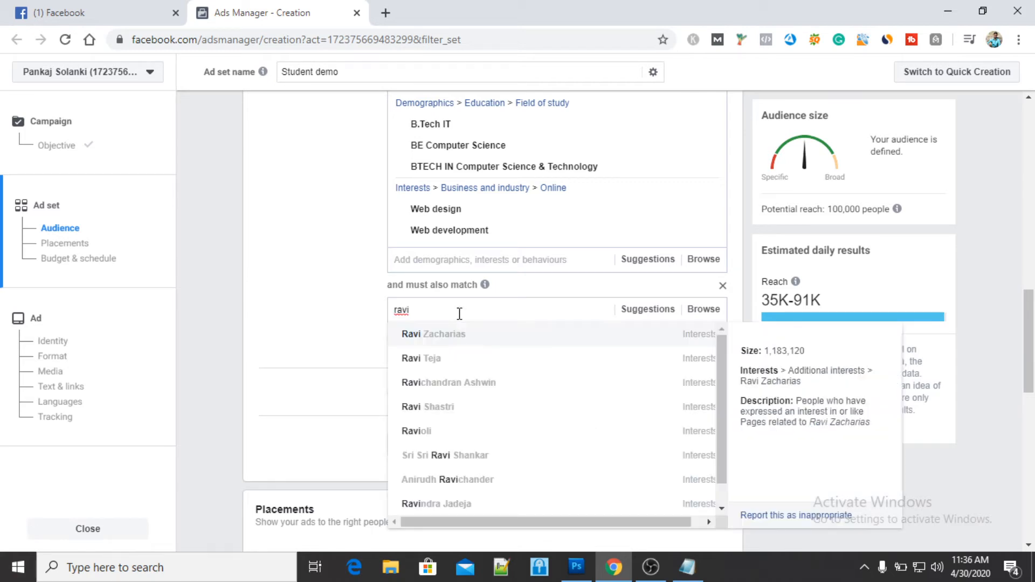
text(shankar u)
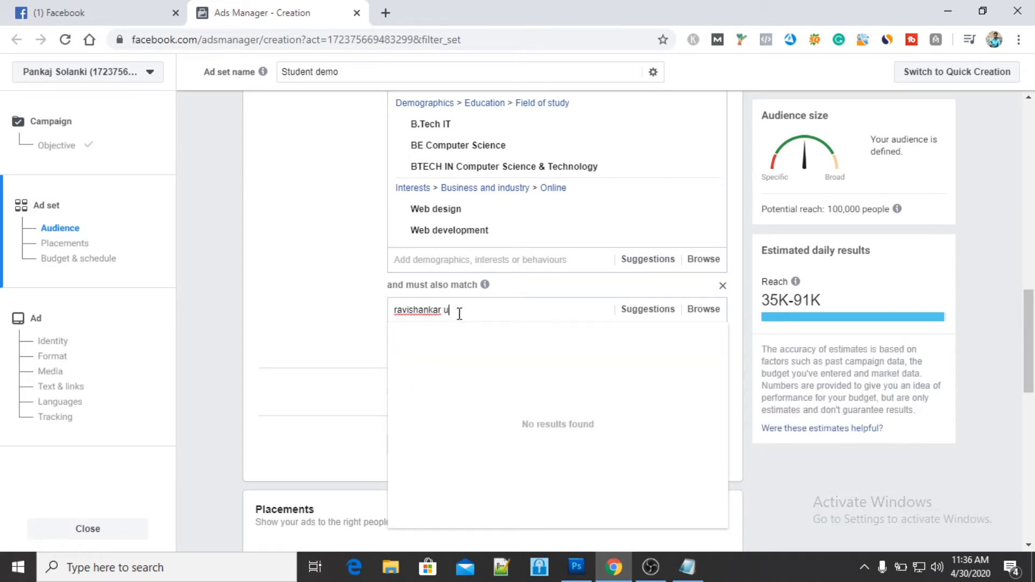
text(niversity)
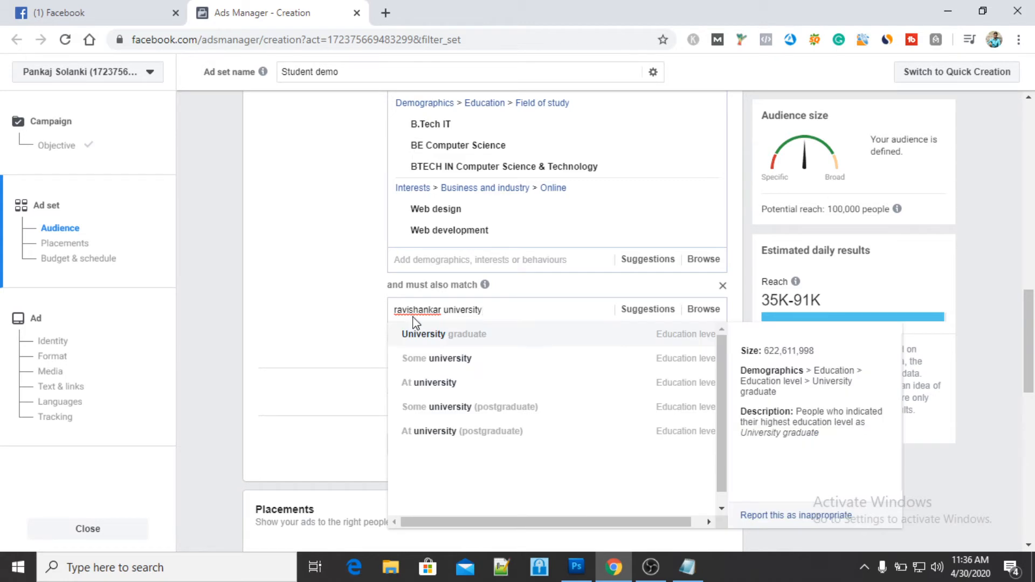
triple_click(412, 311)
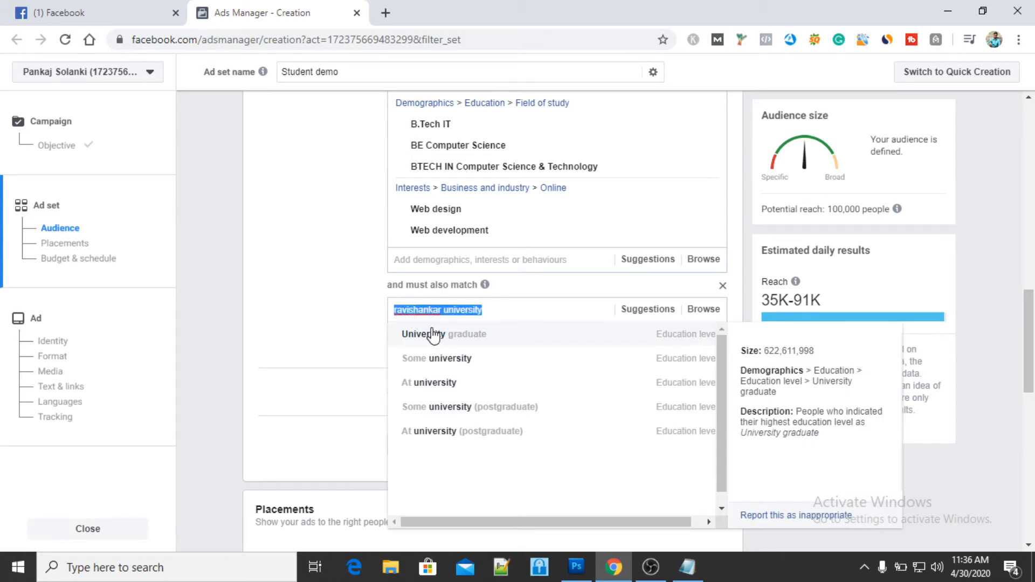
- Search the must-also-match condition for "ravi shankar university", and clear the search text
click(410, 311)
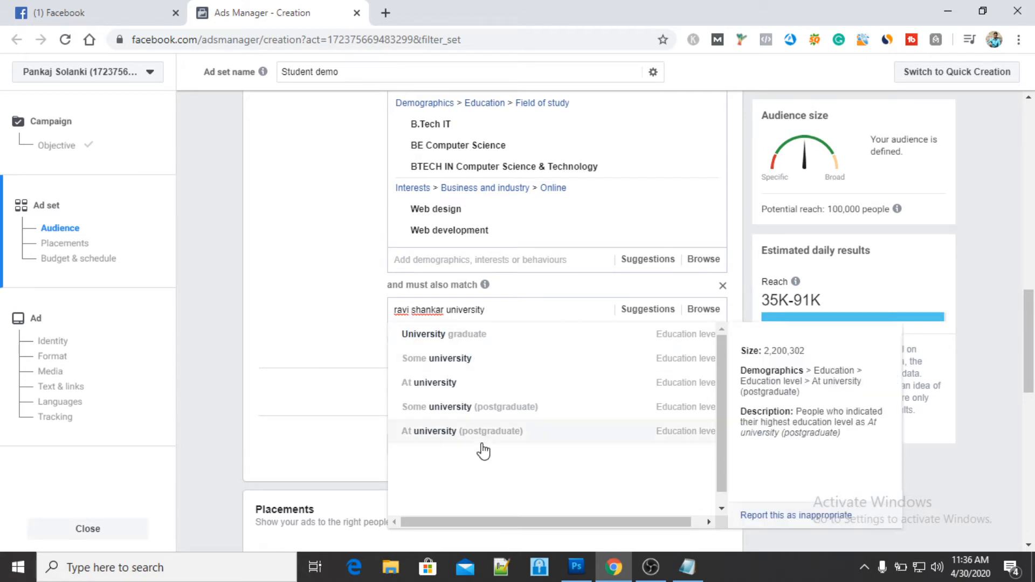
drag(492, 311, 366, 325)
key(BackSpace)
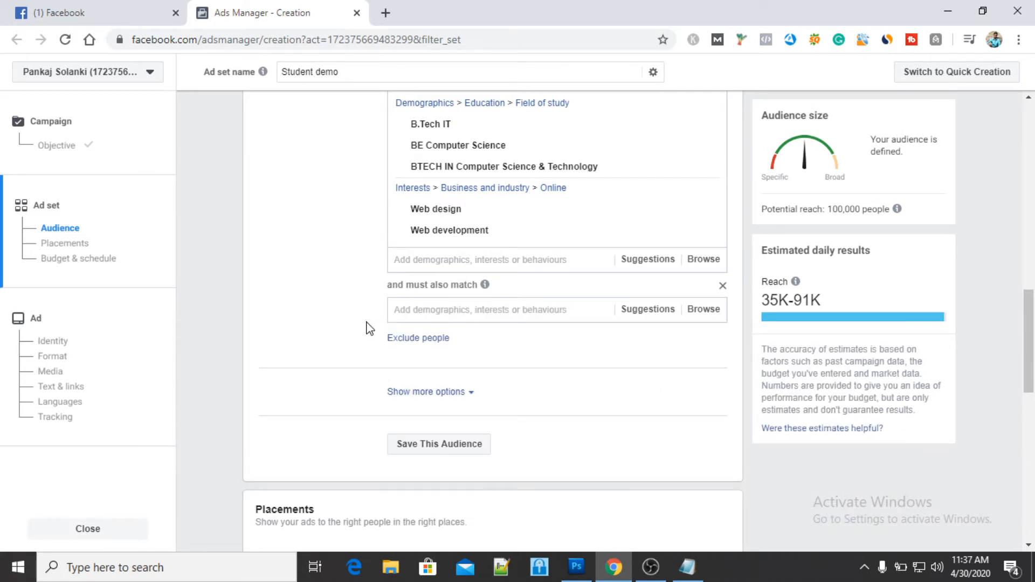
- Browse the must-also-match options to Schools/Universities under Demographics > Education, search for "ravi shakar unive", and clear the text
click(704, 311)
click(545, 342)
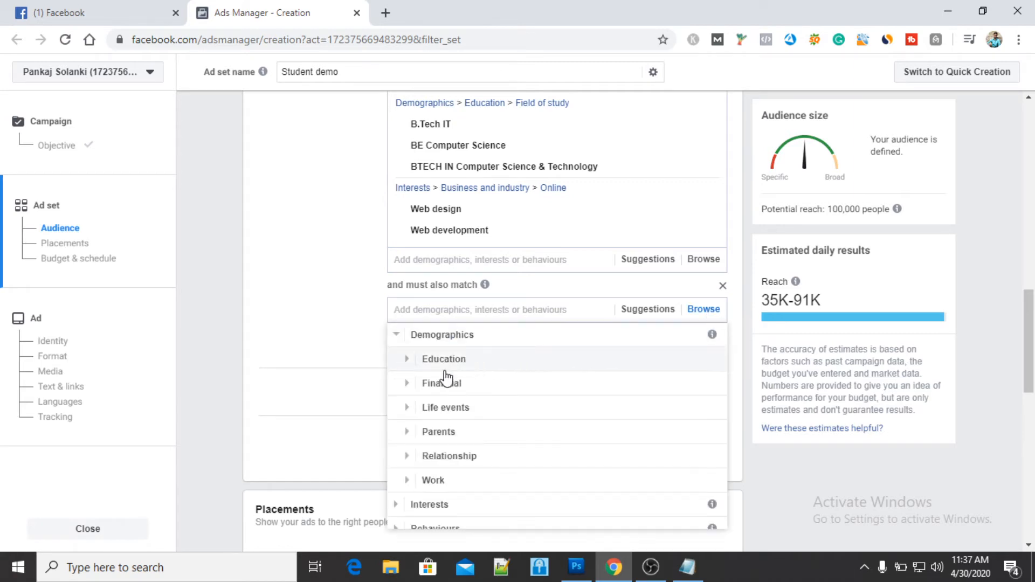
click(411, 360)
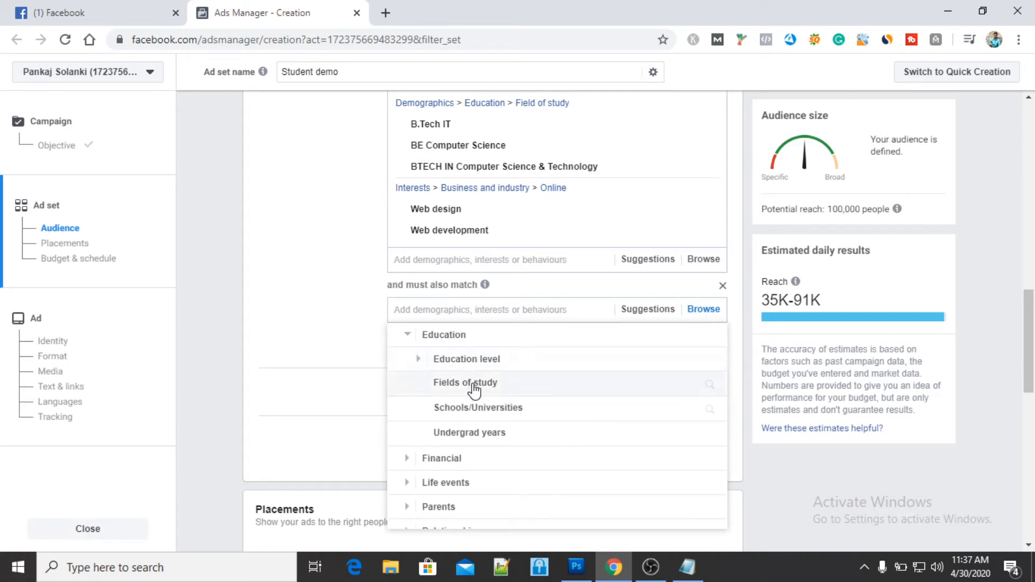
click(480, 409)
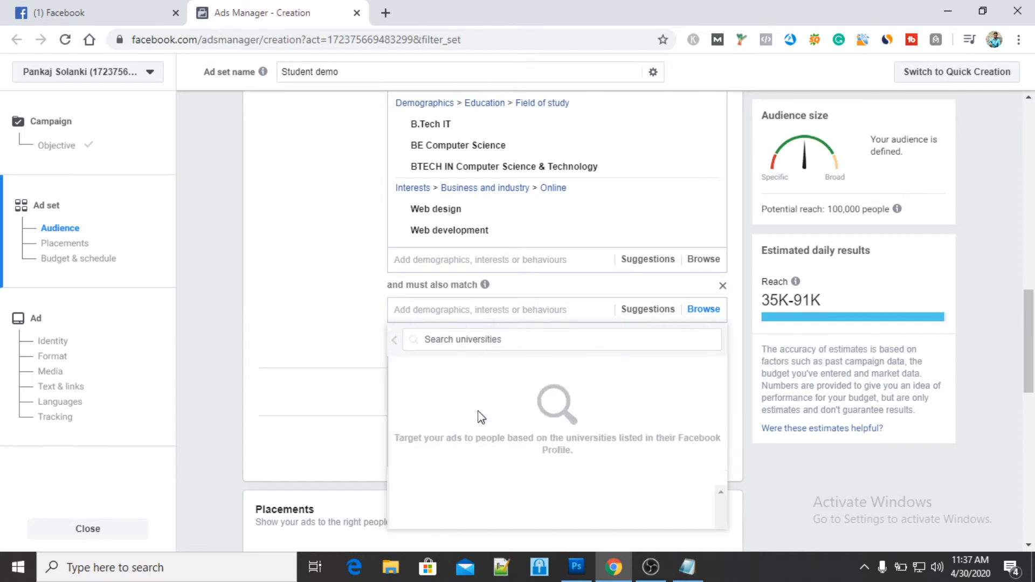
click(494, 341)
text(ravi shakar unive)
key(ctrl+a)
key(BackSpace)
- Search the universities for "csvtu", and replace that search with "itm"
text(csvtu)
drag(445, 342, 412, 349)
key(BackSpace)
text(itm)
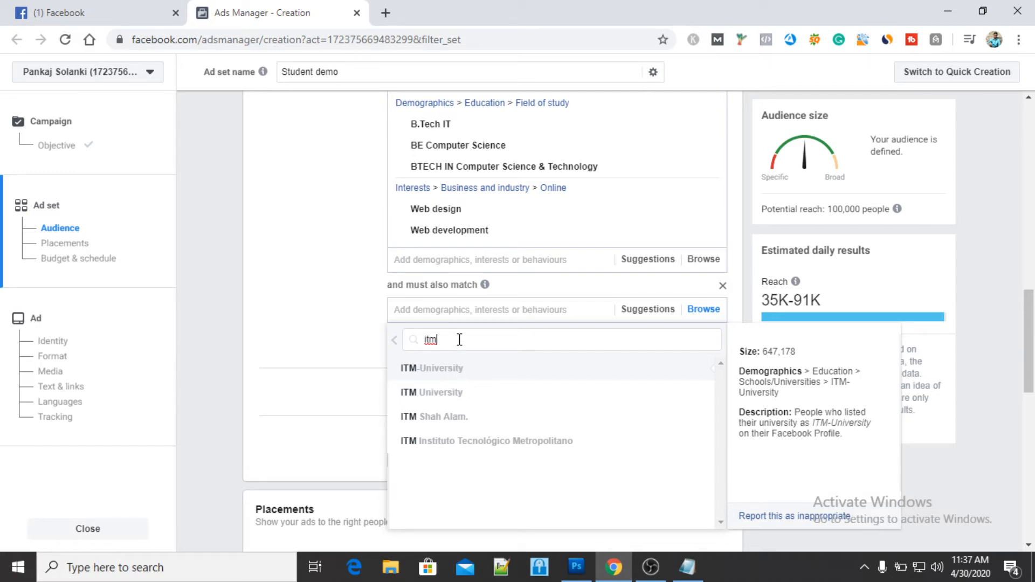
- Clear the university search, leave the list, and remove the must-also-match condition from the detailed targeting
drag(457, 340, 405, 346)
key(BackSpace)
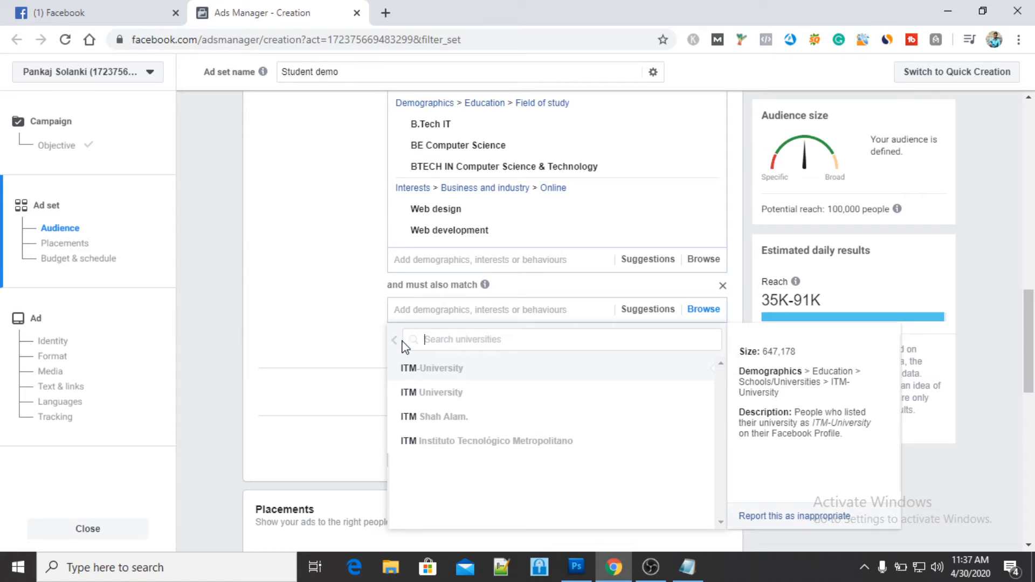
click(389, 344)
click(722, 286)
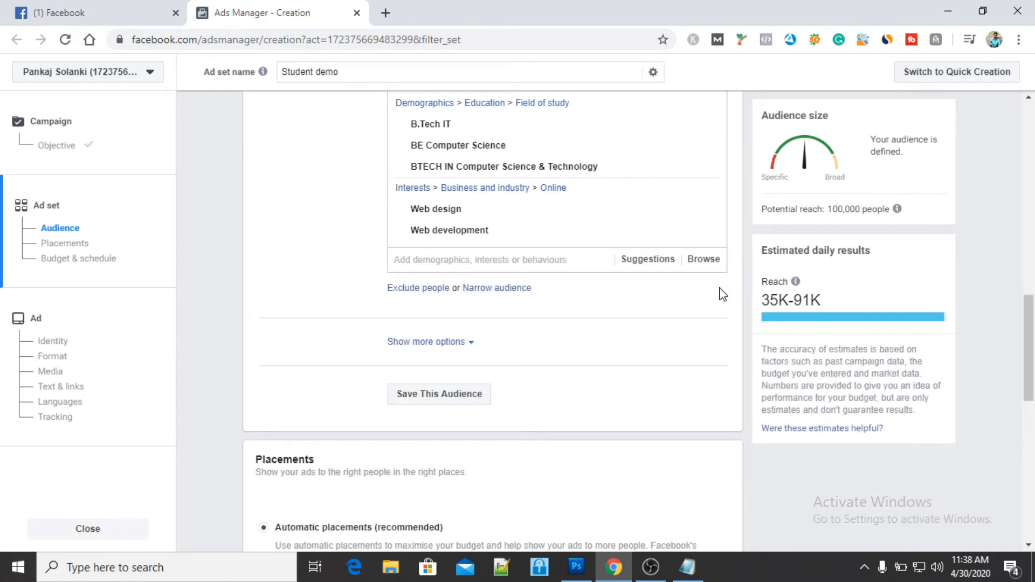
- Show the additional audience options, examine the available connection types for Pages, apps and events, and close the list without choosing one
click(456, 344)
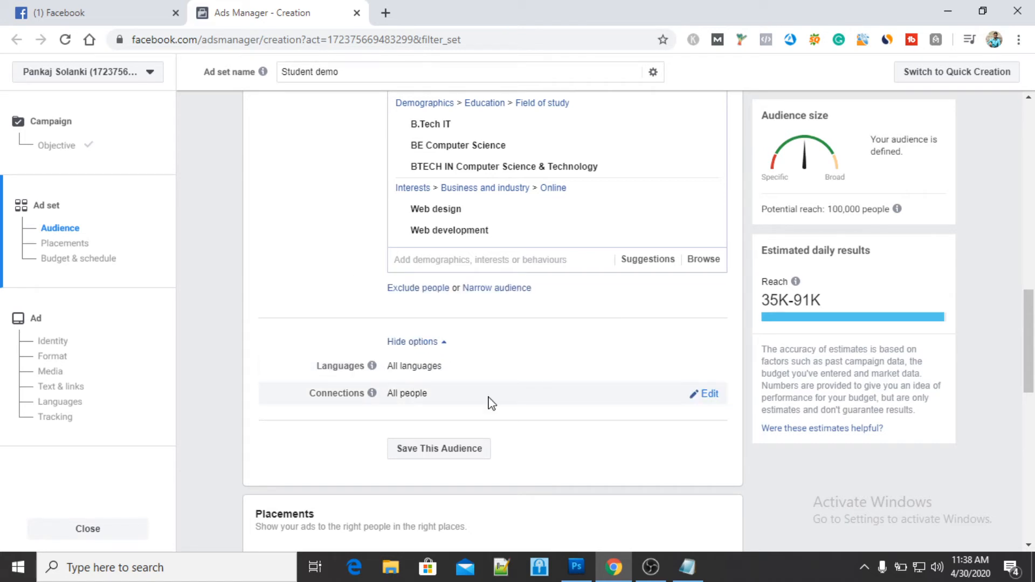
click(713, 396)
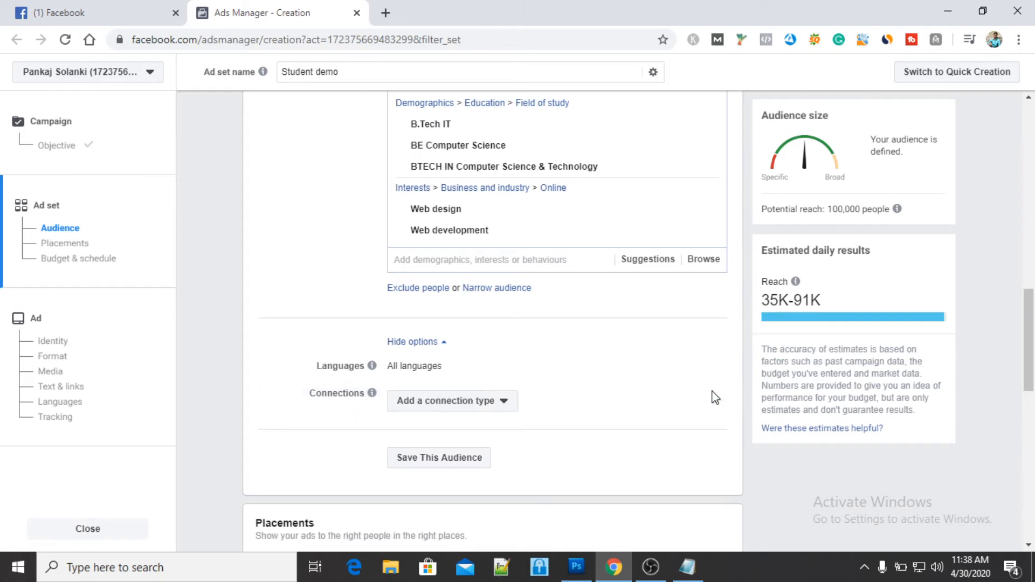
click(516, 405)
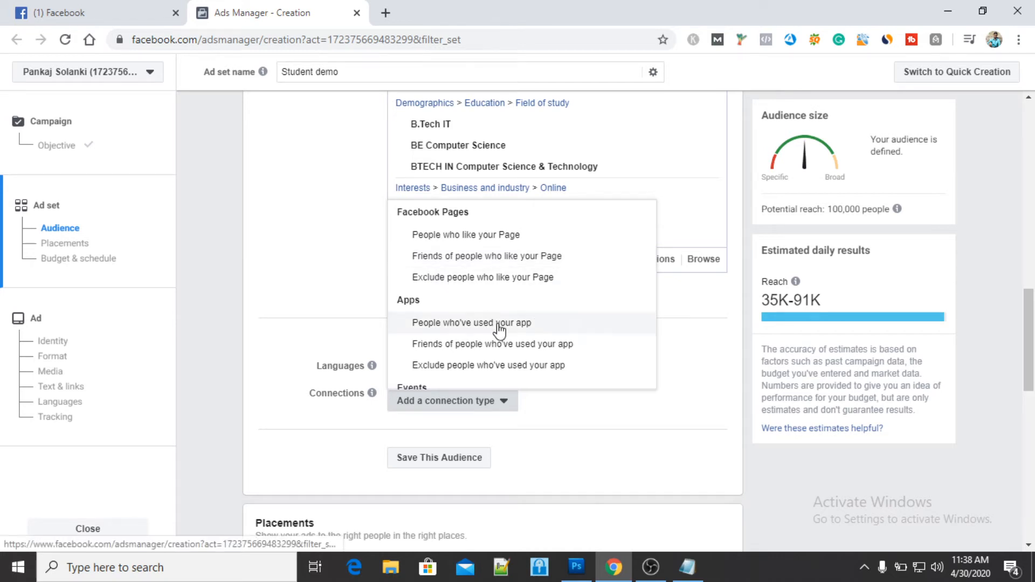
scroll(496, 326, down, 2)
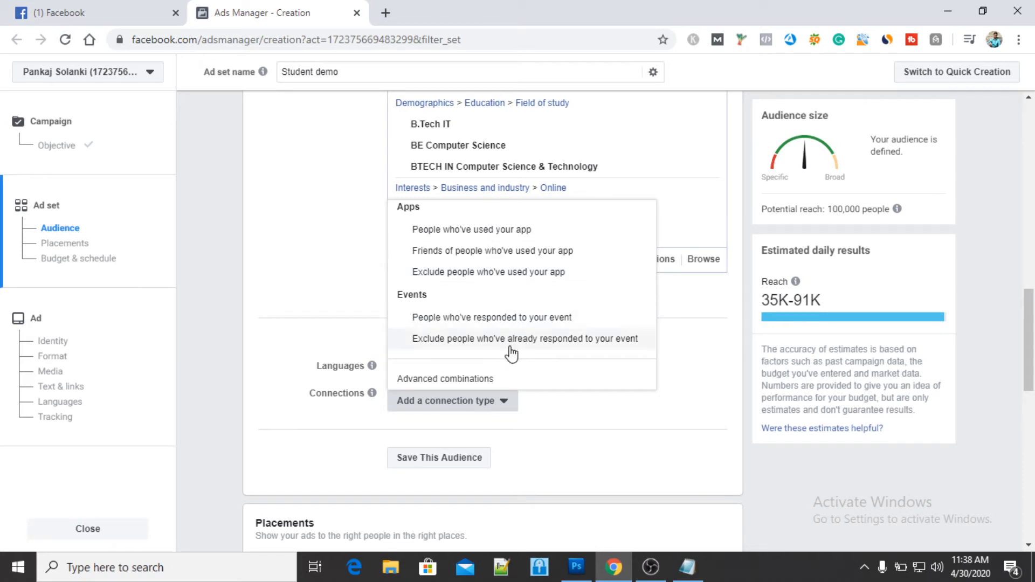
scroll(518, 291, up, 2)
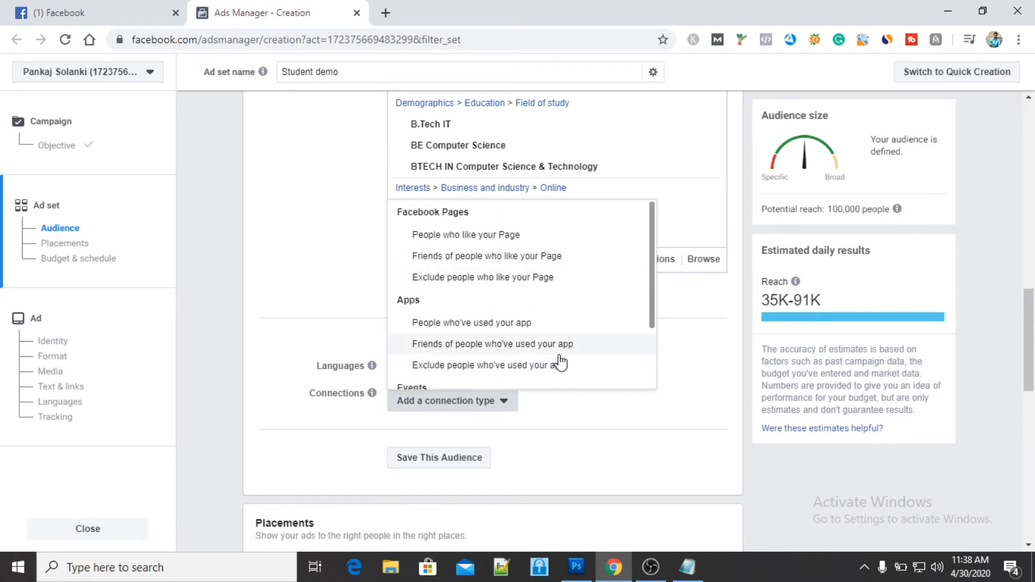
click(603, 407)
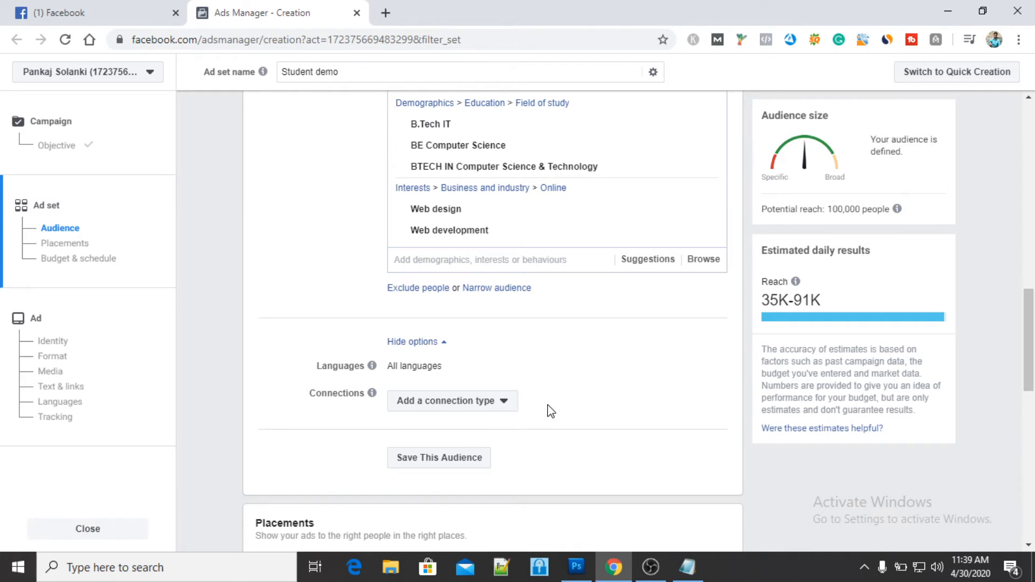
- Examine the audience name and targeting summary offered for saving this audience, and cancel without saving
scroll(548, 410, down, 3)
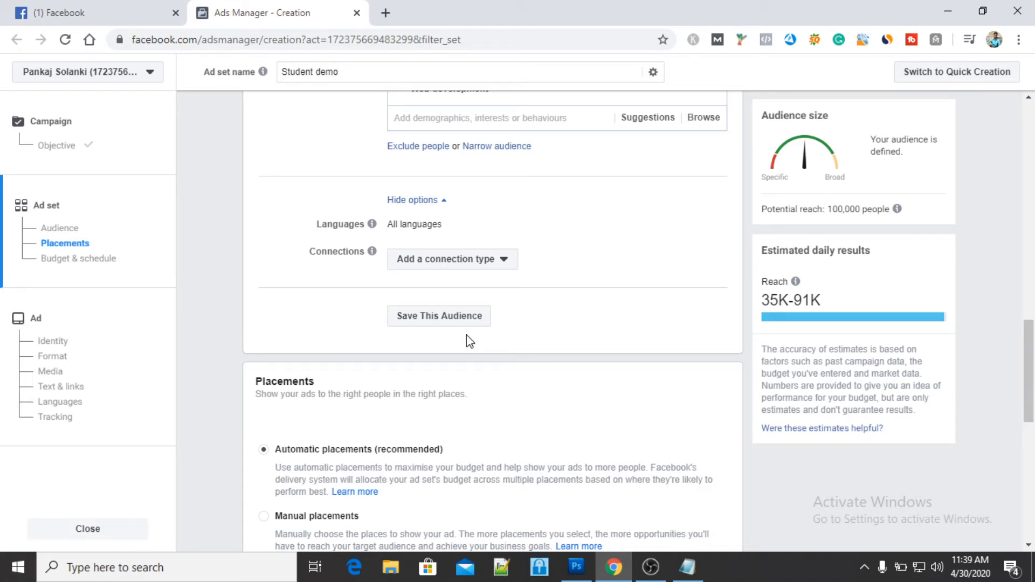
click(429, 317)
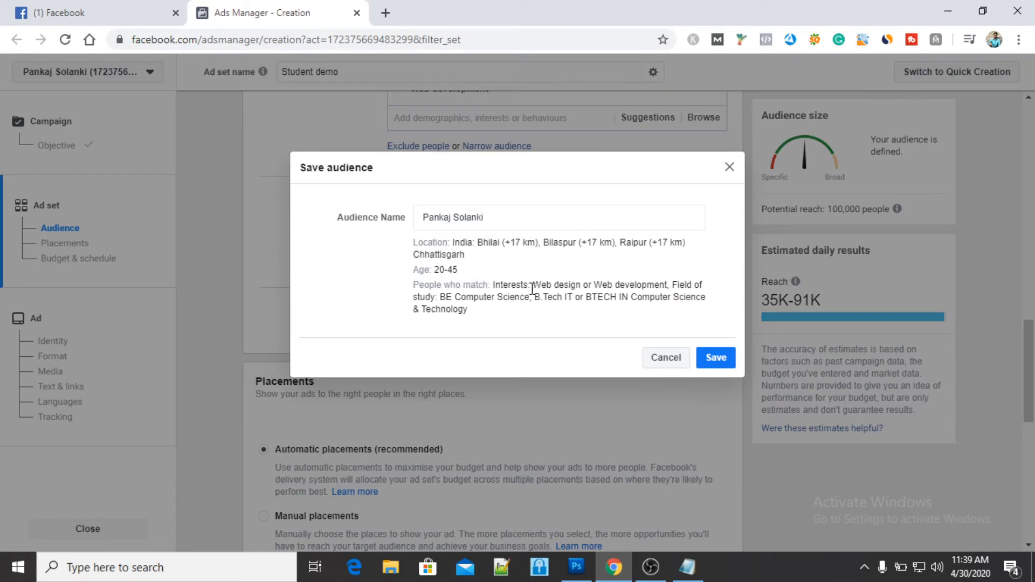
click(508, 218)
drag(508, 218, 409, 224)
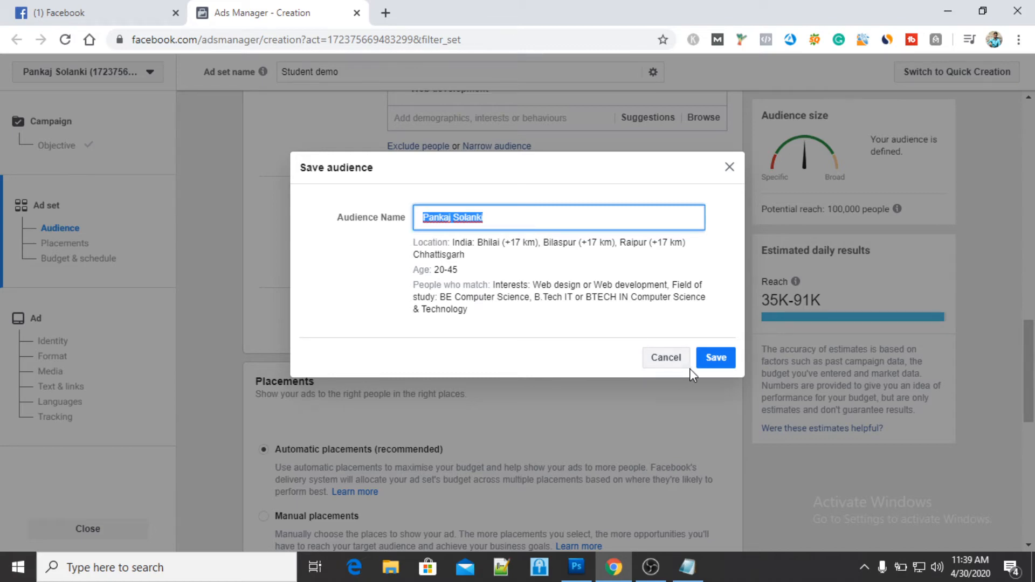
click(666, 358)
- Apply the saved audience "EDA digital Marketing Audience (lead generation)" to the ad set, and dismiss the detailed targeting expansion notice
scroll(613, 216, up, 9)
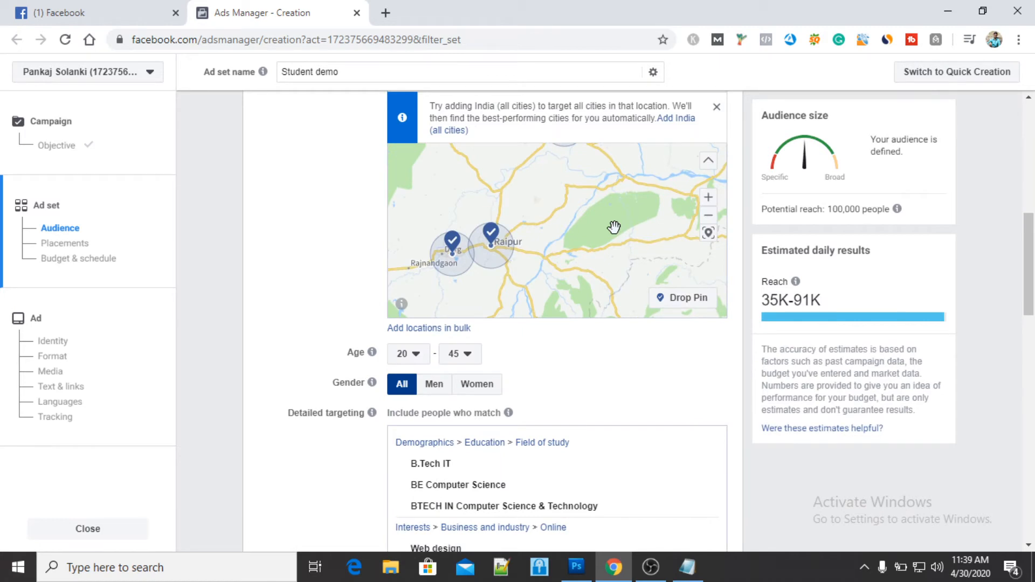
scroll(614, 229, up, 5)
scroll(614, 234, up, 2)
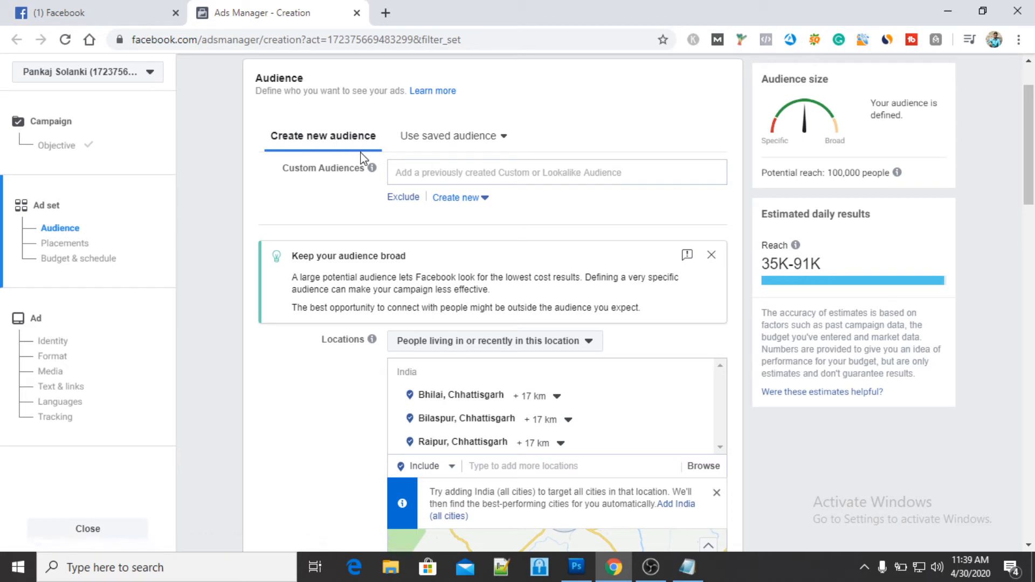
click(446, 142)
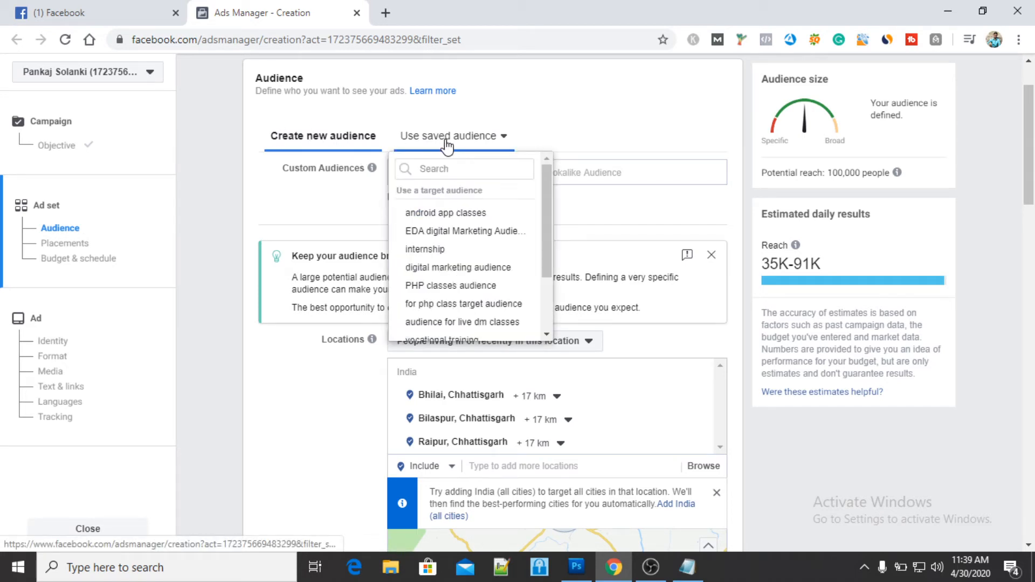
mouse_move(461, 237)
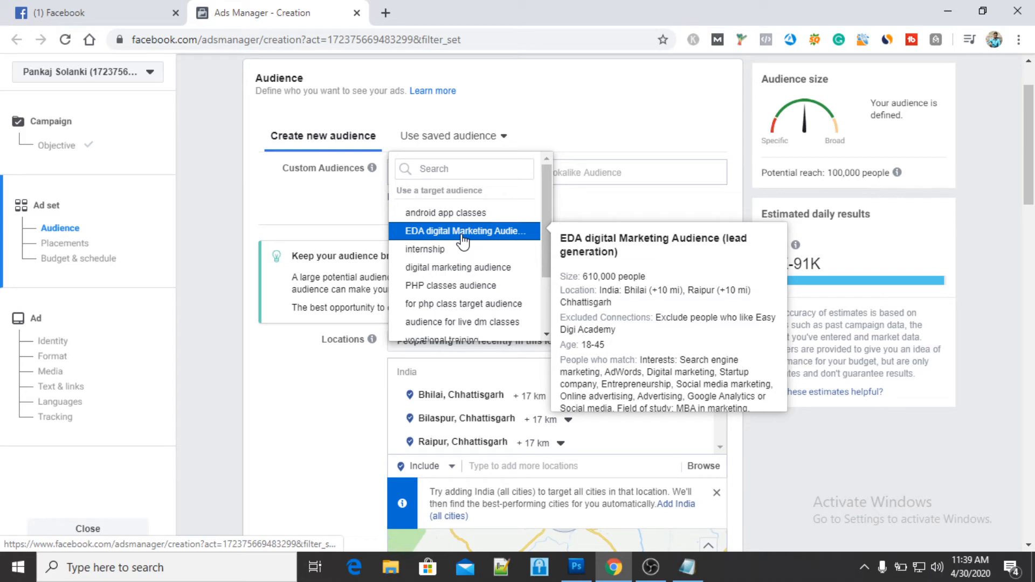
click(462, 237)
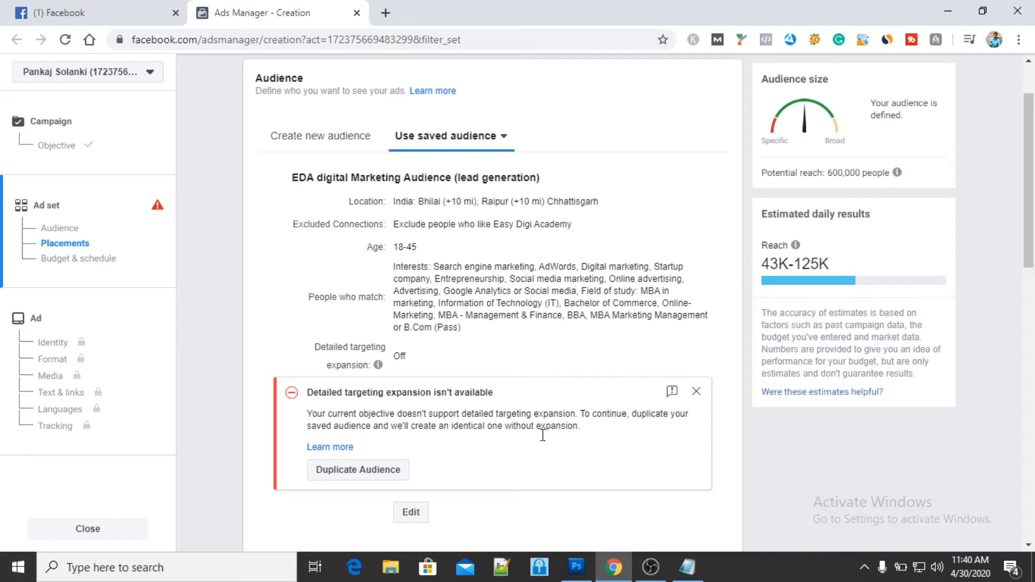
click(696, 392)
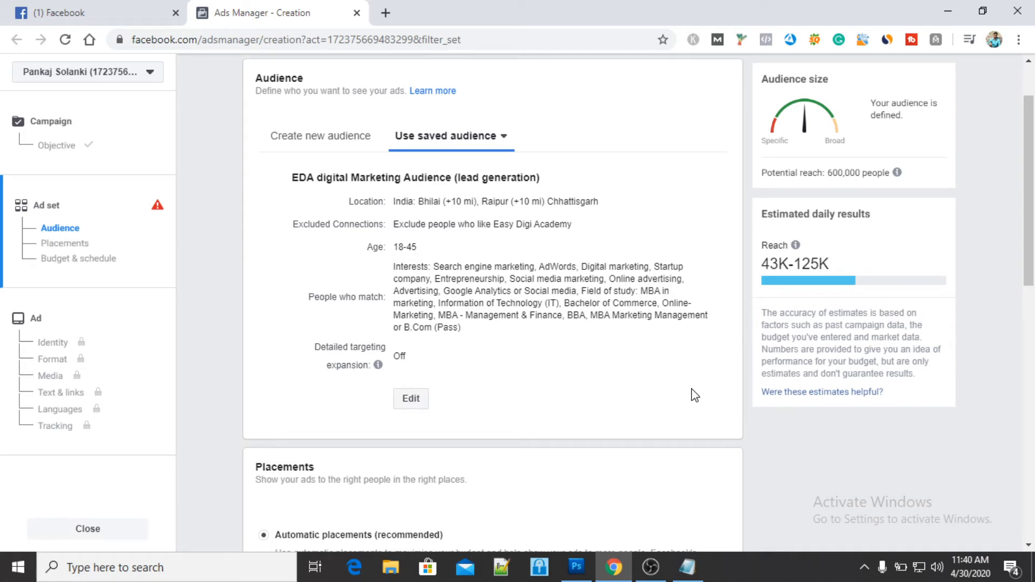
- Switch the ad set from automatic to manual placements
scroll(576, 454, down, 2)
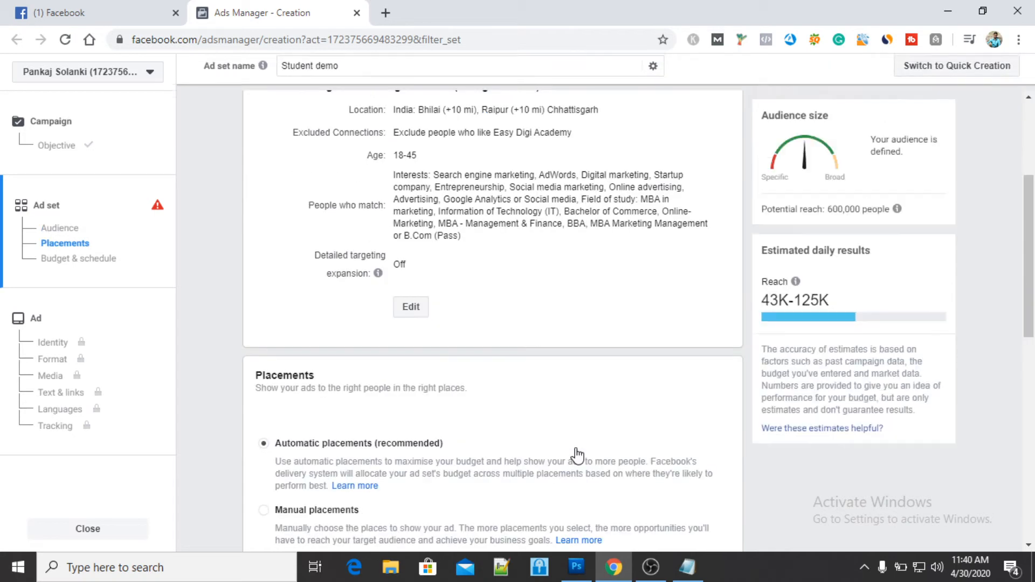
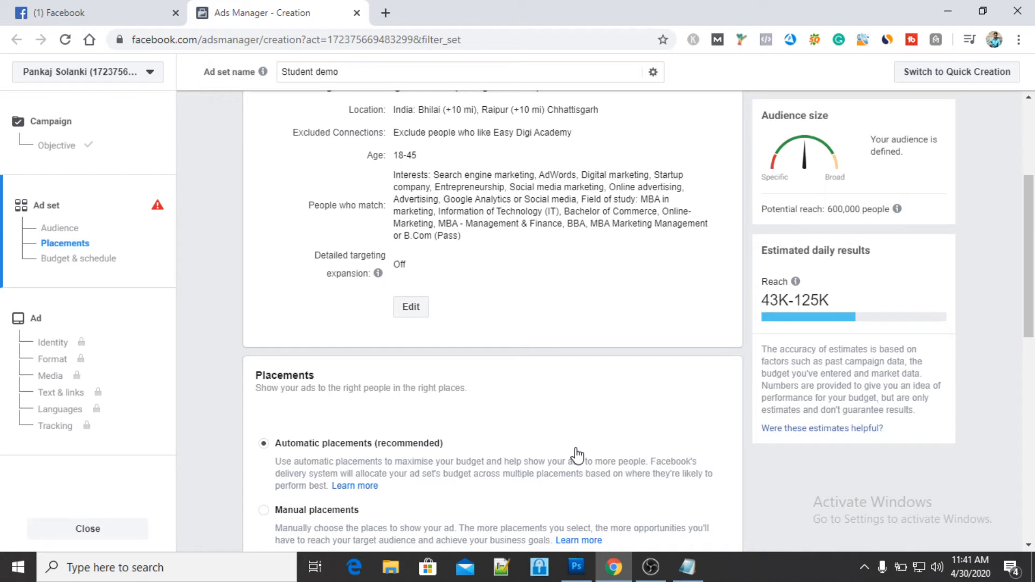
scroll(577, 456, down, 2)
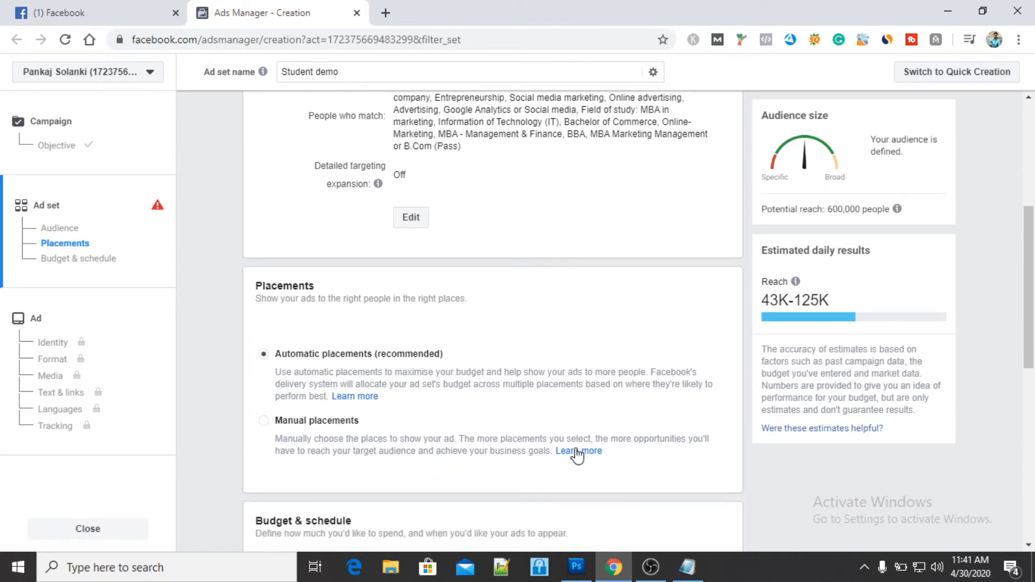
scroll(582, 342, down, 1)
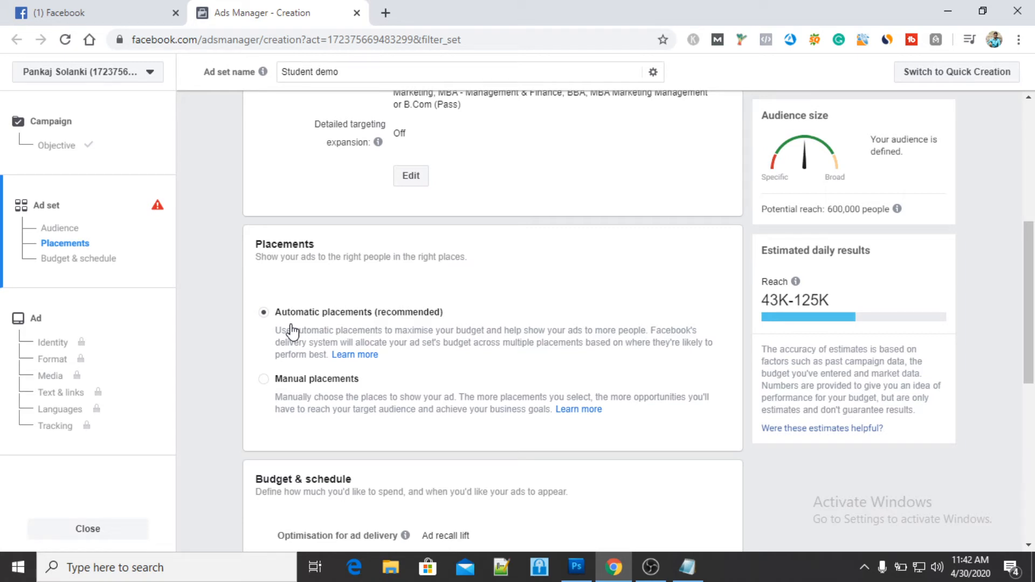
click(281, 389)
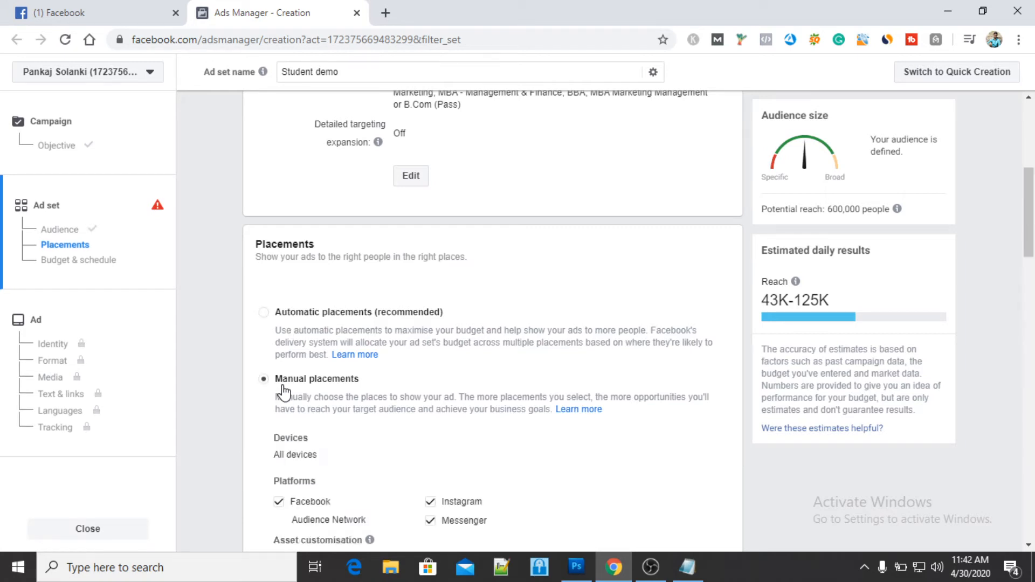
- Examine the manual placement platforms and the placement list from Feeds and Stories through In-article and Apps and sites
scroll(570, 386, down, 3)
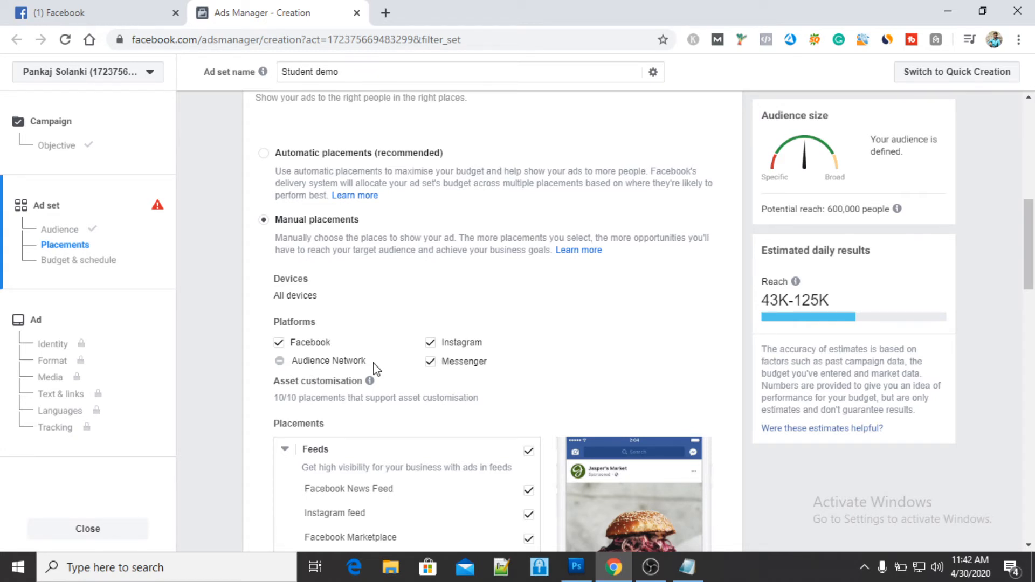
scroll(633, 330, down, 2)
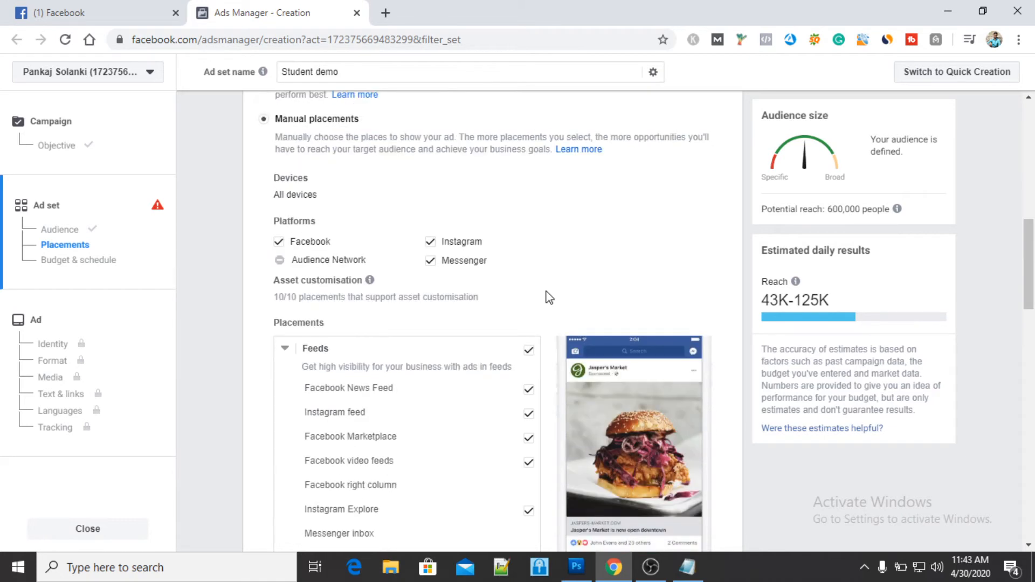
scroll(548, 296, down, 1)
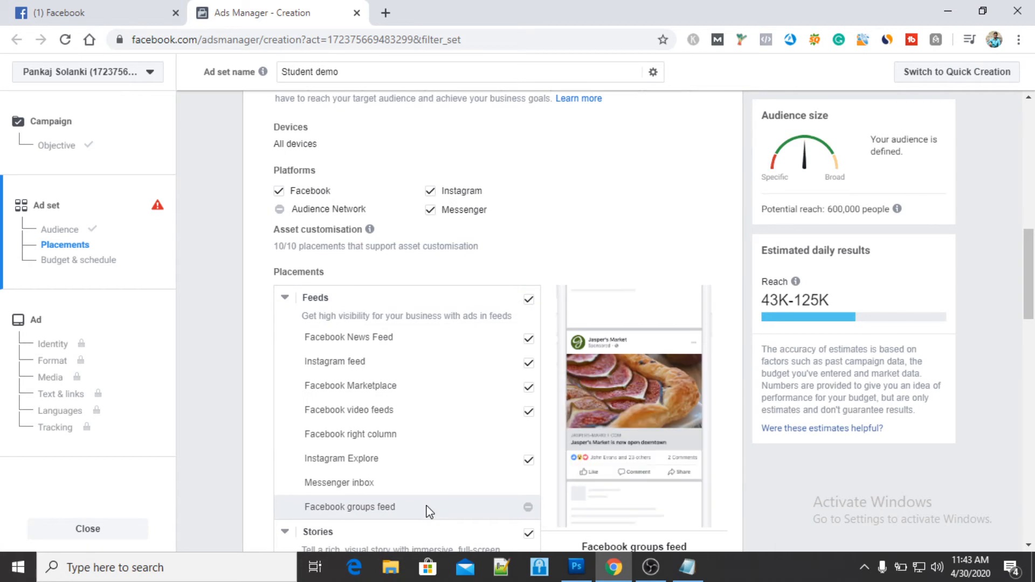
scroll(426, 508, down, 3)
scroll(429, 511, down, 5)
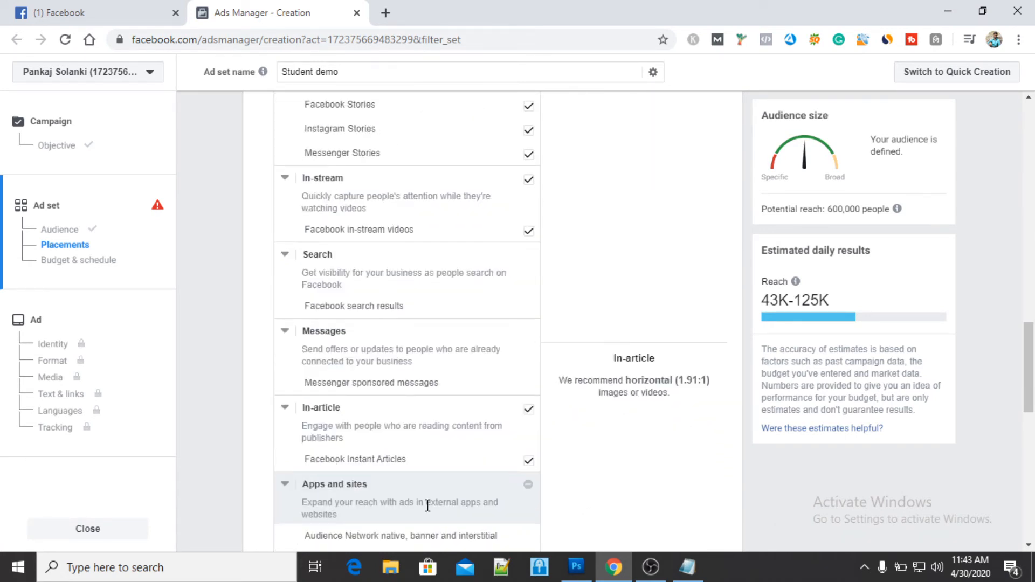
scroll(351, 424, down, 1)
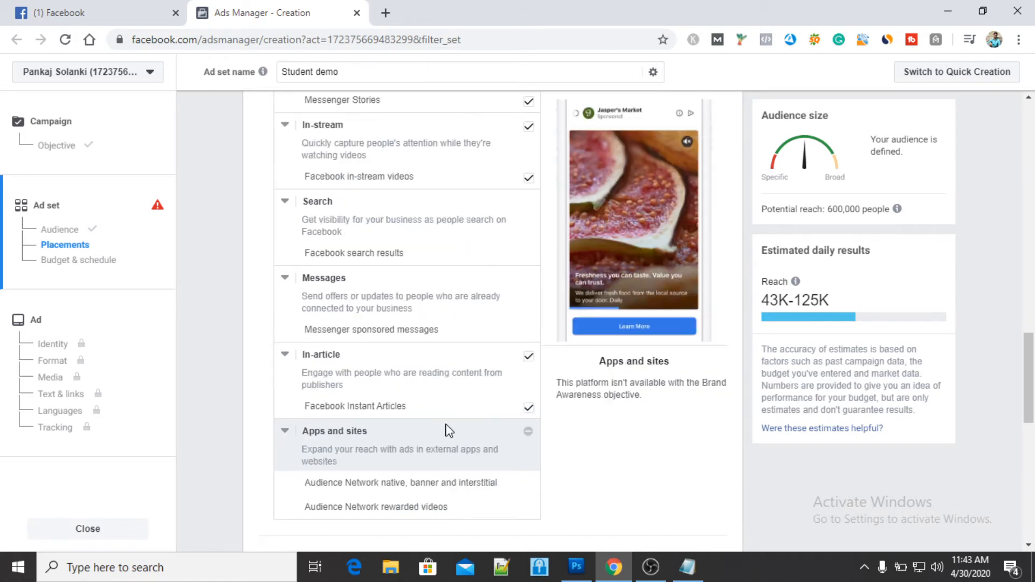
scroll(445, 428, up, 3)
scroll(447, 430, up, 4)
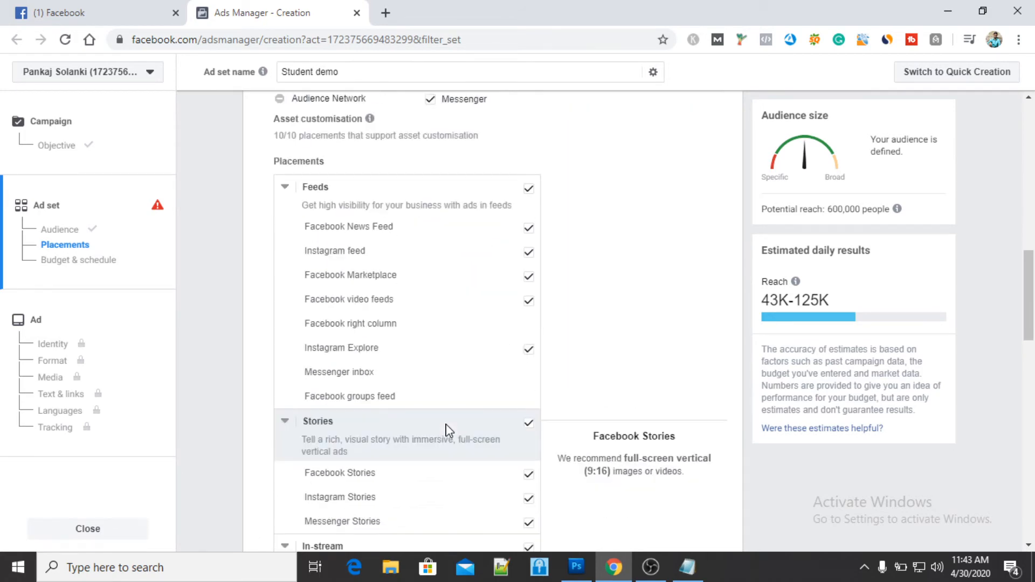
scroll(445, 430, up, 2)
scroll(446, 429, down, 1)
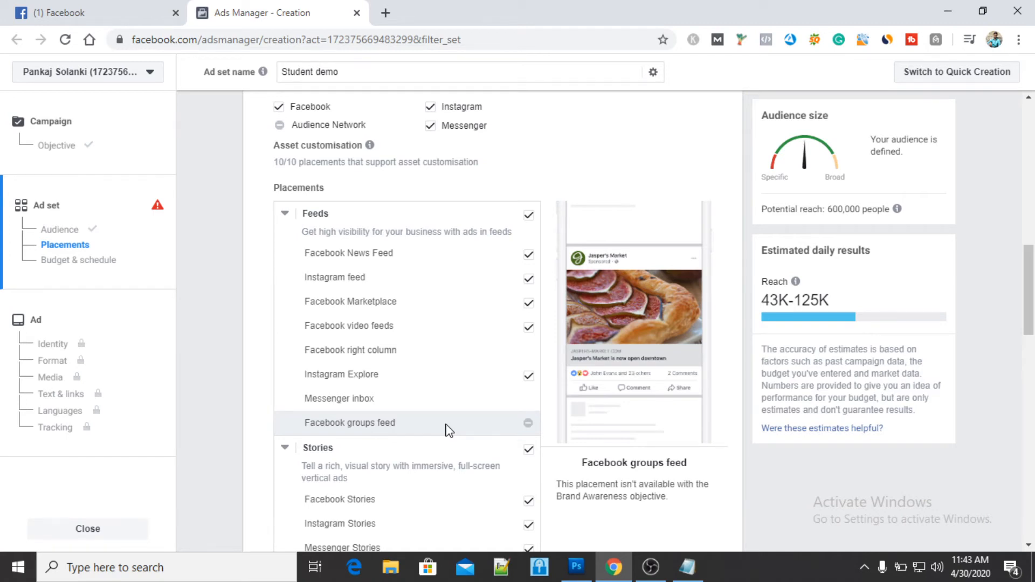
- Reveal the additional placement options and examine the mobile device, Wi-Fi and inventory filter settings, followed by the Budget & schedule section
scroll(446, 430, down, 3)
scroll(446, 430, down, 5)
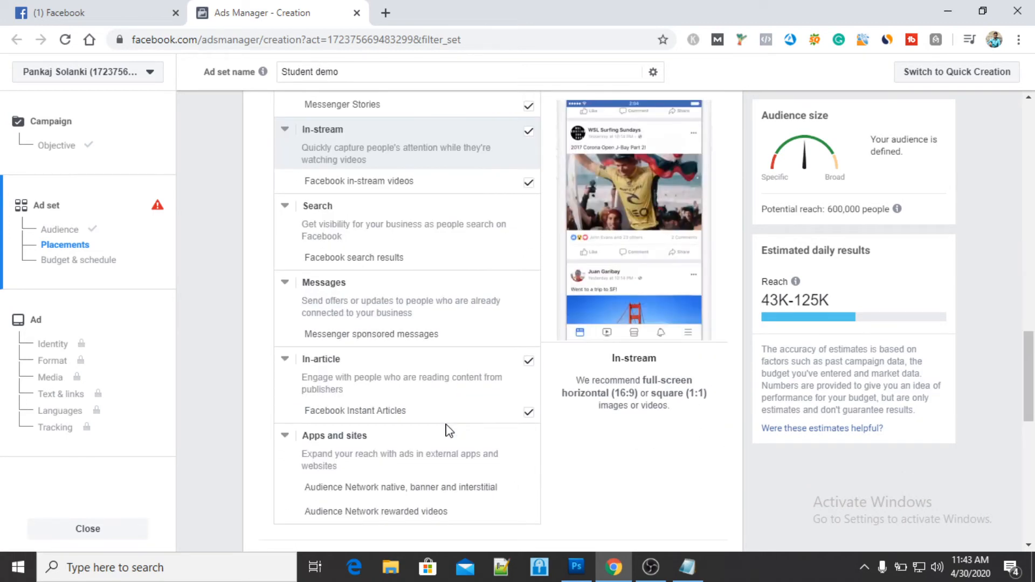
scroll(446, 430, down, 6)
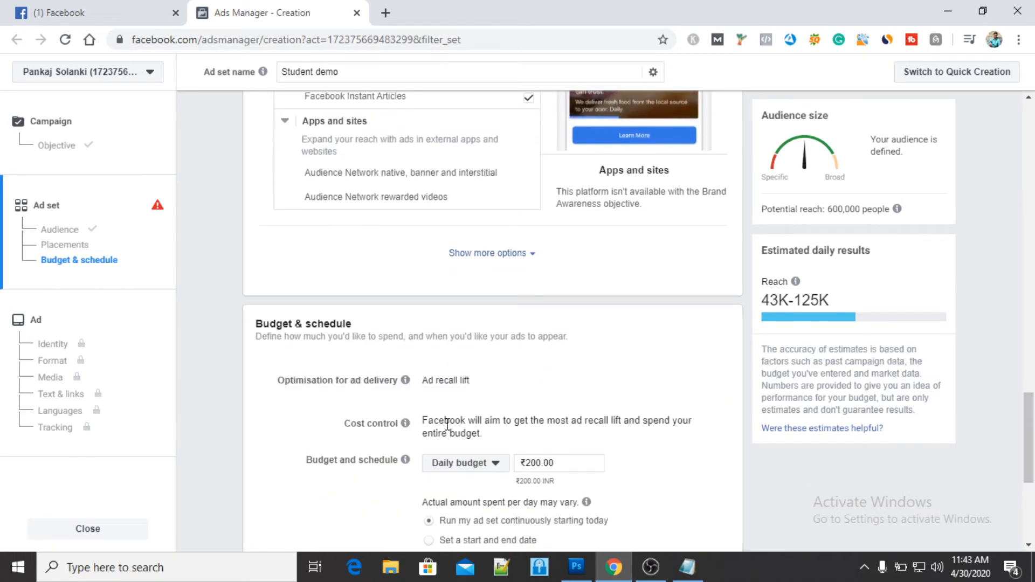
click(507, 259)
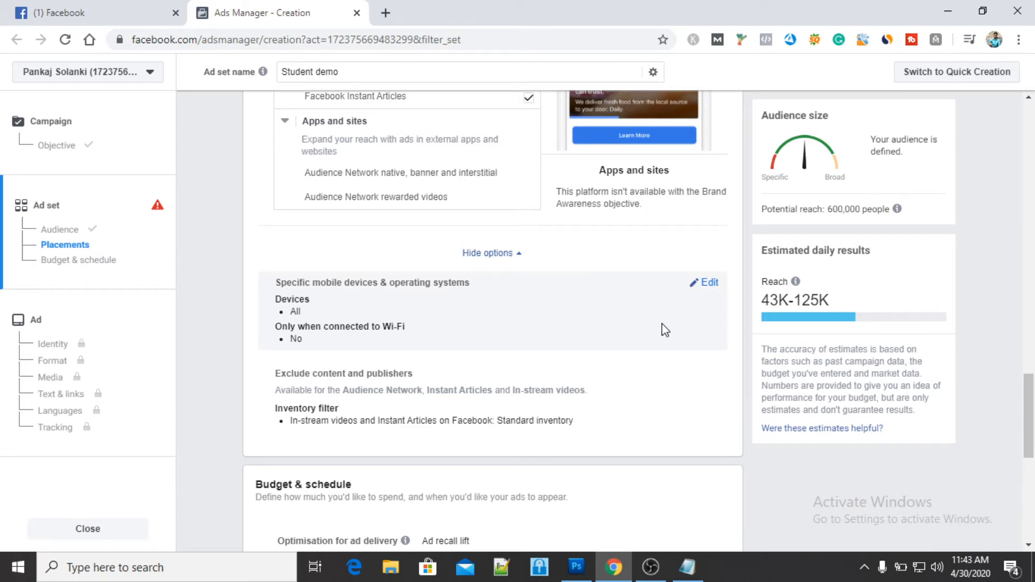
scroll(660, 329, down, 5)
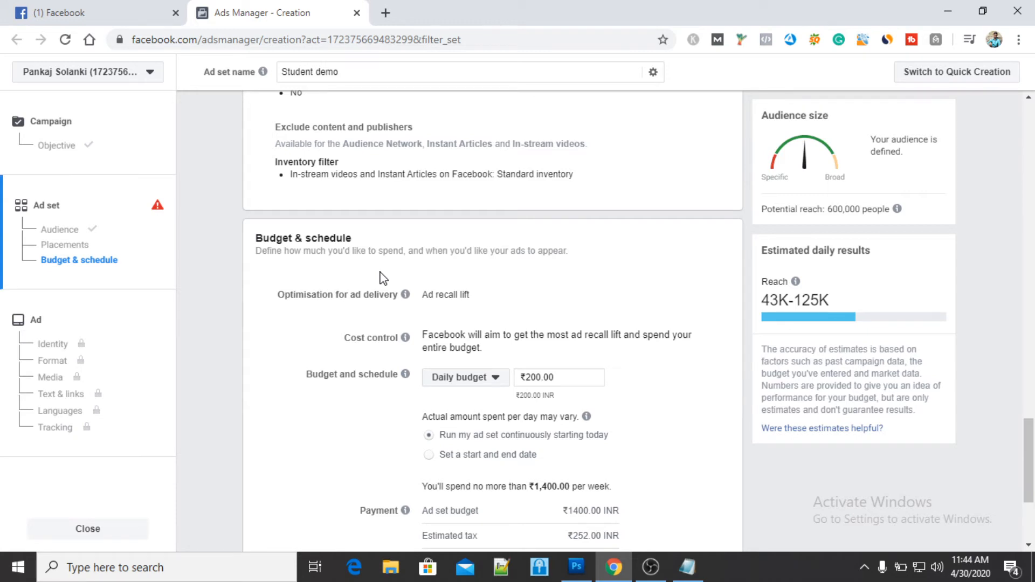
- Switch to the Notepad note and add the lines "CPC: Cost per click" and "CPM" below the ad account structure outline
key(alt+Tab)
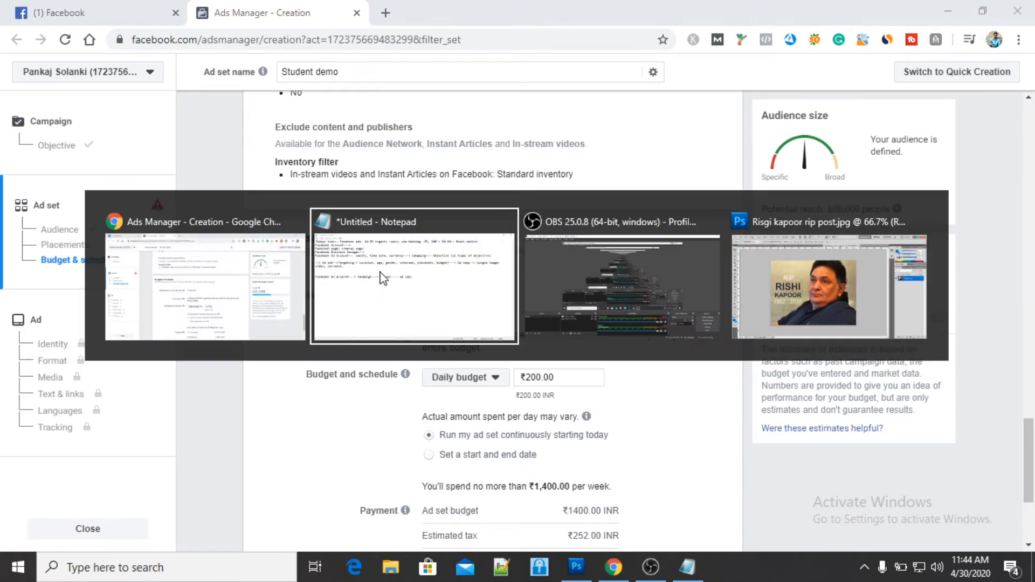
key(Return)
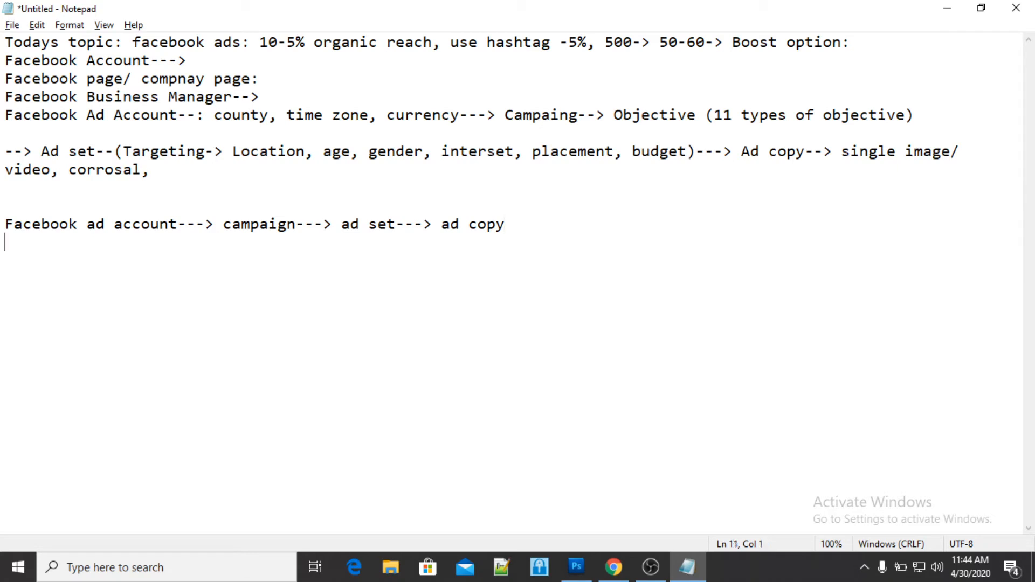
key(Return)
text(CPC)
key(Return)
text(CPM)
key(Up)
text(: Cost per click)
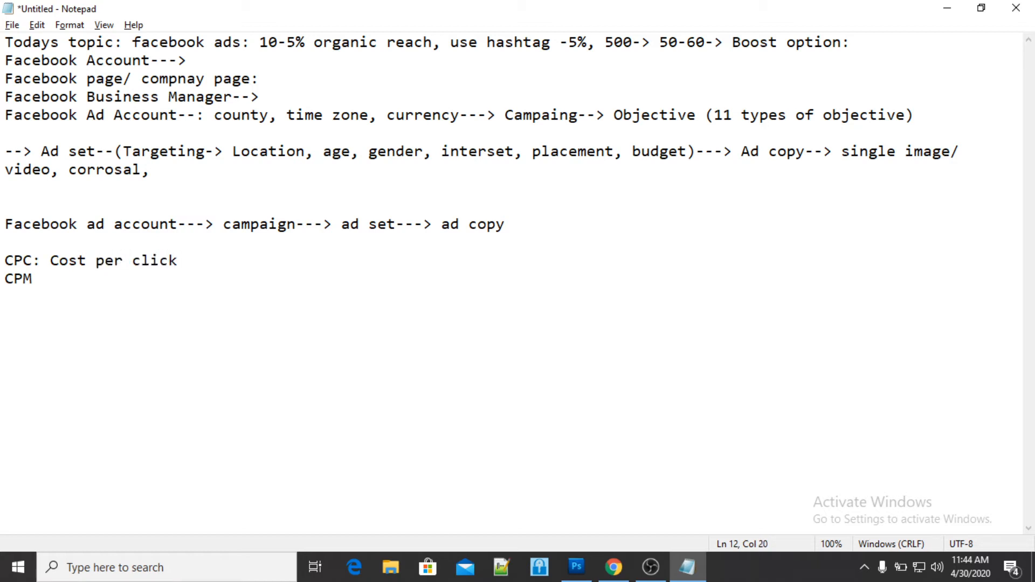
- Extend the CPM line of the note with the explanation ": ost per thousand i"
click(381, 273)
text(: ost per t)
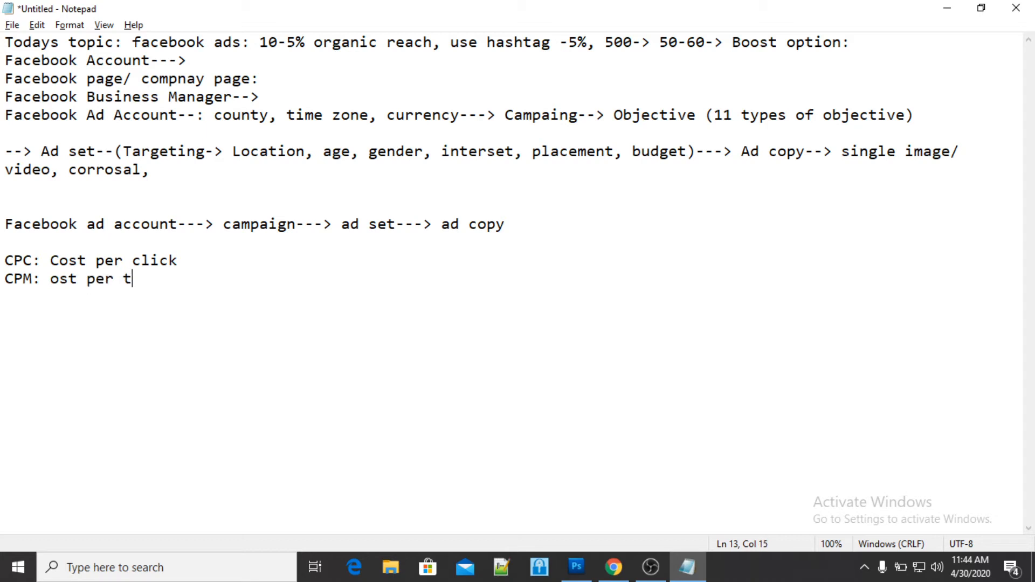
text(housand i)
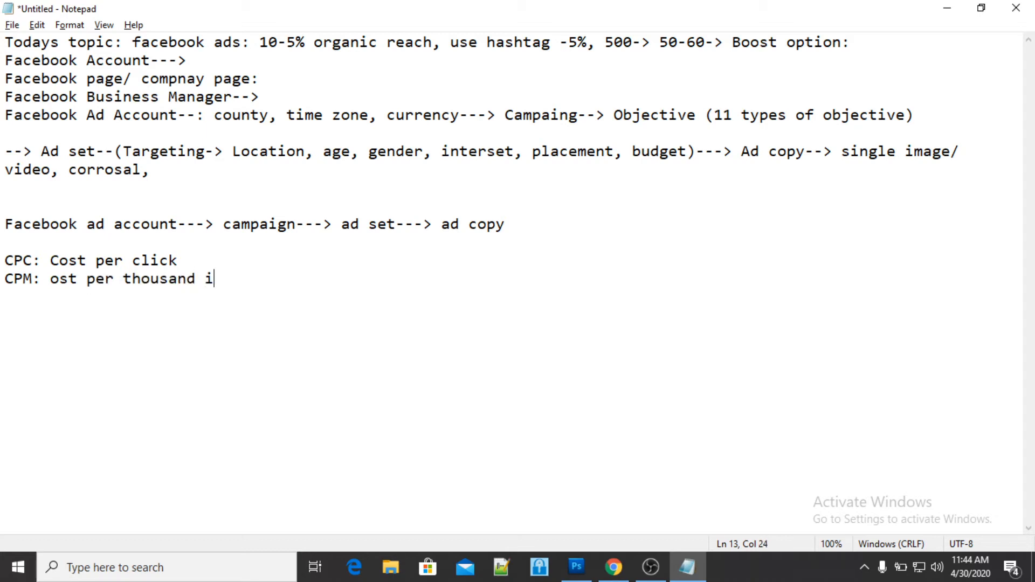
- Complete and correct the CPM note so it reads "CPM: cost per thousand impression"
text(mpression)
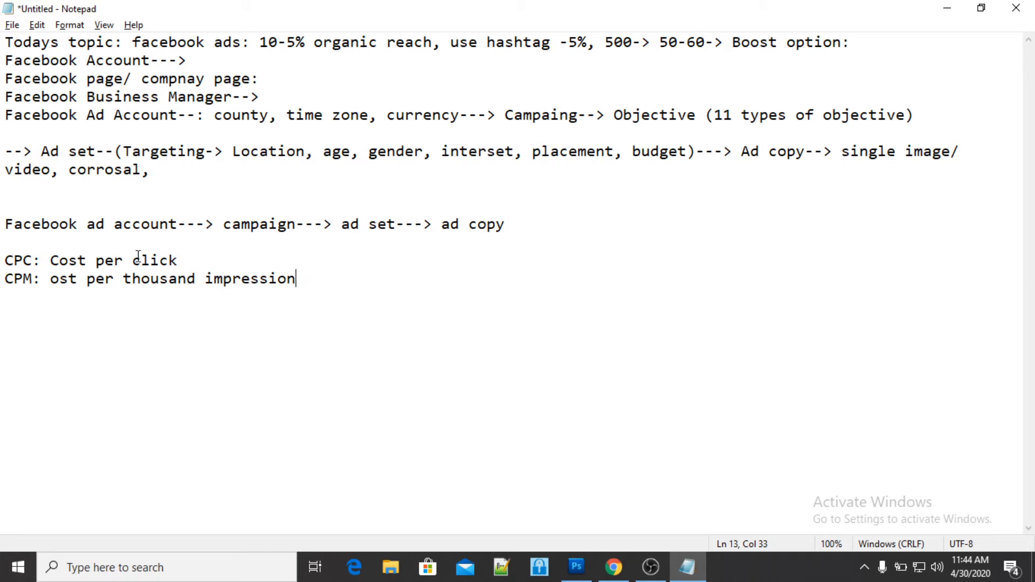
click(51, 279)
text(c)
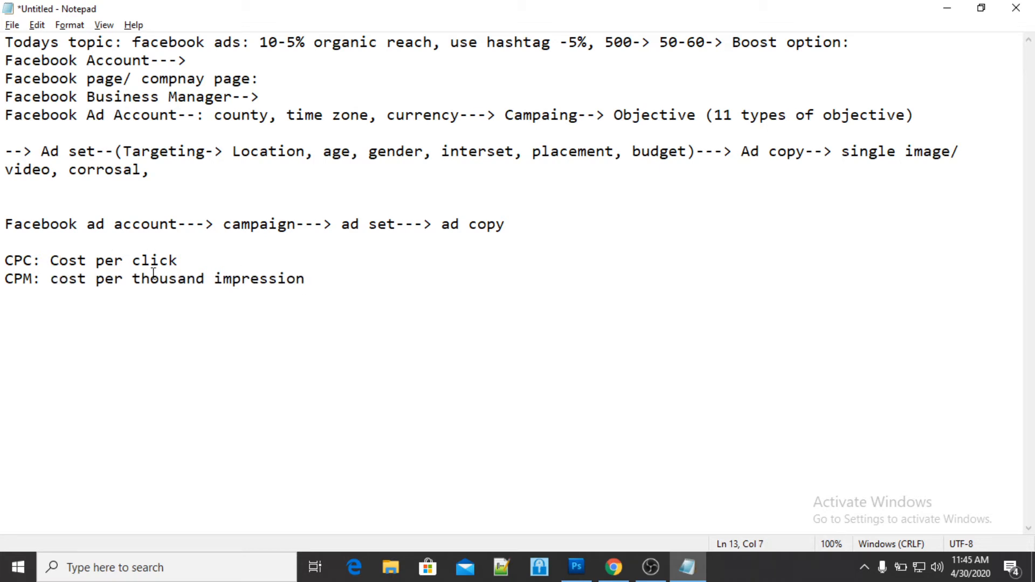
- Append "--->" to the CPC line and "-: 1000-- X rs" to the CPM line
click(218, 265)
text(--->)
click(317, 280)
text(-: 1000-- X )
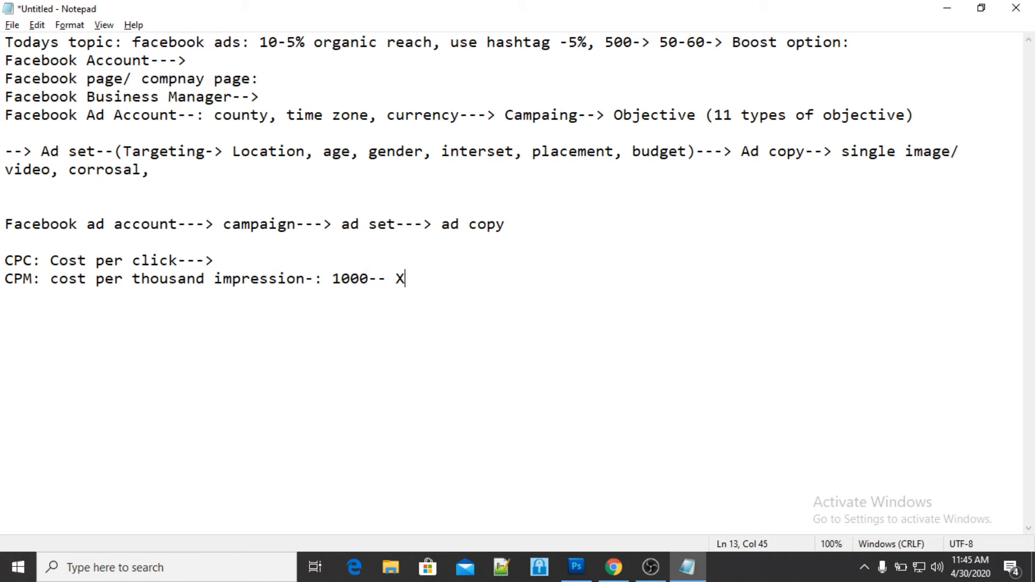
text(rs)
- Add the line "CTR: Click through rate" below the CPM note, separated by a blank line
key(Return)
key(Return)
text(CTR: Click th)
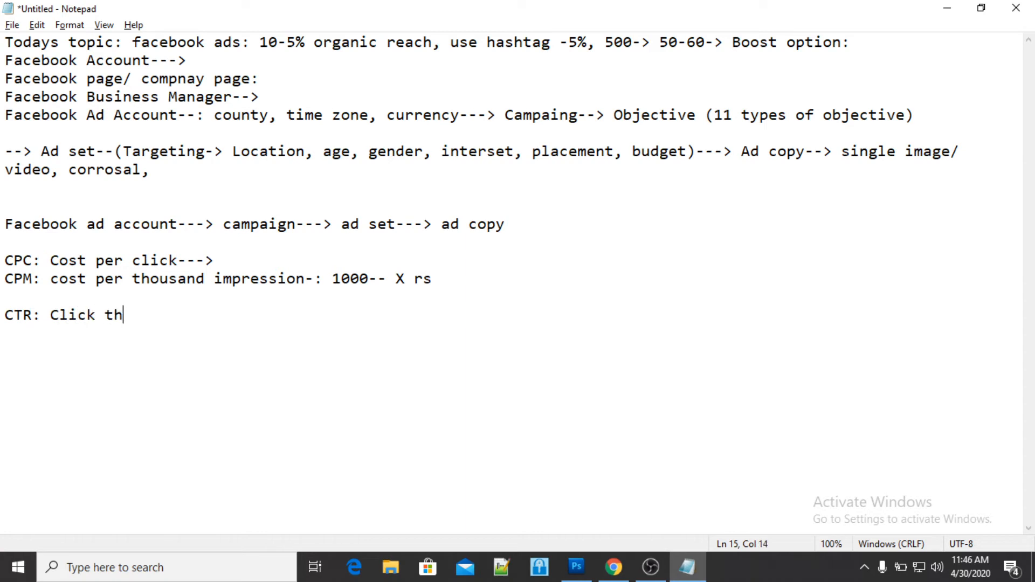
text(rough rate)
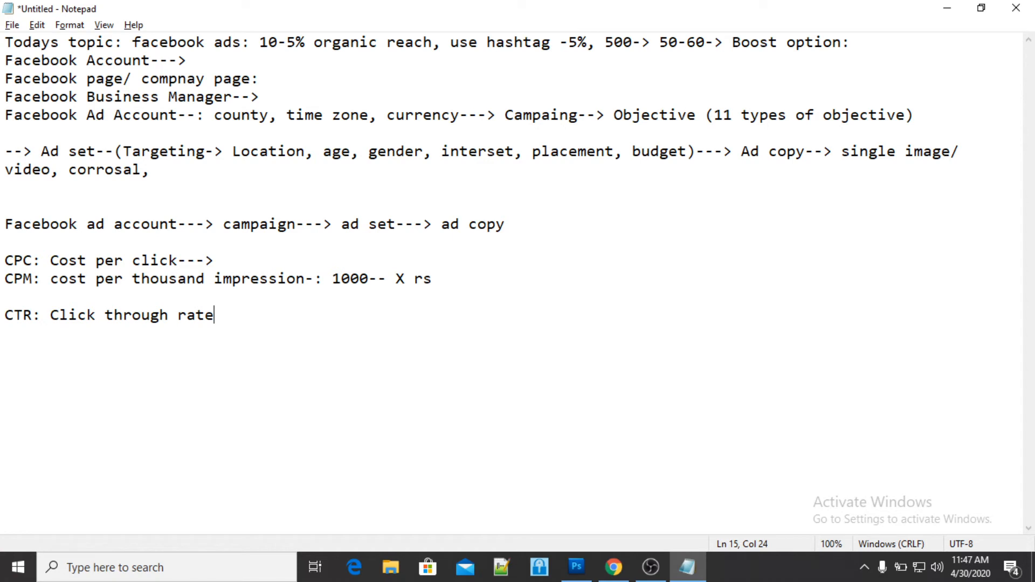
- Switch to Ads Manager and show the available budget types in the ad set's Budget & schedule section
key(alt)
key(alt+Tab)
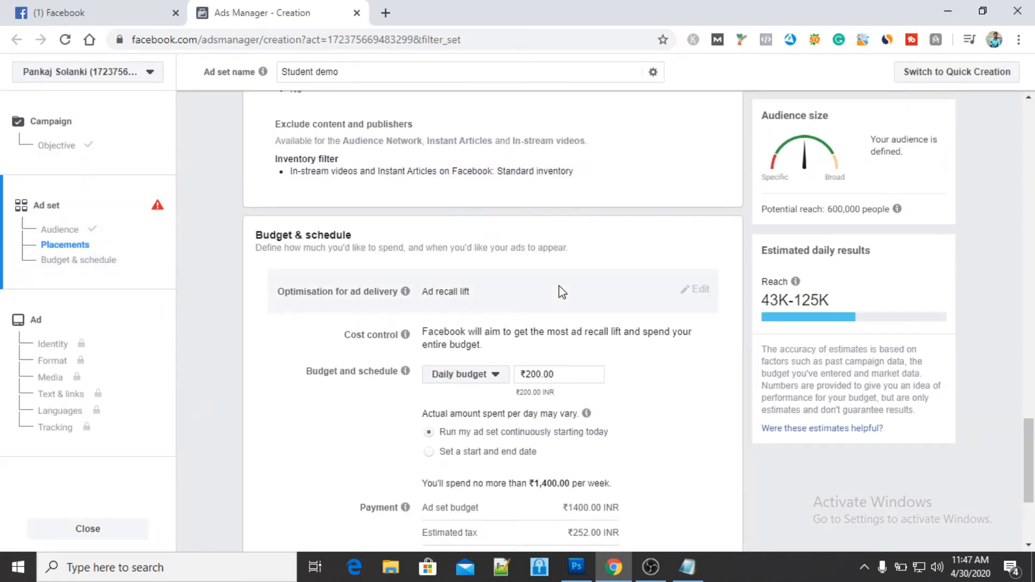
scroll(559, 289, down, 2)
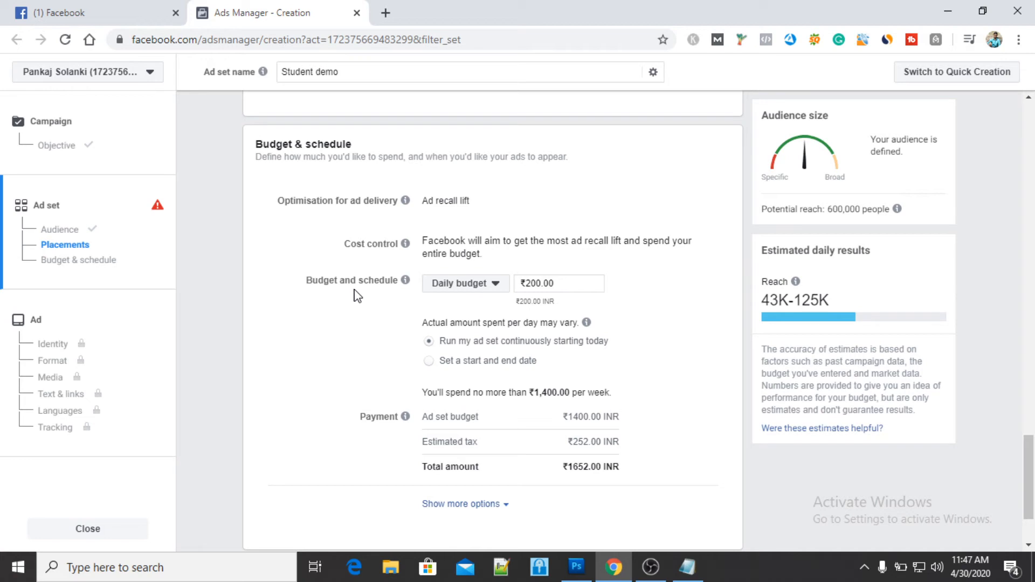
click(458, 291)
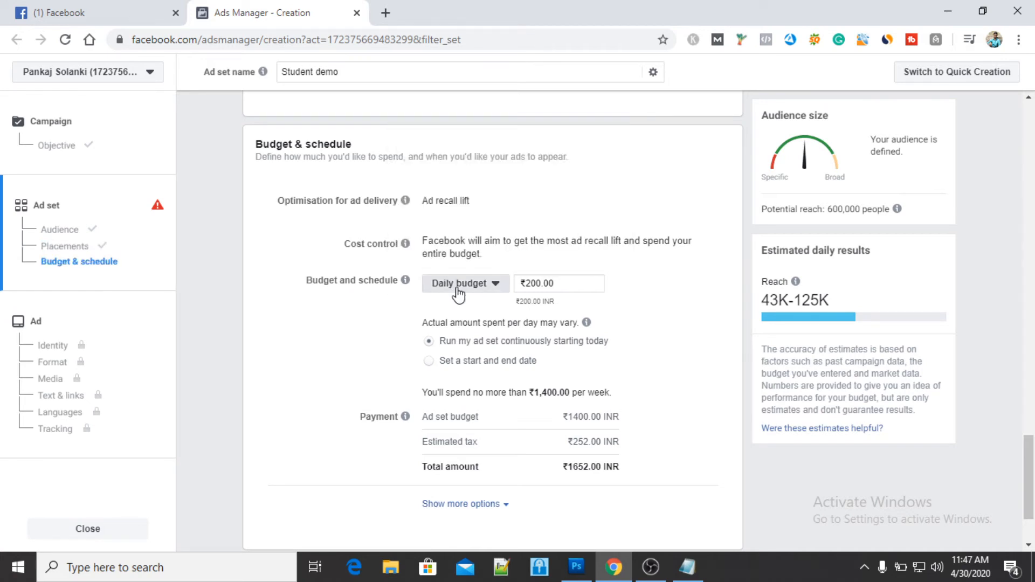
click(415, 335)
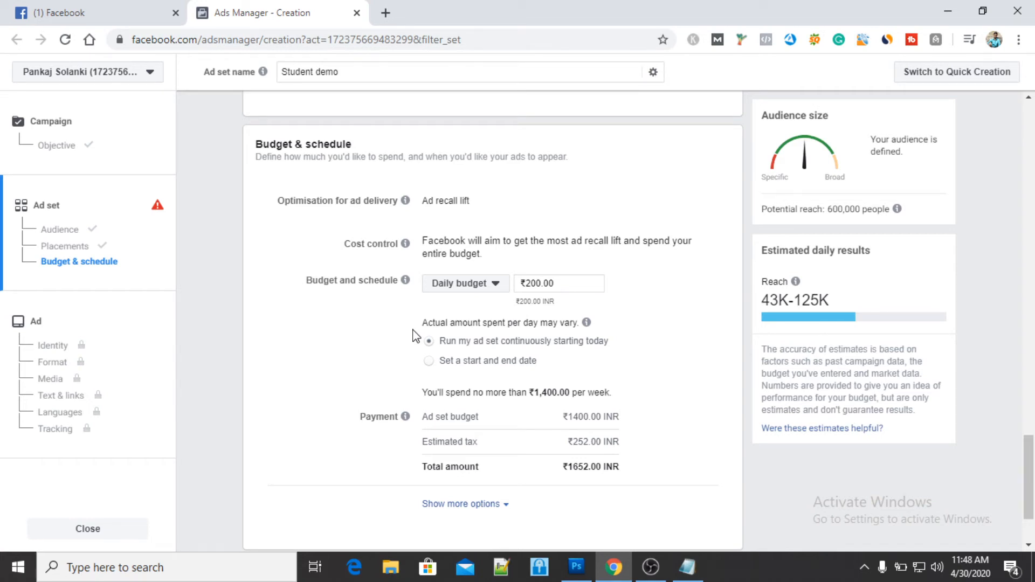
click(457, 287)
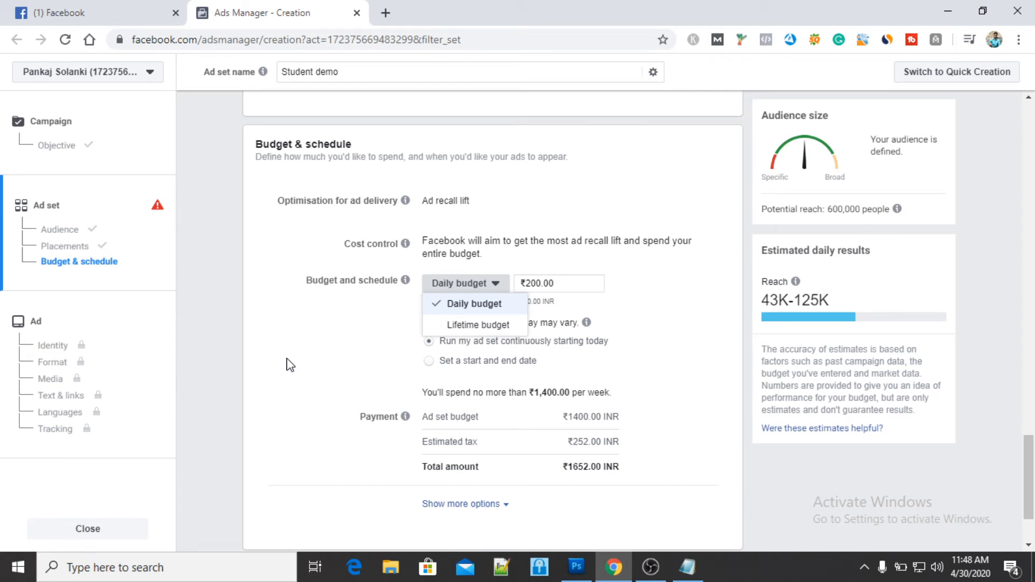
- Switch back to Notepad and add the line "30 days: daily budget- 200 rs--> 6000" under the CTR note
key(alt+Tab)
key(Return)
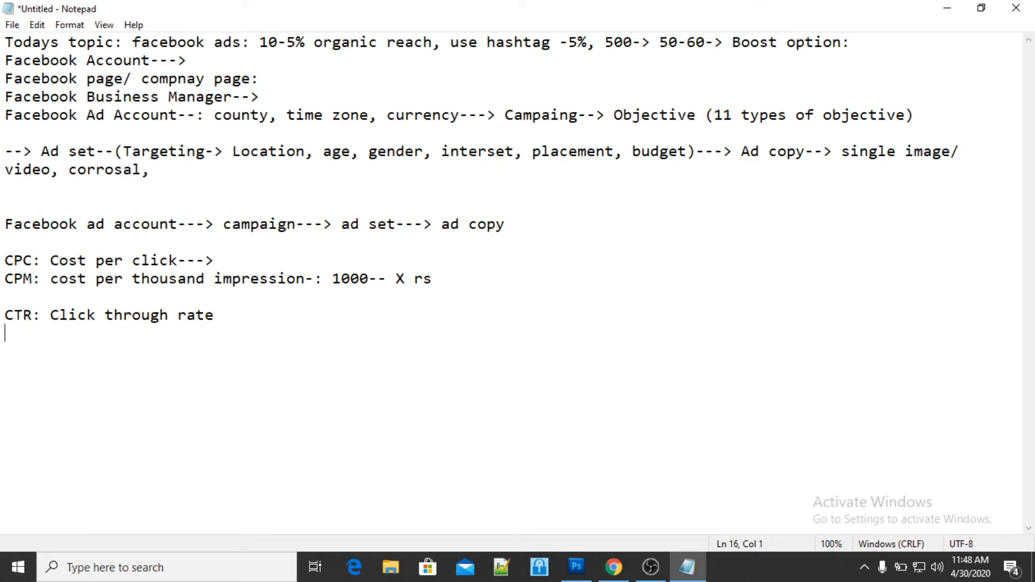
text(30 days: dail)
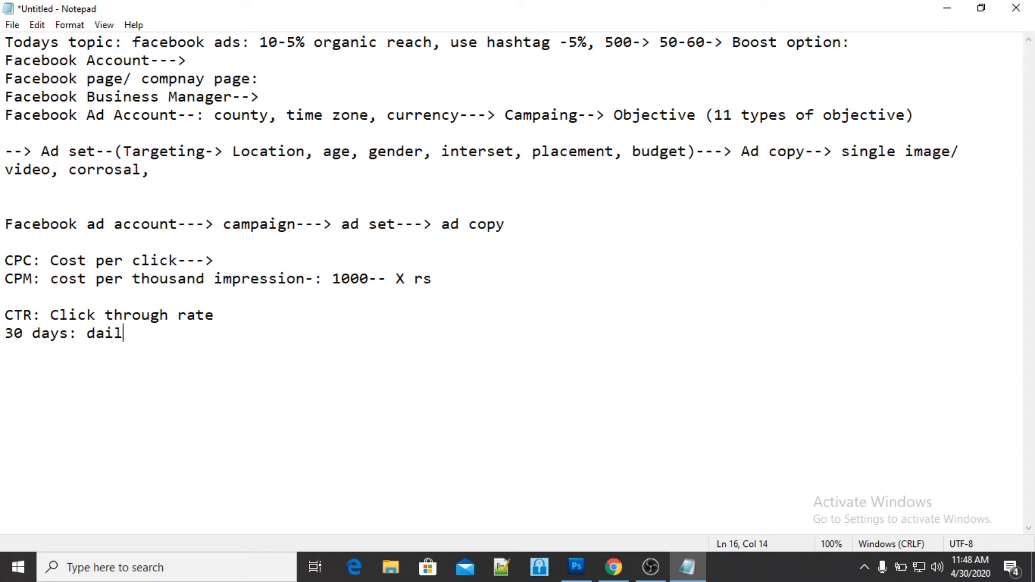
text(y budget- 20)
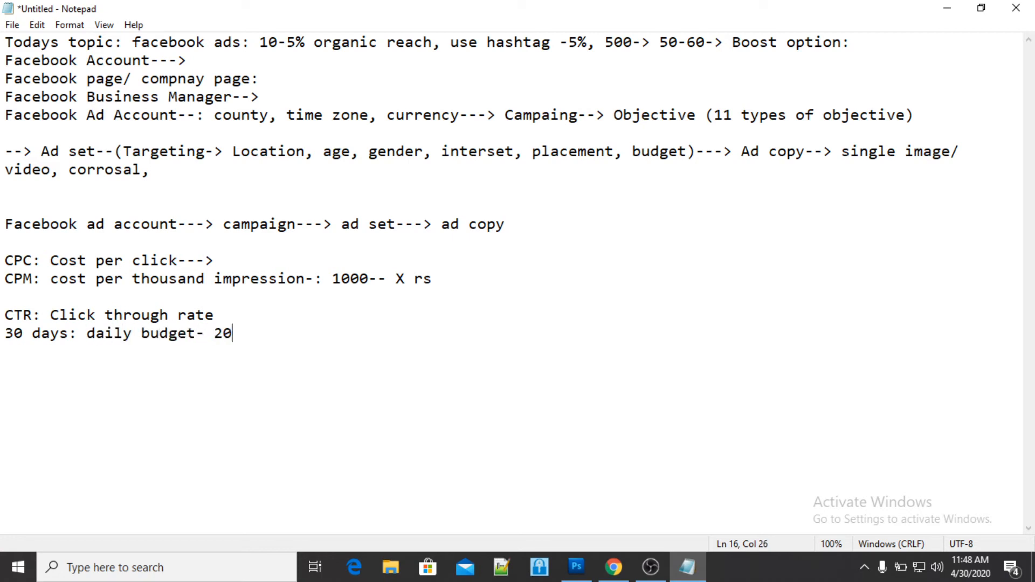
text(0 rs--> 6000)
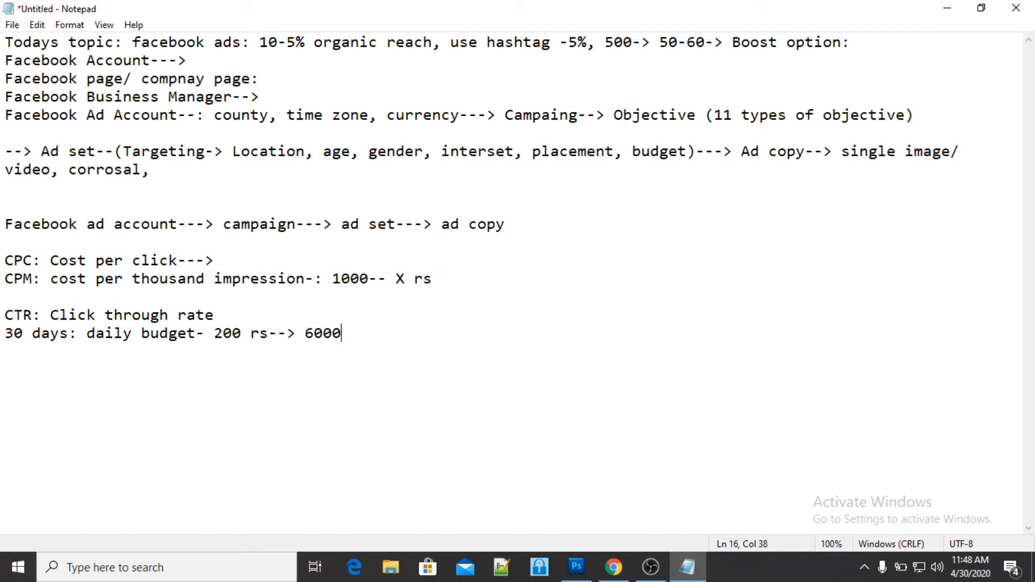
- Add the line "30 days: Lifetime budget ----> 6000" below the daily budget note
key(Return)
text(30 days)
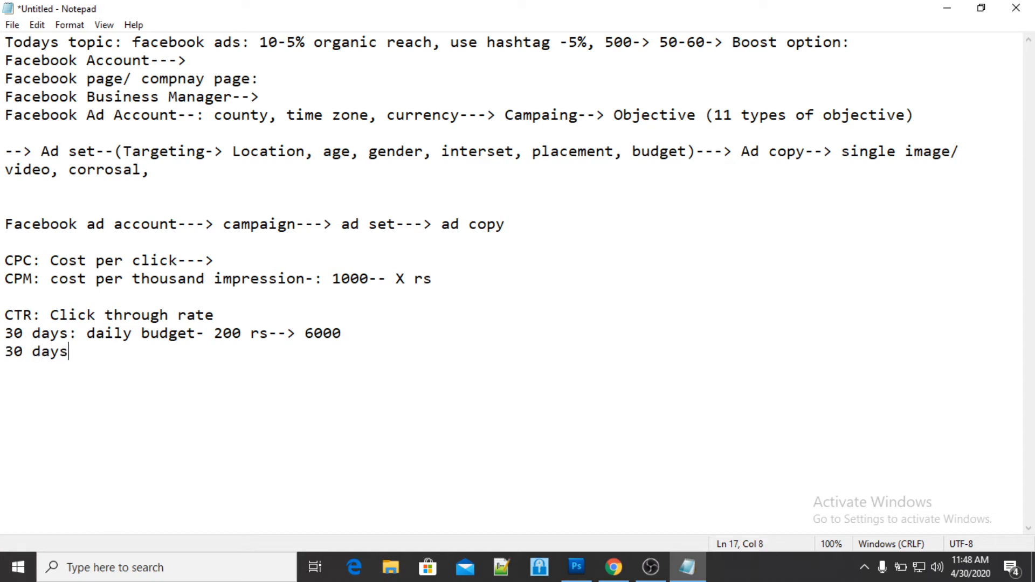
text(: Lifetime )
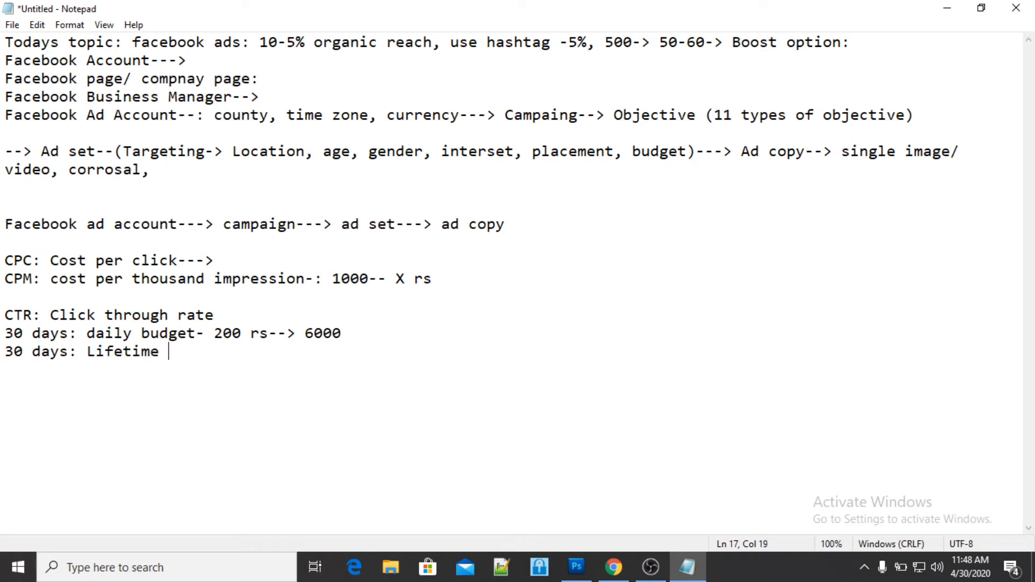
text(budget ----> )
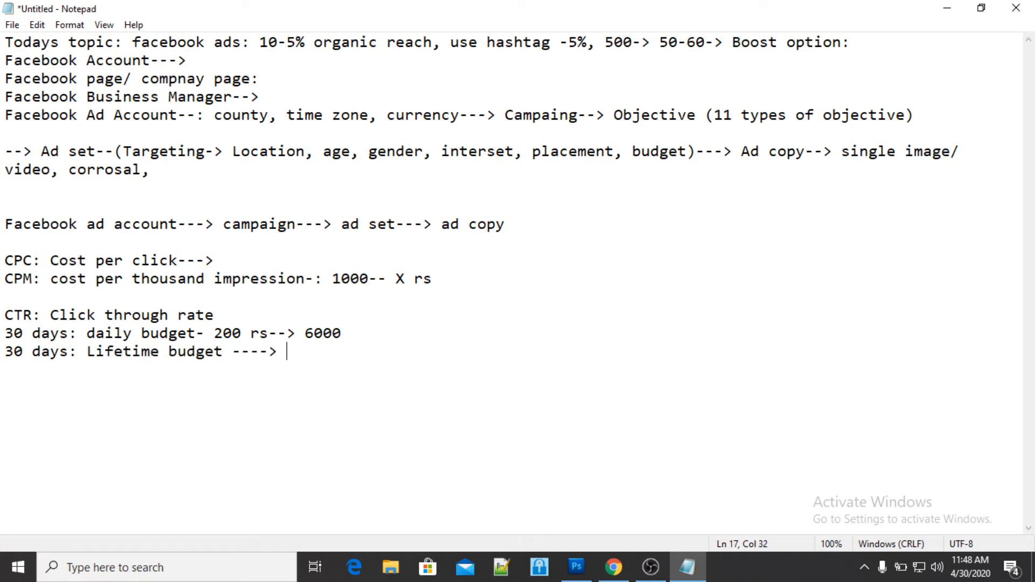
text(6000)
- Append "---> 200 rs" to the daily budget line and "--->" to the lifetime budget line
click(359, 326)
text(--->)
key(Down)
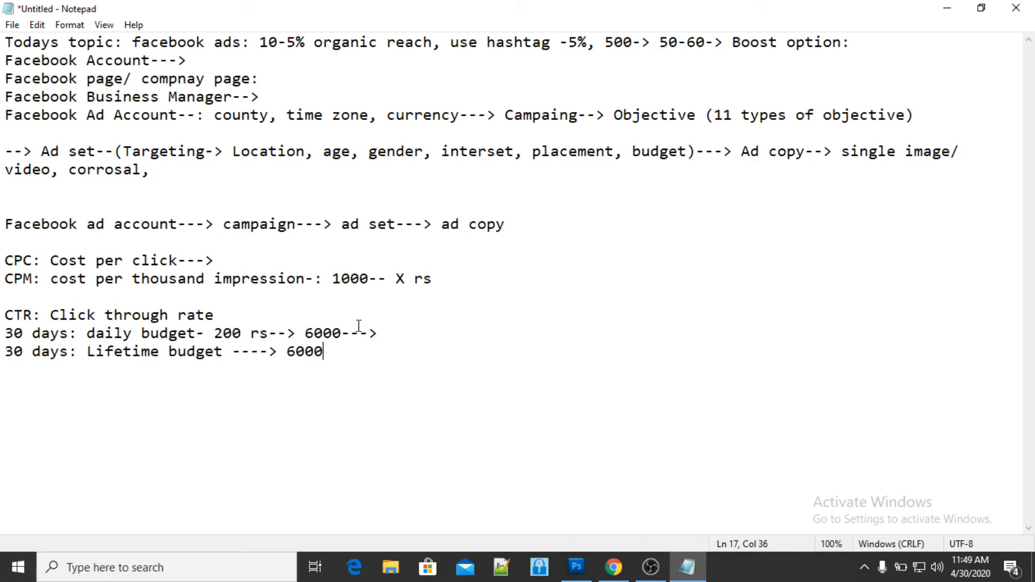
text(--->)
click(359, 330)
key(End)
text(200 rs)
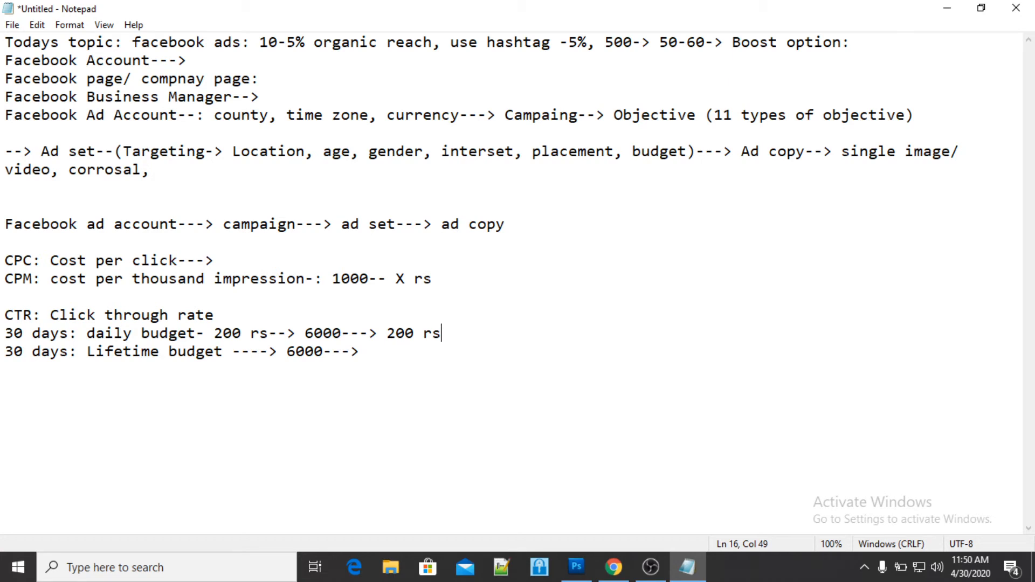
- Extend the lifetime budget line with the calculation "6000/30-200---> 500"
key(Down)
text(6000)
text(/30)
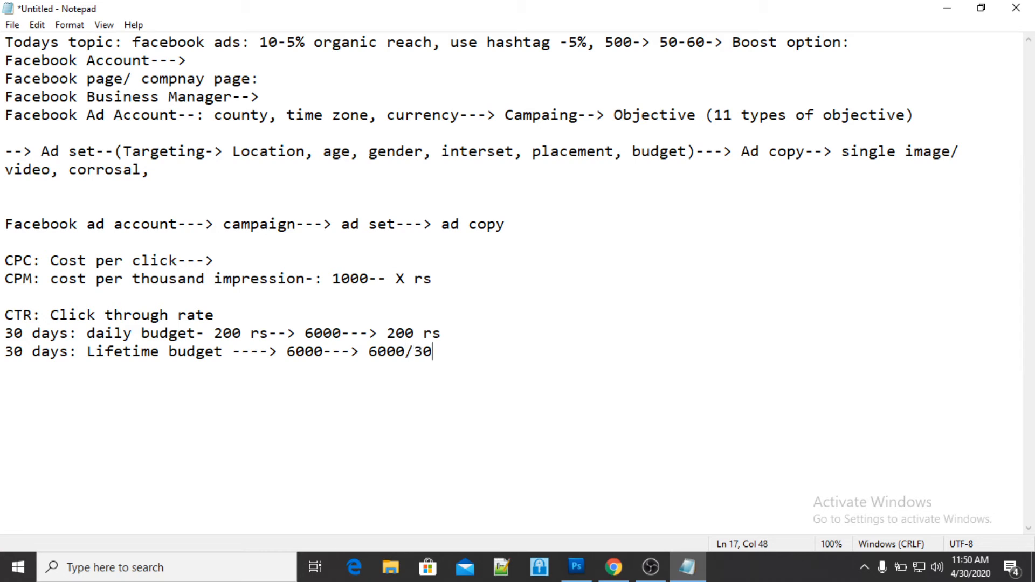
text(-200)
text(---> 500)
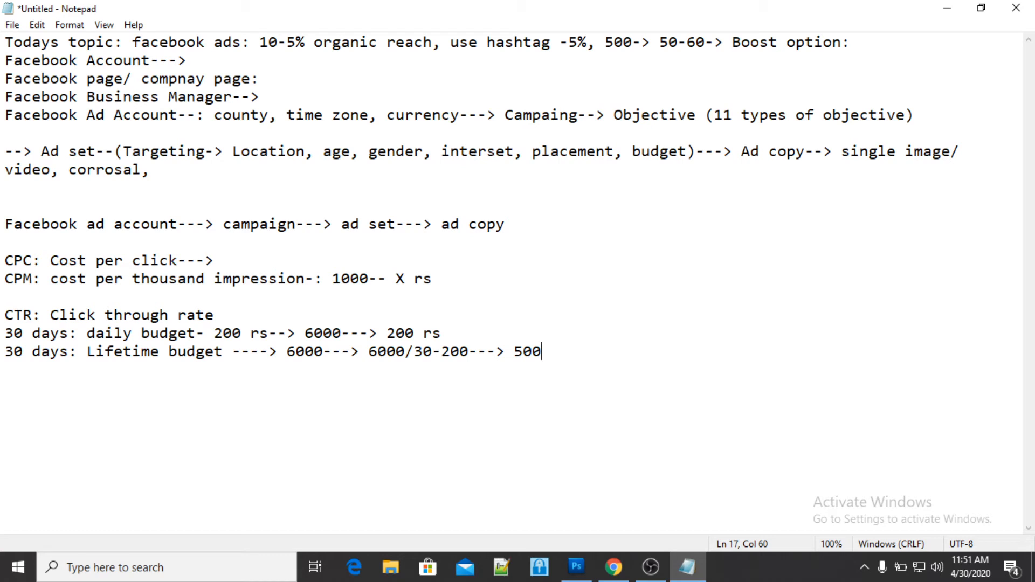
- Append "--> scheduling: time" to the end of the lifetime budget line
text(--> sc)
text(heduli)
key(BackSpace)
text(u)
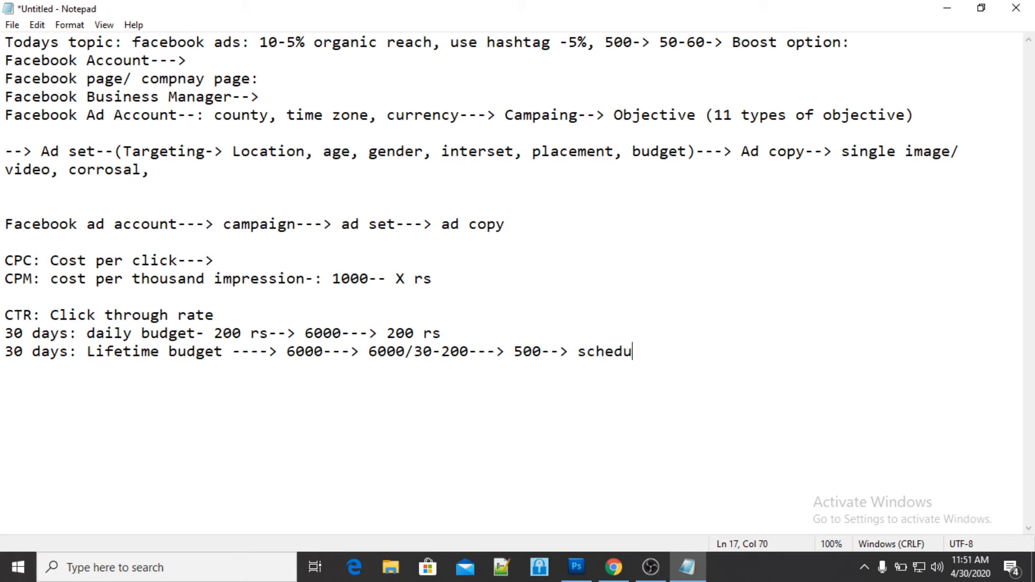
text(ling: ie)
key(BackSpace)
key(BackSpace)
key(BackSpace)
text(time)
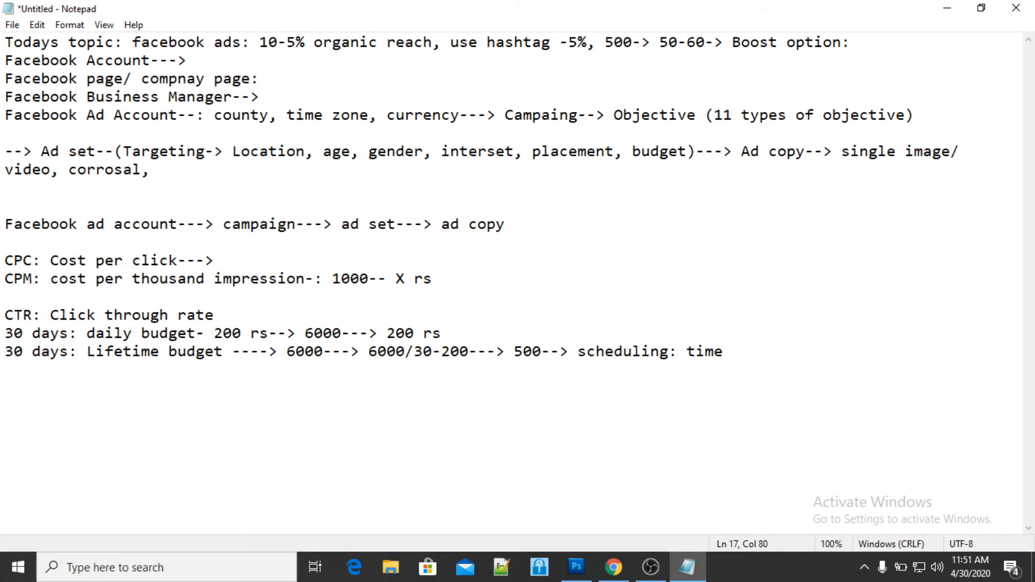
- Add the schedule line "1 may- 1st june---> 10Am-11Am-1PM, 4PM- 5PM--. 1 hours" below the lifetime budget note
key(Return)
text(1 may- 1st june)
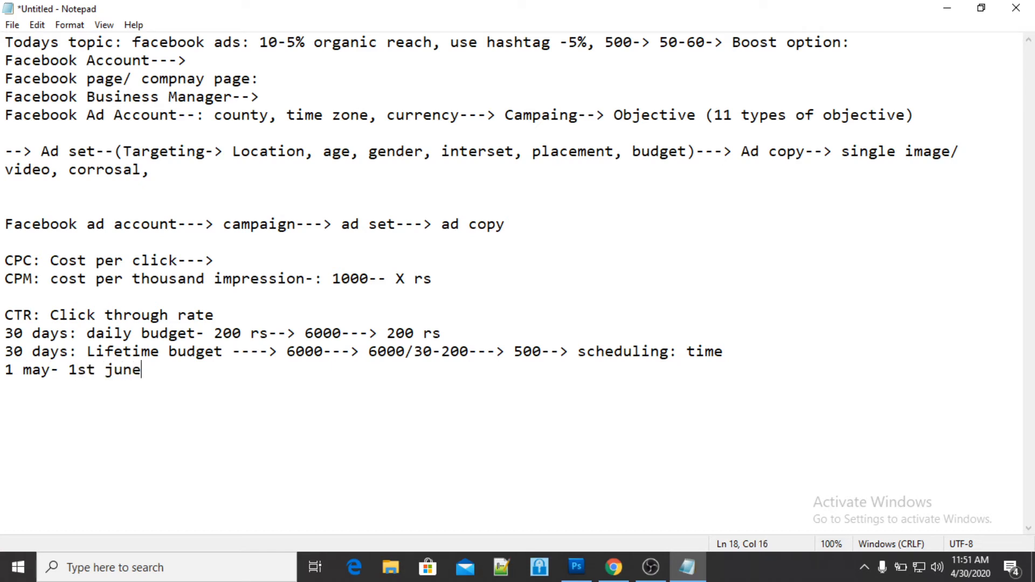
text(---> 10Am-11Am-)
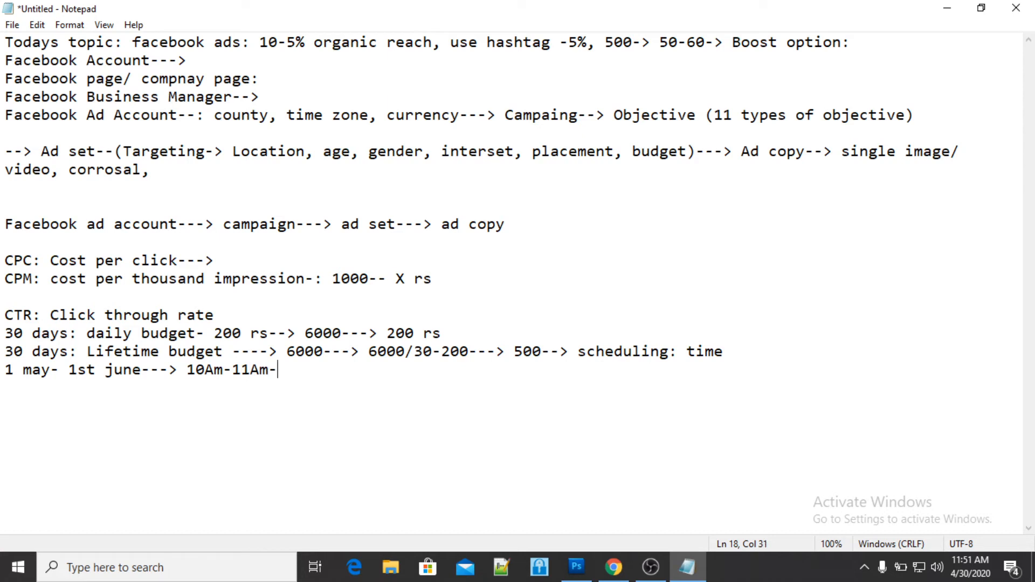
text(1PM)
text(, 4PM- 5PM)
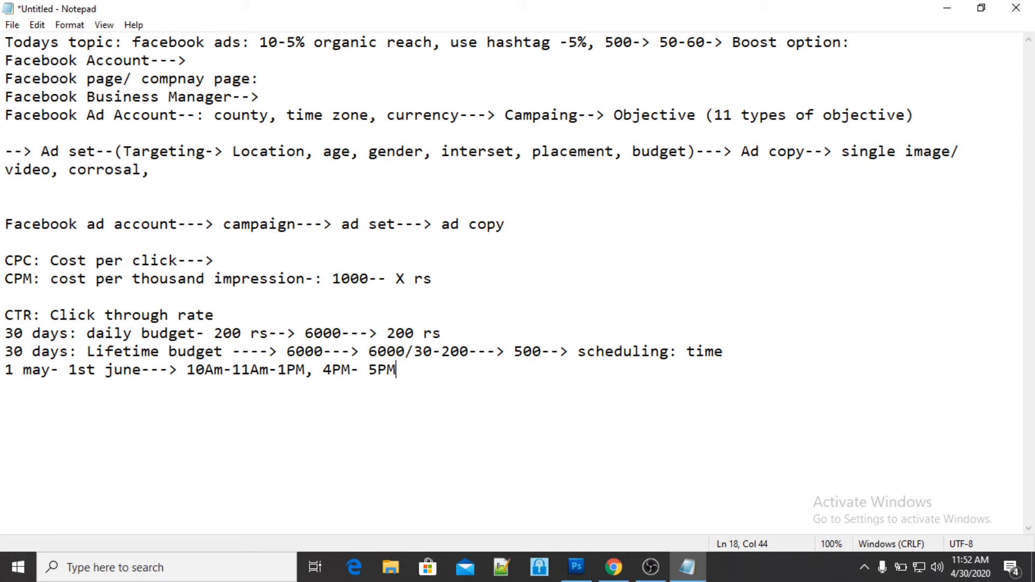
text(--. 1 hours)
- Switch to Ads Manager and change the ad set's budget type to Lifetime budget
key(alt+Tab)
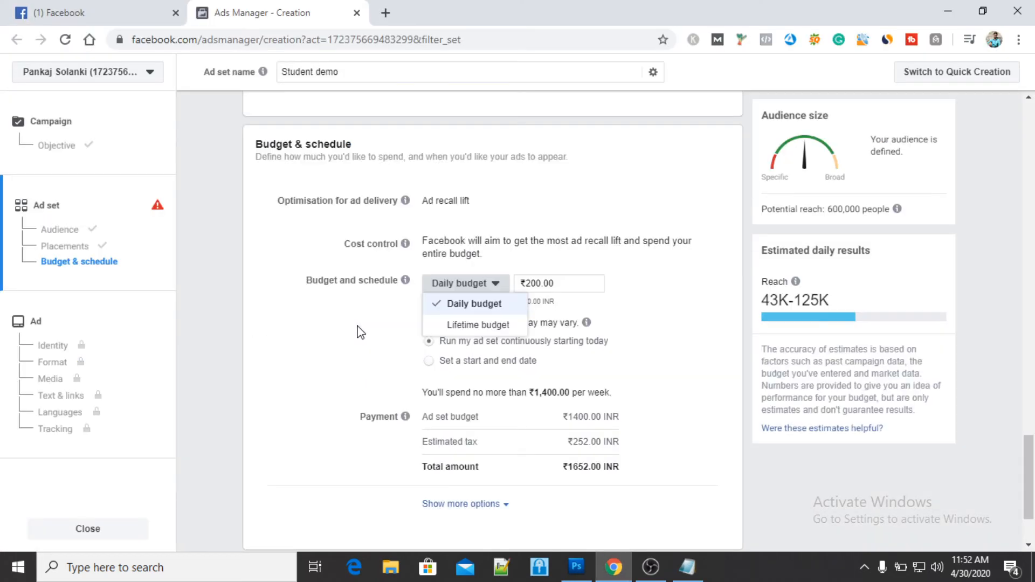
click(584, 282)
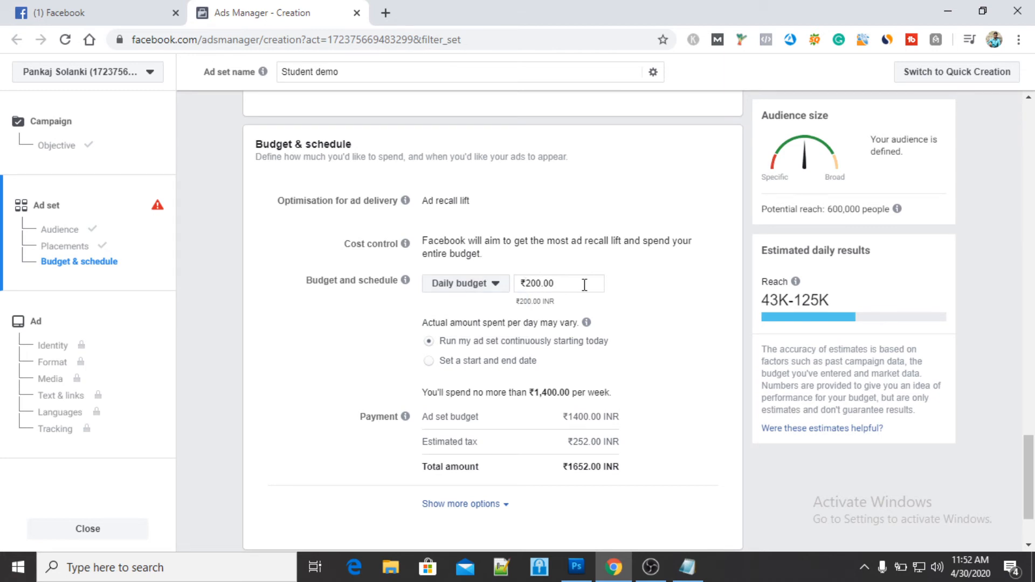
click(495, 288)
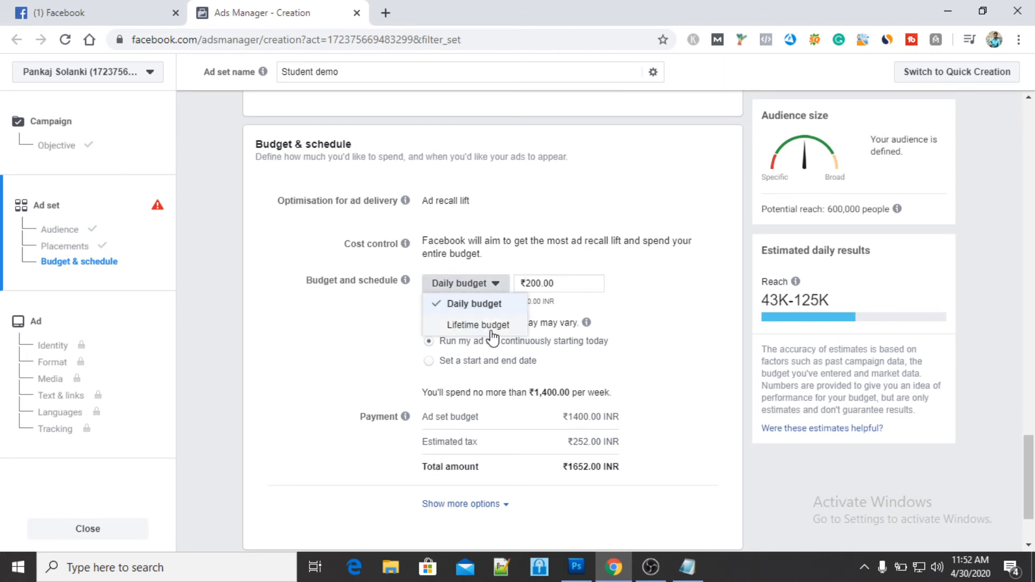
click(512, 324)
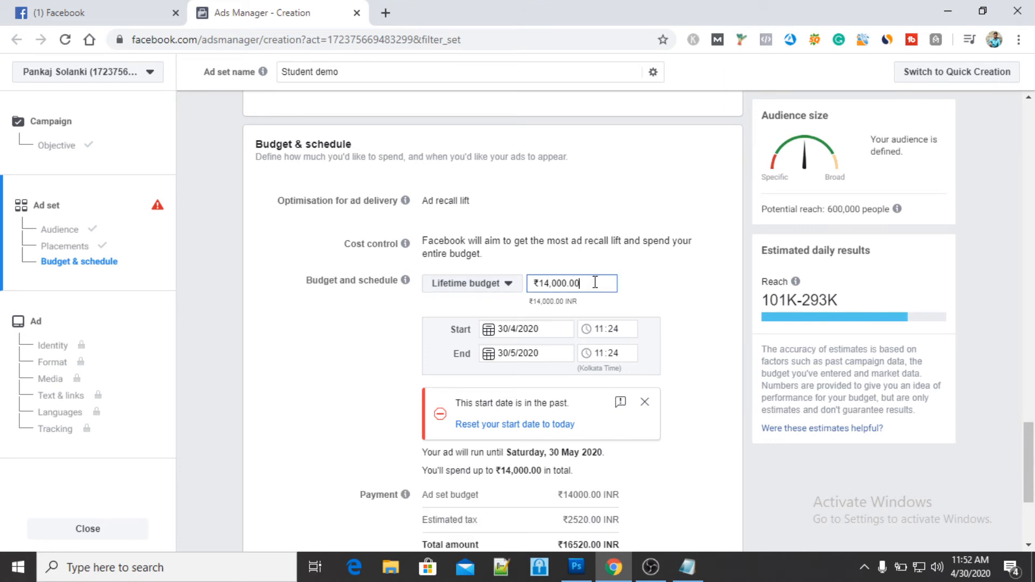
- Set the lifetime budget to ₹3,000 and reset the ad set's start date to today
drag(593, 282, 393, 290)
text(3000)
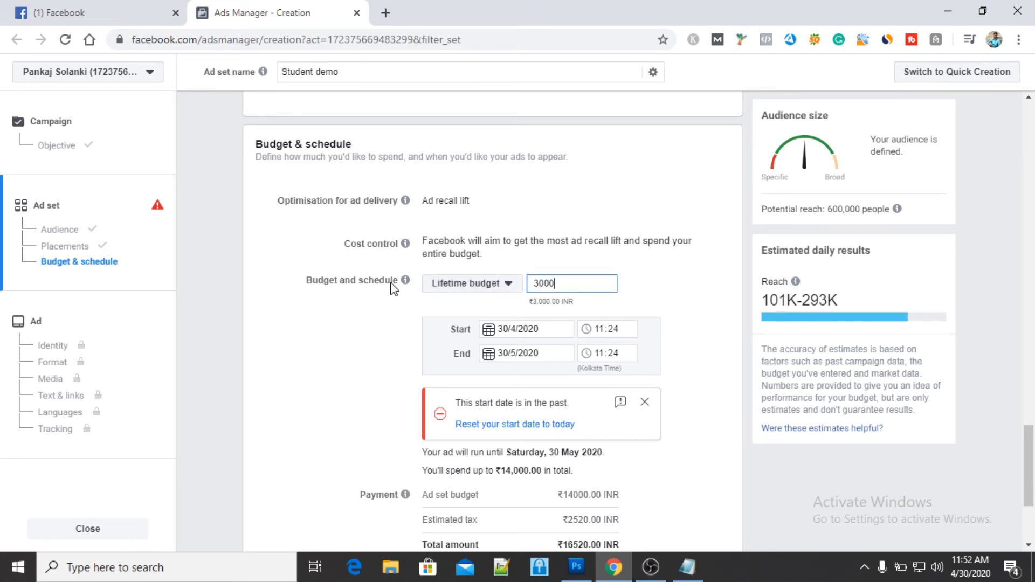
click(730, 326)
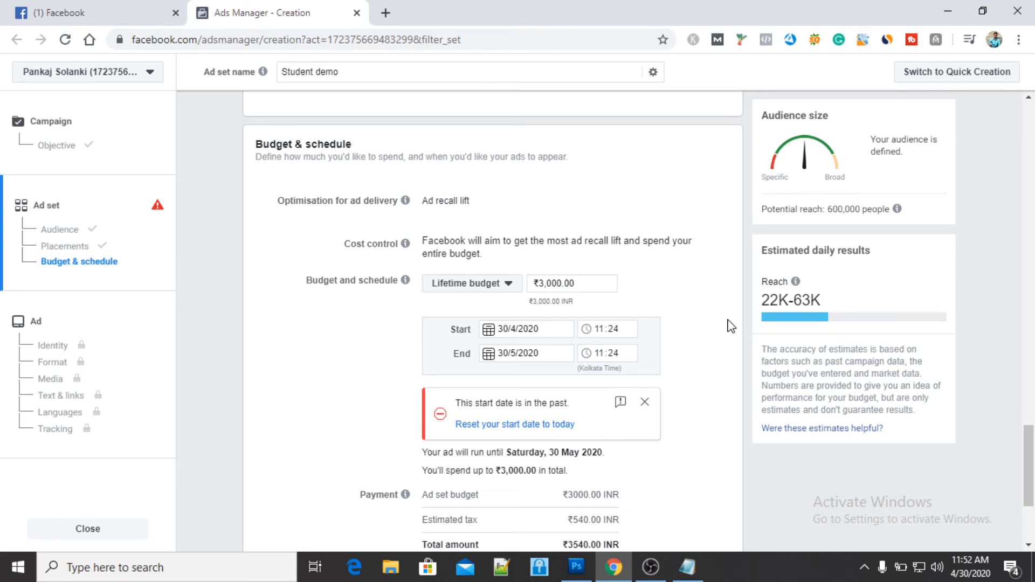
click(560, 426)
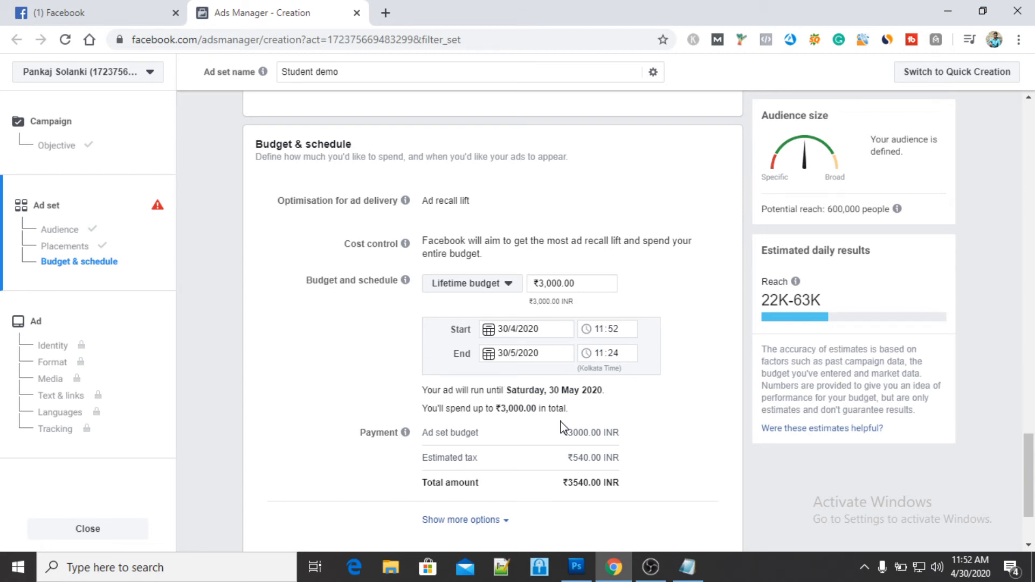
- Switch to Notepad and add the line "minimum budget-- > 40 Rs-> 72 Rs" below the schedule note
key(alt+Tab)
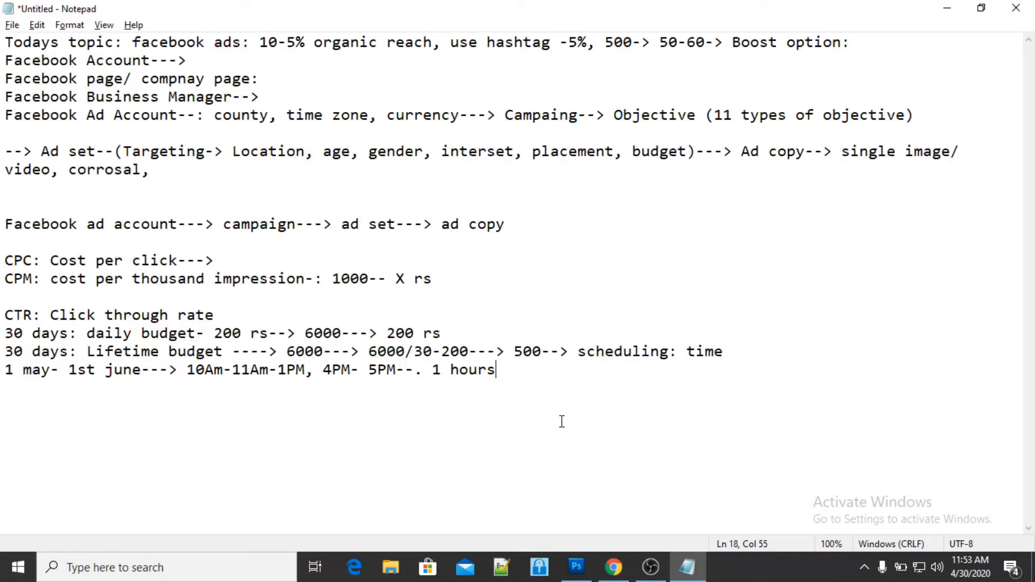
key(Return)
text(minimum budge)
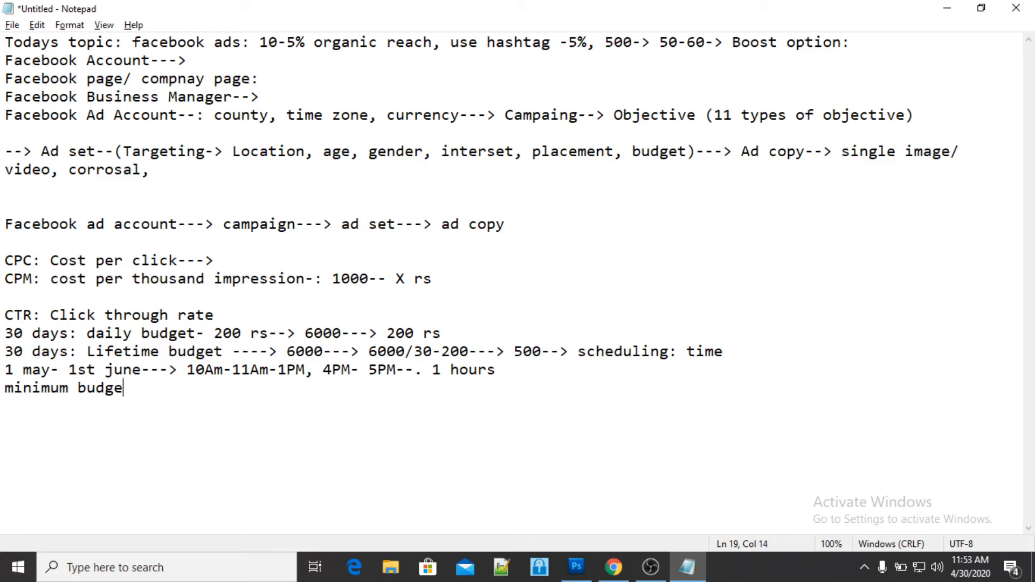
text(t-- >  40 Rs-)
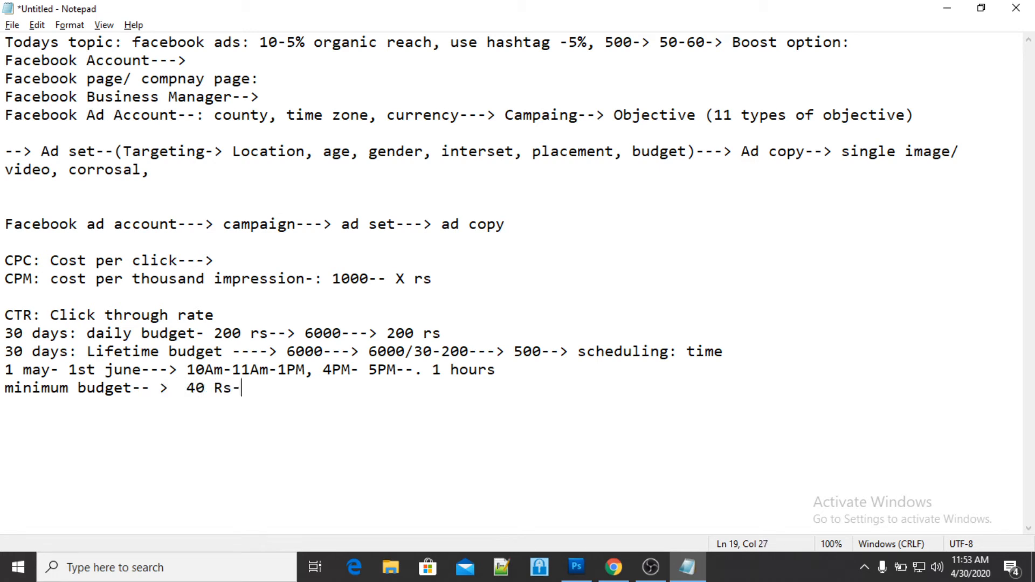
text(> 72 Rs)
- Switch to Ads Manager, change the ad set's budget type to Daily budget and set the amount to ₹50
key(alt+Tab)
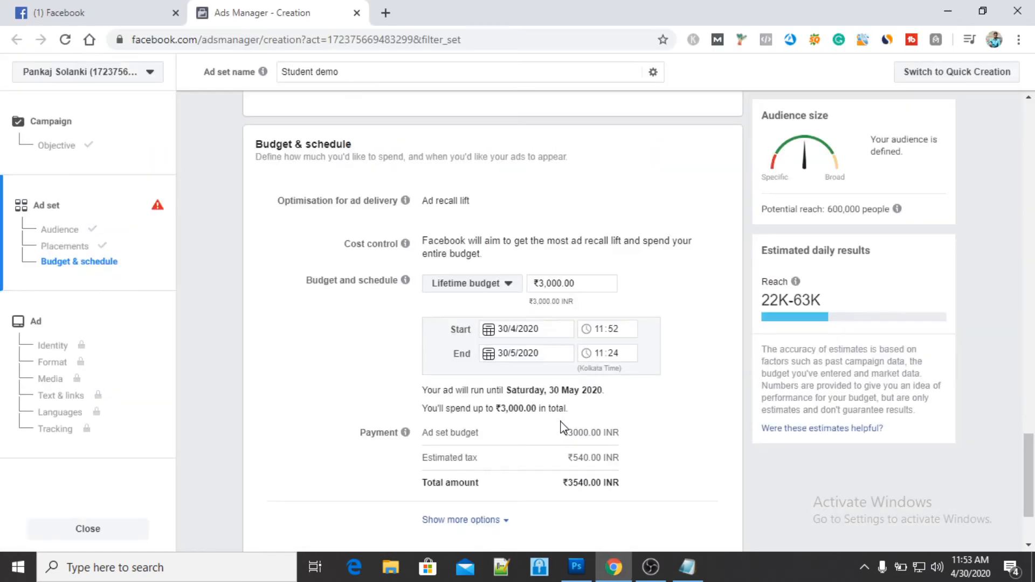
click(492, 291)
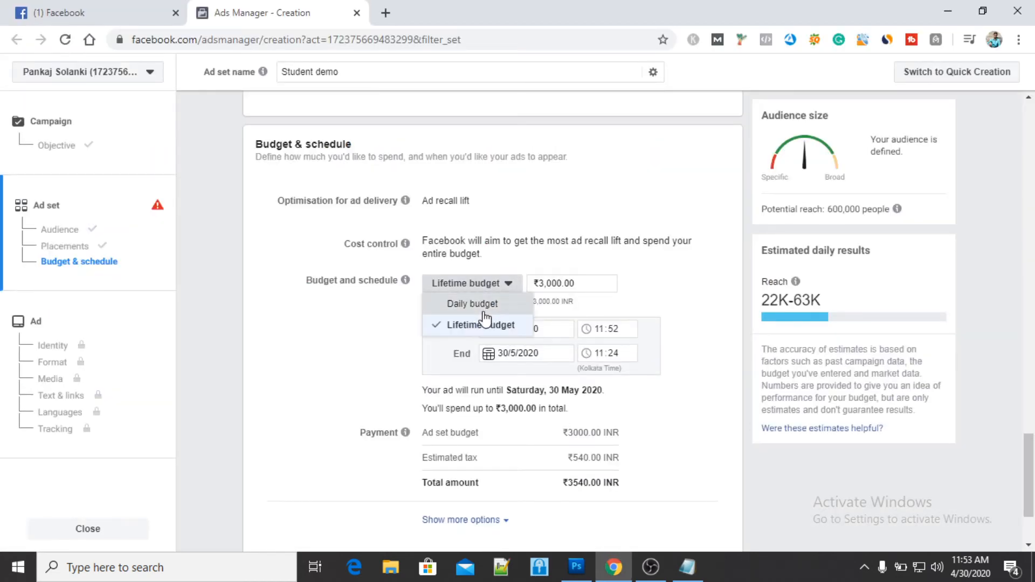
click(514, 303)
click(585, 285)
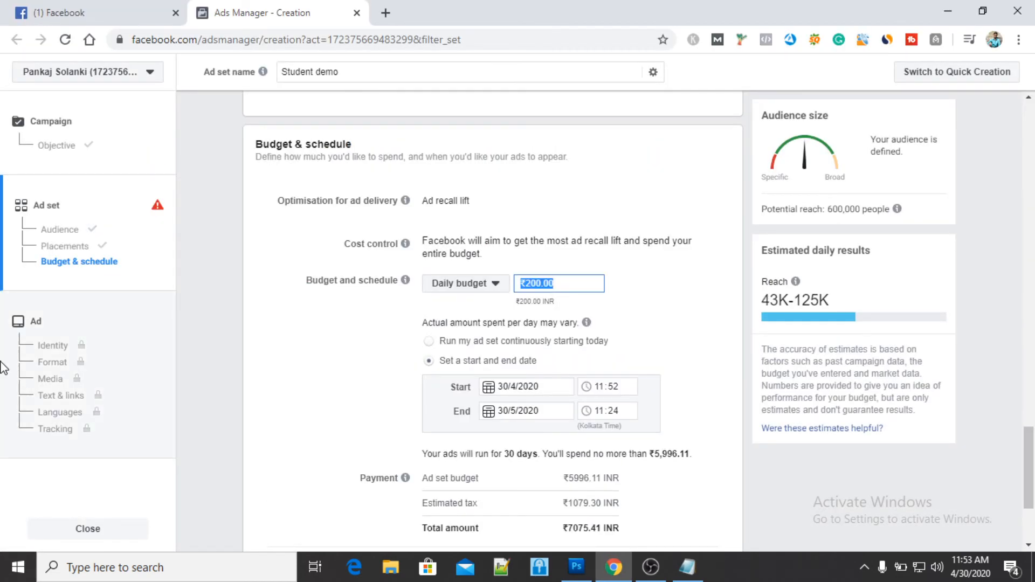
text(50)
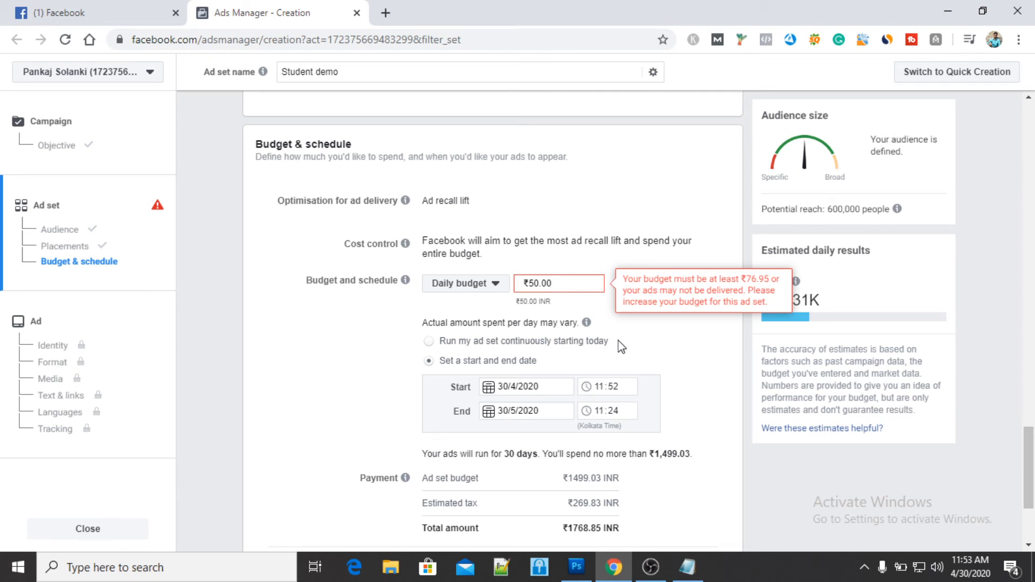
- Switch to Notepad and append "--100" to the minimum budget line
key(alt+Tab)
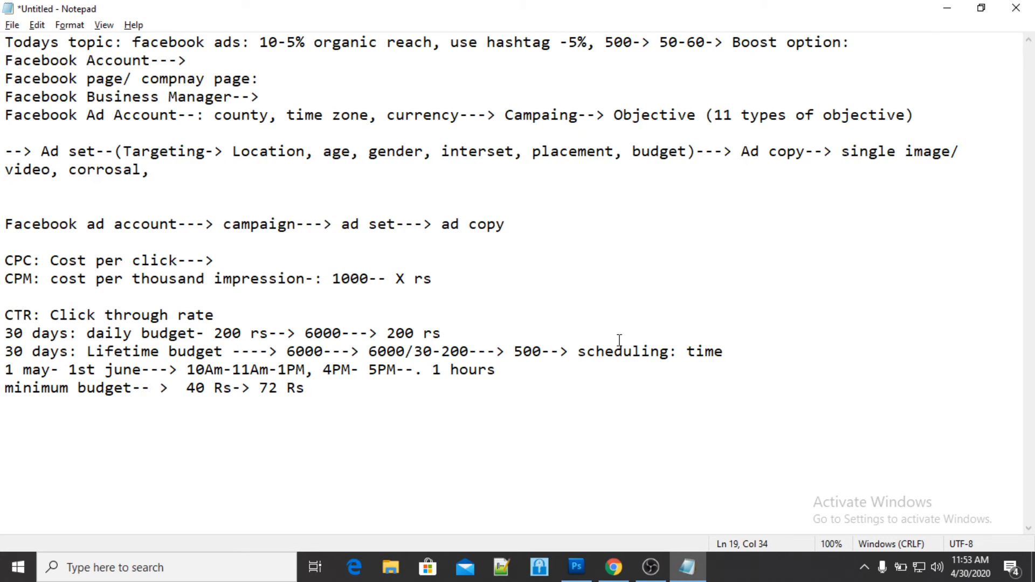
text(--100)
- Switch to Ads Manager and set the daily budget to ₹200, ₹300 and finally ₹100 to compare the estimated reach
key(alt+Tab)
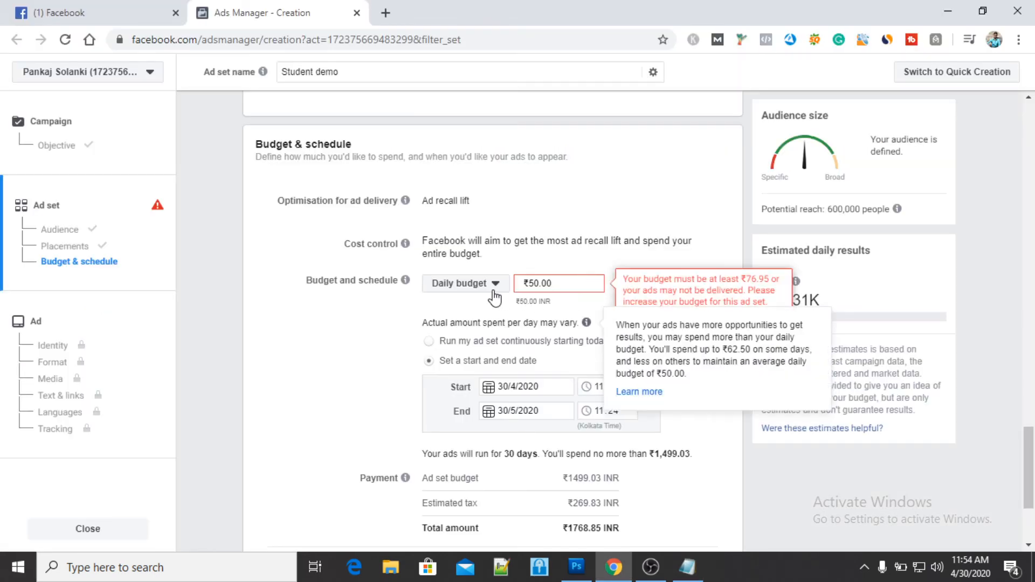
drag(559, 282, 517, 288)
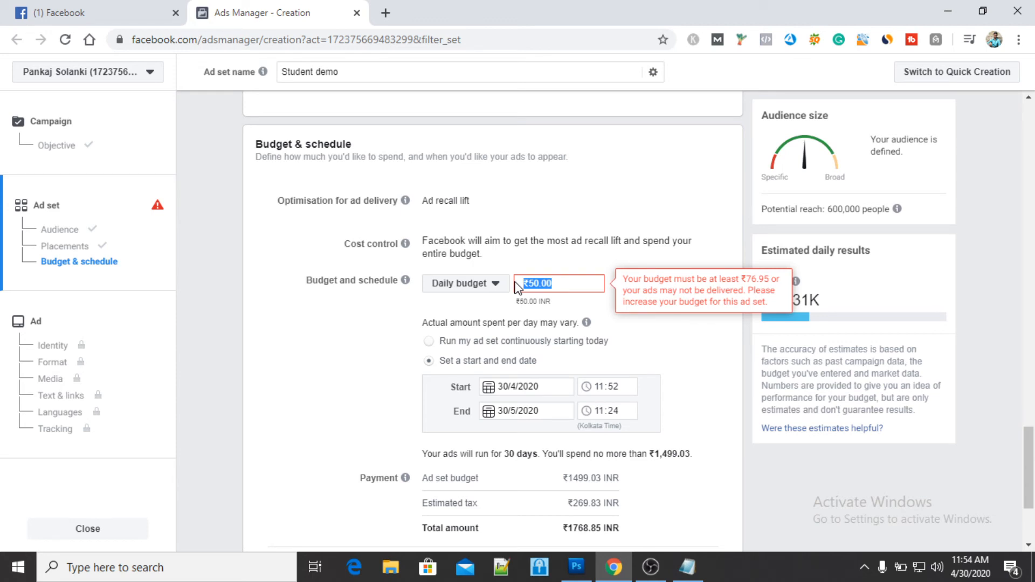
text(200)
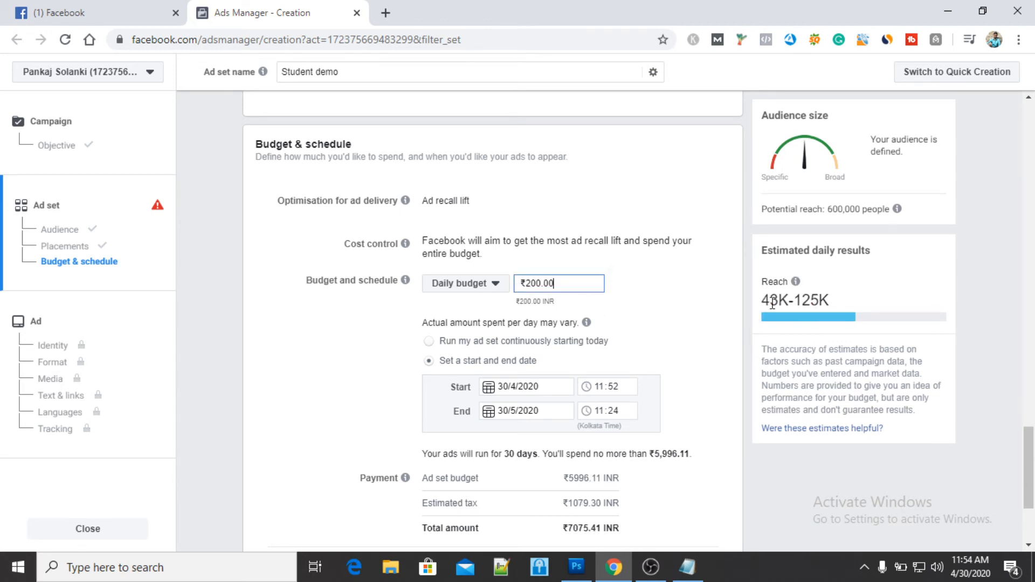
mouse_move(796, 281)
drag(584, 283, 441, 286)
text(300)
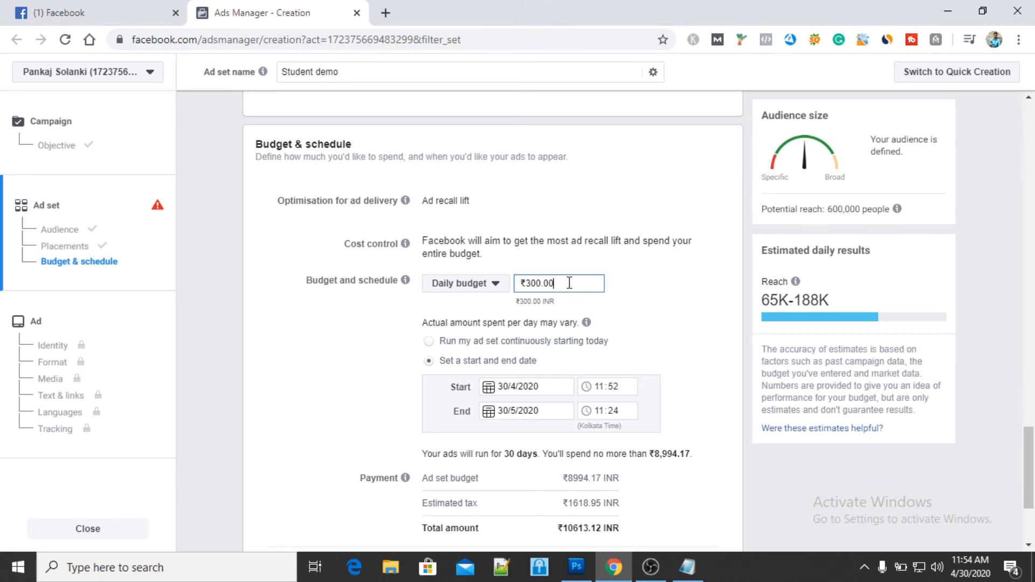
drag(569, 283, 482, 295)
text(100)
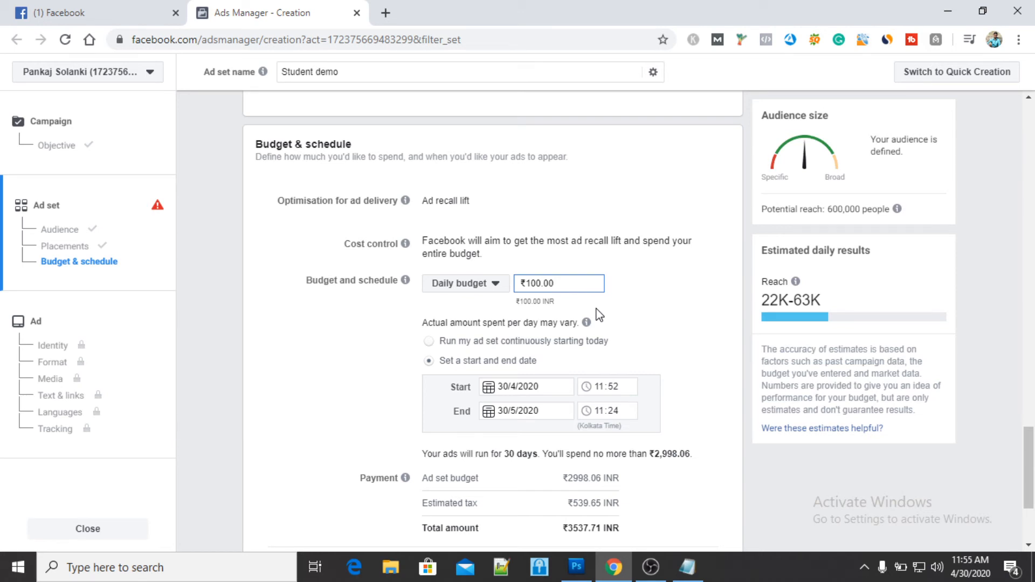
- Dismiss the objective error and expand the additional budget and schedule options
scroll(658, 335, down, 3)
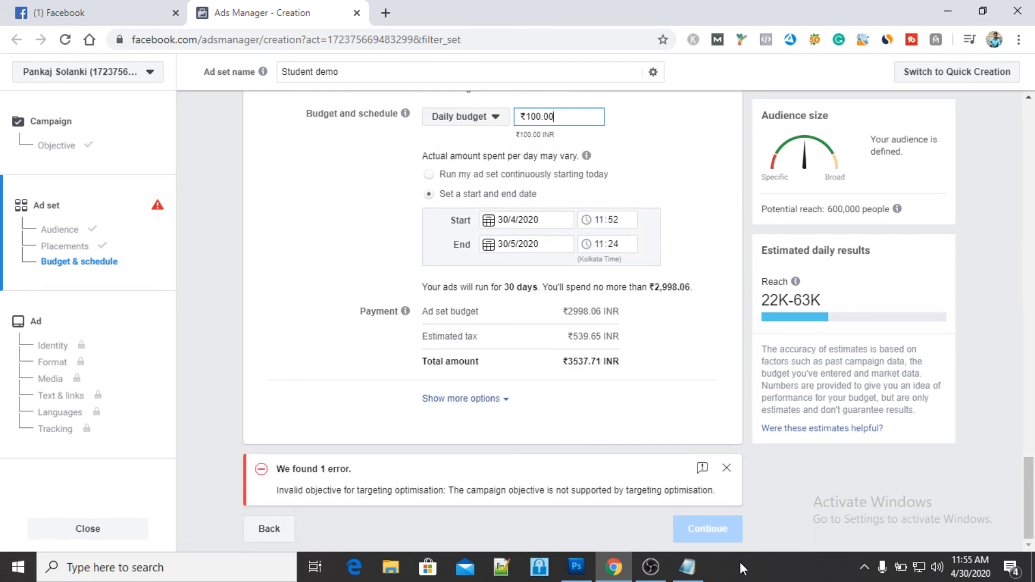
click(726, 467)
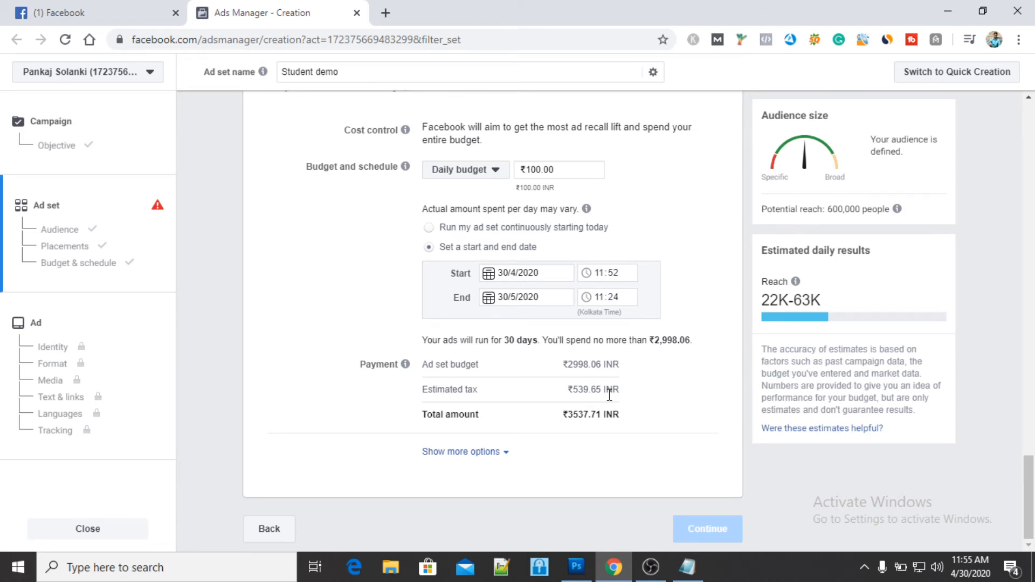
click(482, 453)
scroll(539, 439, down, 2)
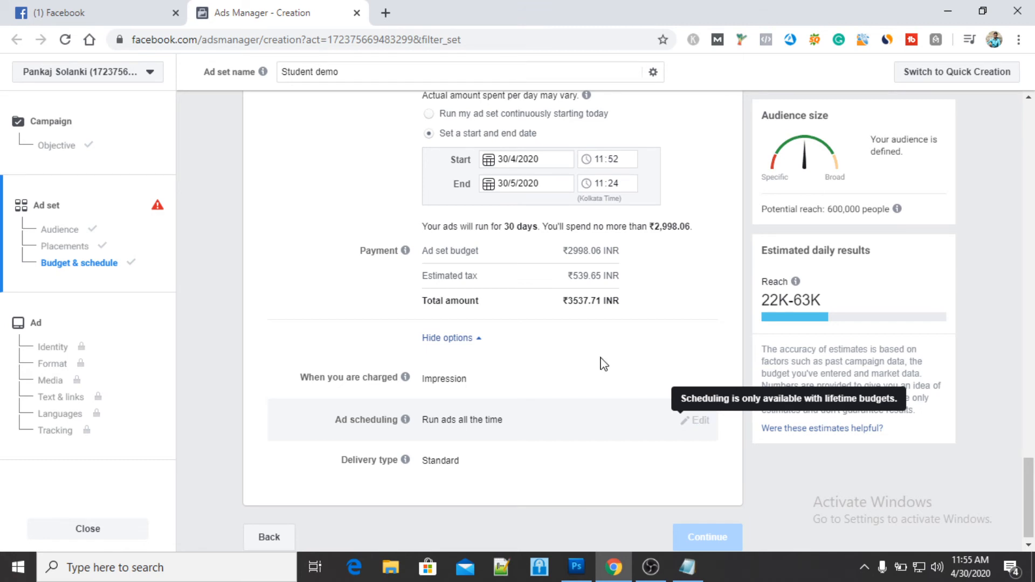
- Change the ad set's budget type back to Lifetime budget
scroll(597, 360, up, 3)
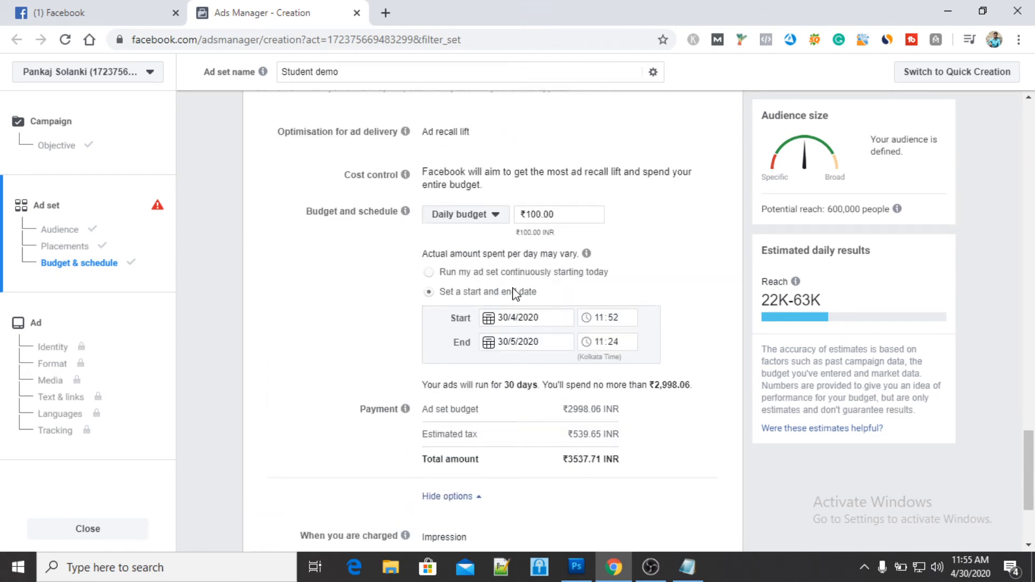
click(474, 213)
click(475, 255)
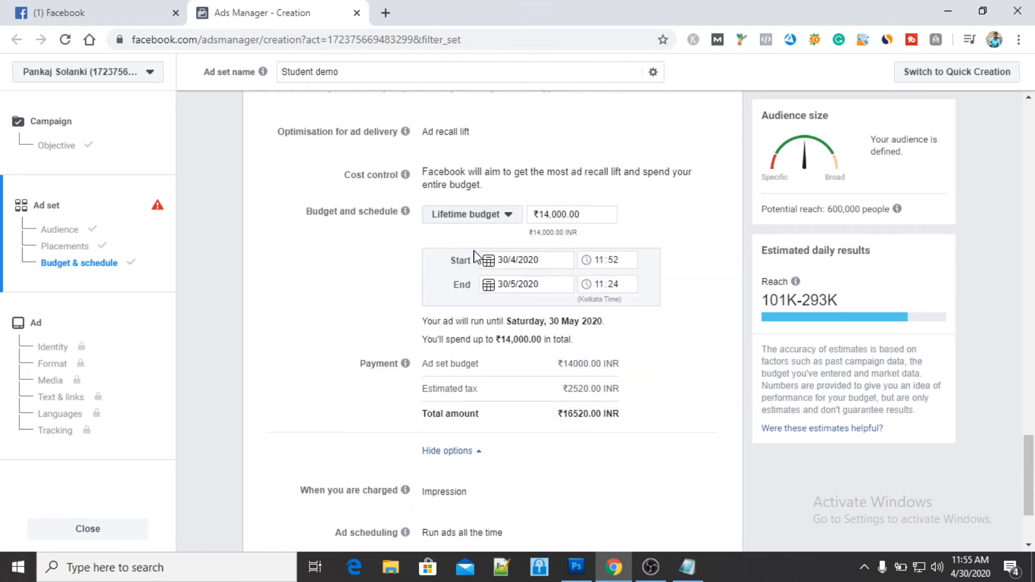
- Edit the ad scheduling setting and choose to run ads on a schedule
scroll(591, 439, down, 3)
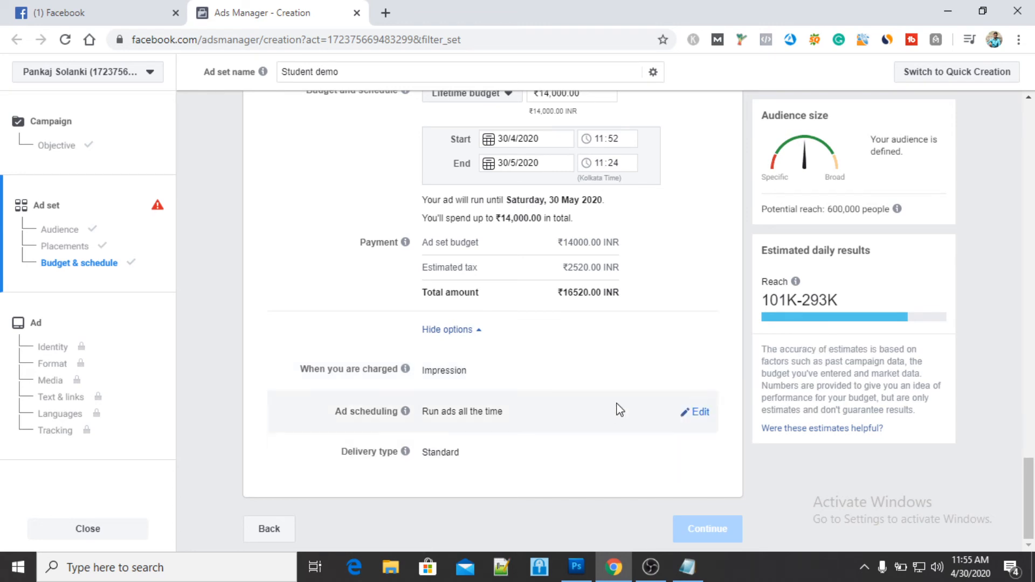
click(695, 413)
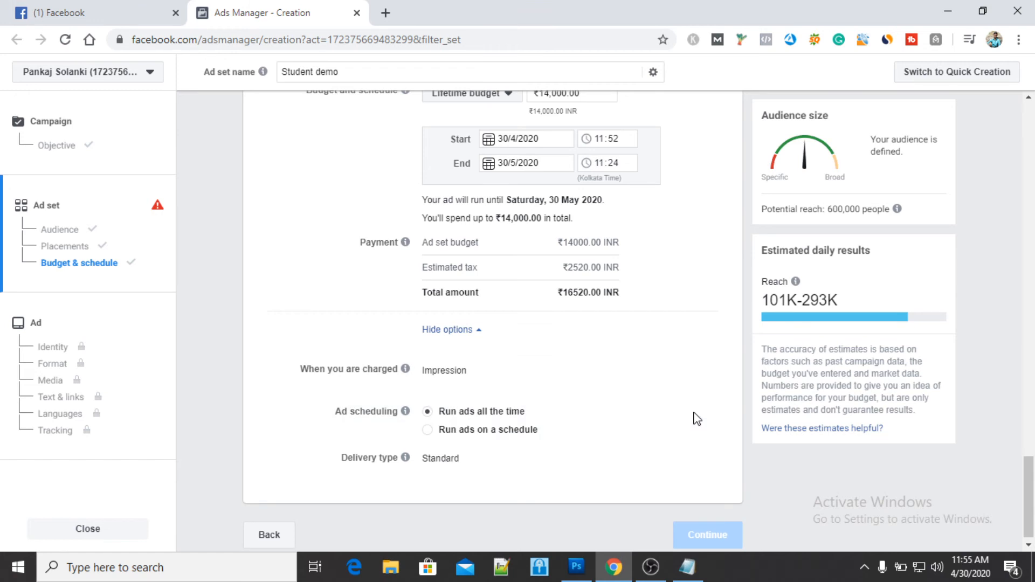
click(439, 430)
scroll(439, 437, down, 4)
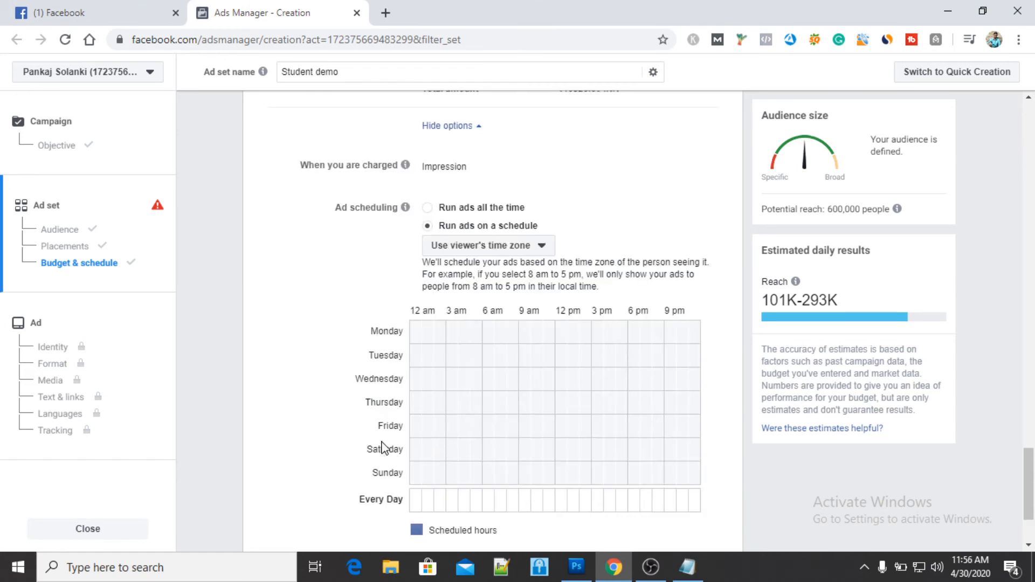
- Schedule the ads at 5 am on Tuesday, Wednesday and Friday, and at 9 am on Friday
click(477, 366)
click(476, 380)
click(475, 425)
click(525, 425)
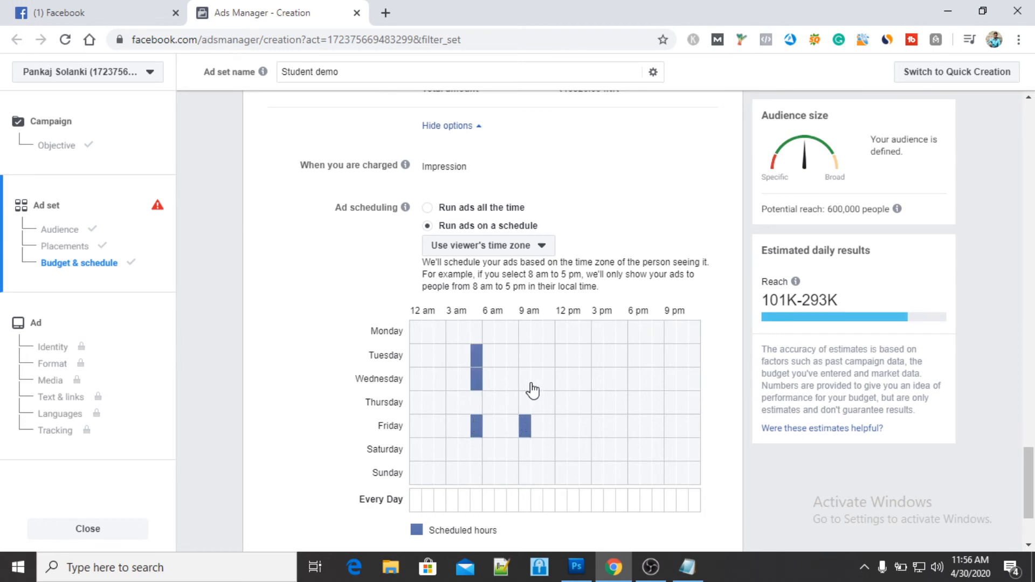
- Schedule the ads every day for the 7 am, 9 am, 11 am and 2 pm hours
click(501, 504)
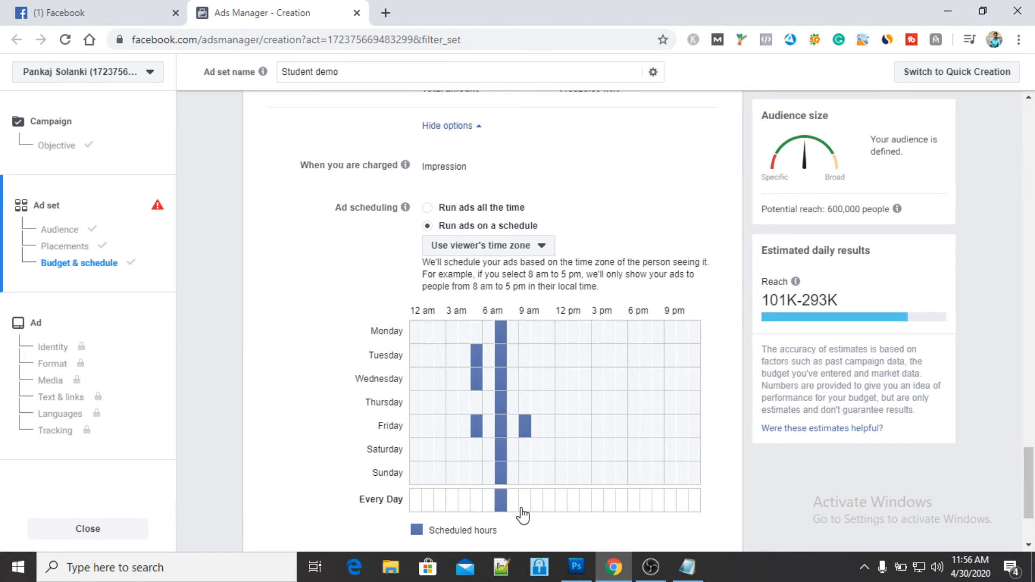
click(524, 505)
click(550, 502)
click(585, 502)
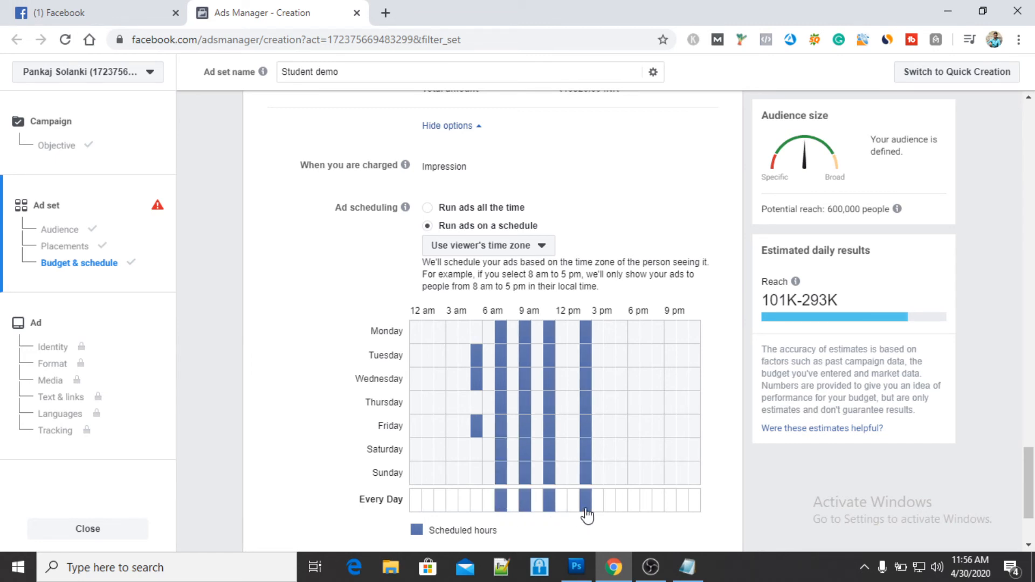
- Remove Sunday from the scheduled 7 am, 9 am, 11 am and 2 pm hours
click(502, 480)
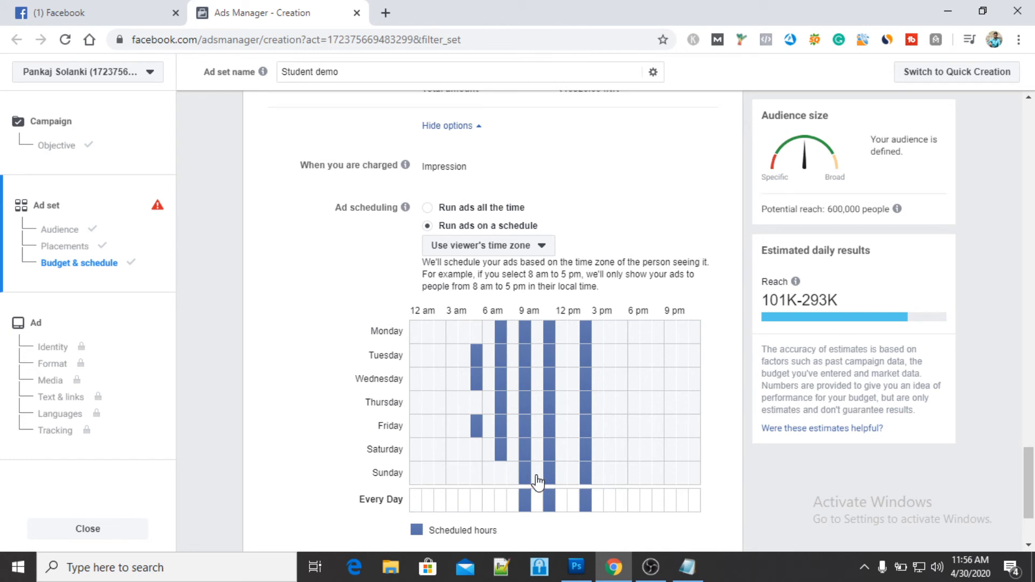
click(524, 481)
click(545, 480)
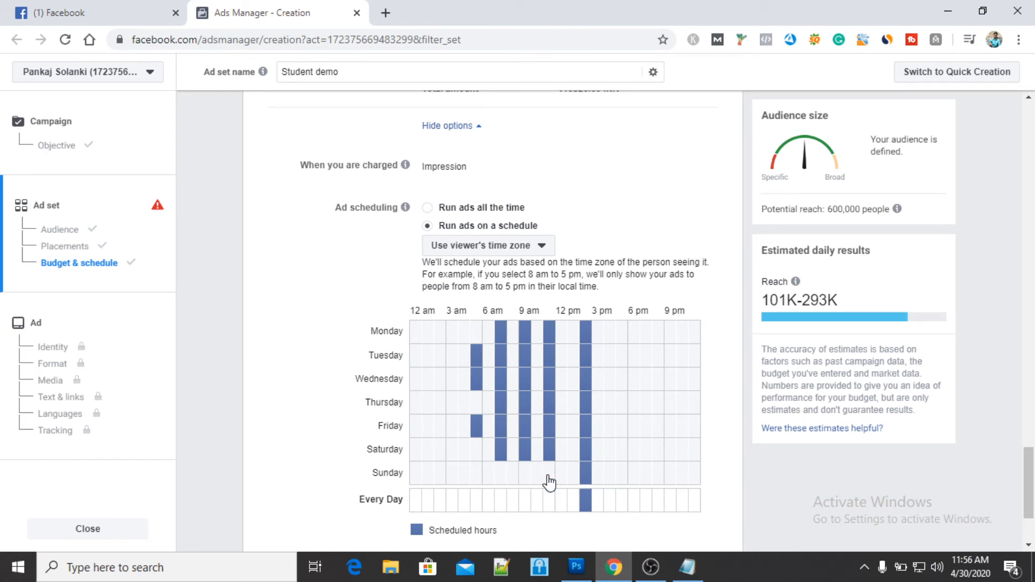
click(595, 474)
click(574, 477)
click(586, 476)
click(596, 477)
click(573, 475)
- Set the ad scheduling back to run ads all the time
scroll(579, 479, down, 2)
scroll(579, 479, up, 1)
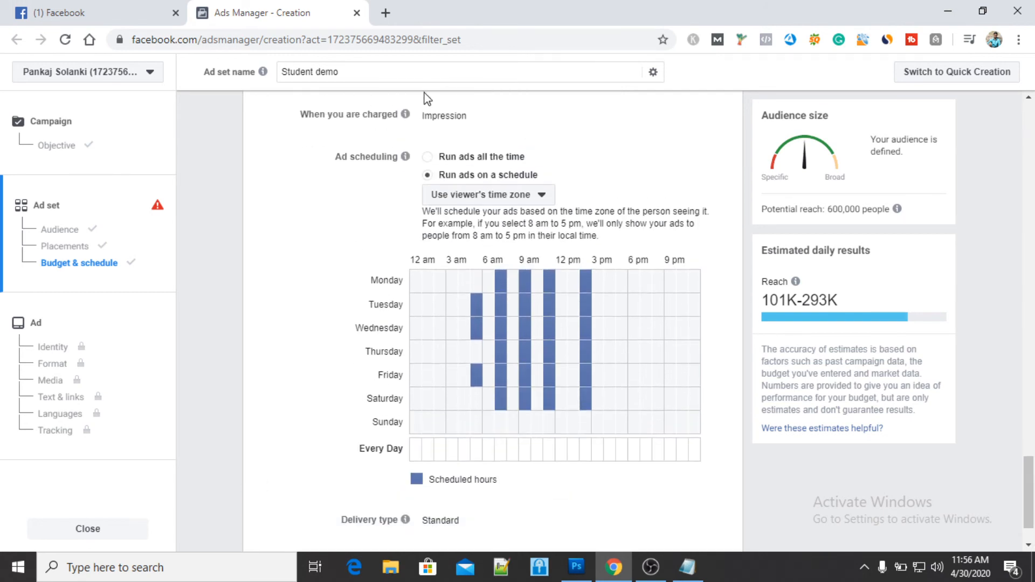
click(440, 157)
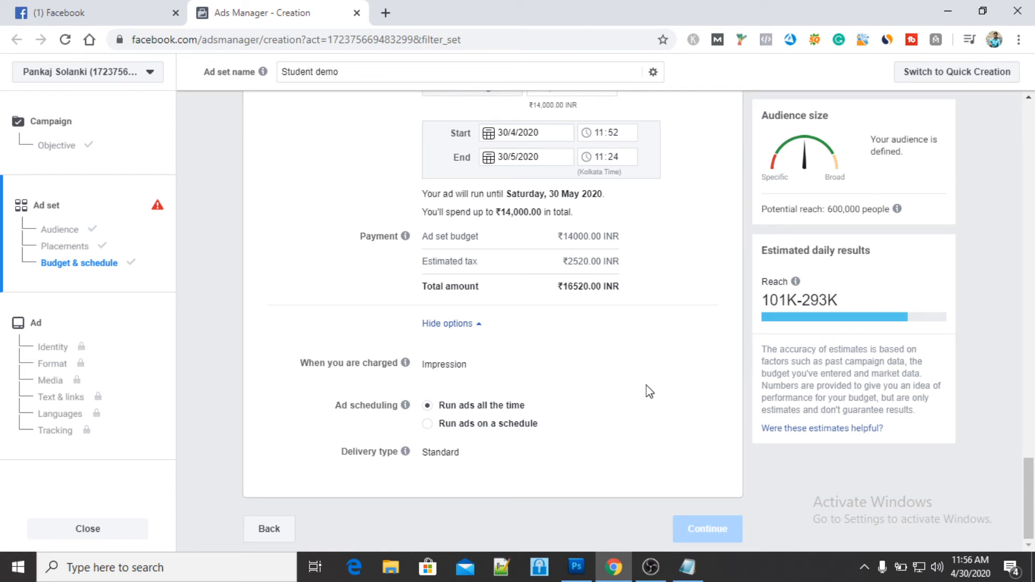
- Switch to Notepad and add the lines "Standard:" and "Accelerated:" below the minimum budget note
key(alt+Tab)
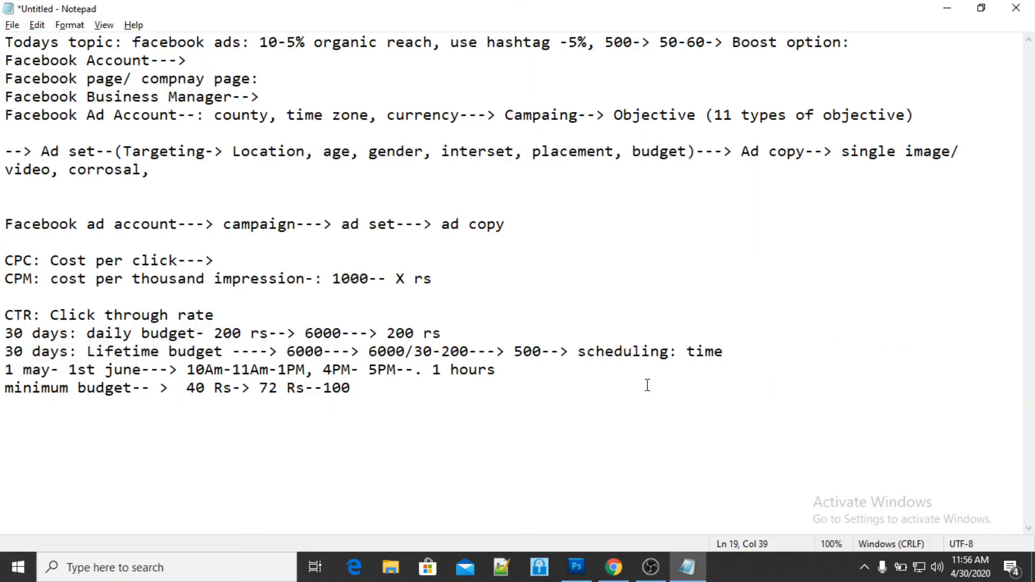
key(Return)
text(Standard)
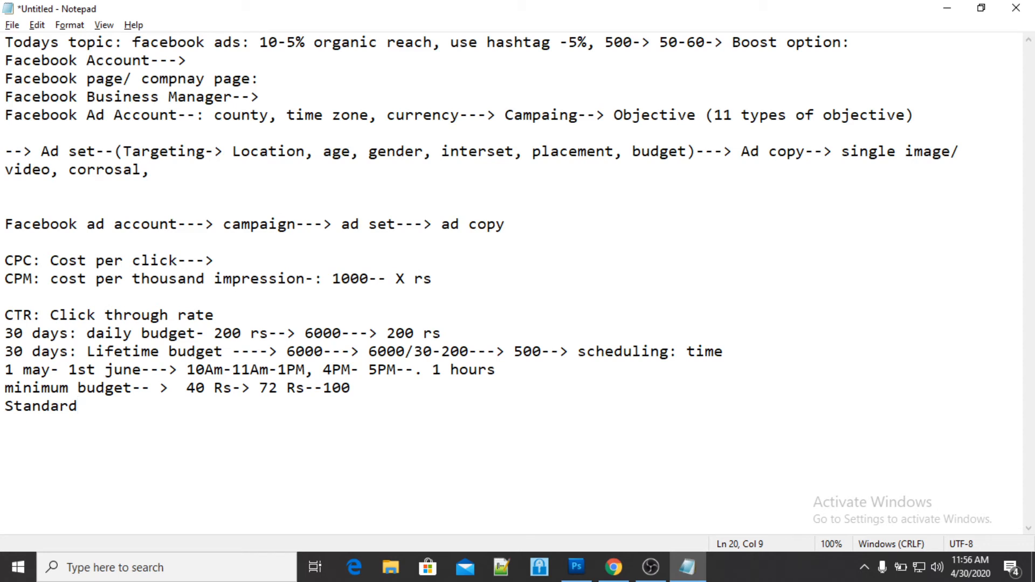
key(Return)
text(Accelerated)
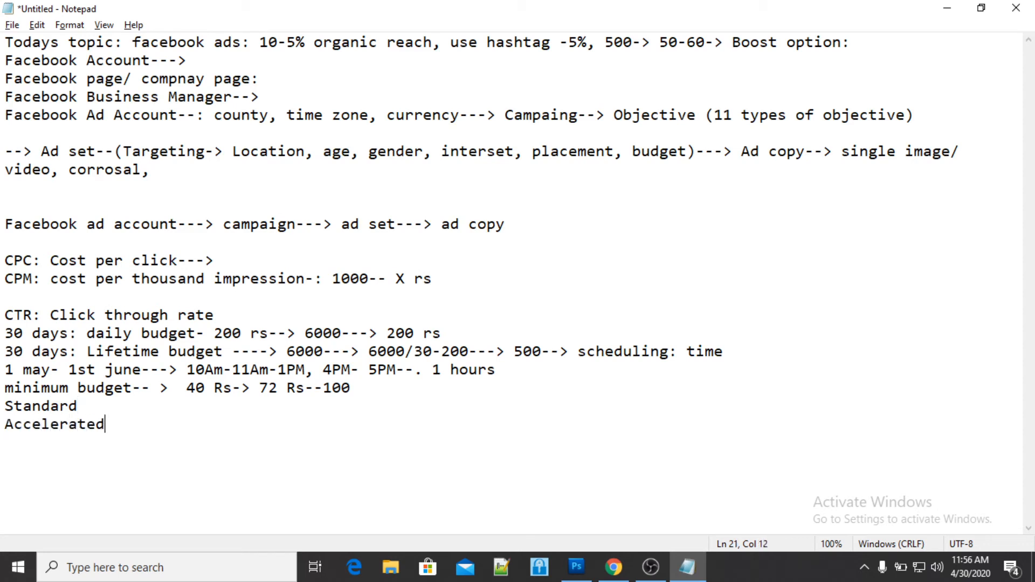
text(:)
key(Up)
text(:)
- Switch to Ads Manager, reload the ad creation page and resume the saved "Digital marketing demo workshop" draft
key(alt+Tab)
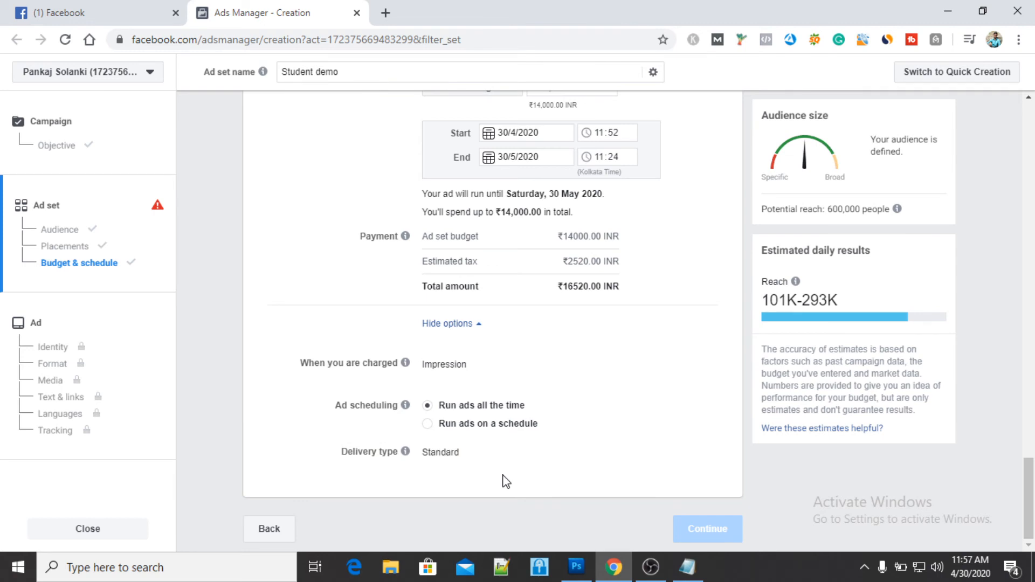
scroll(585, 286, up, 10)
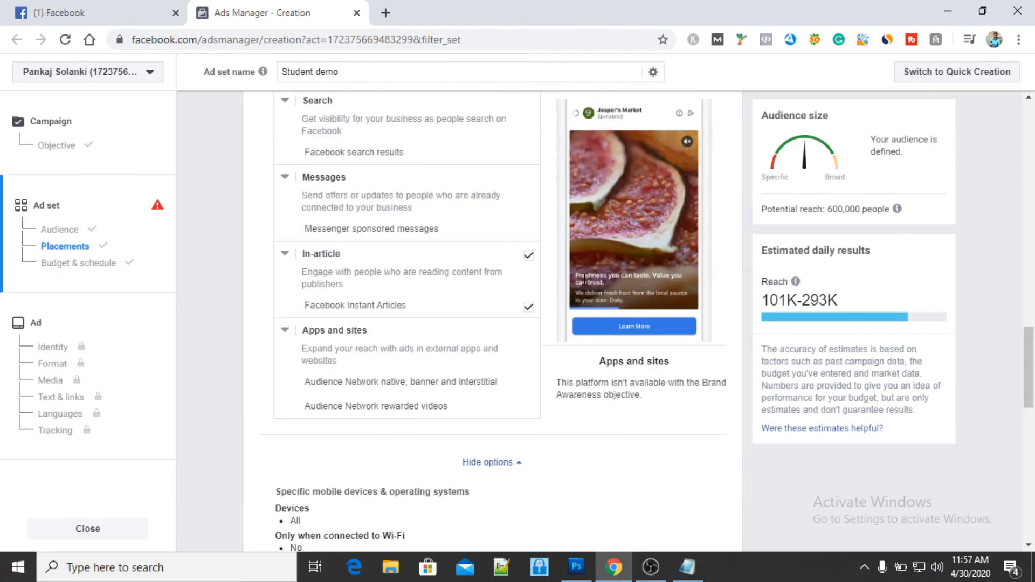
scroll(584, 279, up, 6)
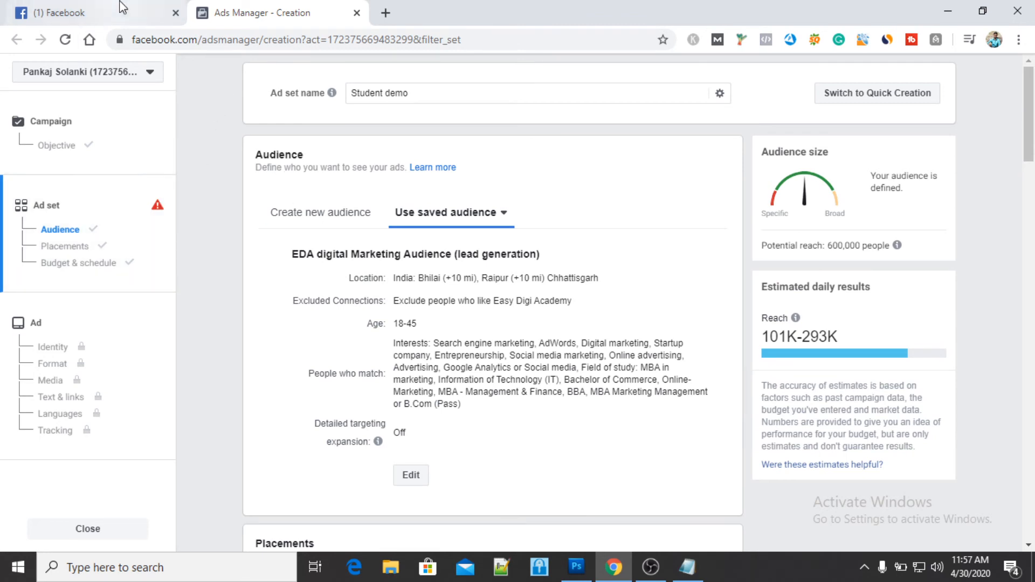
click(65, 39)
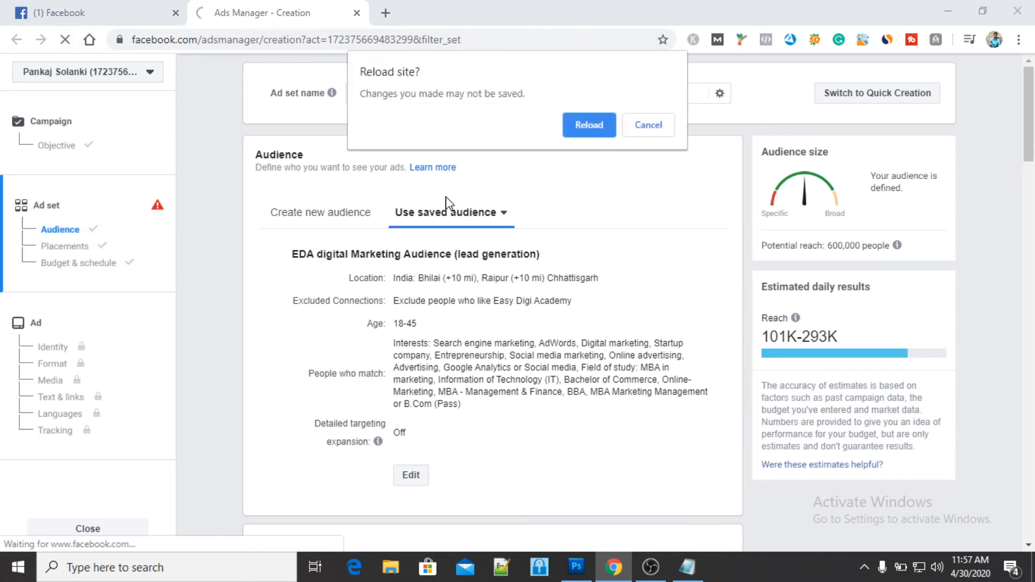
click(606, 127)
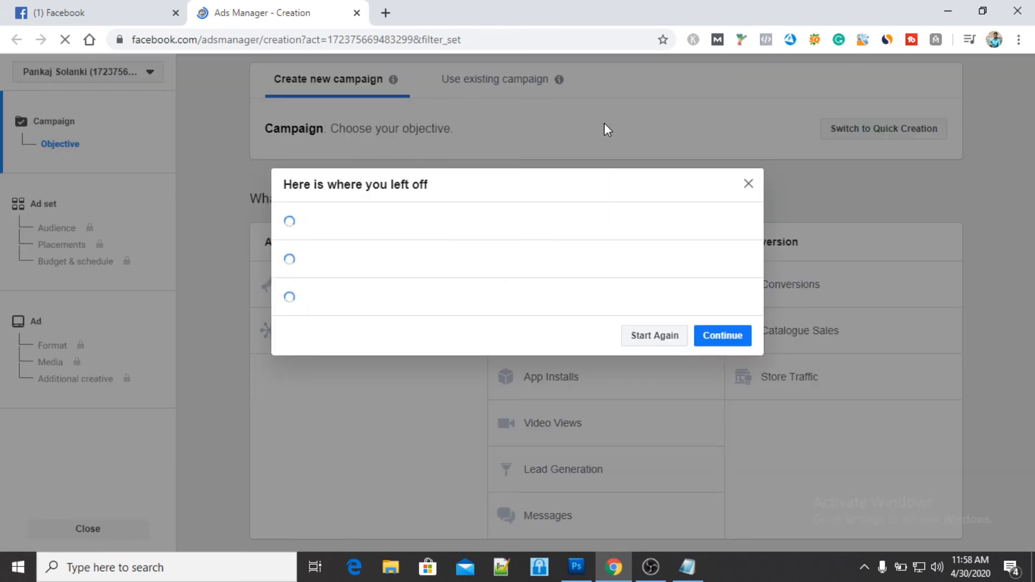
scroll(685, 365, down, 1)
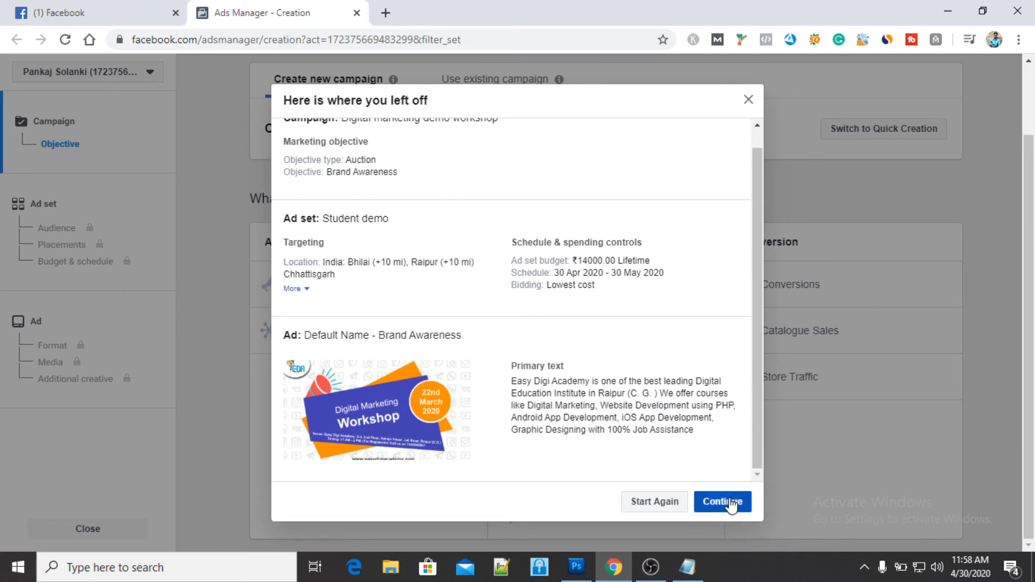
click(732, 505)
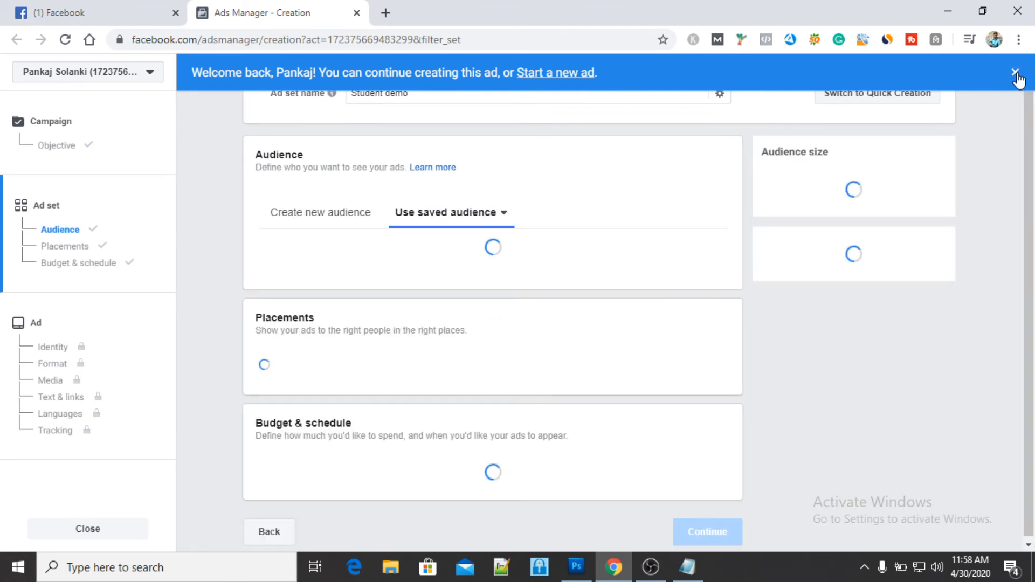
click(1016, 72)
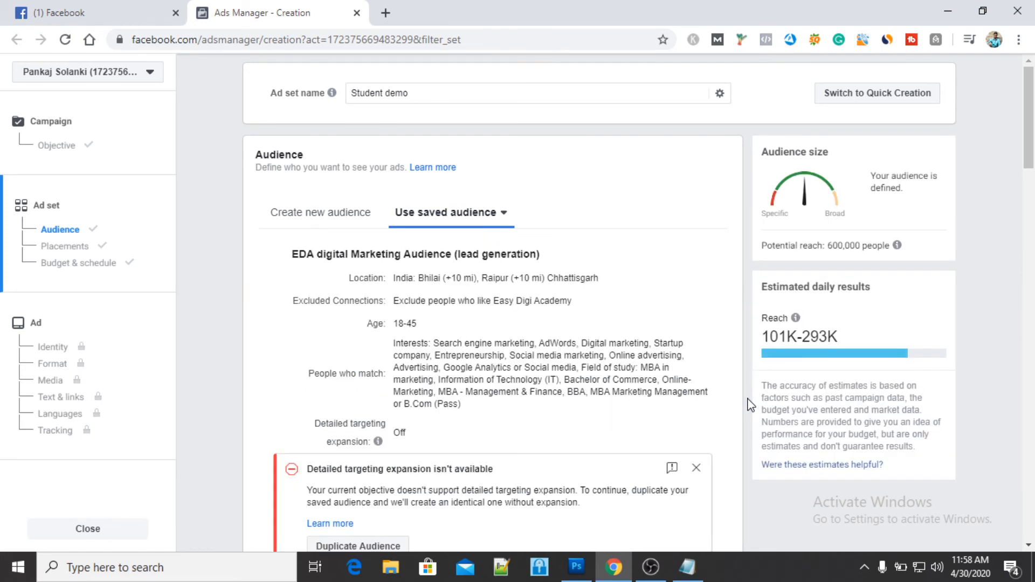
- Dismiss the detailed targeting expansion error and review the ad set's settings down to the budget and schedule
scroll(722, 420, down, 2)
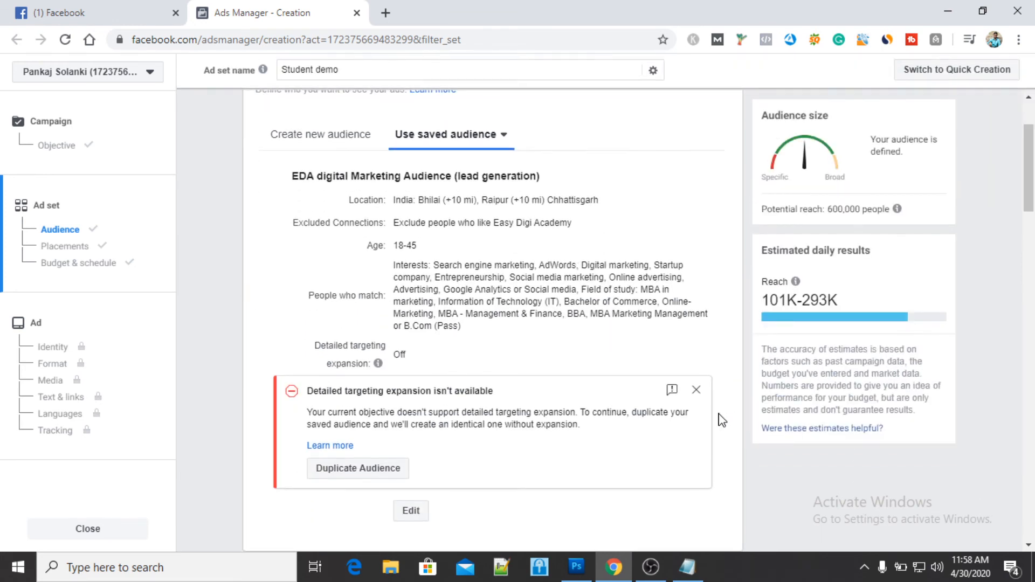
click(697, 388)
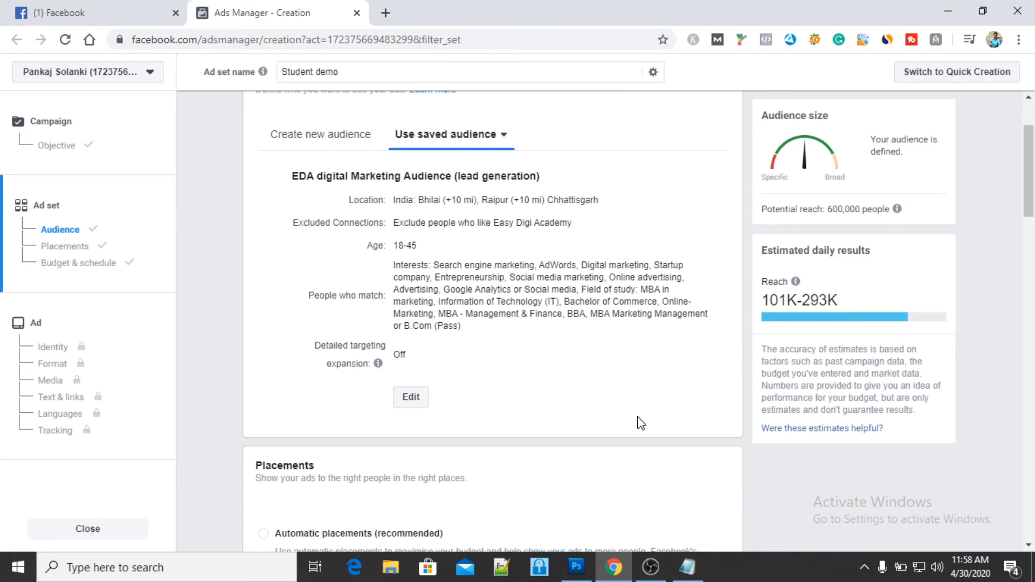
scroll(638, 420, down, 15)
scroll(640, 423, down, 10)
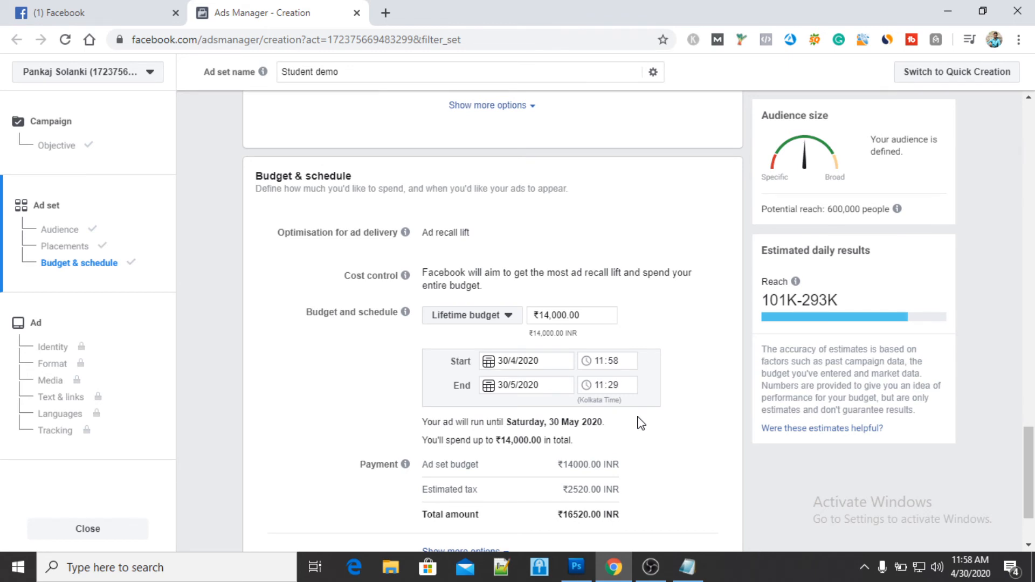
scroll(640, 424, down, 2)
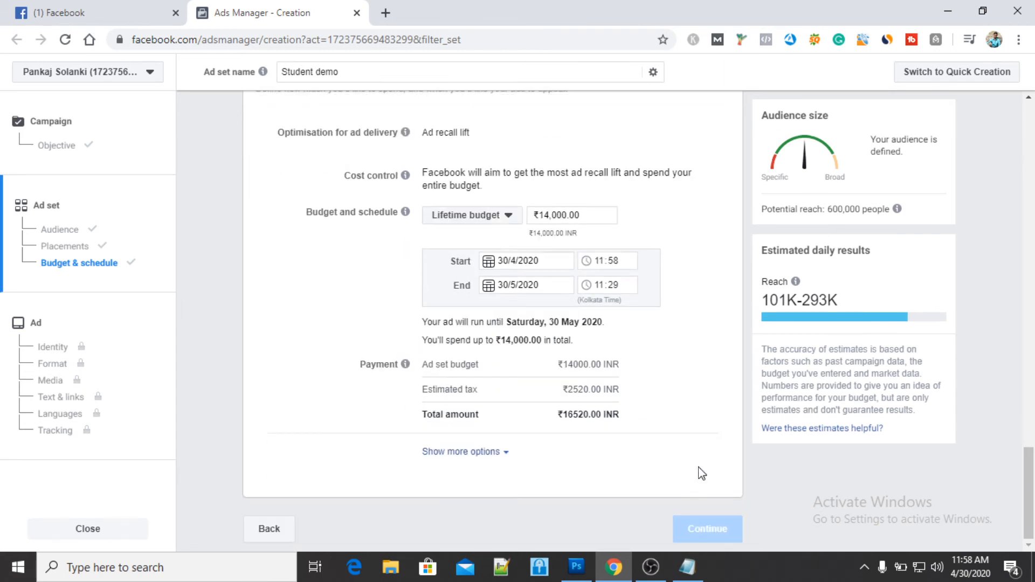
scroll(701, 473, up, 2)
scroll(701, 474, up, 1)
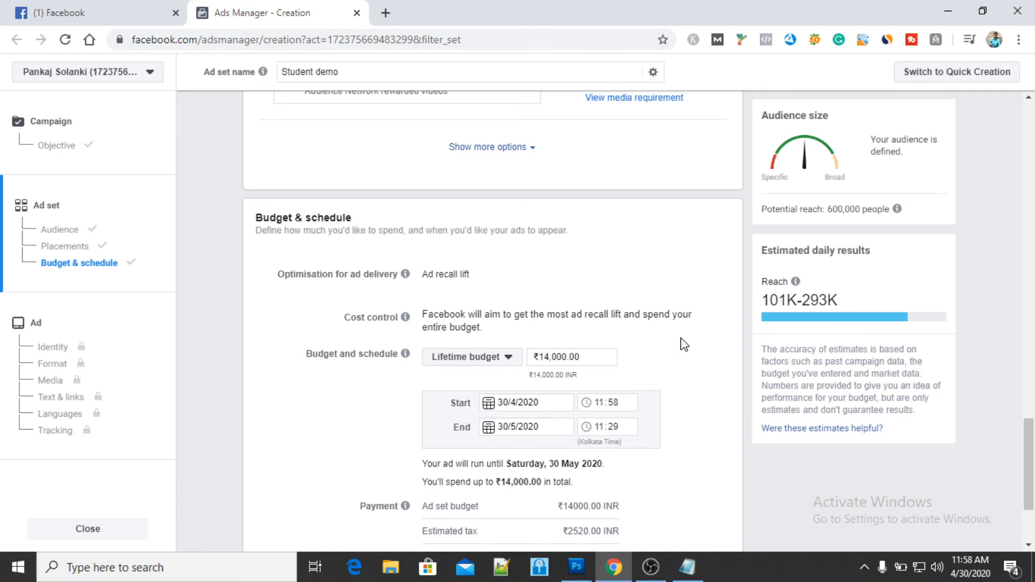
scroll(683, 344, up, 15)
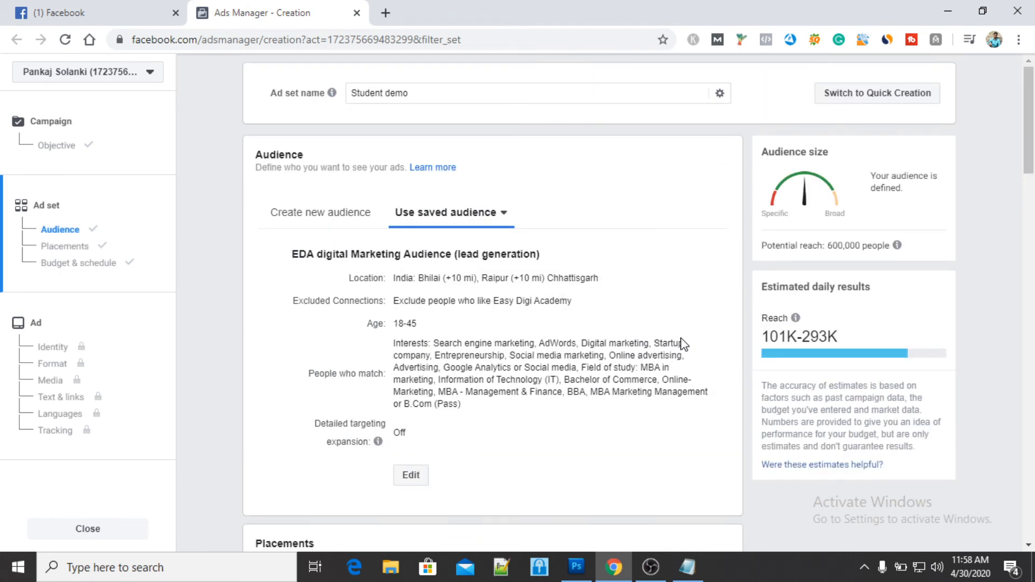
- Look through the list of saved audiences and close it without choosing a different one
click(503, 229)
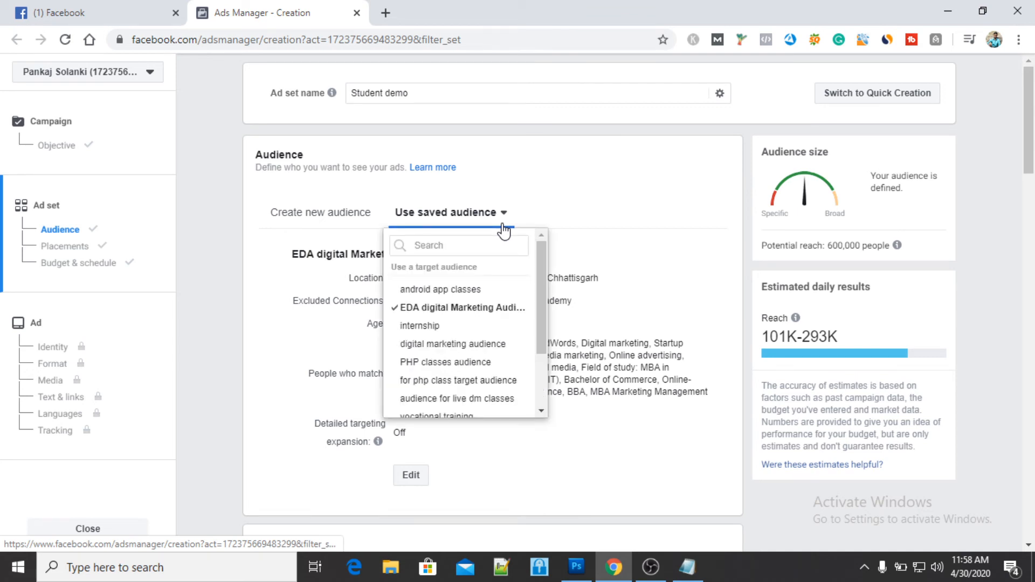
mouse_move(469, 326)
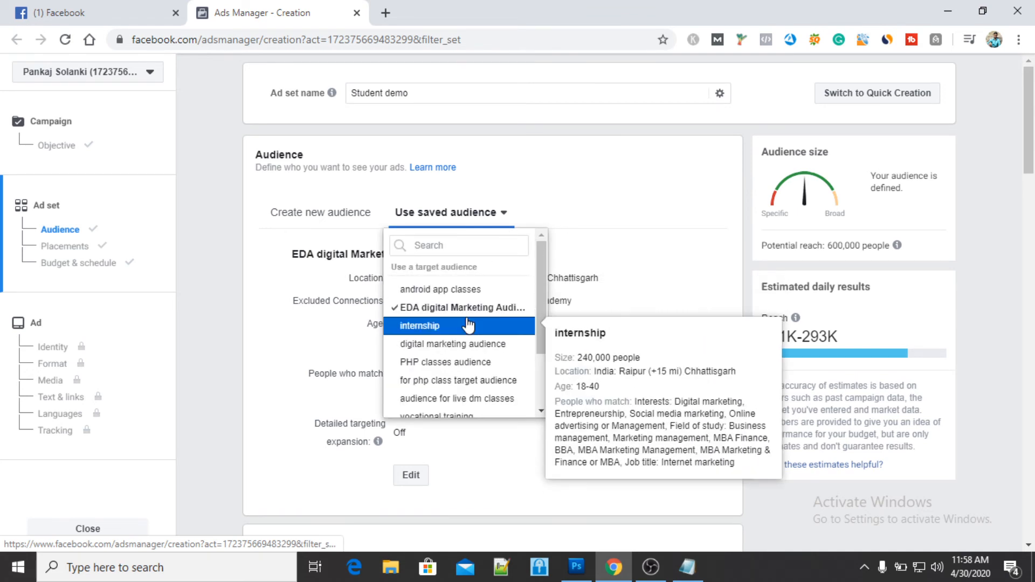
scroll(468, 325, down, 2)
scroll(468, 325, up, 2)
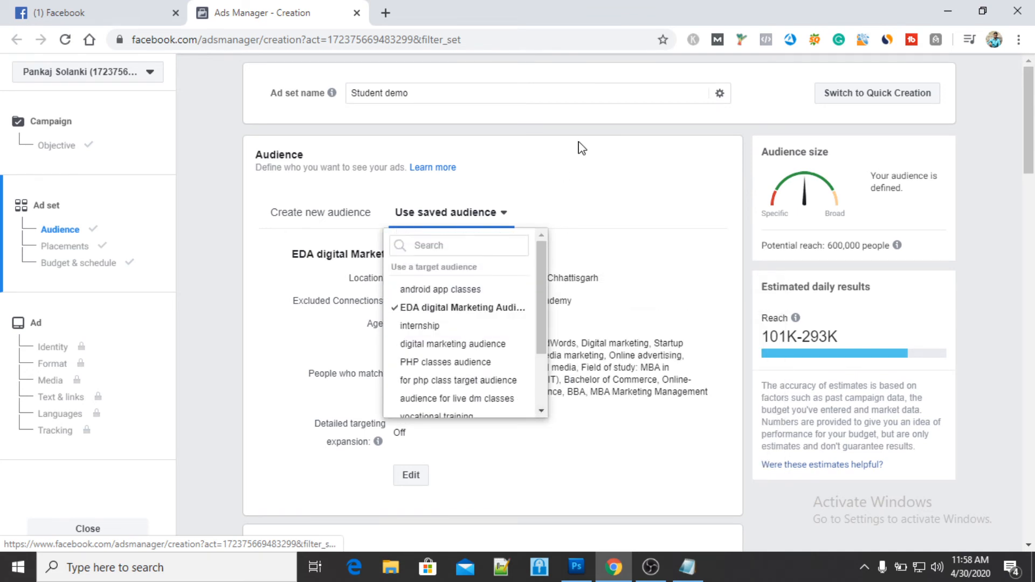
click(575, 416)
- Change the ad set from manual to automatic placements
scroll(575, 416, down, 10)
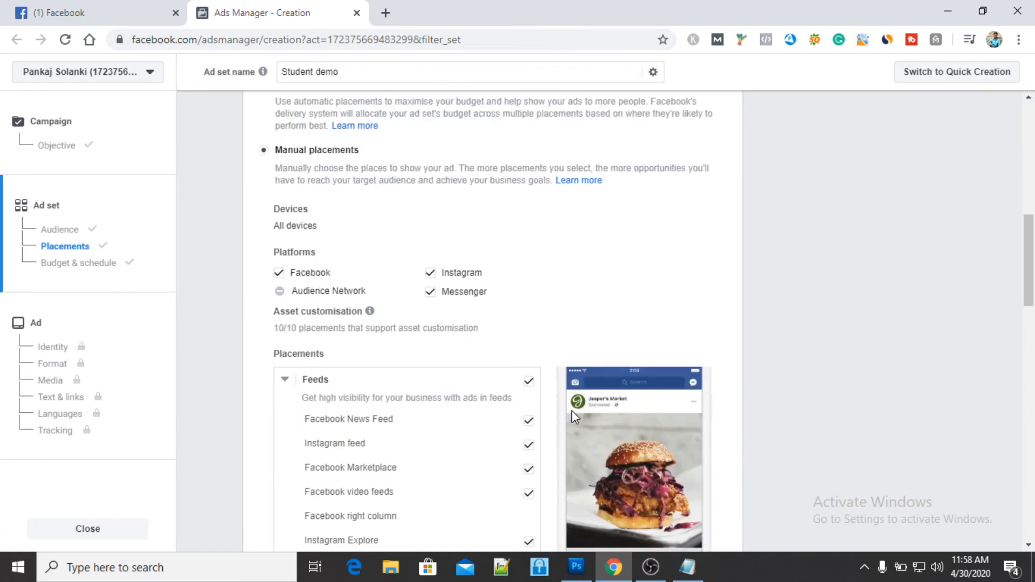
scroll(575, 417, up, 7)
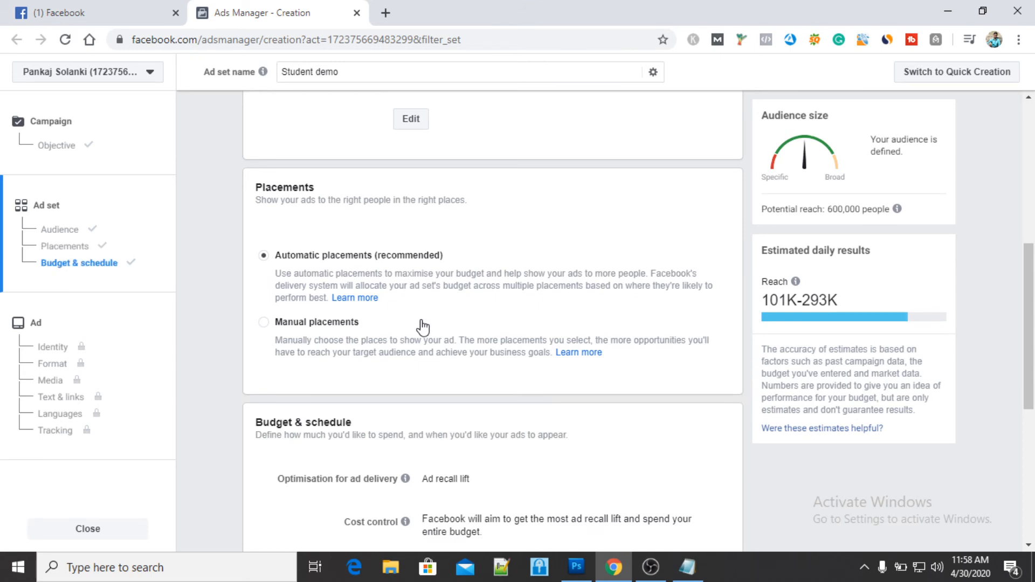
scroll(421, 322, down, 8)
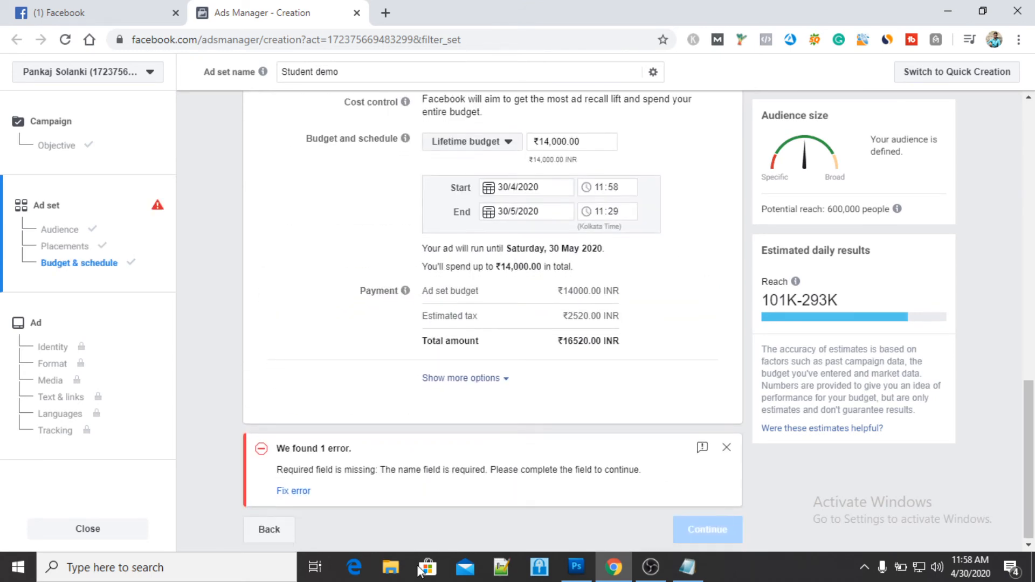
- Try the suggested fix for the missing name field error and dismiss the error message
click(287, 493)
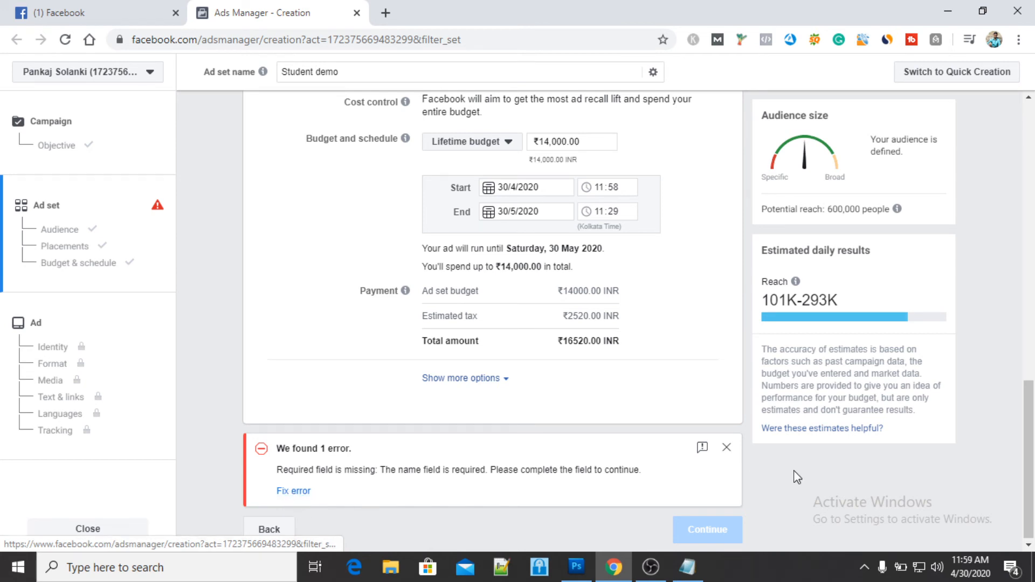
click(725, 449)
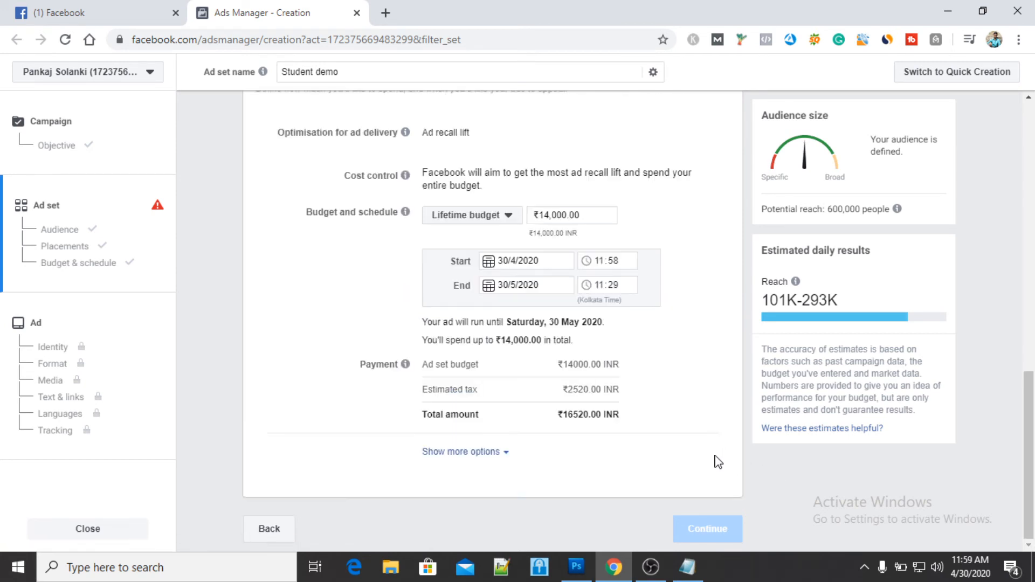
scroll(563, 330, up, 10)
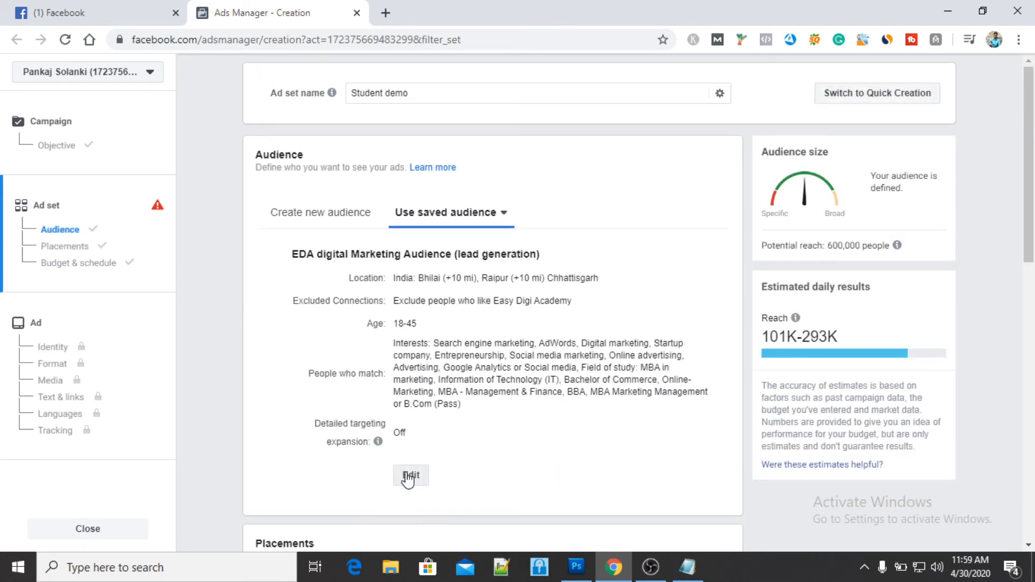
- Set the ad set's lifetime budget to ₹5,000 after trying ₹500
scroll(547, 436, down, 7)
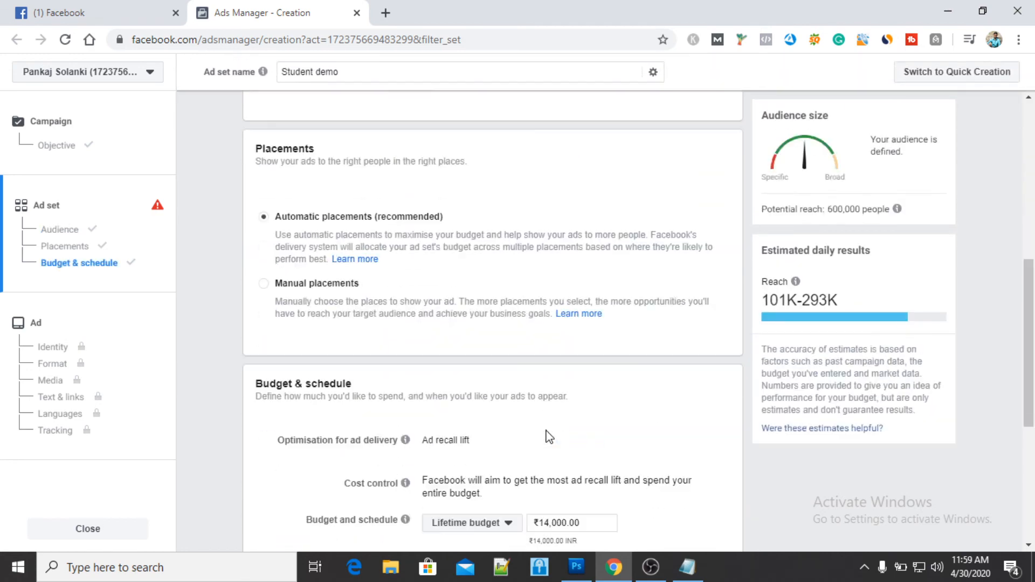
scroll(548, 436, down, 5)
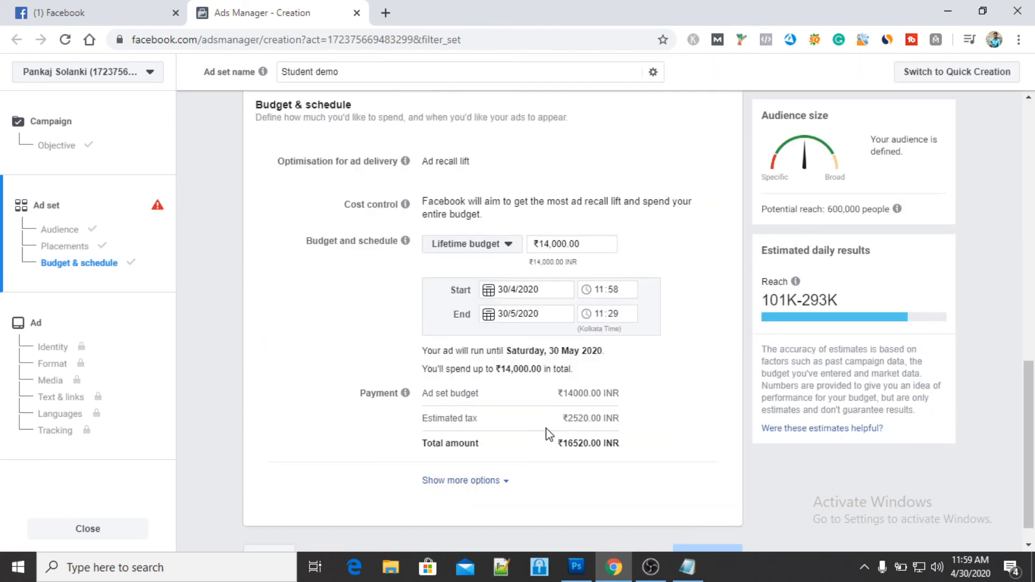
scroll(548, 434, down, 1)
click(545, 286)
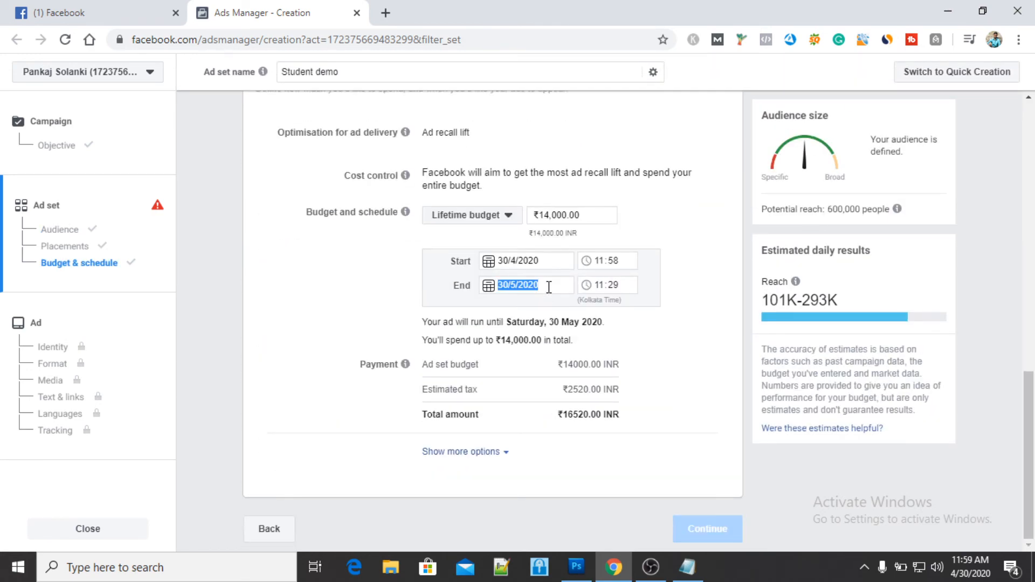
click(579, 214)
drag(580, 214, 473, 219)
text(500)
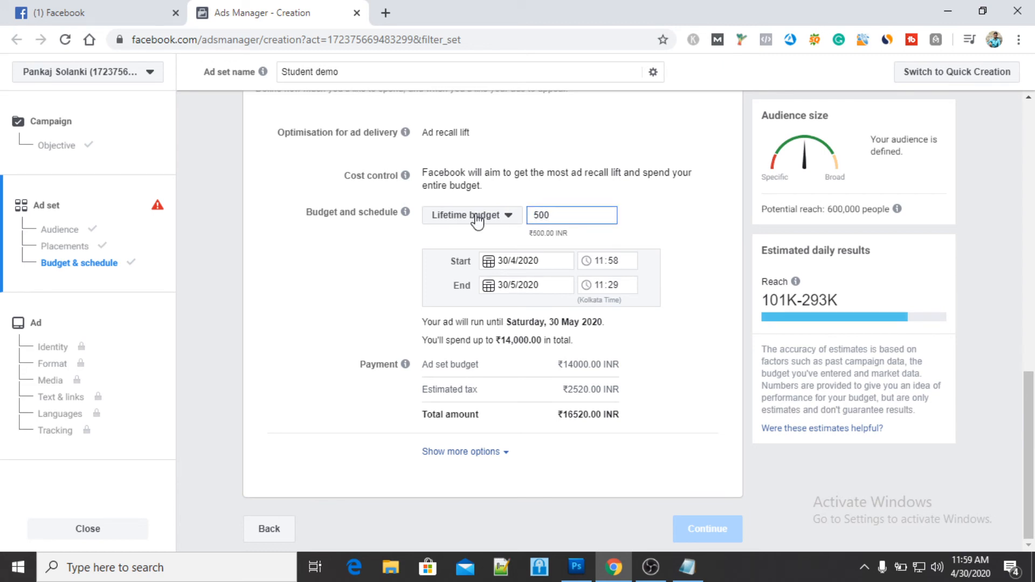
key(Return)
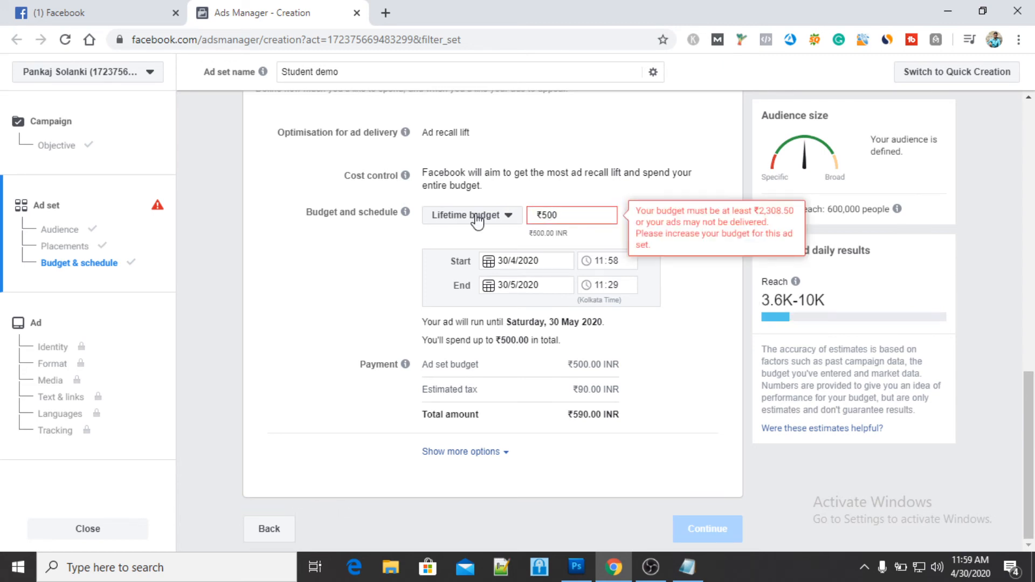
text(0)
key(Return)
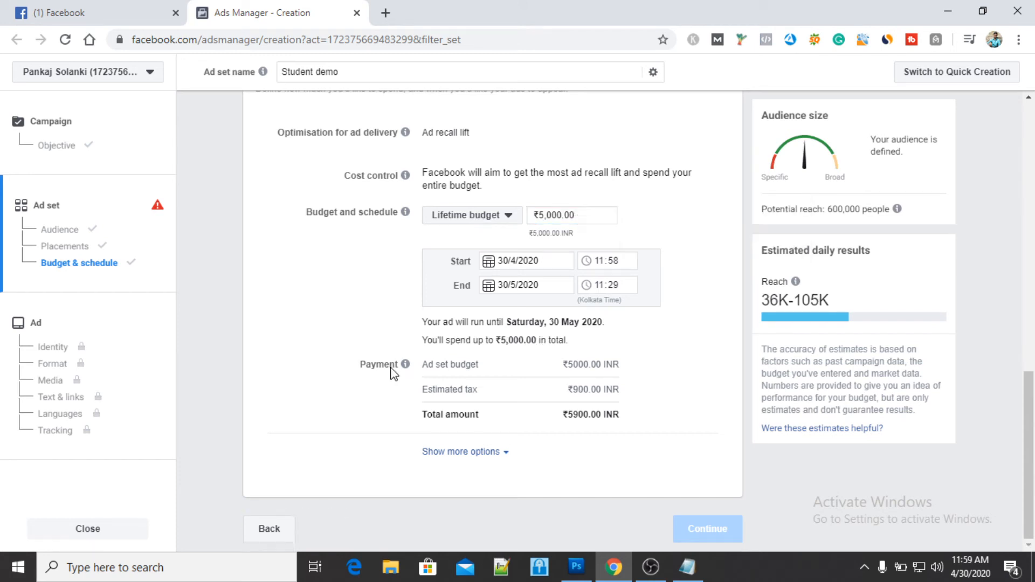
- Reload the ad creation page again and resume the draft with the ₹5,000 lifetime budget
scroll(411, 412, up, 15)
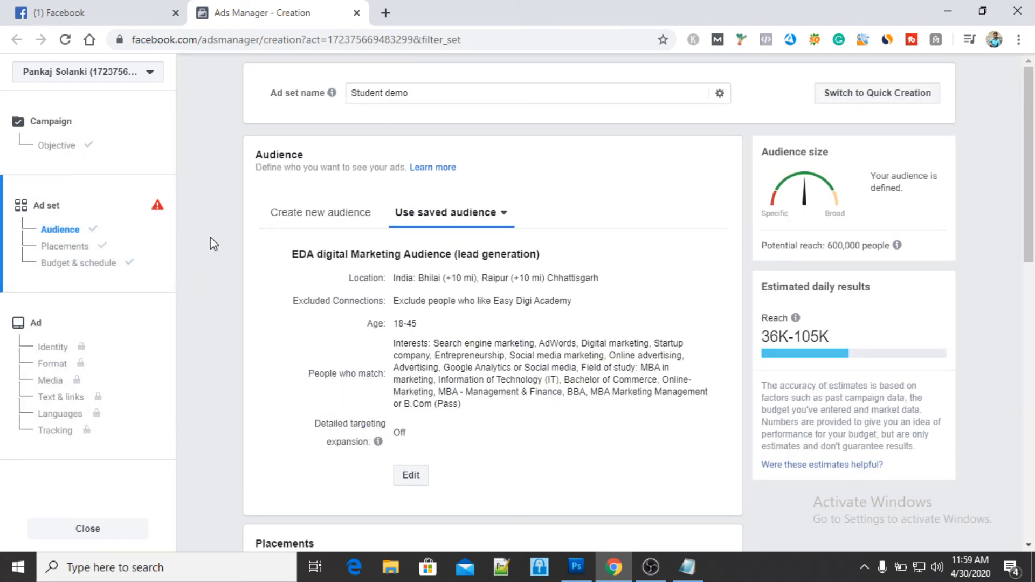
click(65, 40)
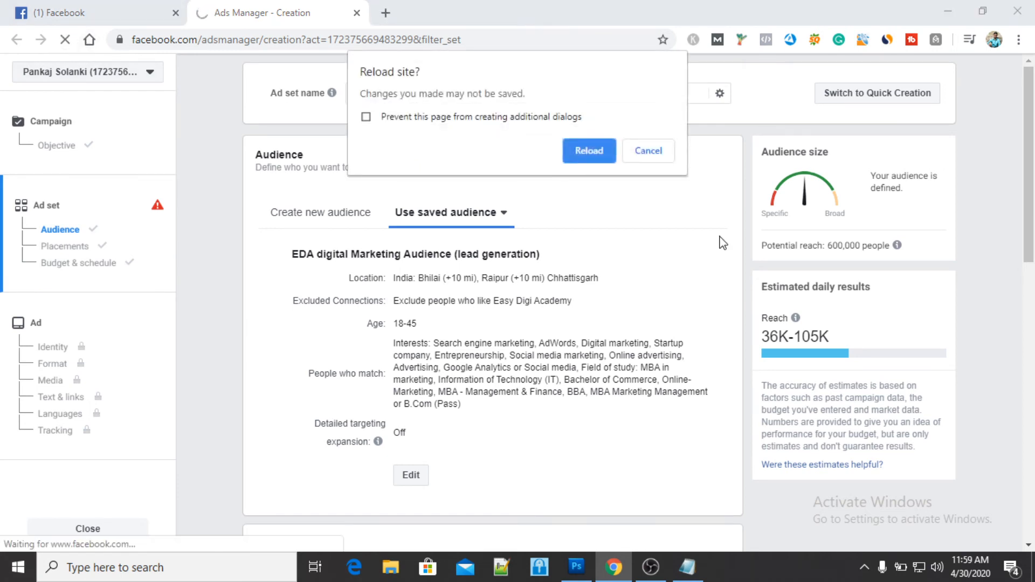
click(578, 148)
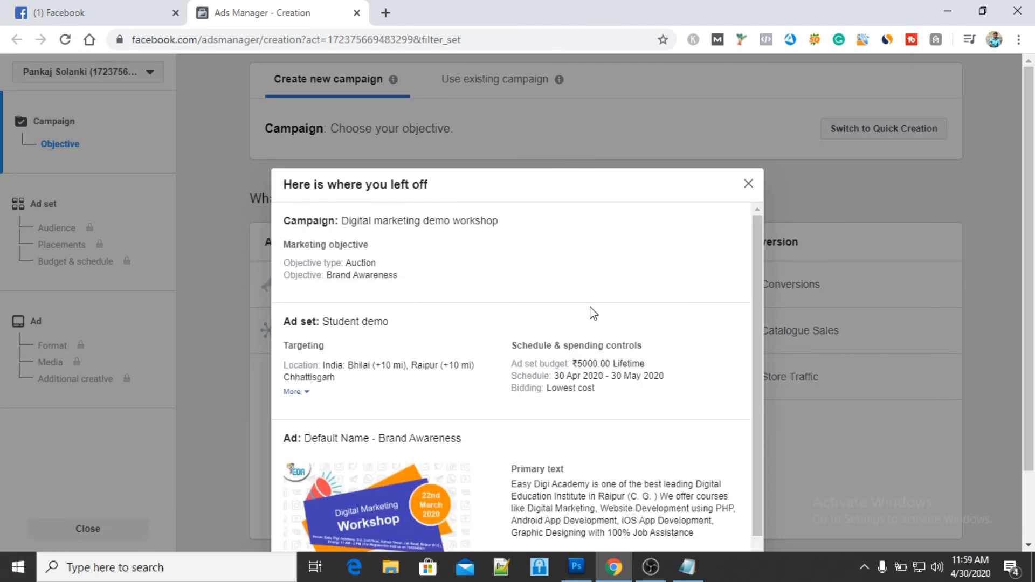
scroll(591, 317, down, 2)
scroll(716, 363, down, 2)
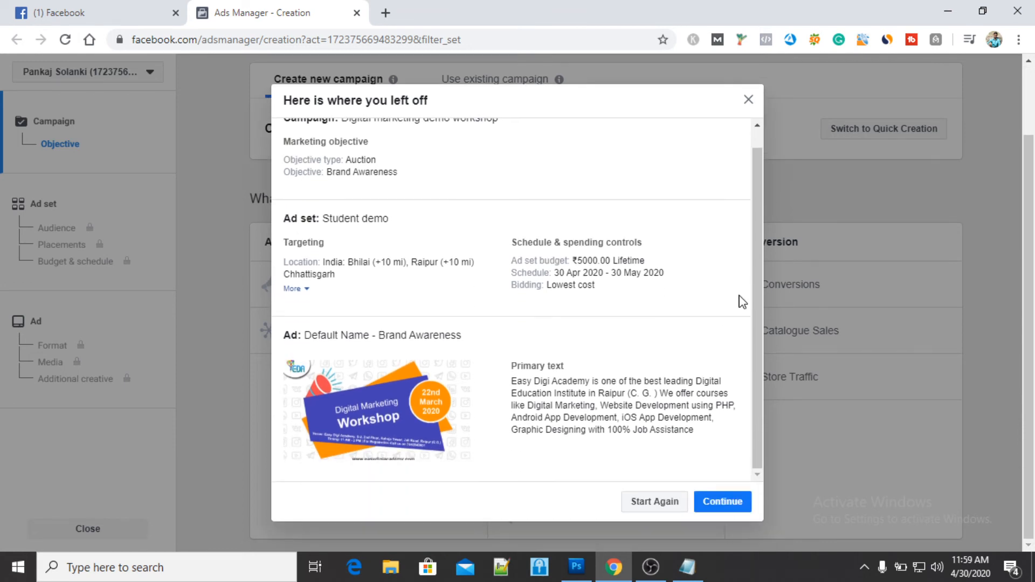
click(721, 510)
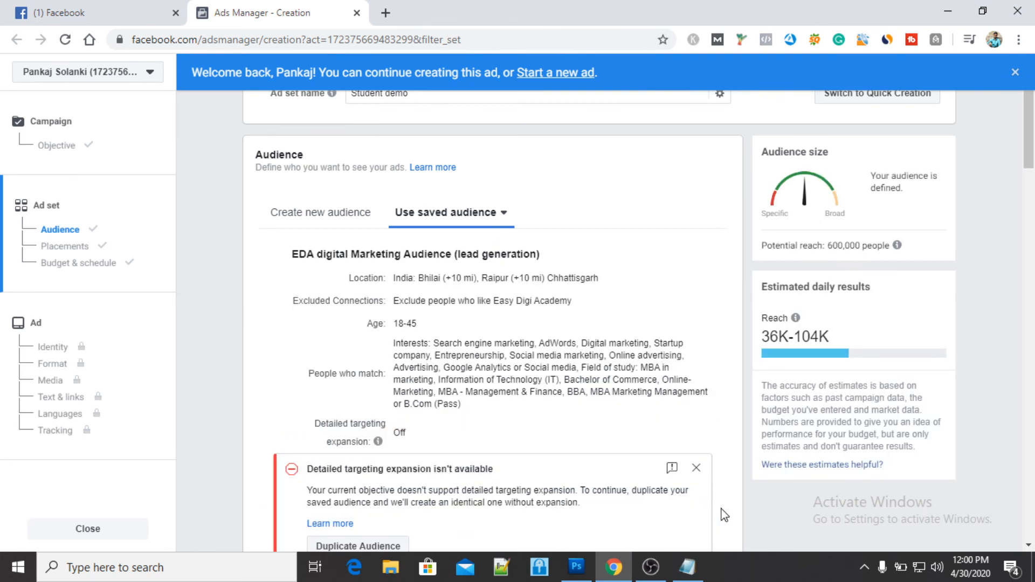
scroll(635, 493, down, 8)
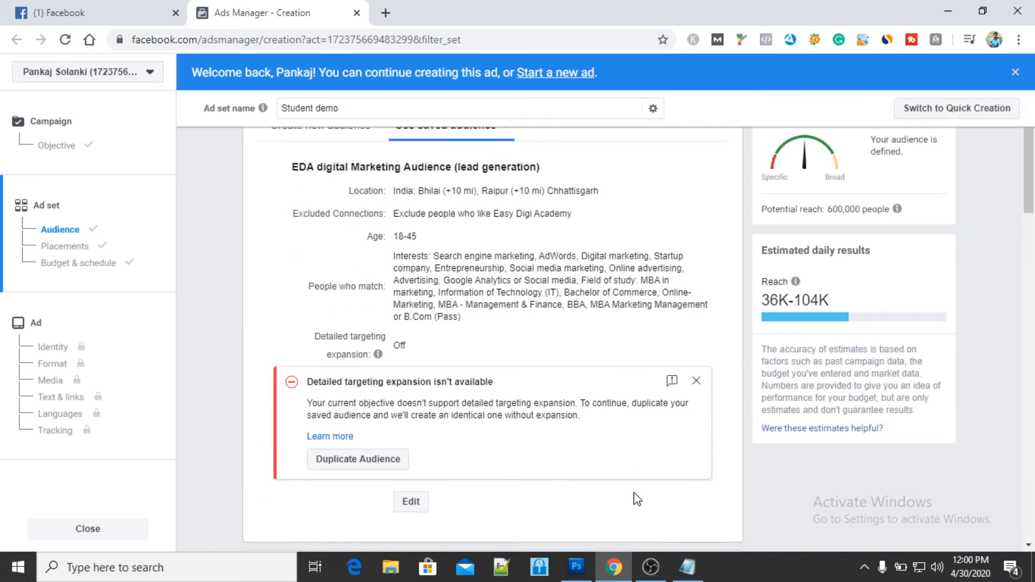
- Review the resumed ad set and dismiss the detailed targeting expansion error under the saved audience
scroll(637, 498, down, 15)
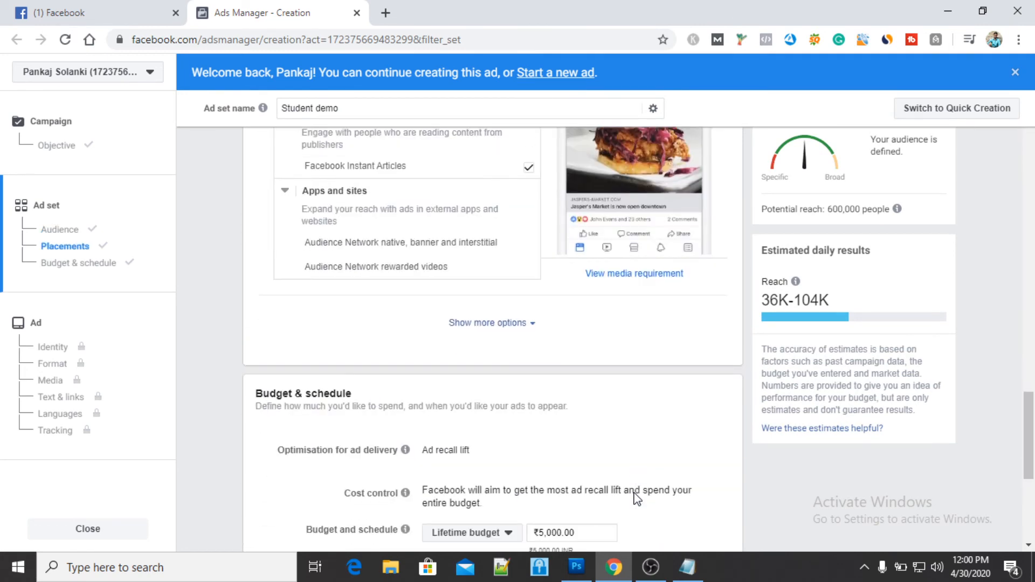
scroll(636, 496, up, 20)
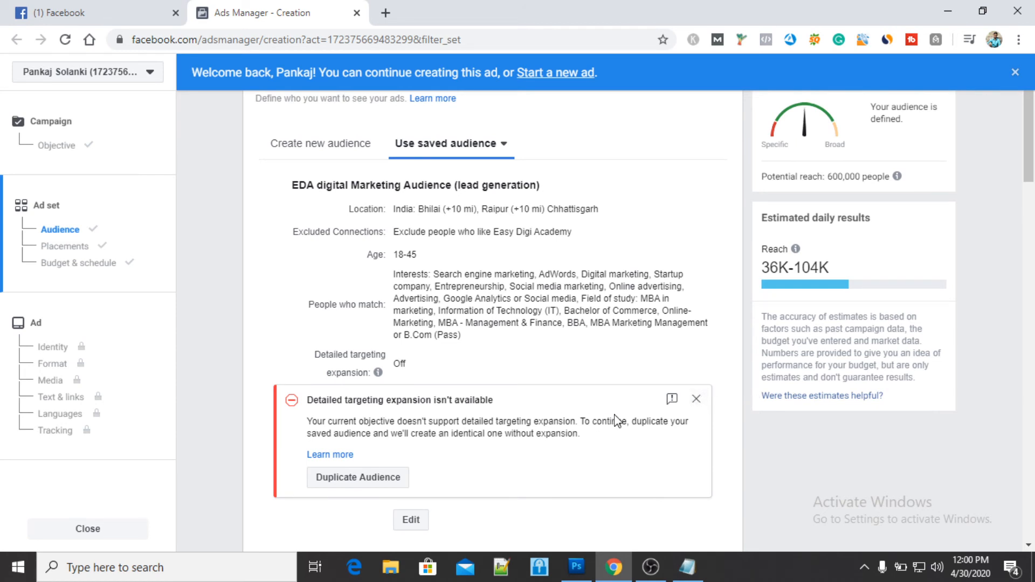
click(695, 399)
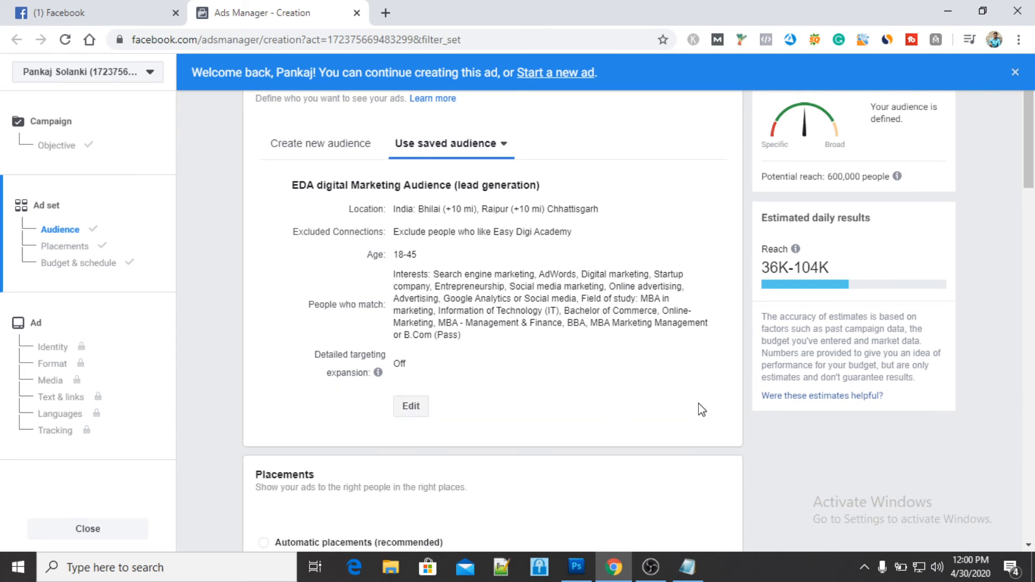
- Look through the list of saved audiences without changing the selection and dismiss the welcome-back banner
click(500, 156)
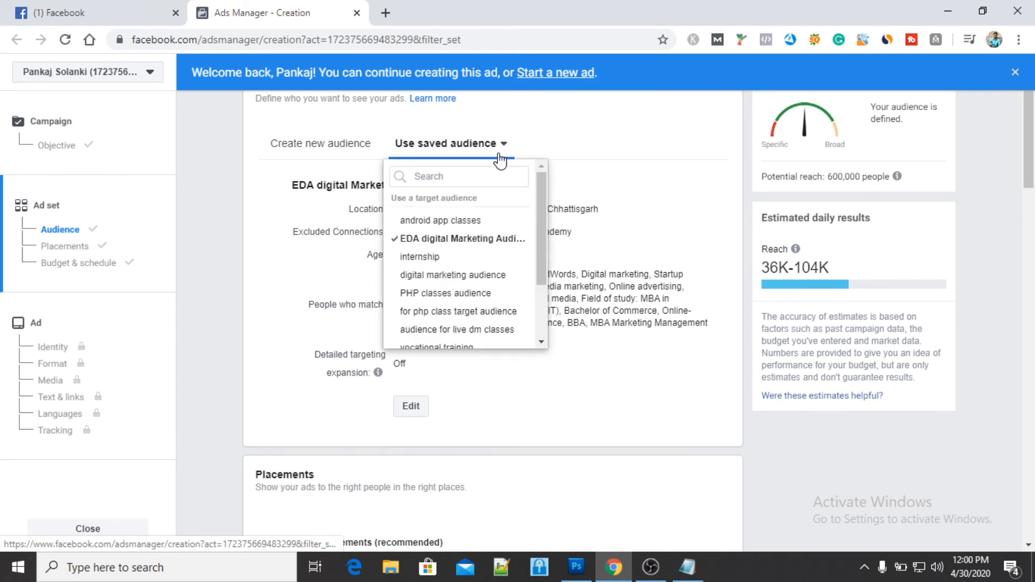
scroll(477, 276, down, 2)
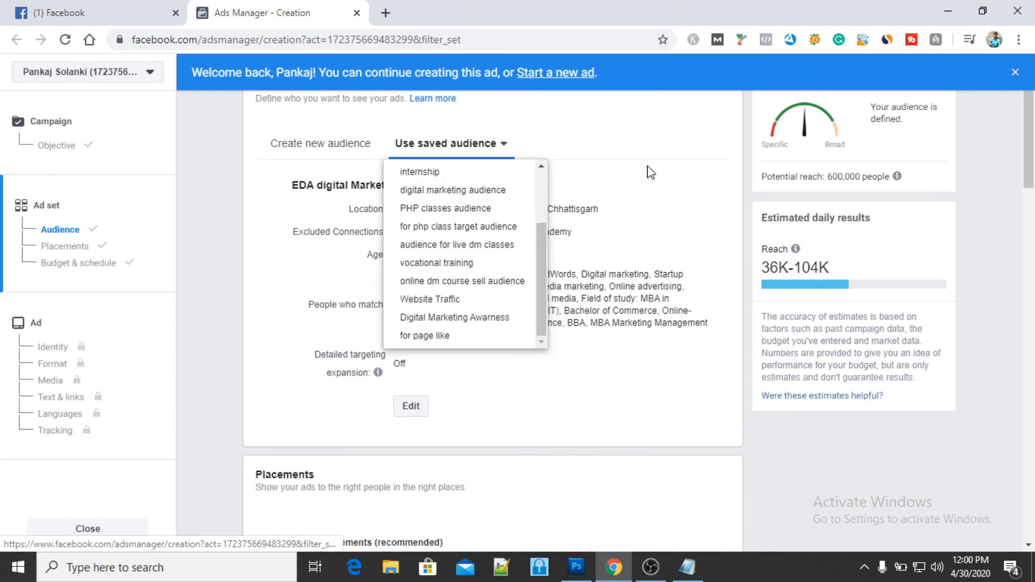
click(476, 350)
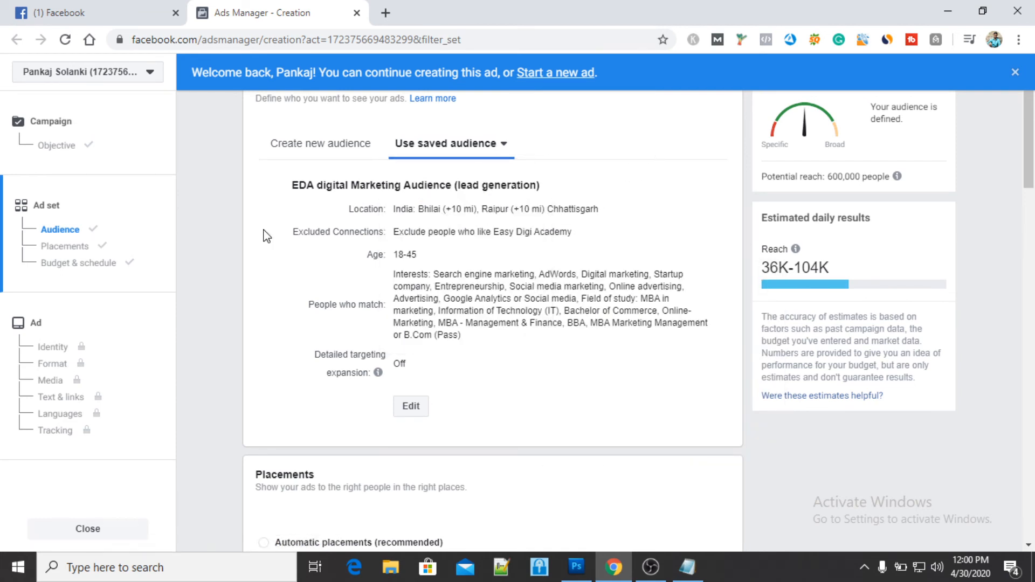
scroll(265, 233, up, 1)
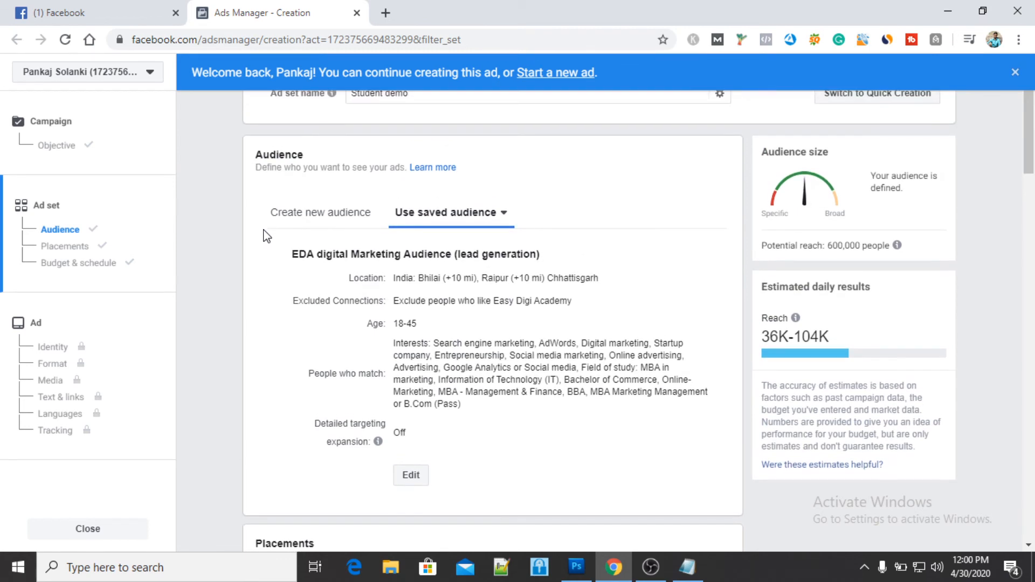
click(1014, 72)
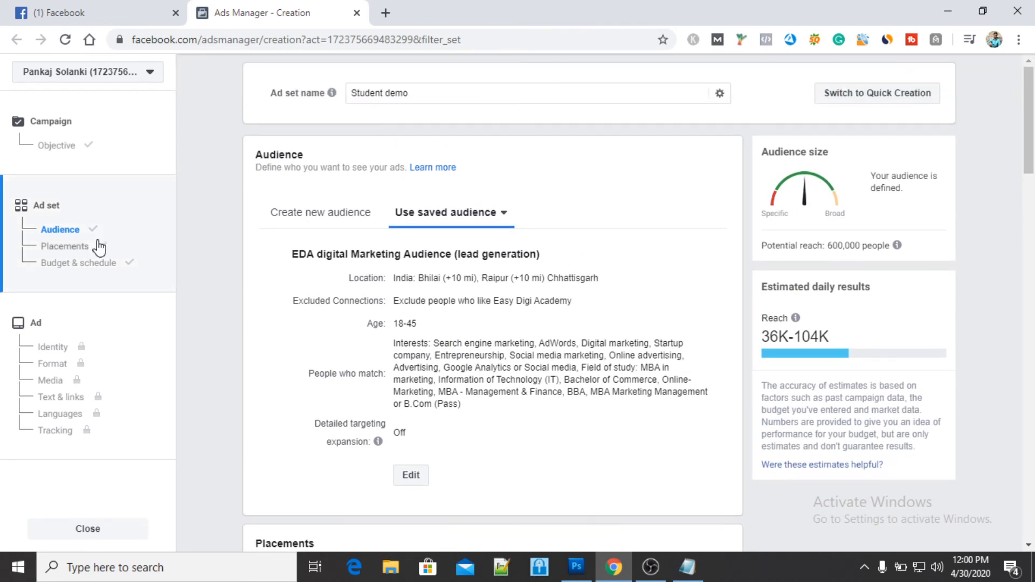
- Reload the ad creation page and start again instead of continuing the saved draft
click(65, 39)
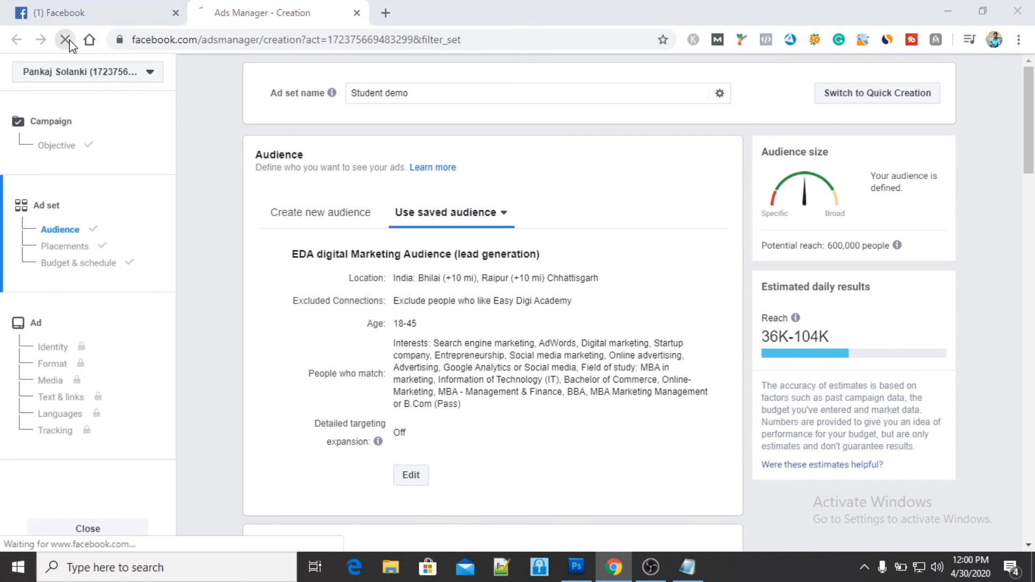
click(588, 151)
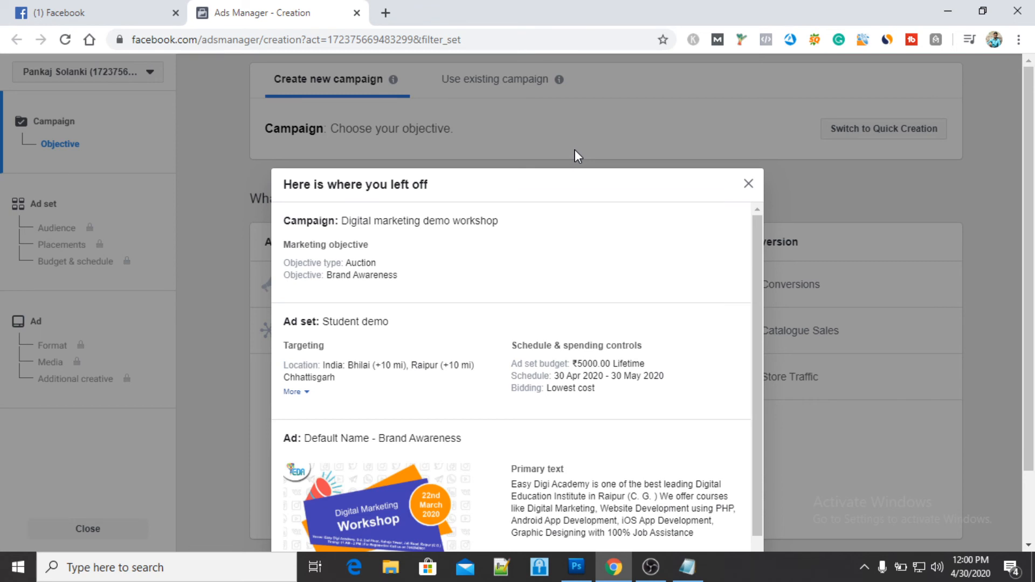
scroll(613, 246, down, 1)
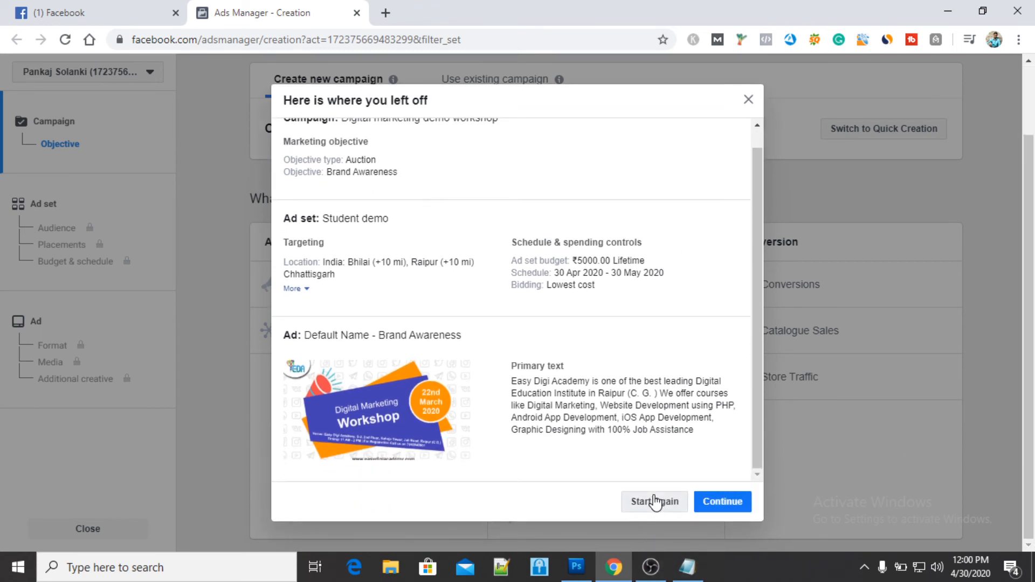
click(655, 501)
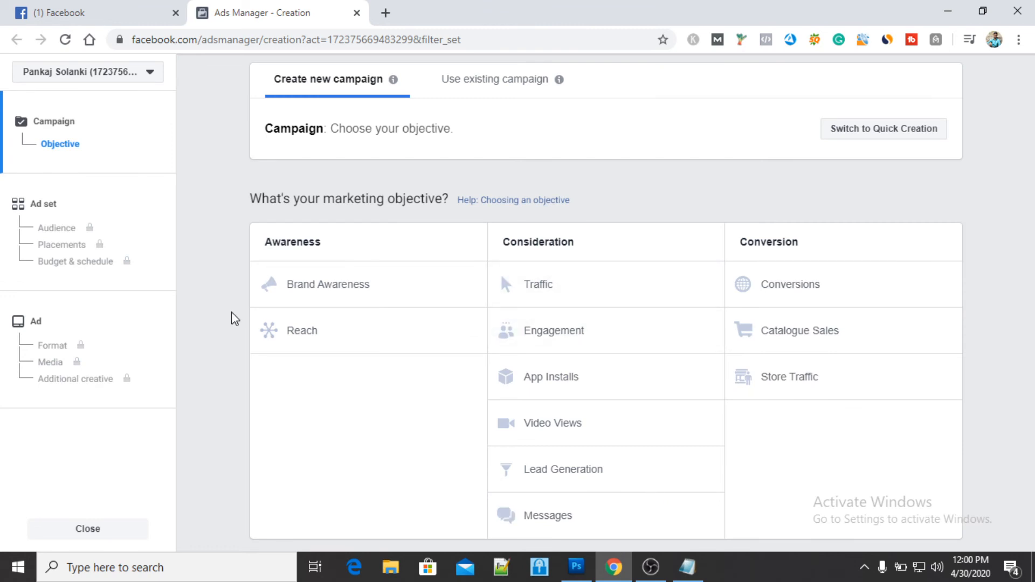
- Create a Brand Awareness campaign named "Brand Awareness- demo" with campaign budget optimisation off and continue to the ad set
click(294, 296)
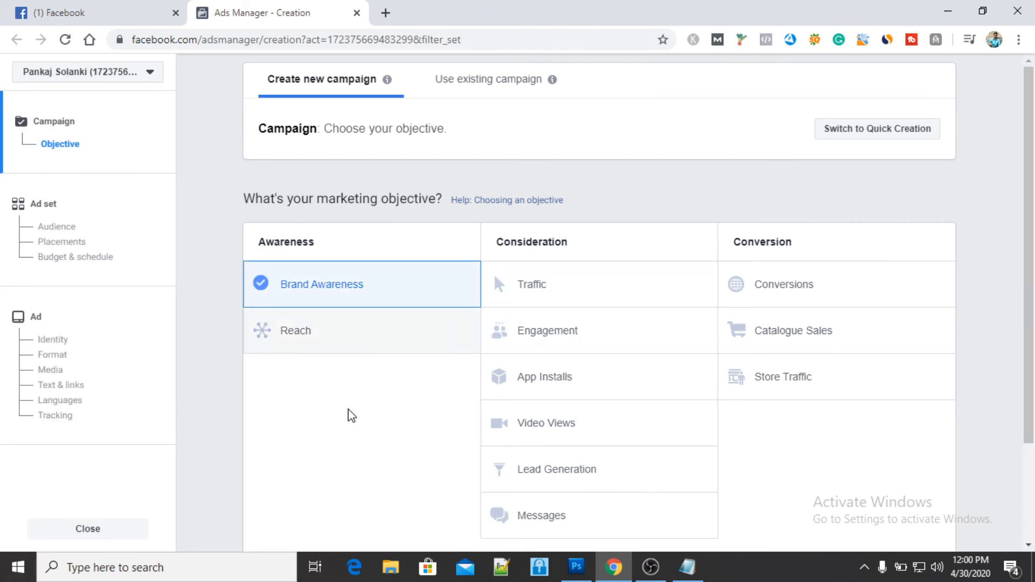
scroll(352, 415, down, 2)
scroll(556, 425, down, 5)
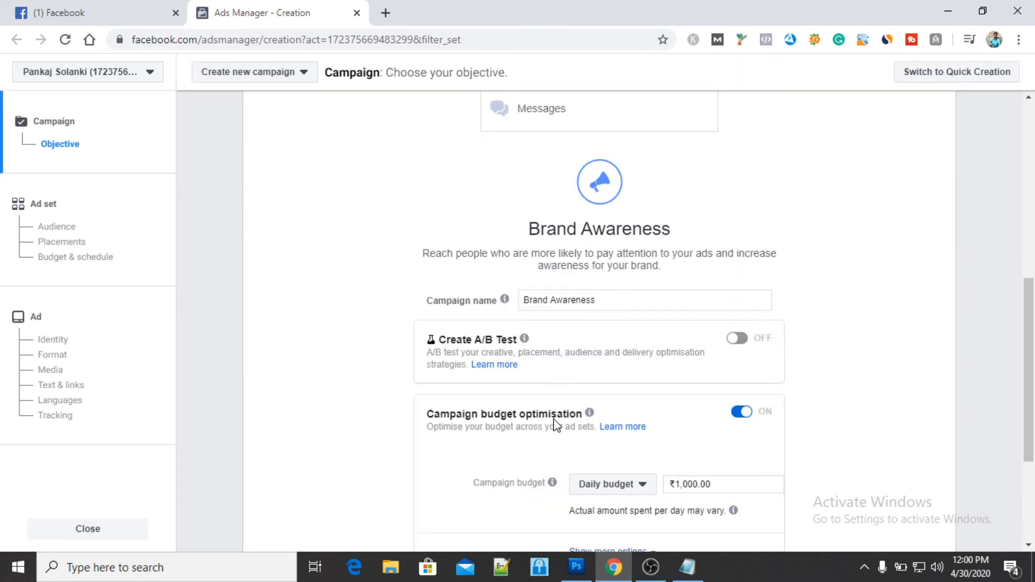
click(616, 300)
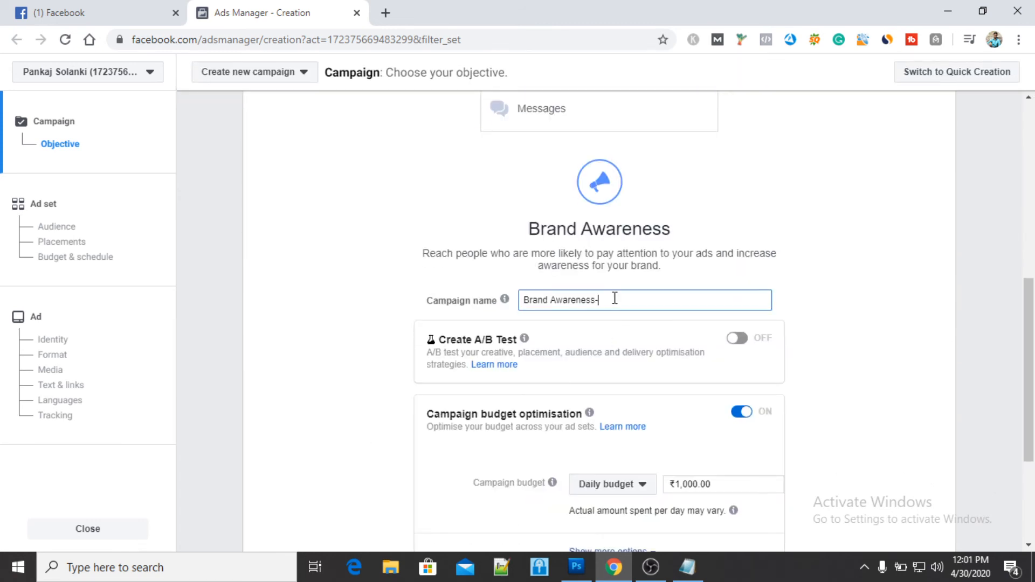
click(740, 412)
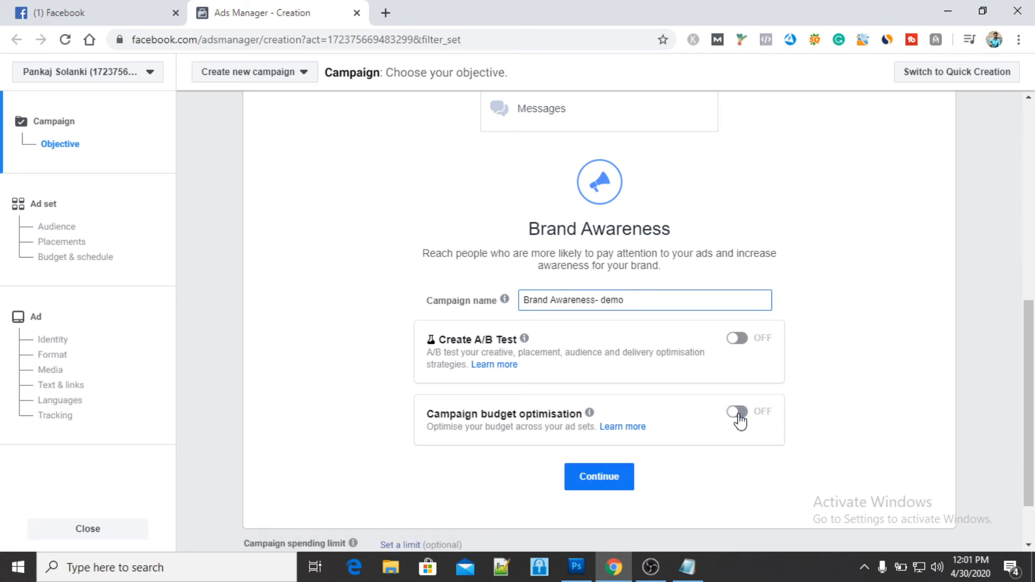
click(587, 482)
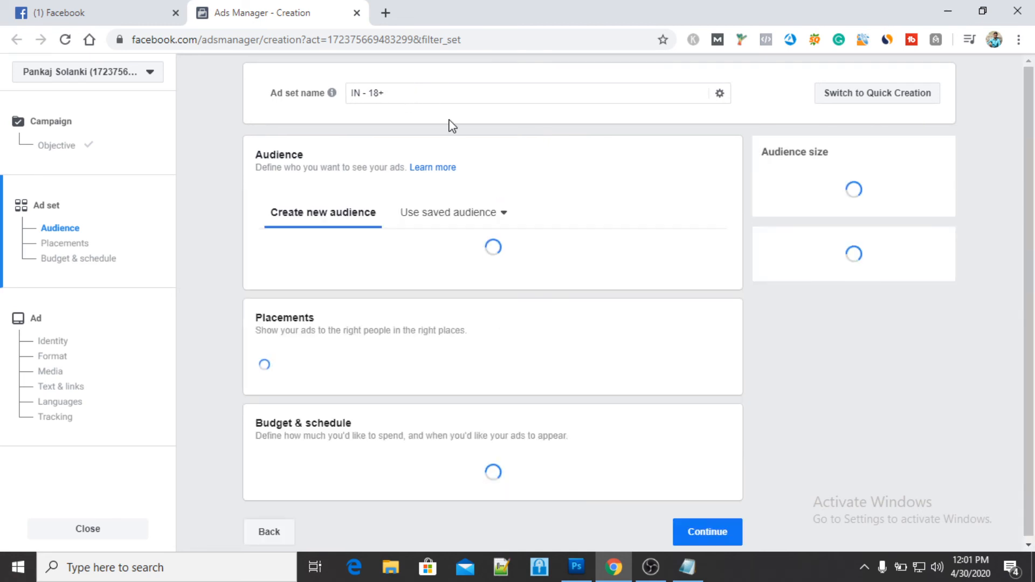
- Add the interest "digital marketer" to the new audience's detailed targeting
scroll(594, 173, down, 2)
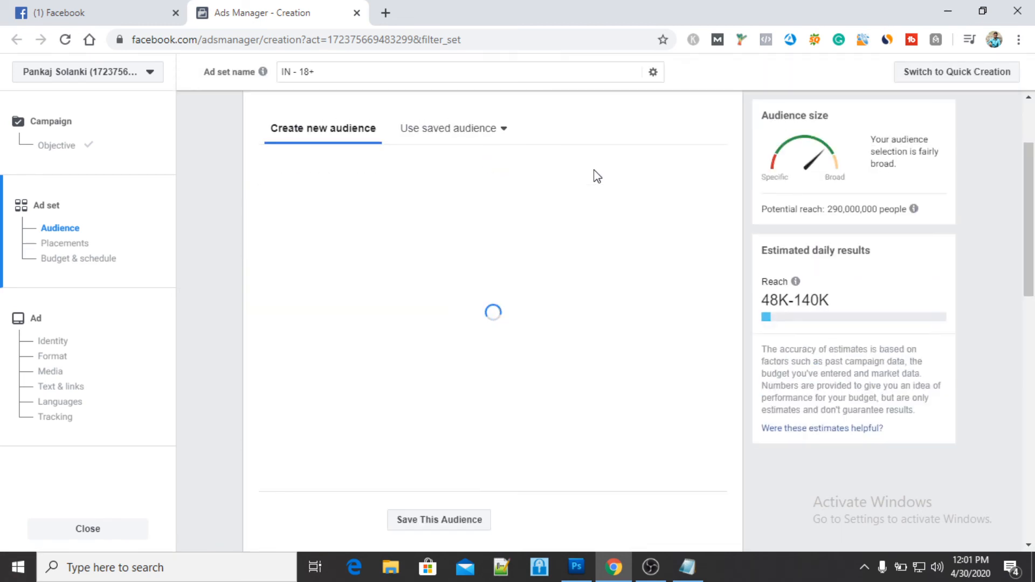
scroll(545, 325, down, 4)
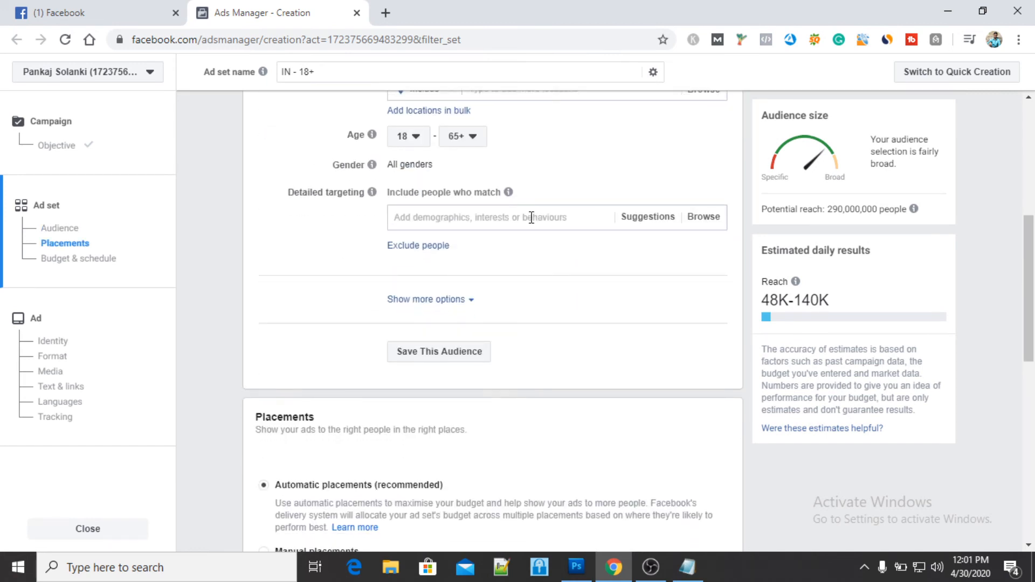
click(531, 217)
text(digital marketer)
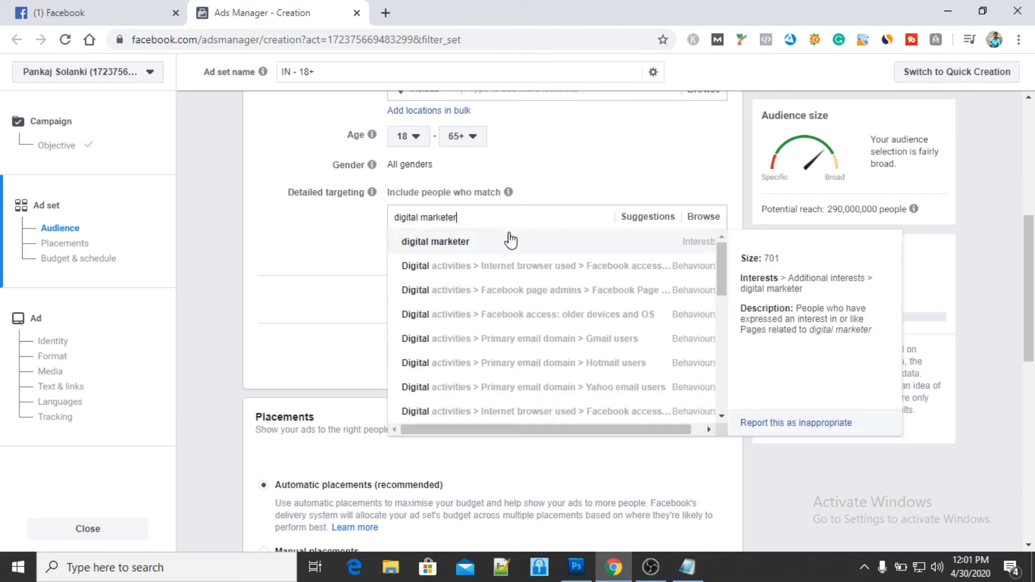
click(491, 247)
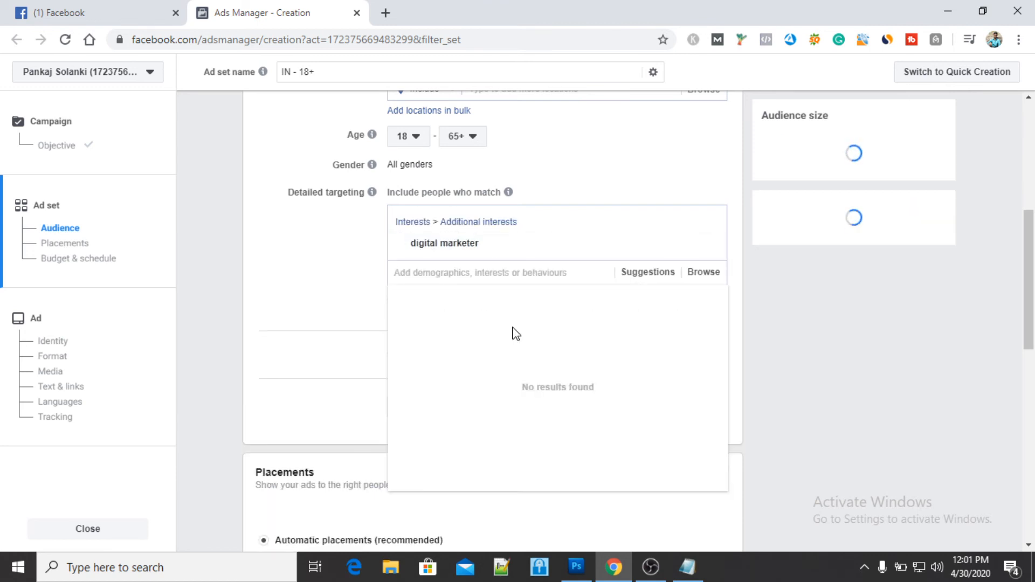
- Keep the default automatic placements and daily budget, and continue to the ad level
scroll(513, 333, down, 4)
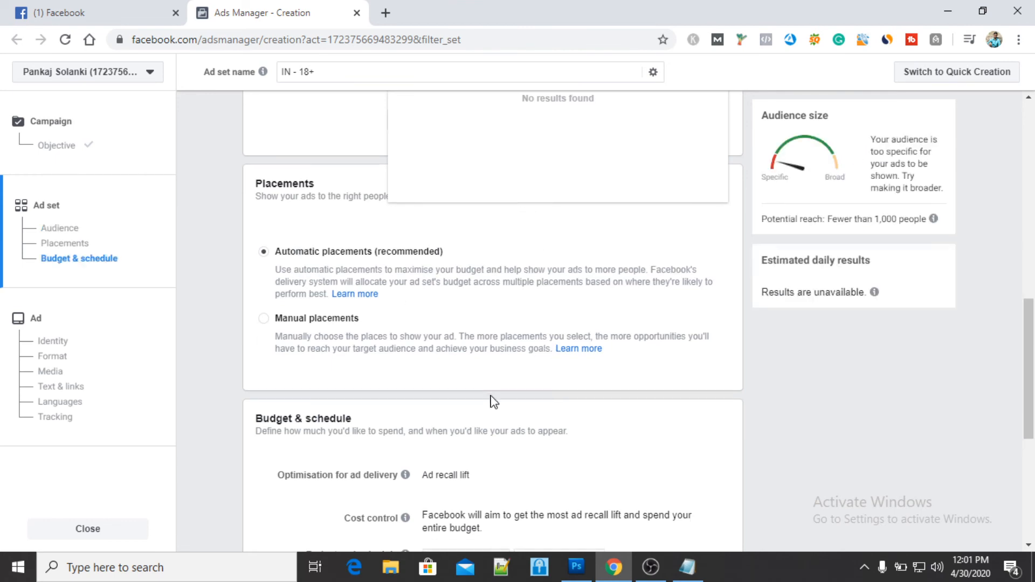
scroll(490, 399, down, 5)
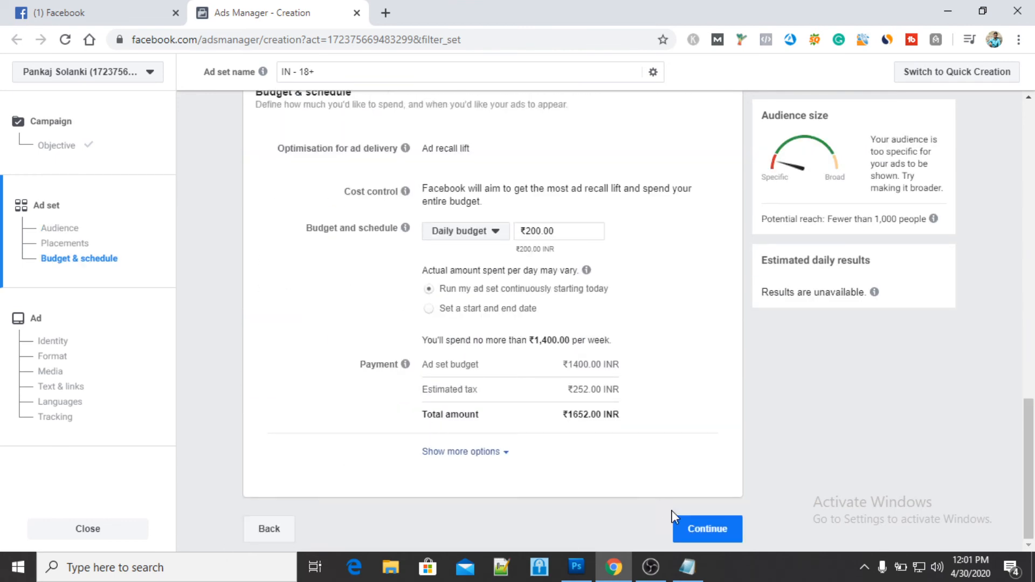
click(707, 528)
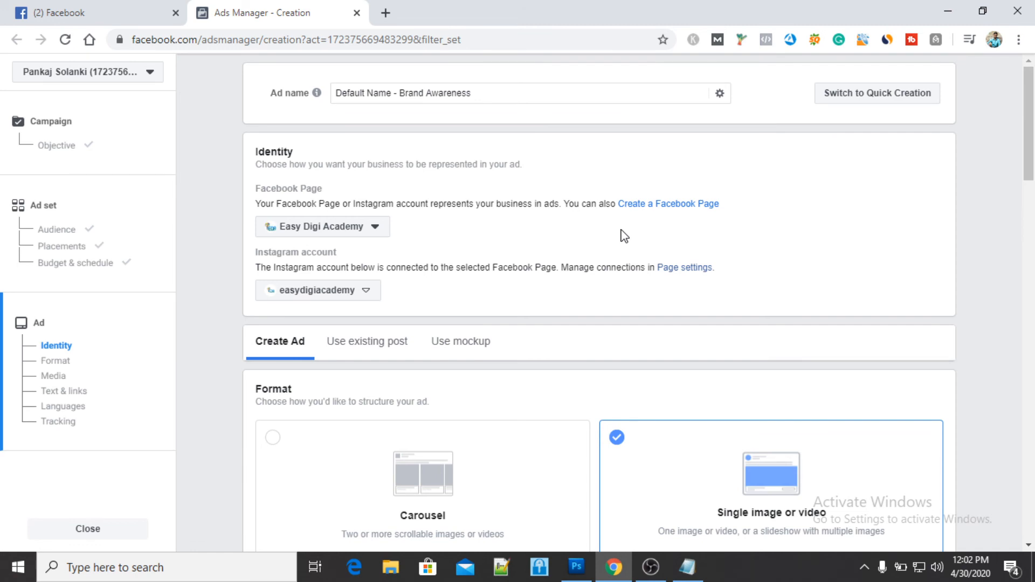
- Examine the Facebook Pages available for the ad's identity and the Carousel and Single image or video formats
click(334, 232)
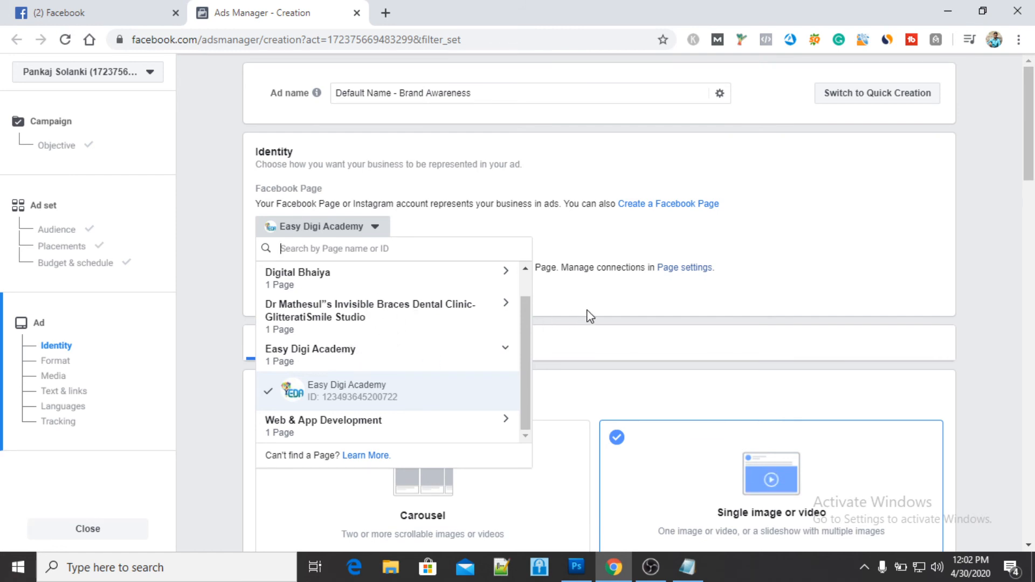
click(608, 313)
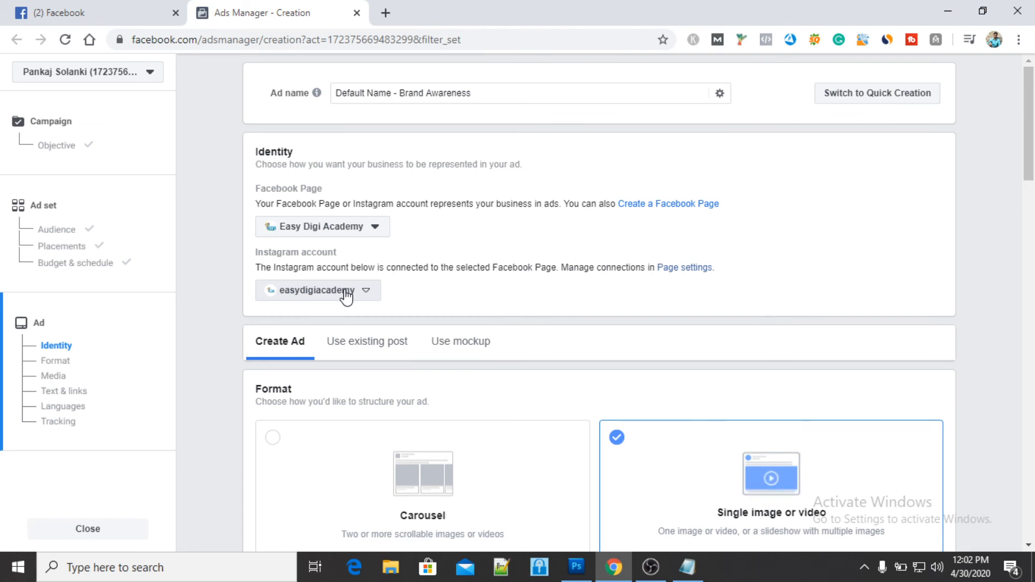
scroll(614, 326, down, 1)
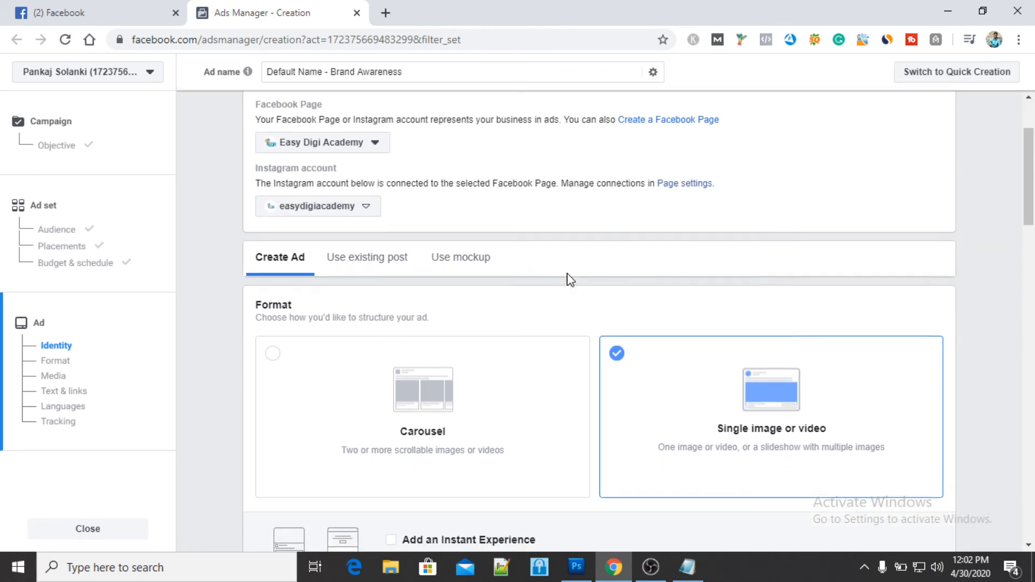
scroll(568, 277, down, 1)
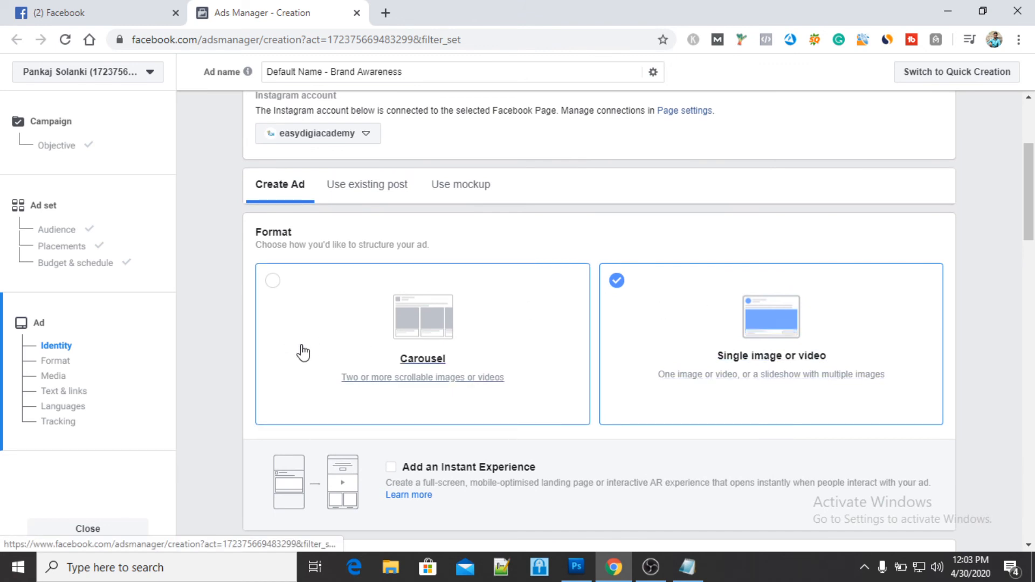
- Switch to the Facebook news feed and look through the posts for sponsored ads as examples of single image and video formats
click(127, 12)
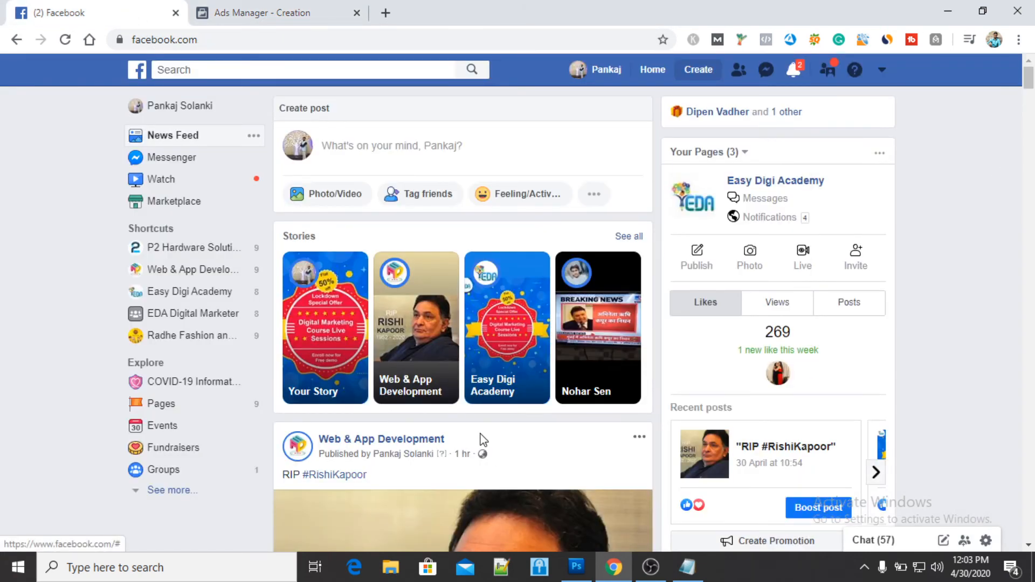
scroll(480, 439, down, 10)
scroll(480, 432, down, 12)
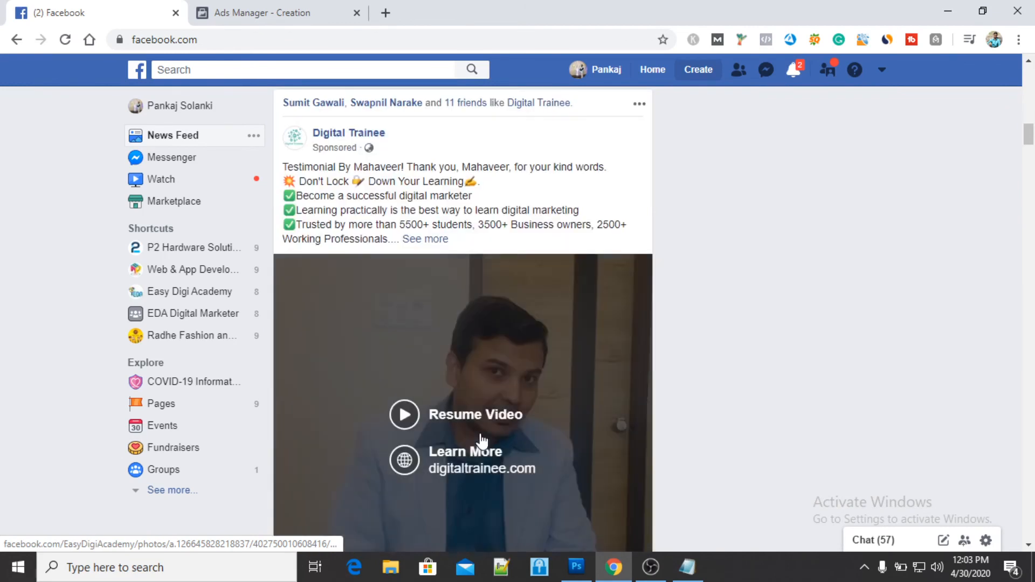
scroll(480, 433, up, 1)
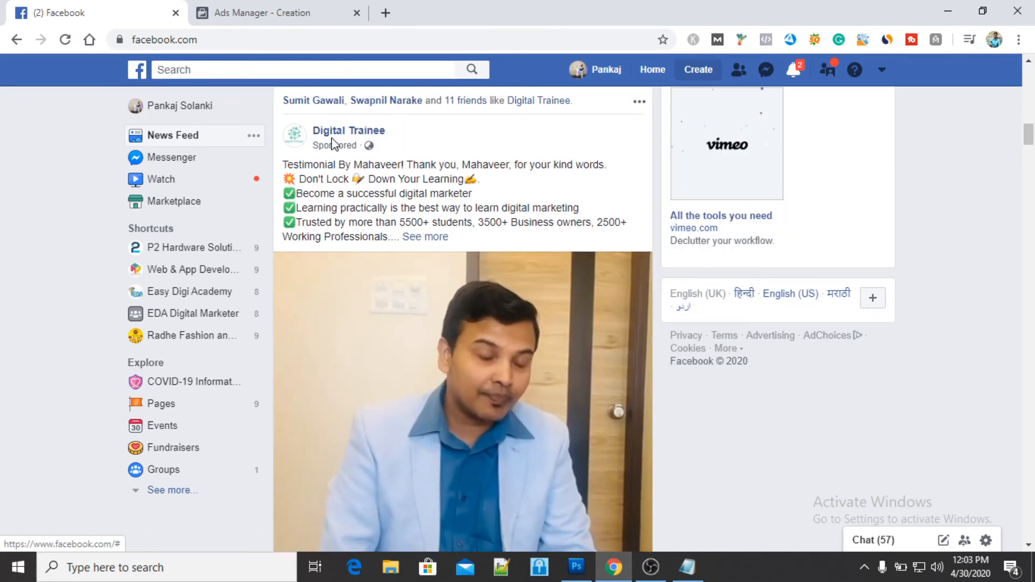
scroll(427, 358, down, 20)
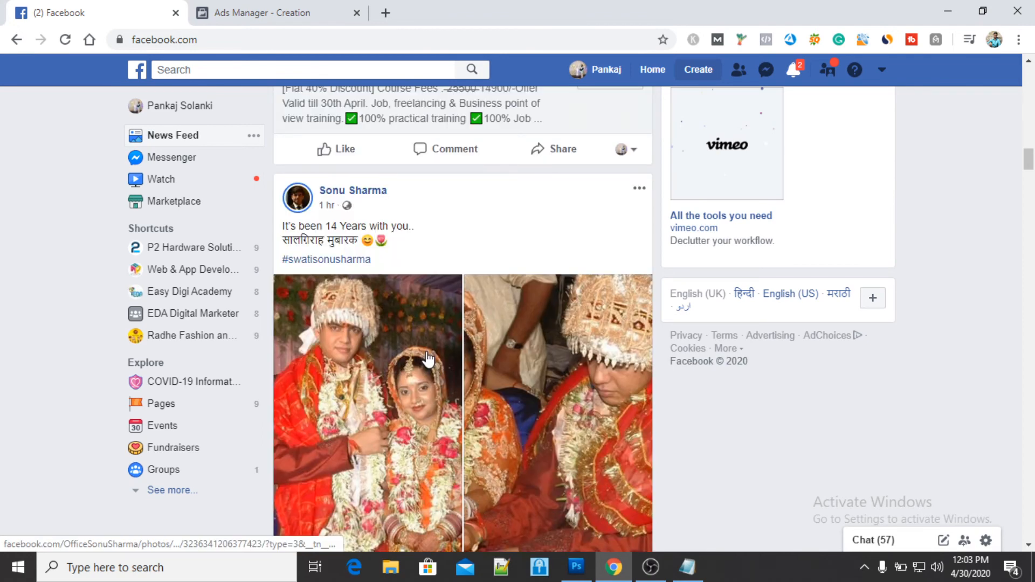
scroll(427, 350, down, 3)
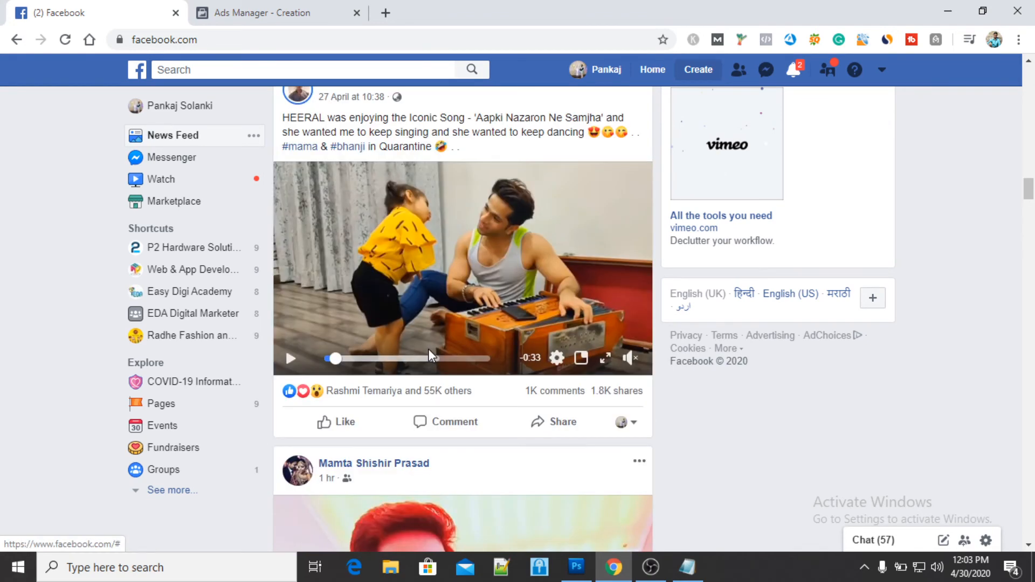
scroll(428, 348, down, 16)
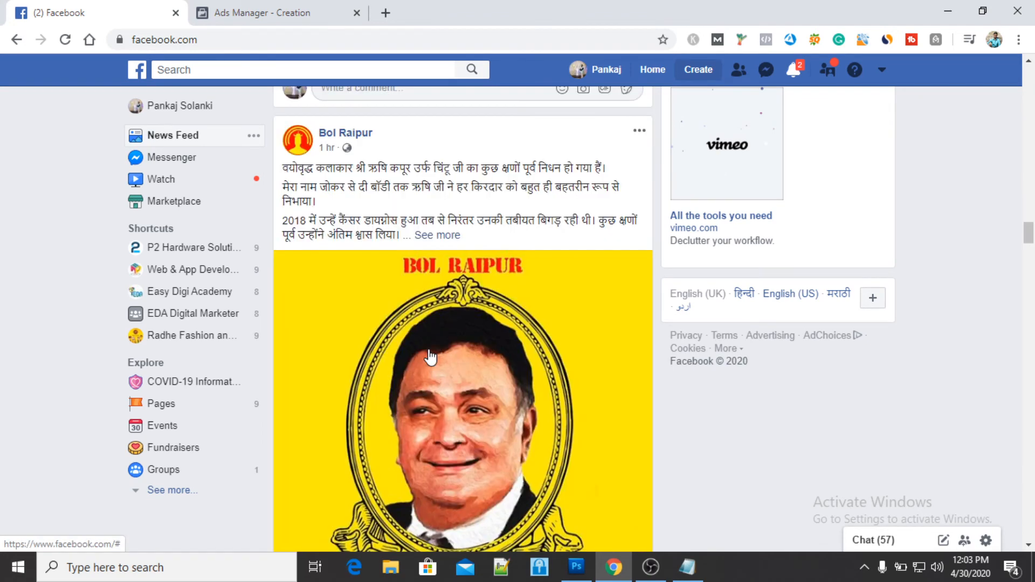
scroll(430, 356, down, 15)
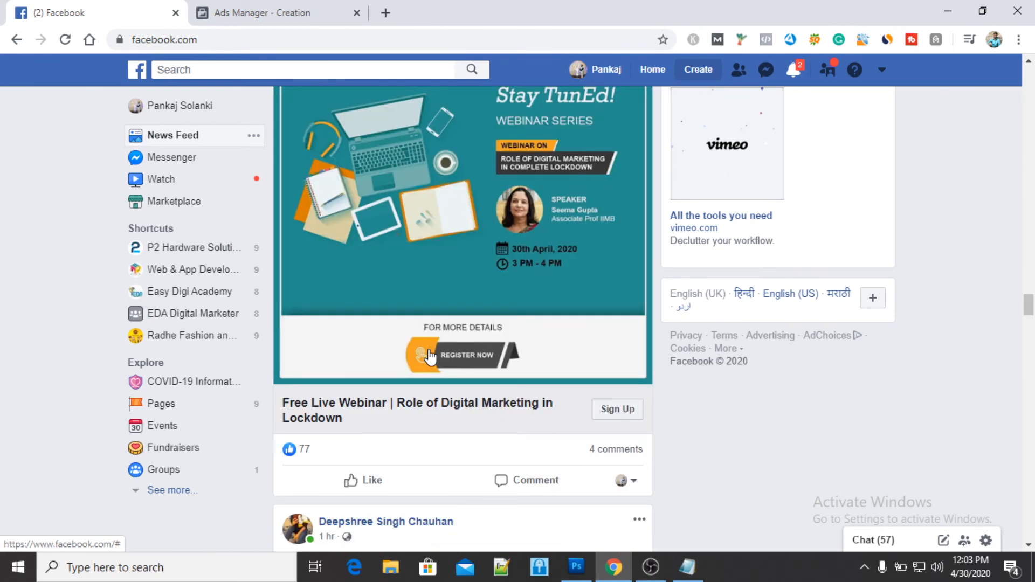
scroll(429, 356, up, 4)
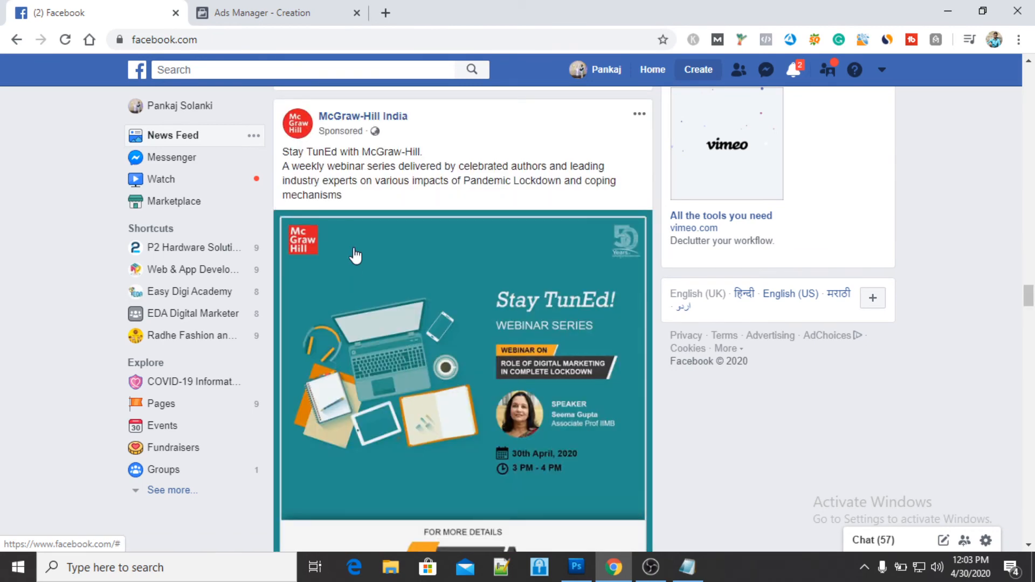
scroll(419, 329, down, 14)
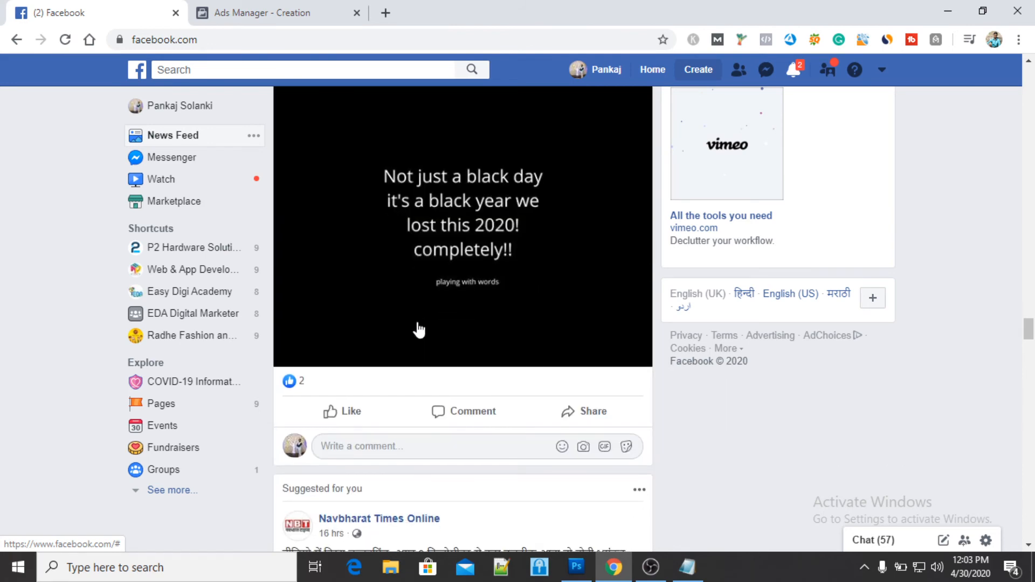
scroll(419, 329, down, 5)
scroll(419, 328, down, 15)
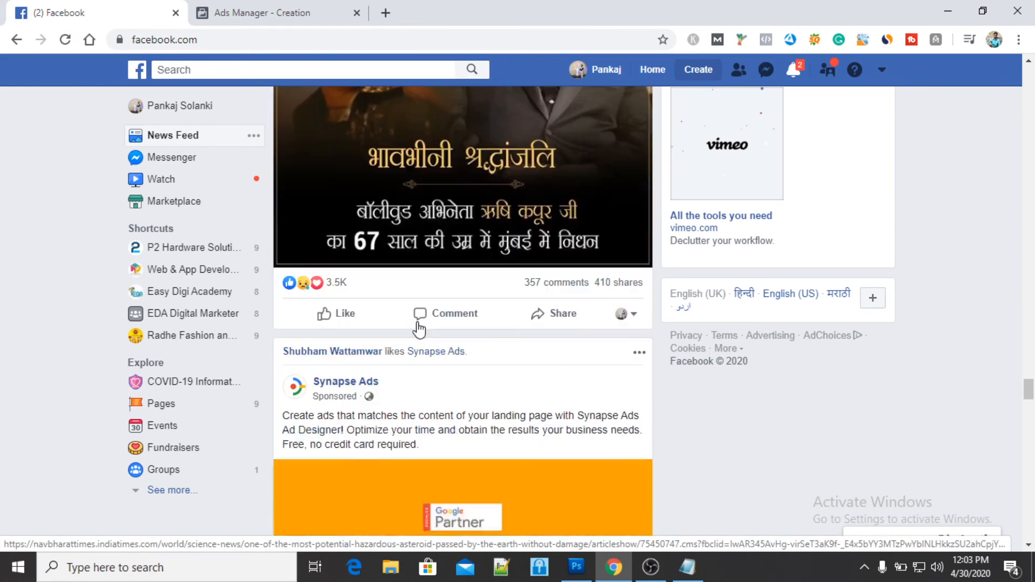
scroll(418, 327, down, 3)
scroll(418, 327, down, 15)
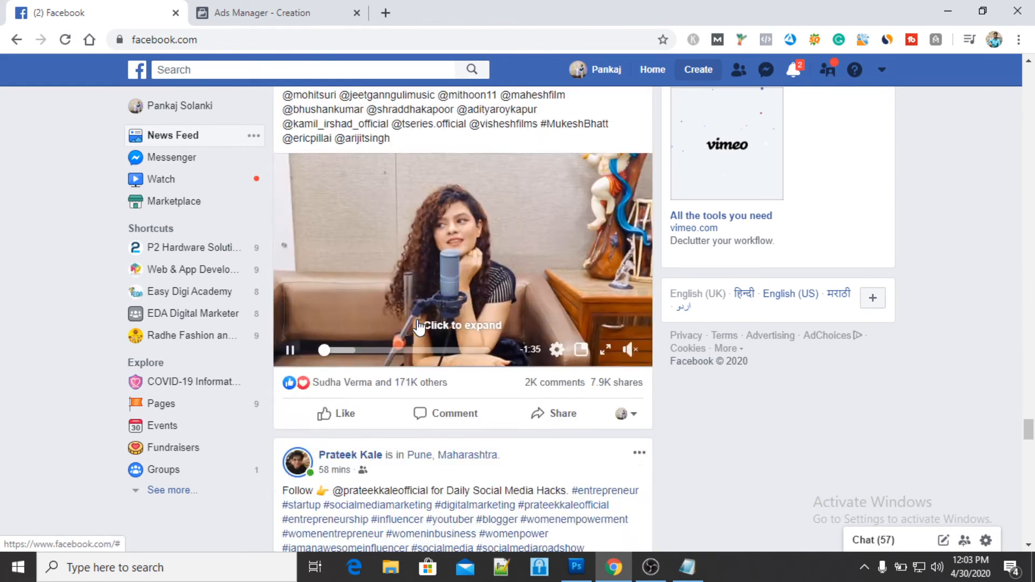
scroll(419, 327, up, 5)
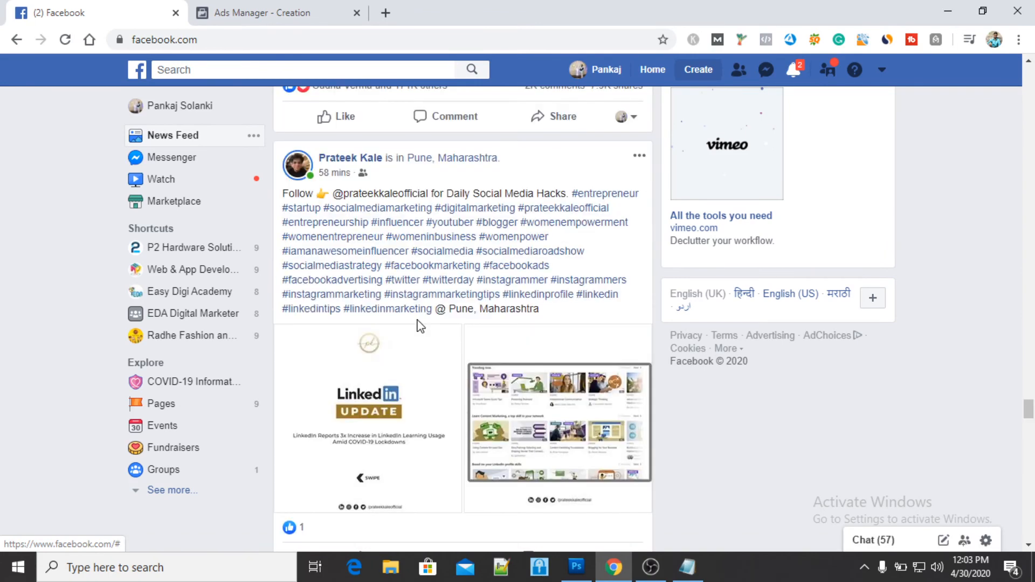
scroll(420, 327, down, 6)
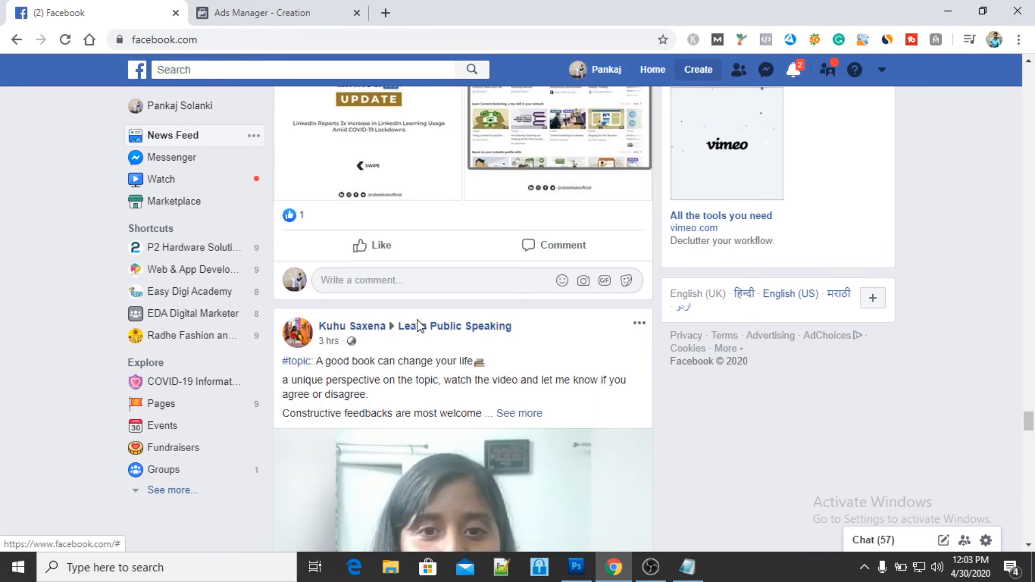
scroll(418, 328, down, 10)
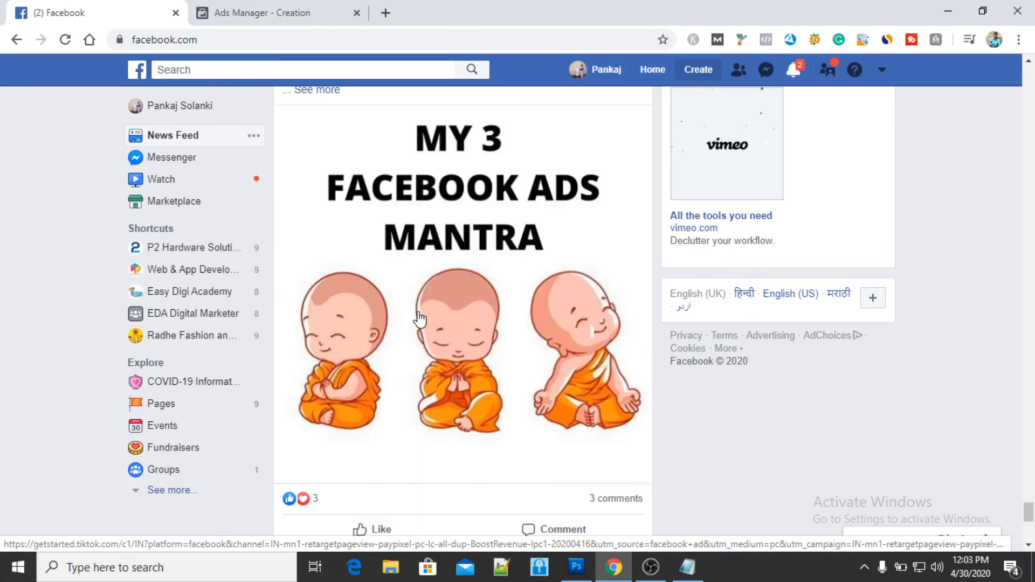
scroll(419, 319, down, 8)
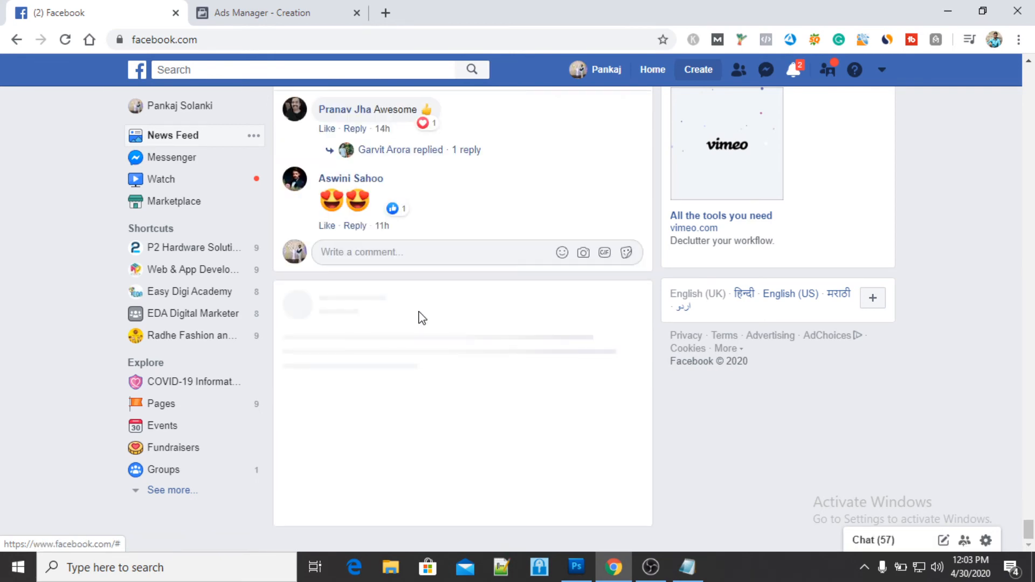
scroll(422, 318, down, 5)
scroll(451, 385, down, 8)
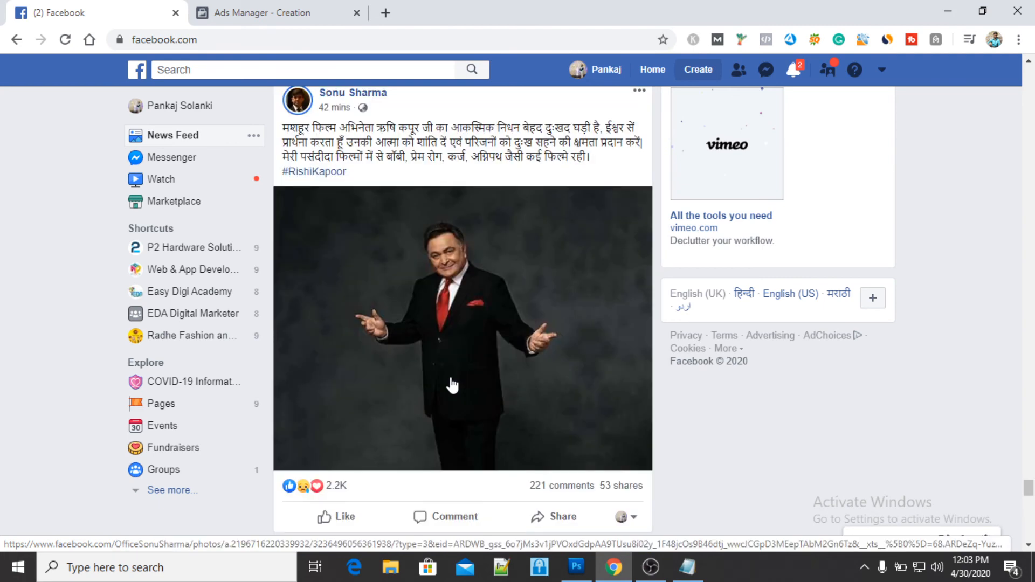
scroll(451, 385, down, 10)
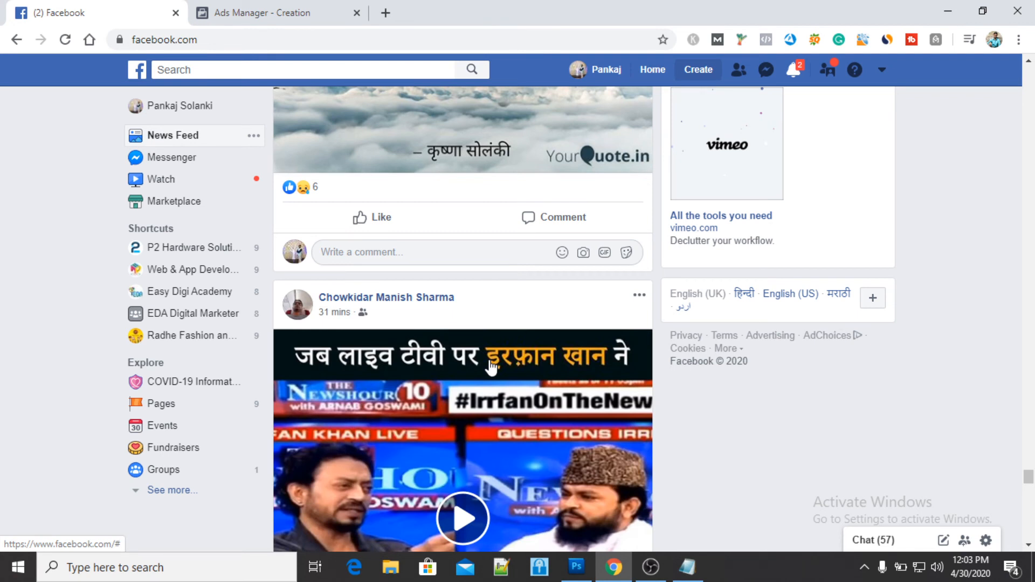
scroll(492, 367, down, 10)
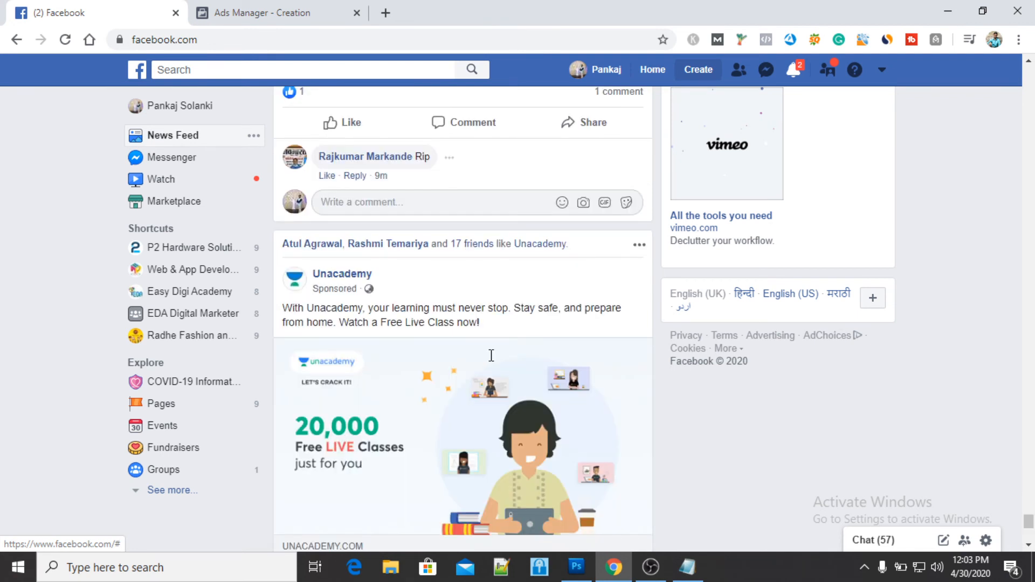
scroll(491, 355, down, 1)
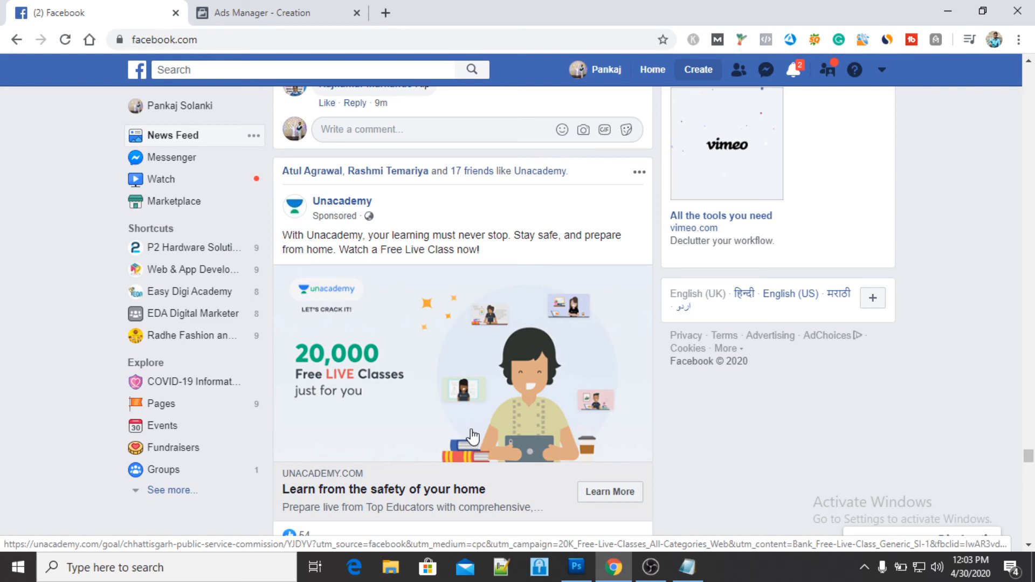
- Switch back to Ads Manager and remove the existing image from the ad's media, keeping the Single image or video format
click(287, 7)
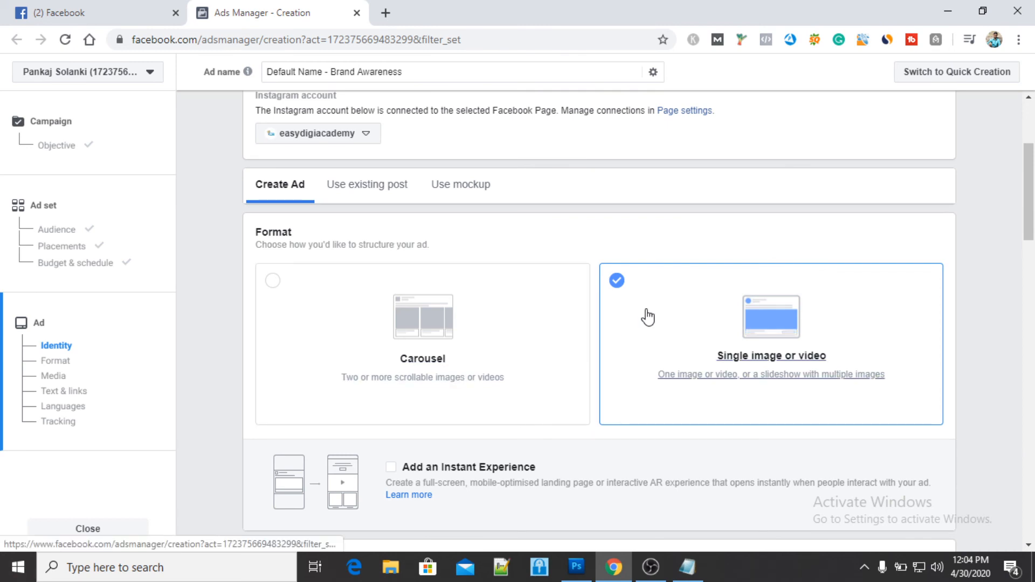
scroll(573, 351, down, 4)
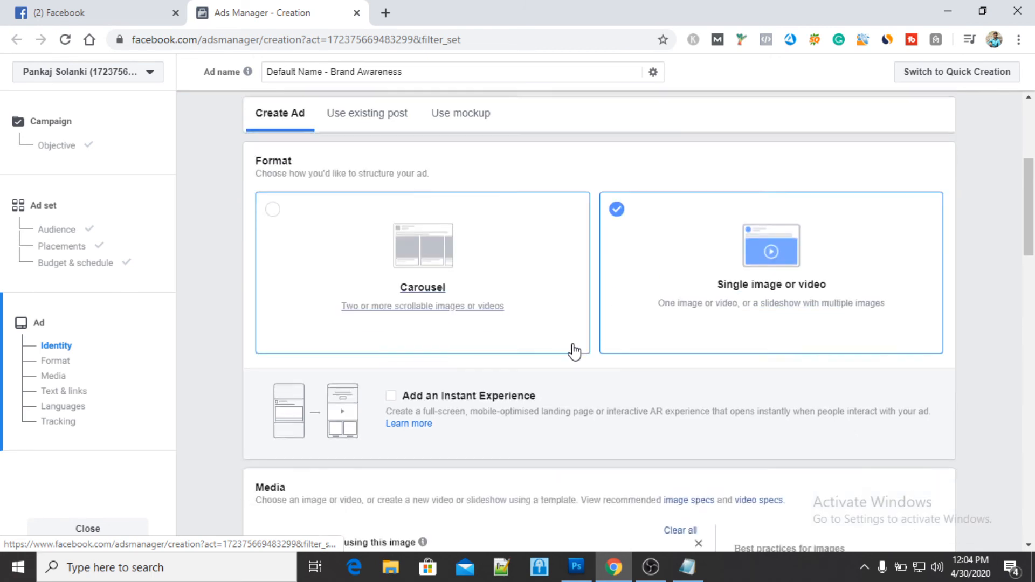
scroll(573, 351, down, 3)
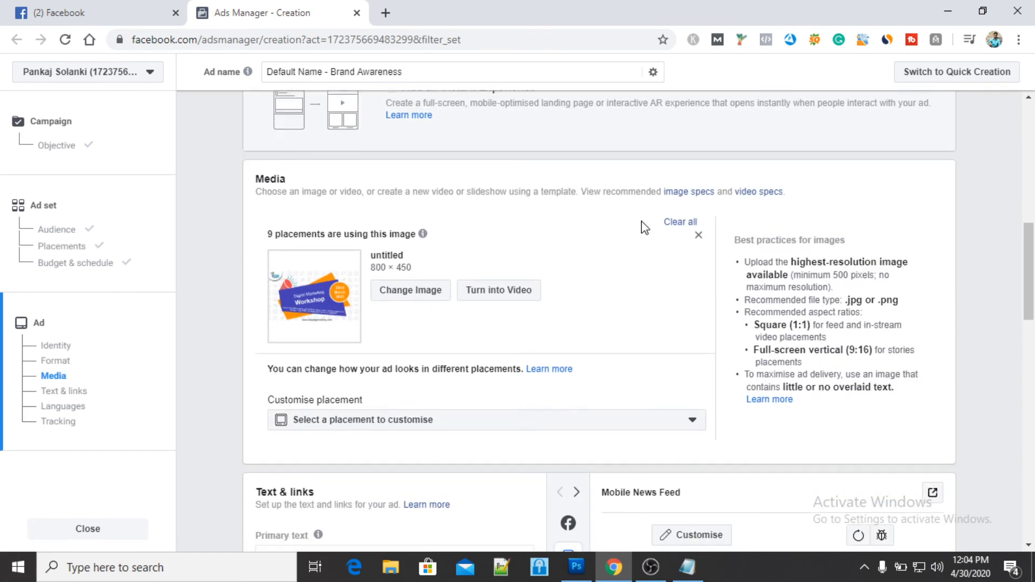
click(699, 237)
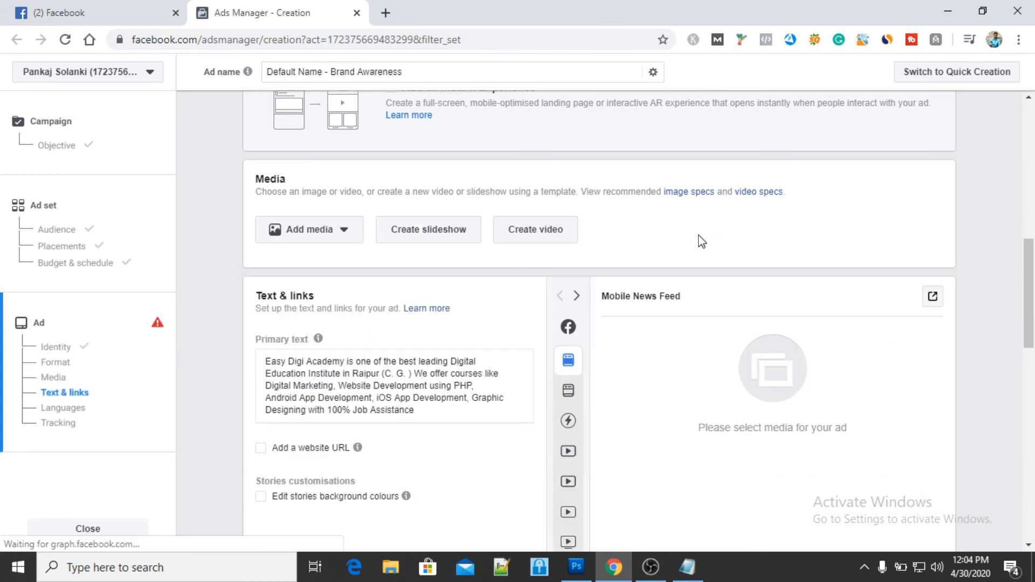
- Start adding an image to the ad's media and browse the account images
click(322, 232)
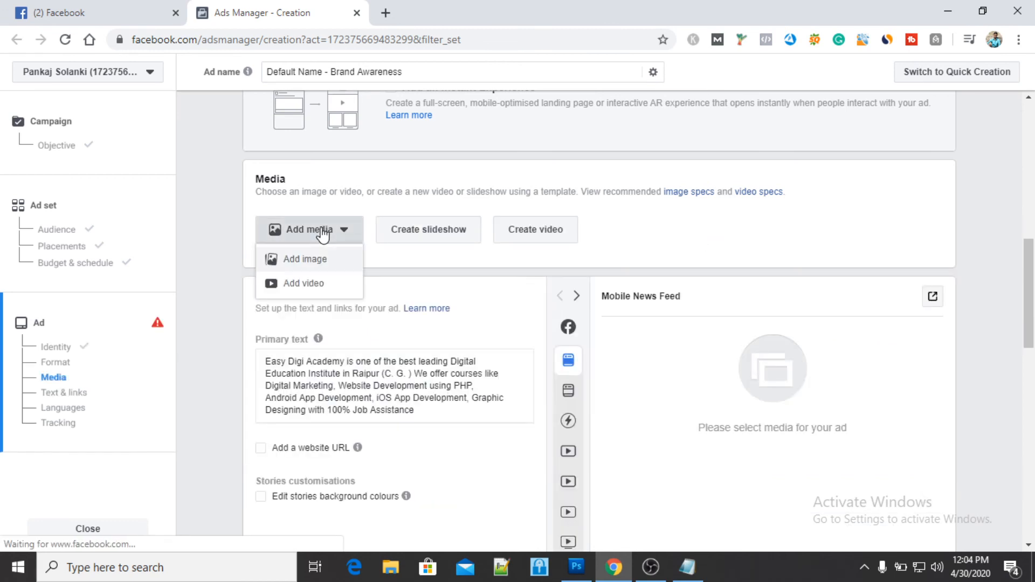
click(319, 263)
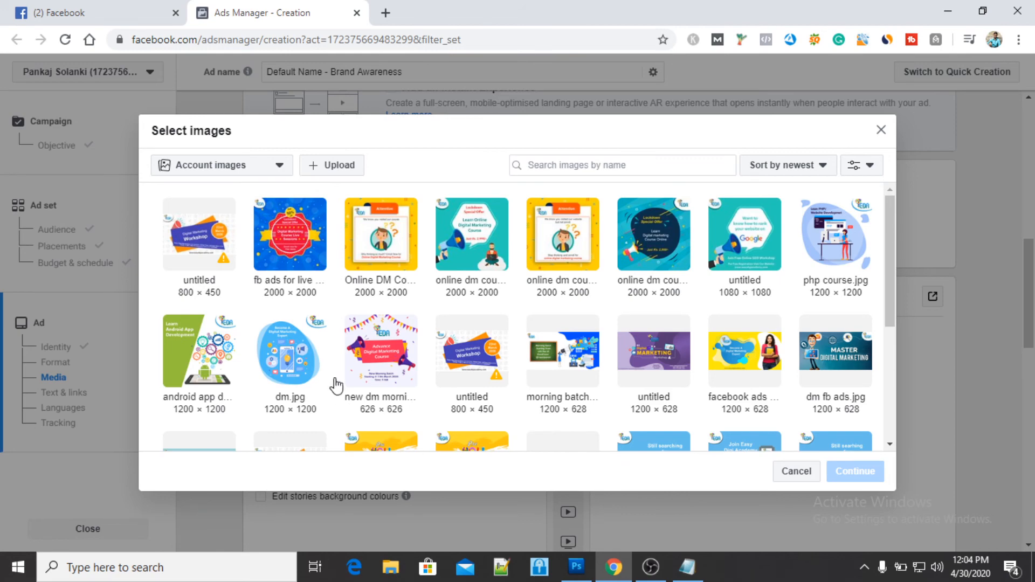
scroll(670, 245, down, 10)
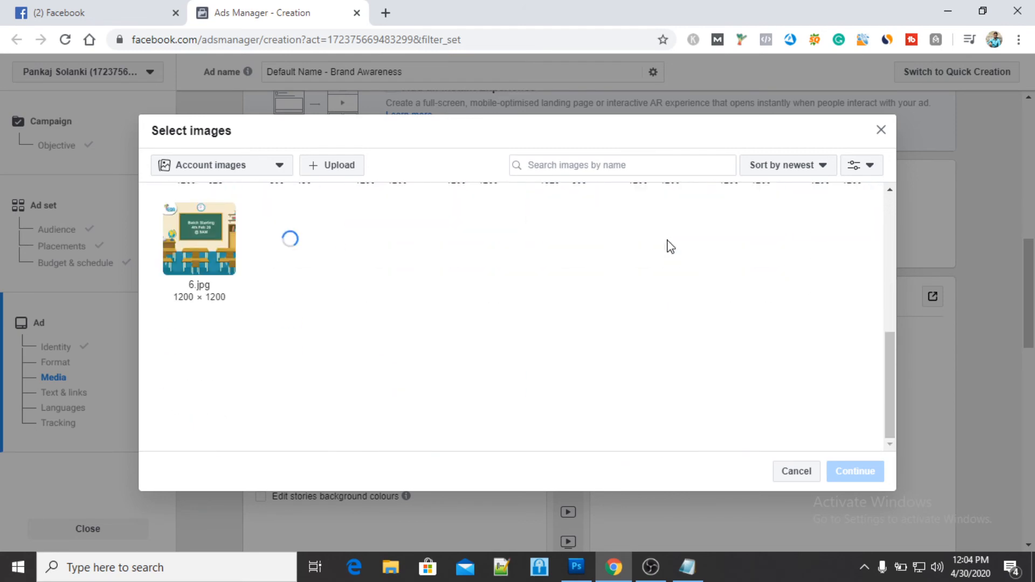
scroll(670, 246, up, 6)
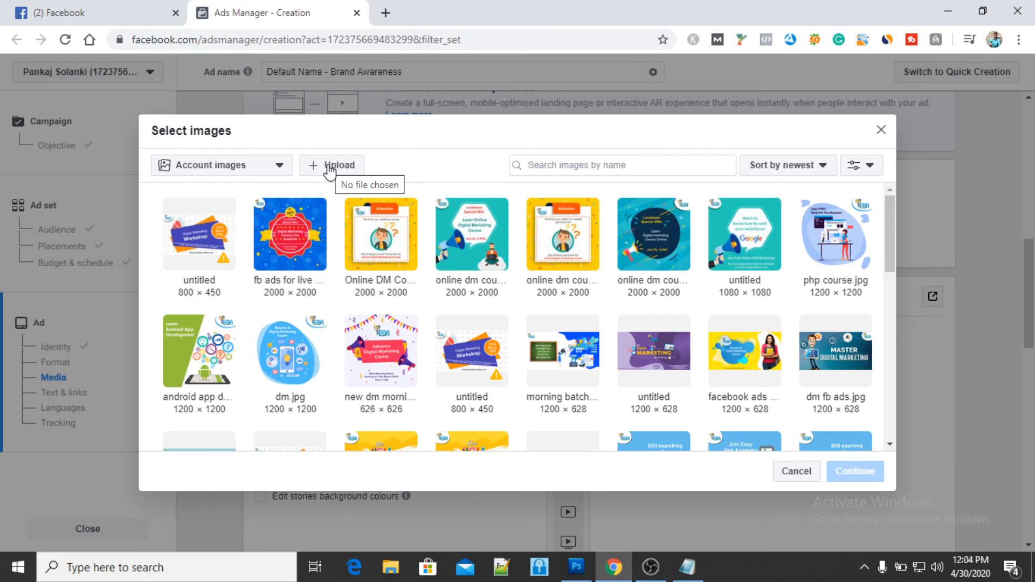
- Change the image source to stock photos and search for "digital marketing"
click(271, 166)
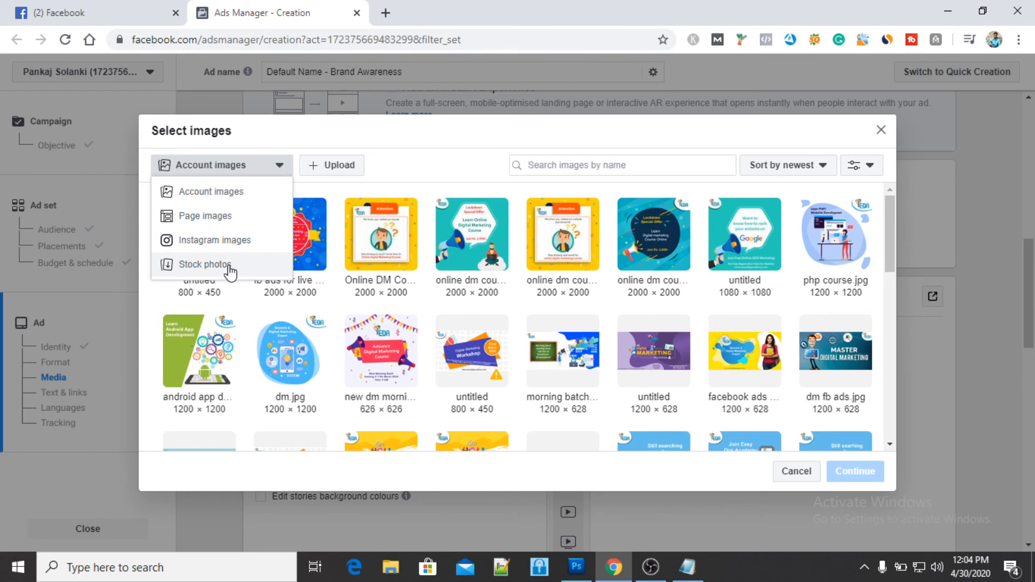
click(247, 271)
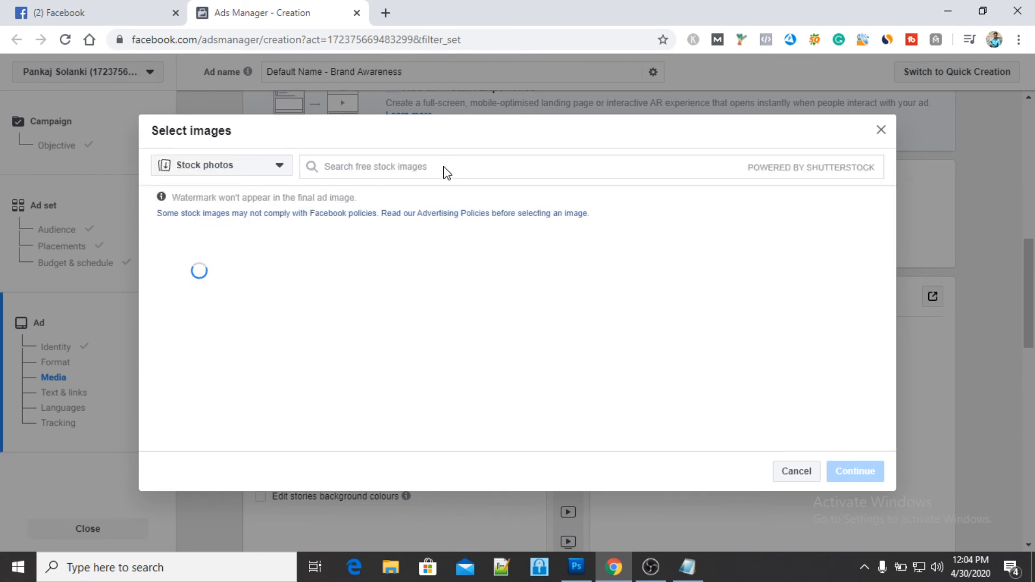
click(445, 167)
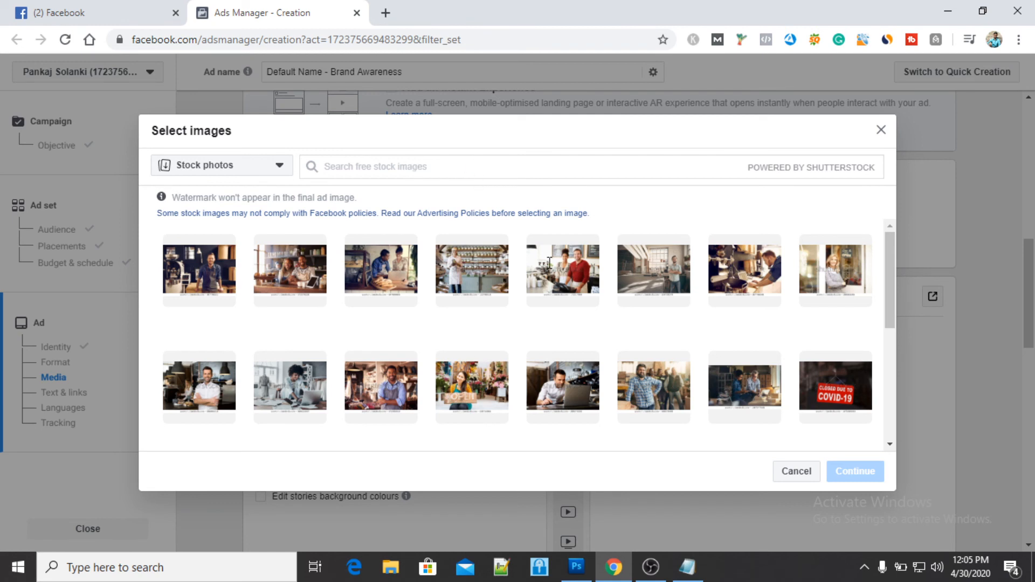
text(digital )
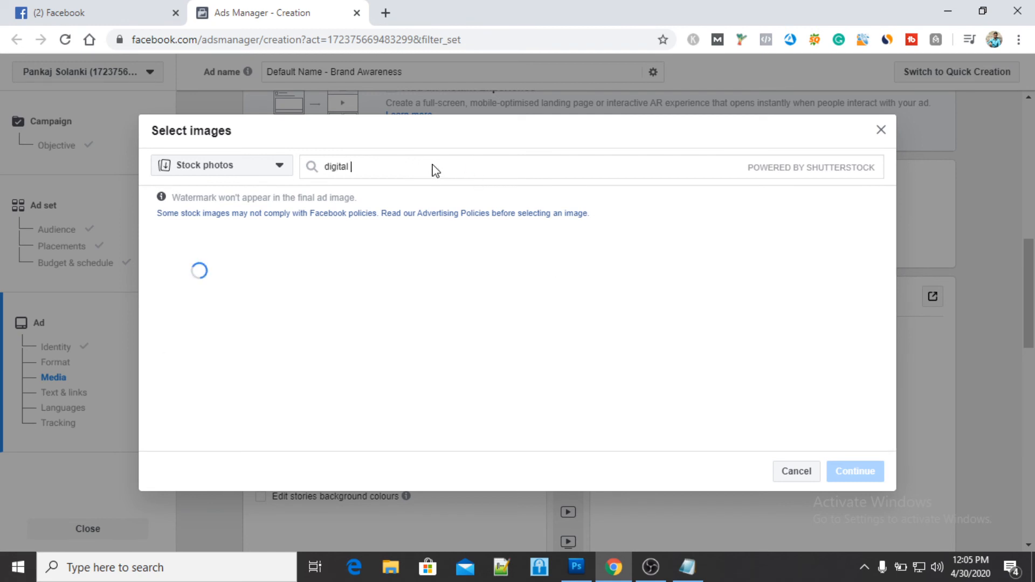
text(marketing)
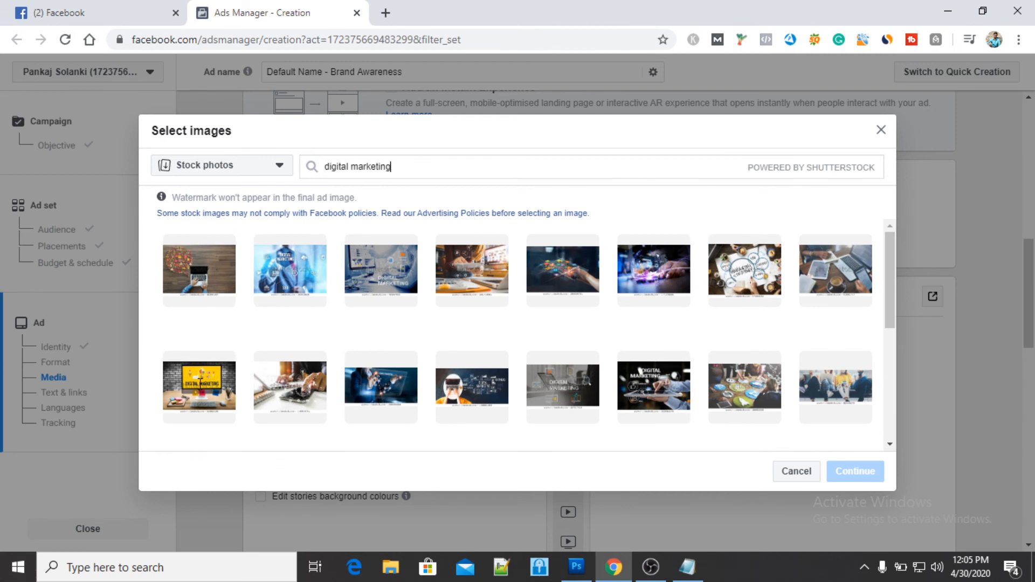
- Add the stock photo of a desk with a yellow "Digital Marketing" screen as the ad's image
click(200, 392)
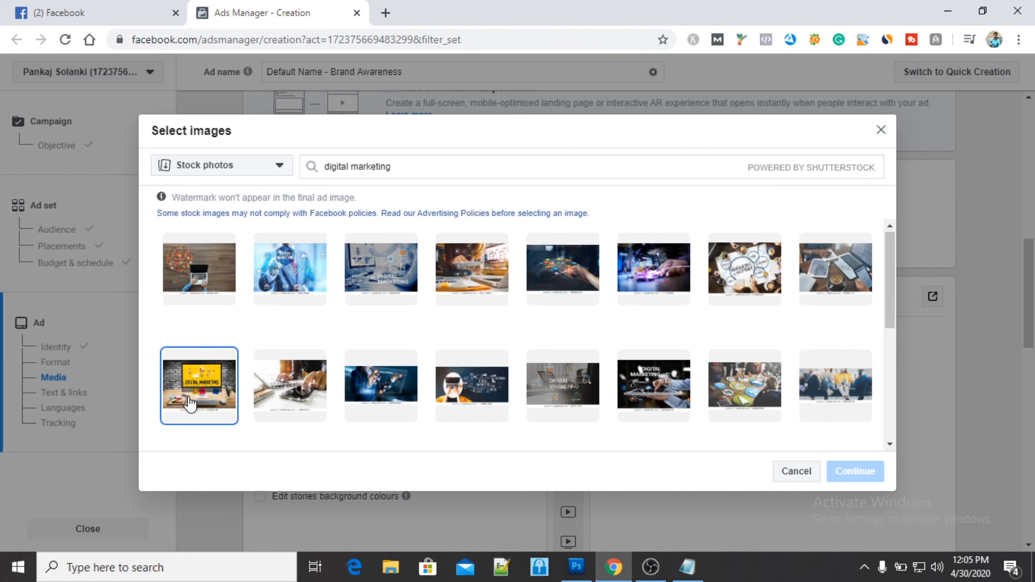
scroll(357, 429, down, 5)
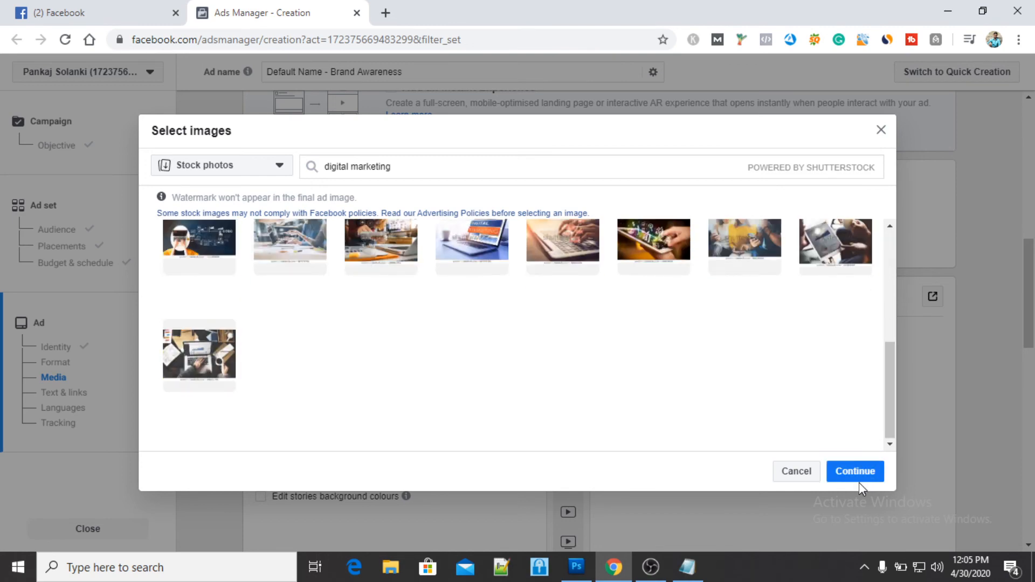
click(859, 472)
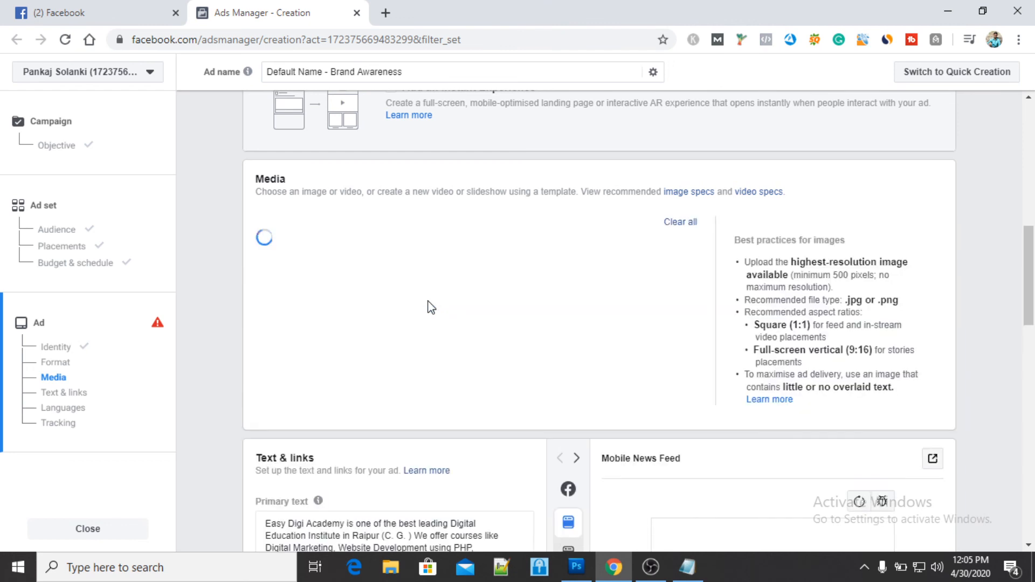
- Switch to the Notepad notes and add the image sizes "1200x 628px" and "1080x1080 px" on separate lines below "Accelerated:"
scroll(431, 308, up, 1)
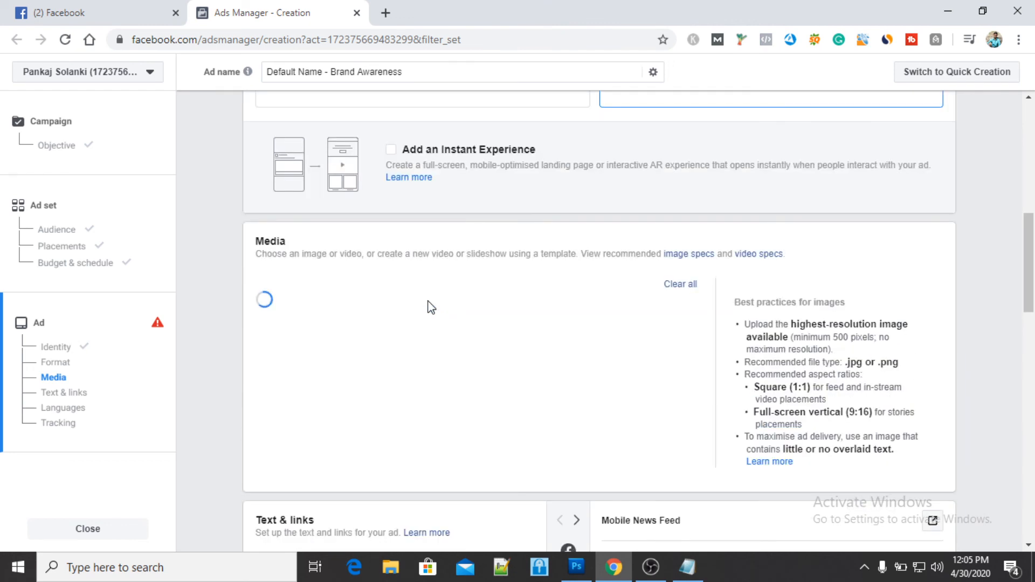
mouse_move(430, 306)
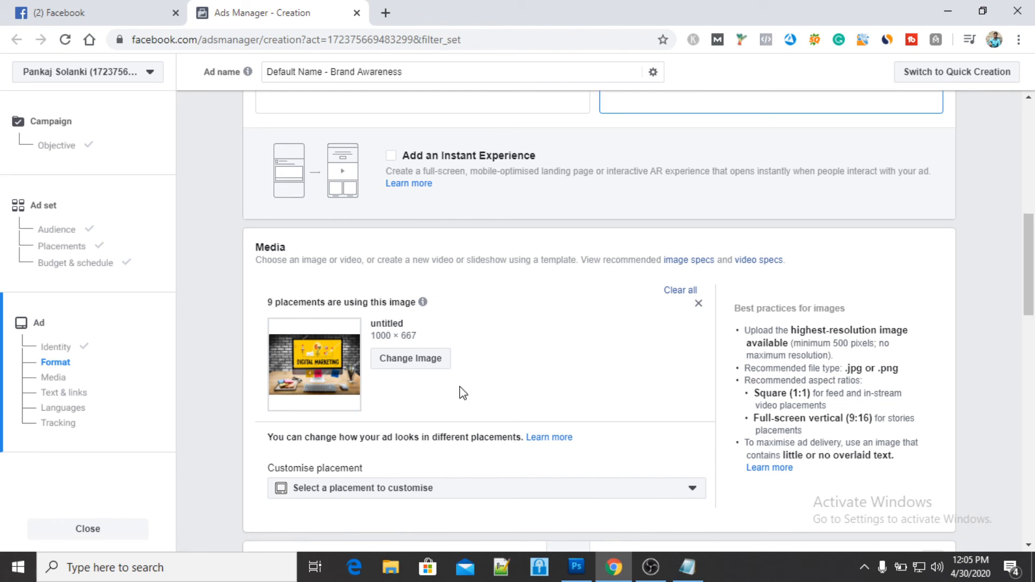
key(alt+Tab)
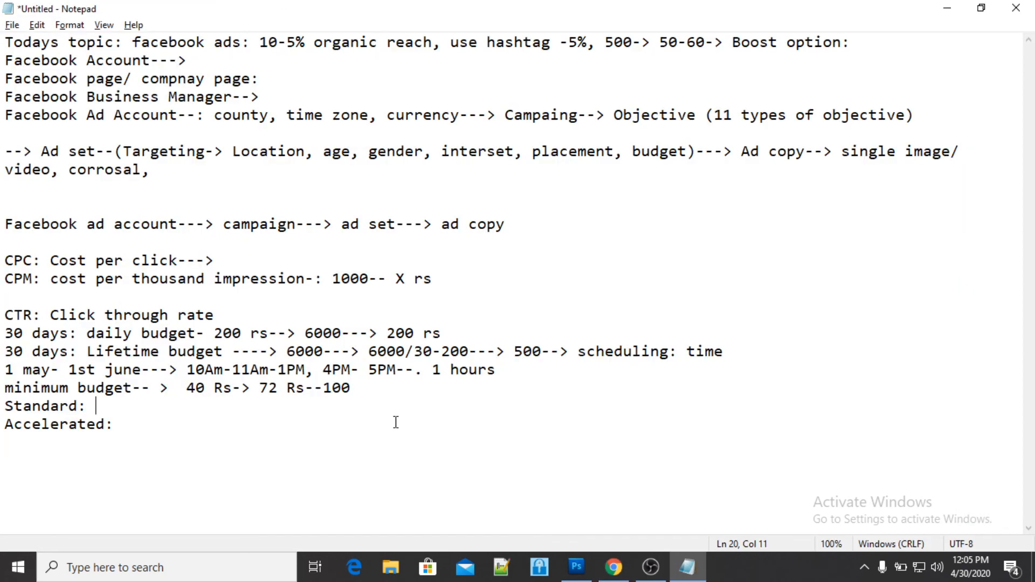
key(Right)
key(Right)
key(Return)
key(Return)
text(1200x 628)
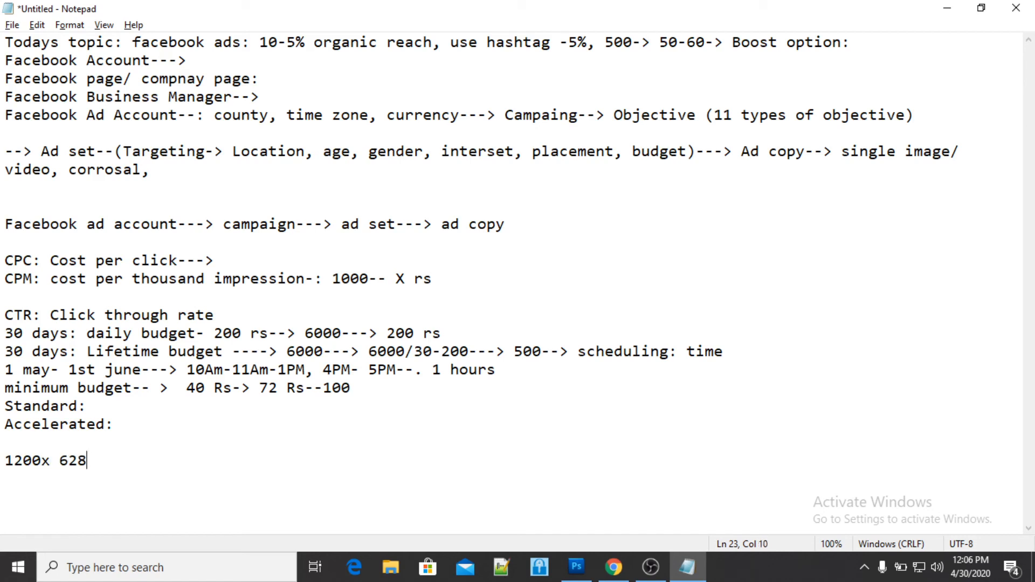
key(Return)
text(1080x1080)
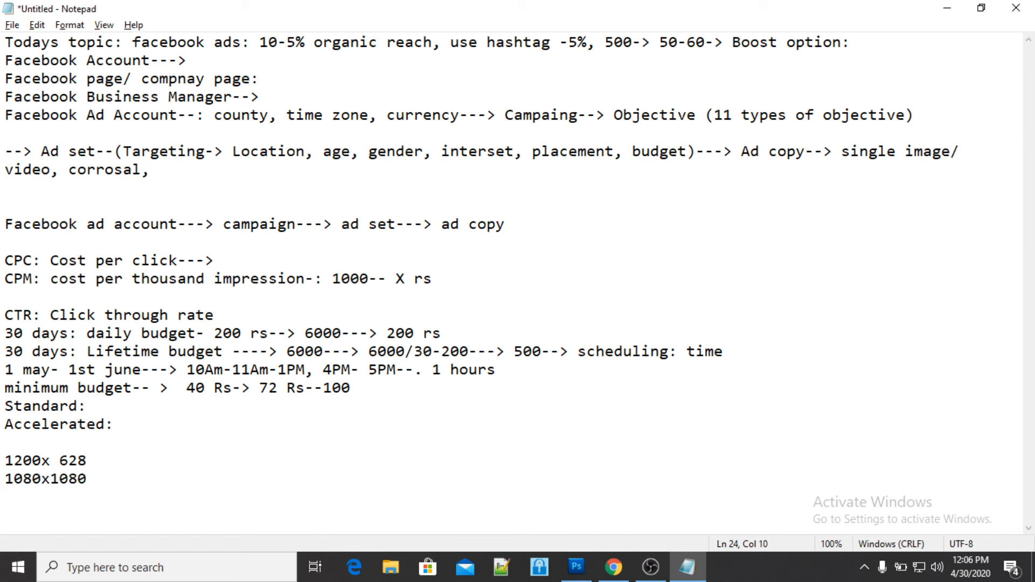
text( px)
key(Up)
text(px)
- Return to Ads Manager and preview the ad in the Desktop News Feed placement beside its primary text
key(alt+Tab)
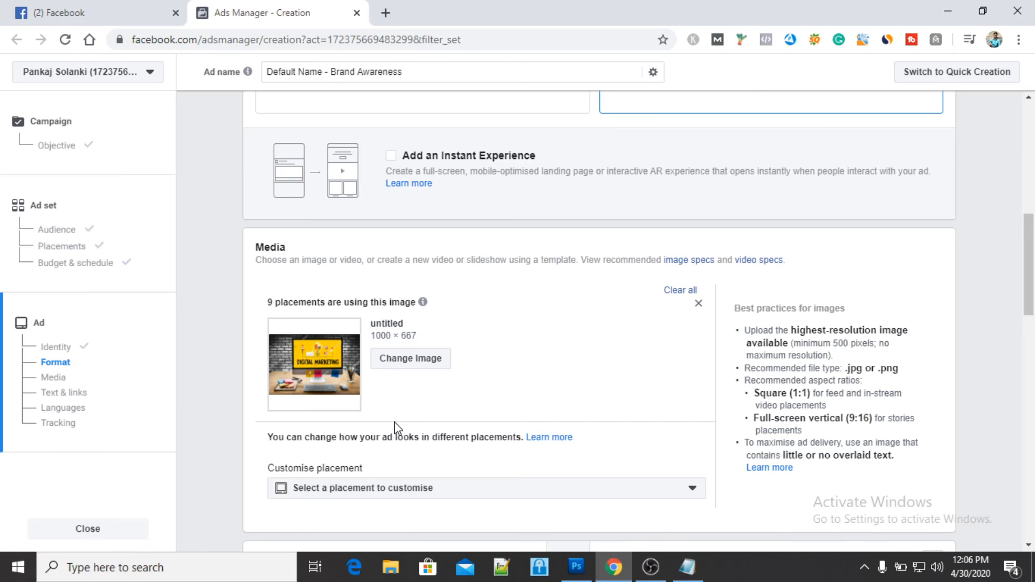
scroll(472, 357, down, 5)
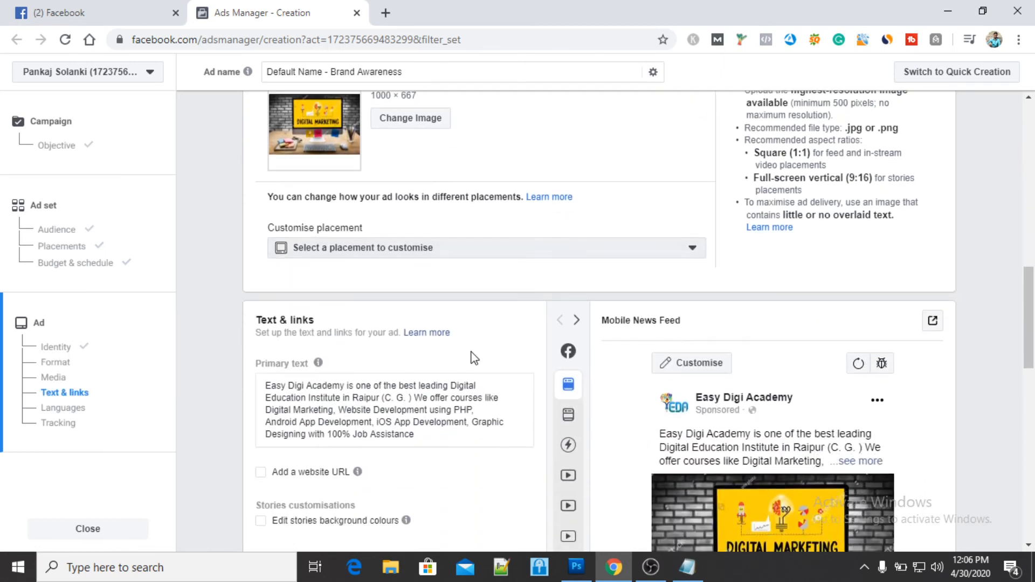
scroll(472, 357, down, 2)
mouse_move(574, 254)
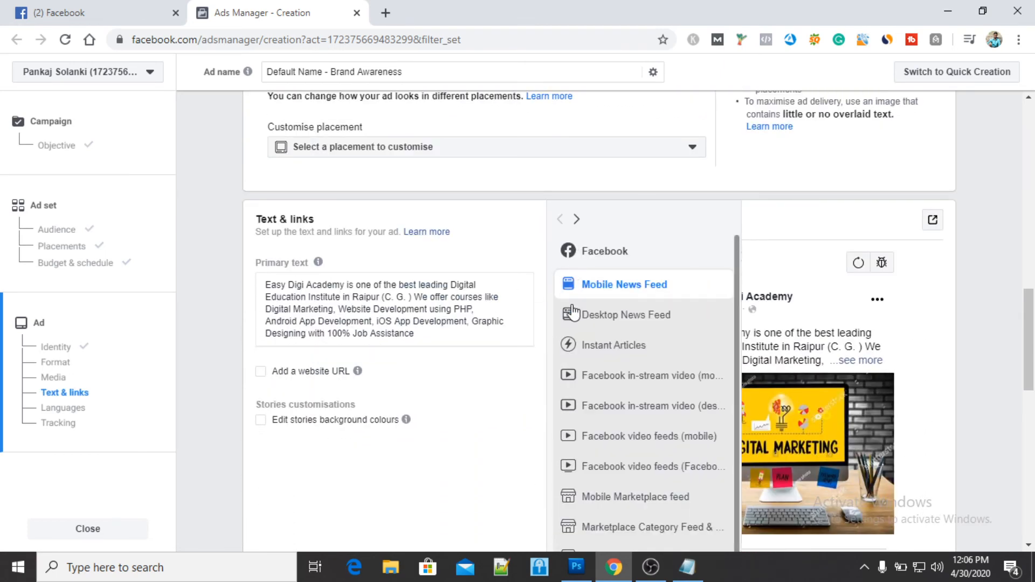
click(616, 324)
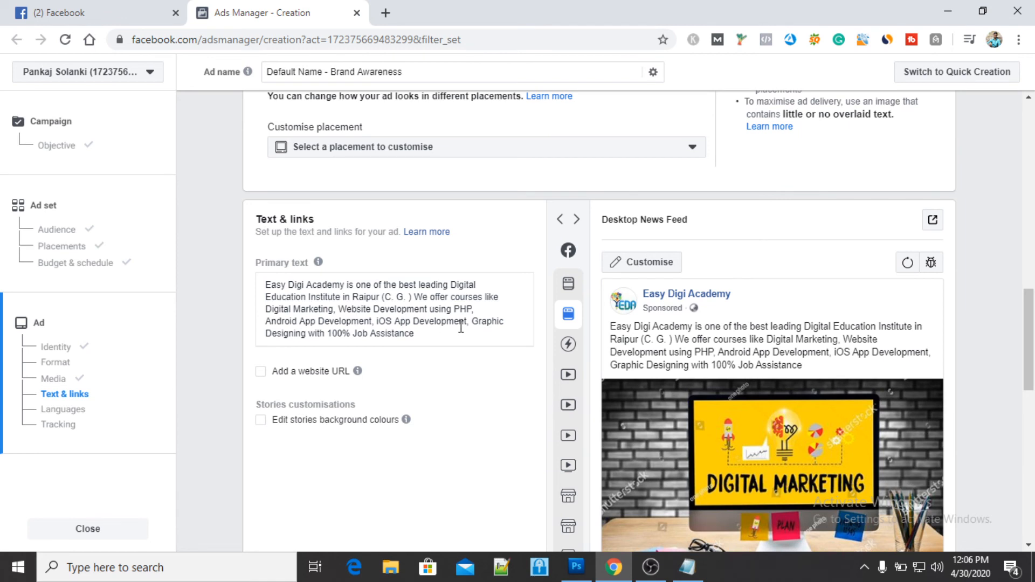
click(446, 335)
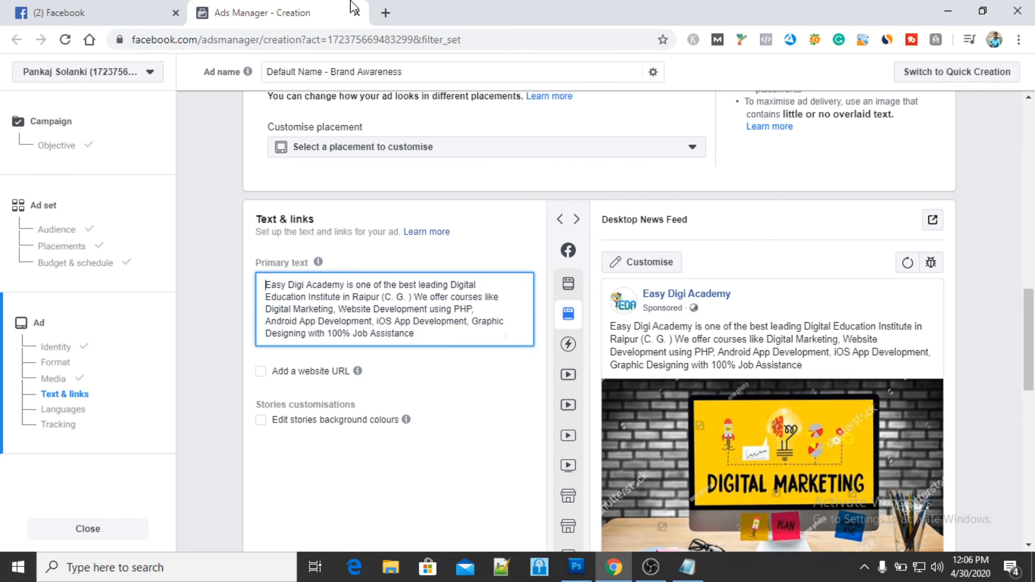
- Search Google for "facebook ads emojis" in a new browser tab
click(385, 13)
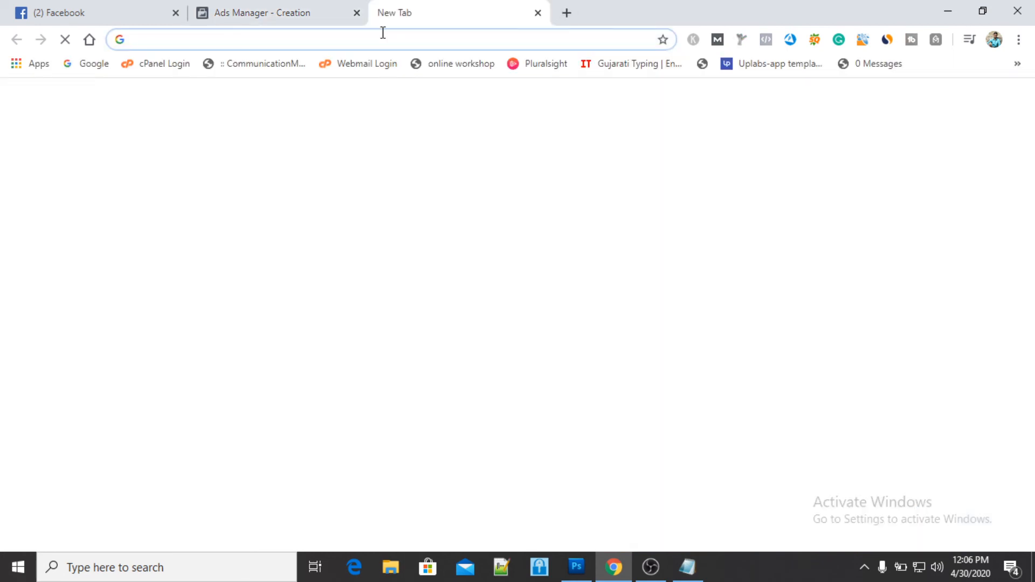
text(facebook)
key(Delete)
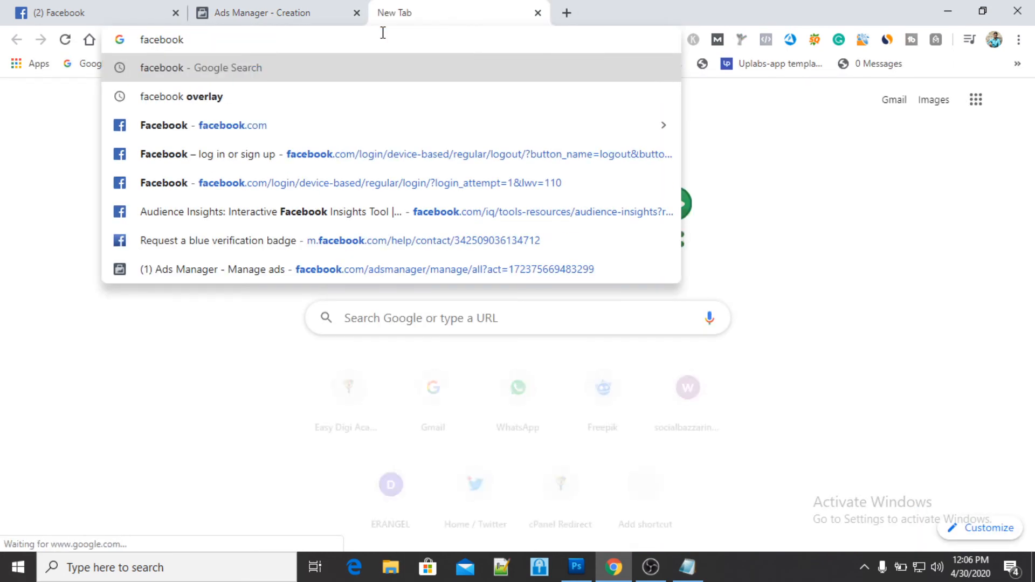
text(ads )
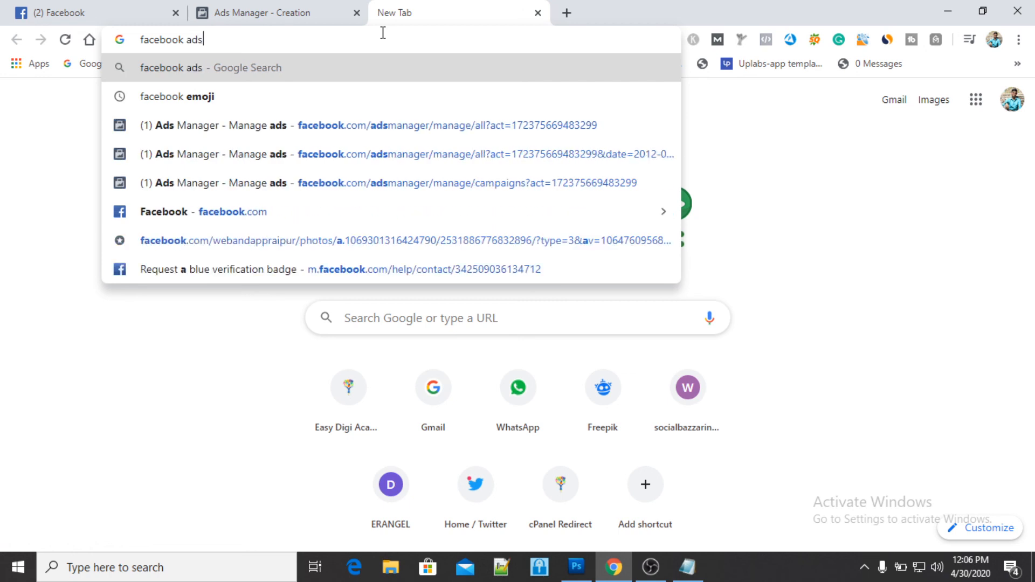
text(emojis)
key(Return)
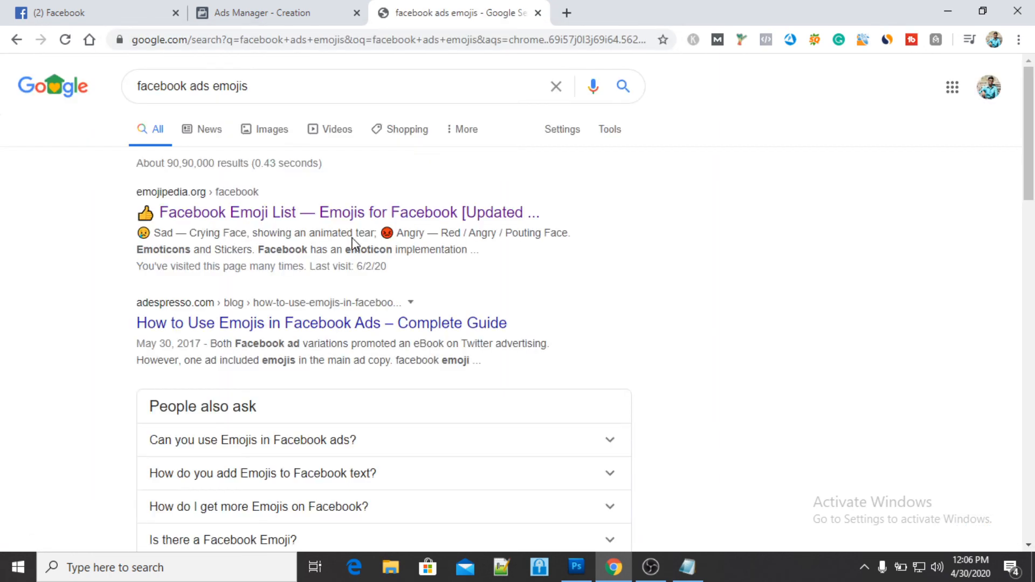
- Open Emojipedia's Facebook Emoji List, look through the Facebook emojis, and return to the ad's text settings in Ads Manager
click(245, 219)
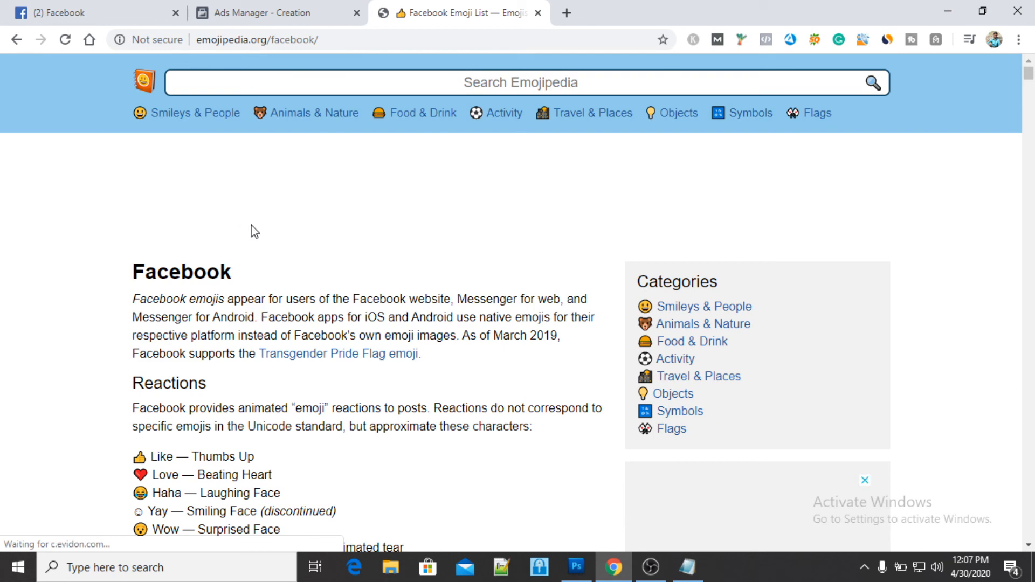
scroll(347, 299, down, 4)
scroll(347, 299, down, 7)
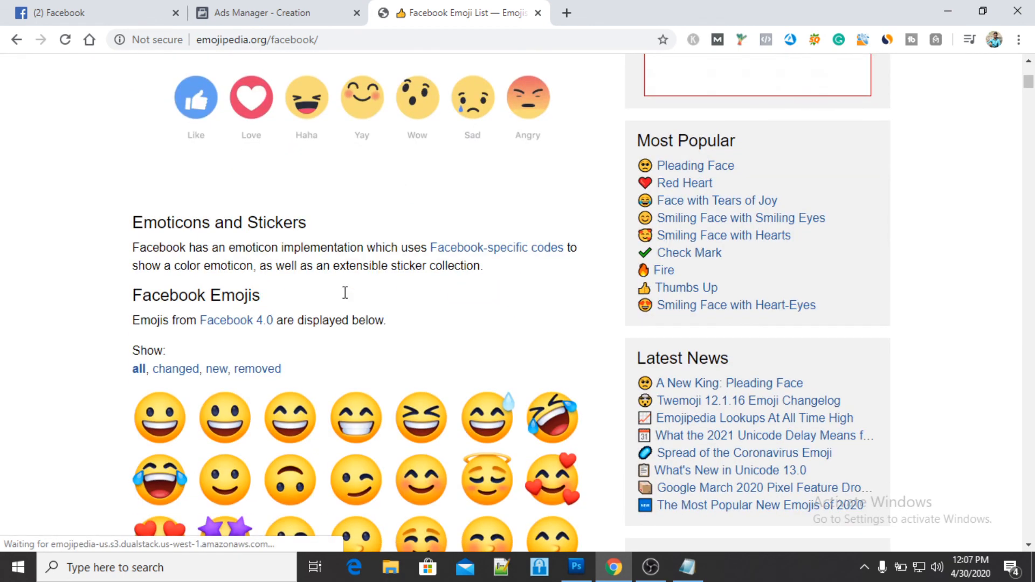
scroll(345, 294, down, 9)
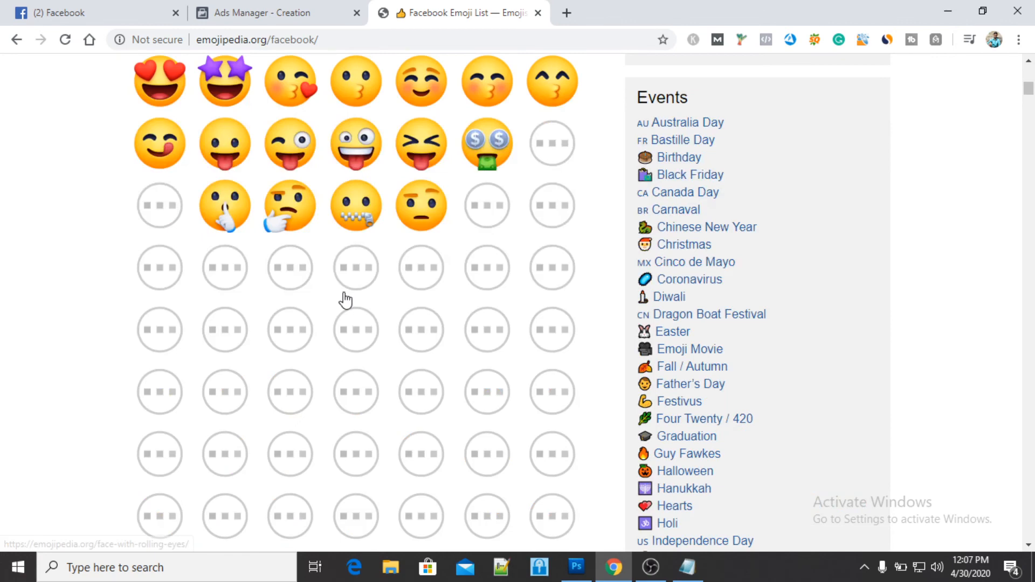
scroll(346, 300, up, 4)
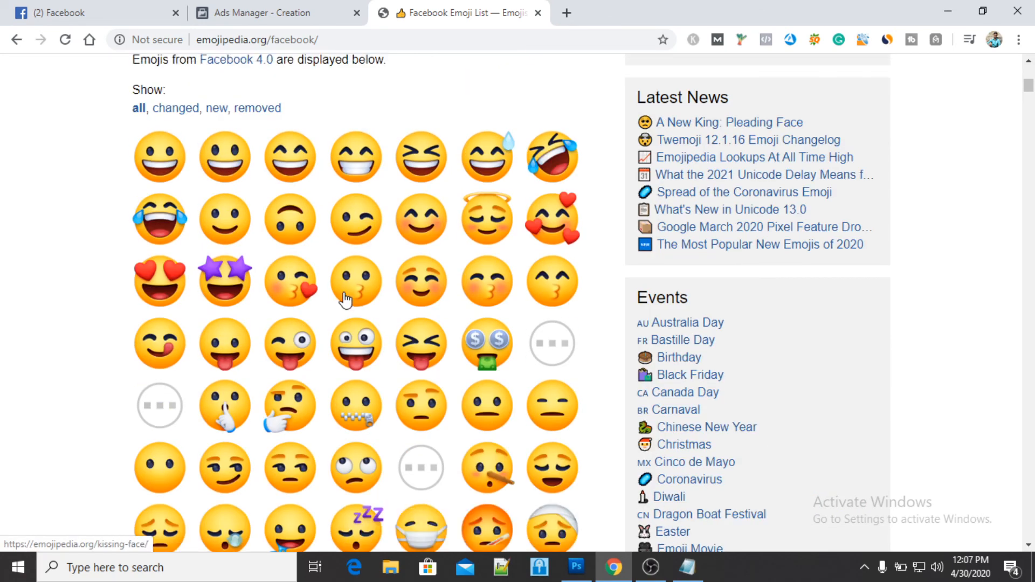
scroll(345, 299, up, 4)
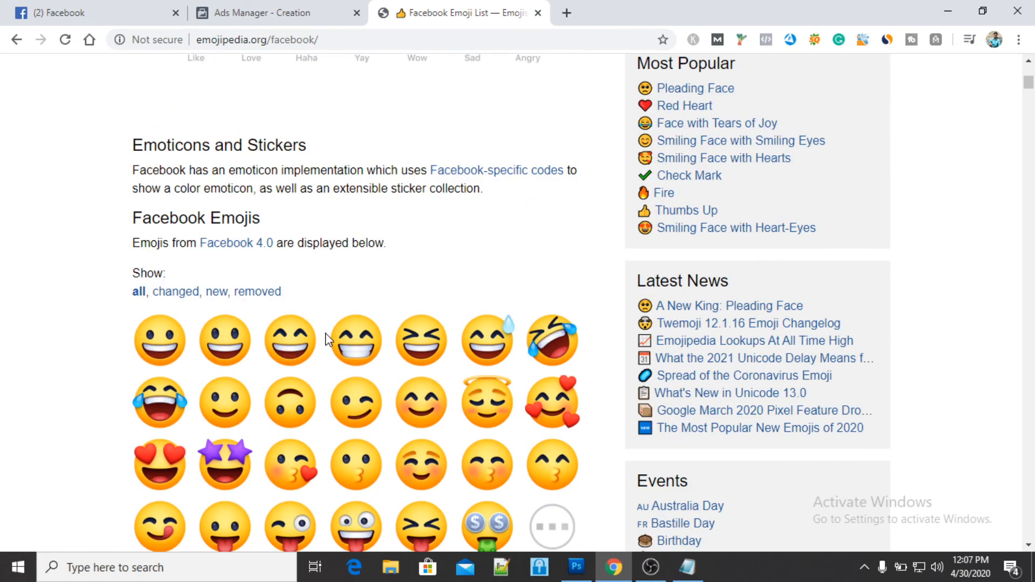
click(238, 8)
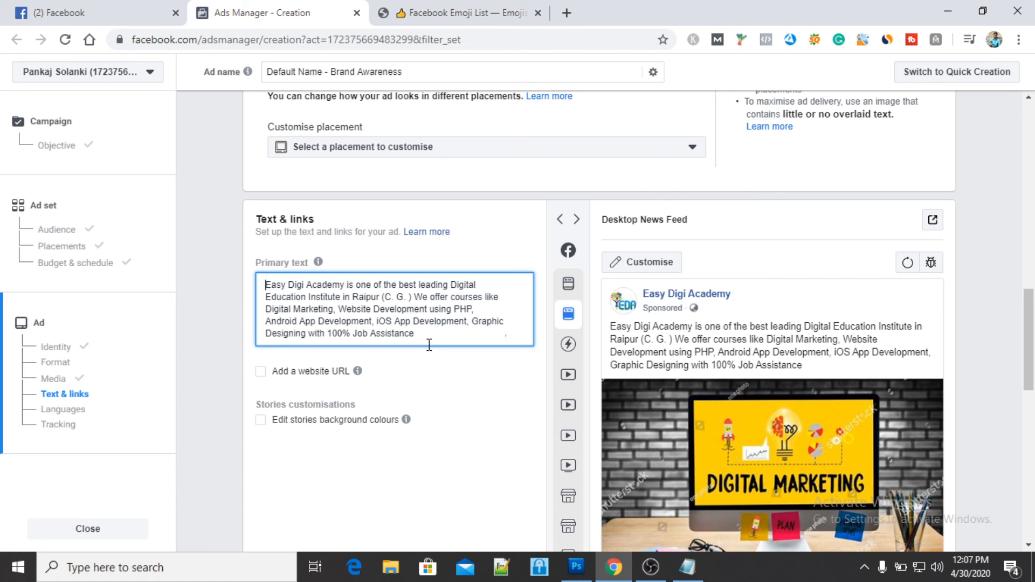
scroll(422, 370, down, 1)
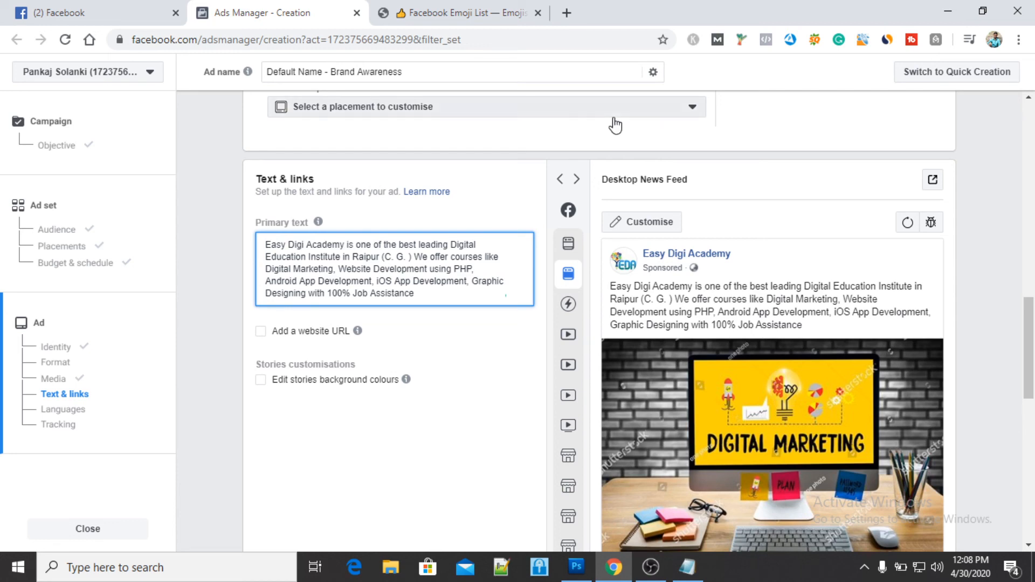
- Search Google for "facebook overlay" in a new browser tab and open Facebook's Text Overlay Tool
click(568, 11)
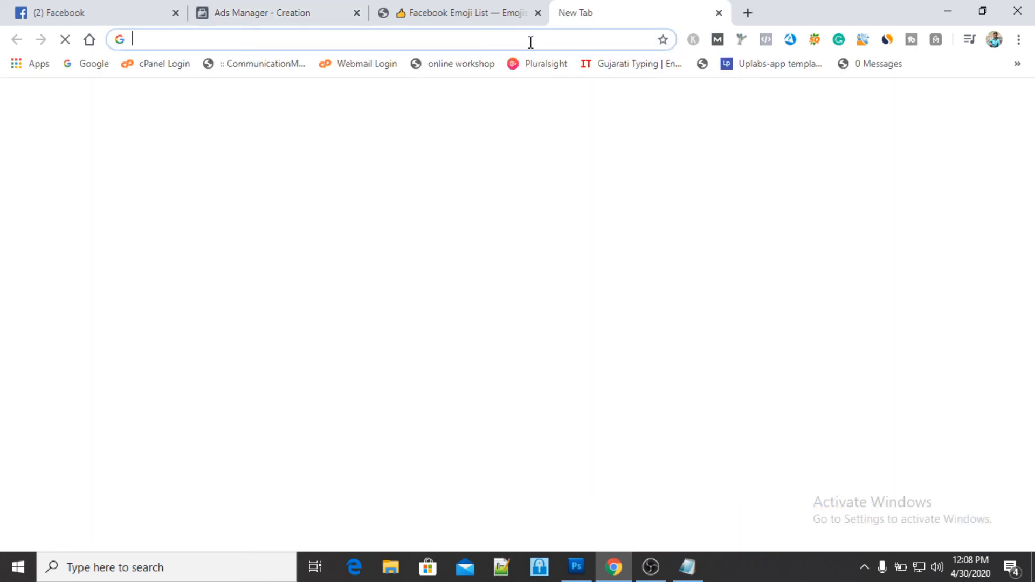
text(facebook )
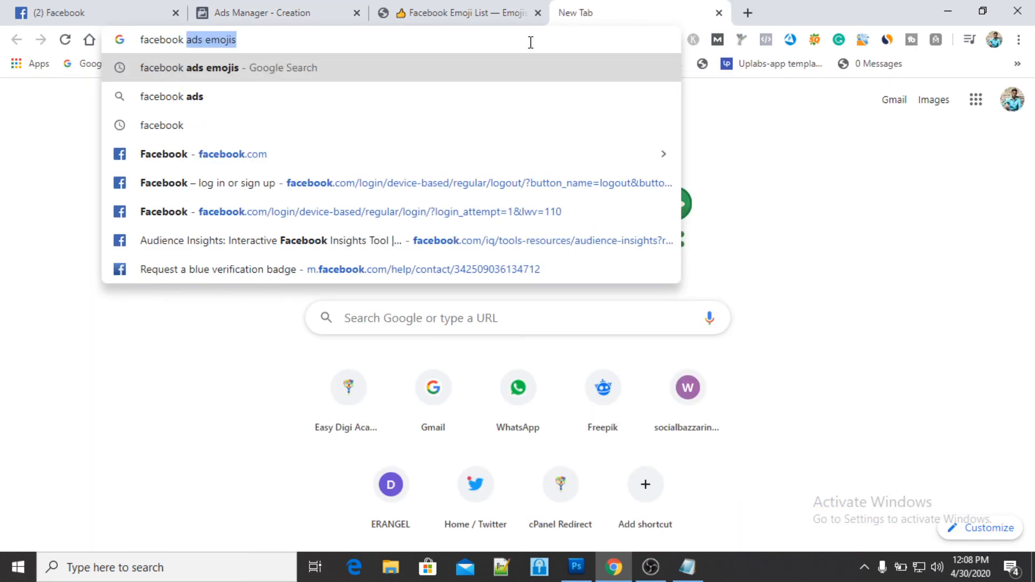
text(overlay)
key(Return)
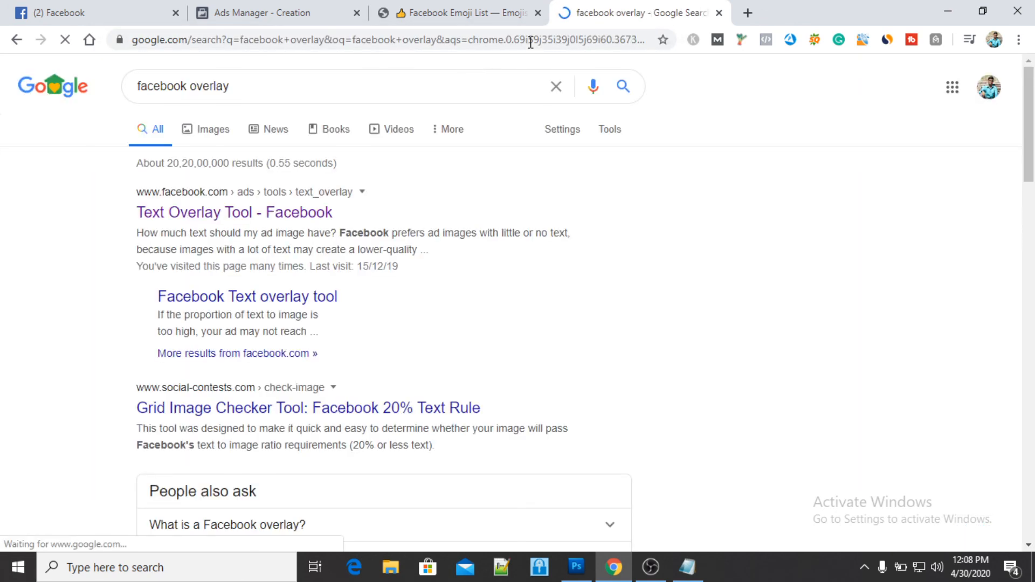
click(208, 213)
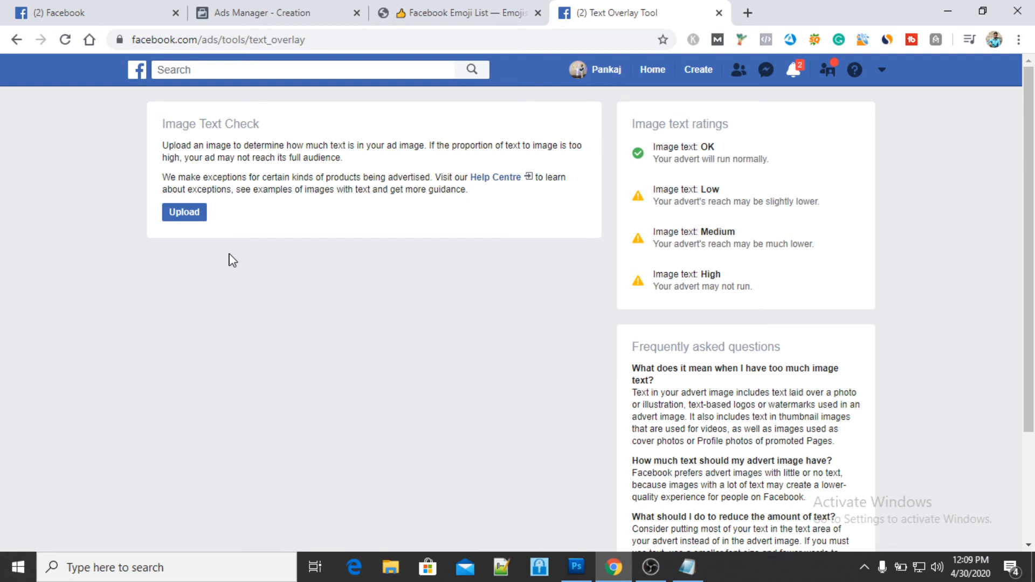
- Upload the "fb ads for live session" image from the Desktop to check how much text it contains
click(181, 215)
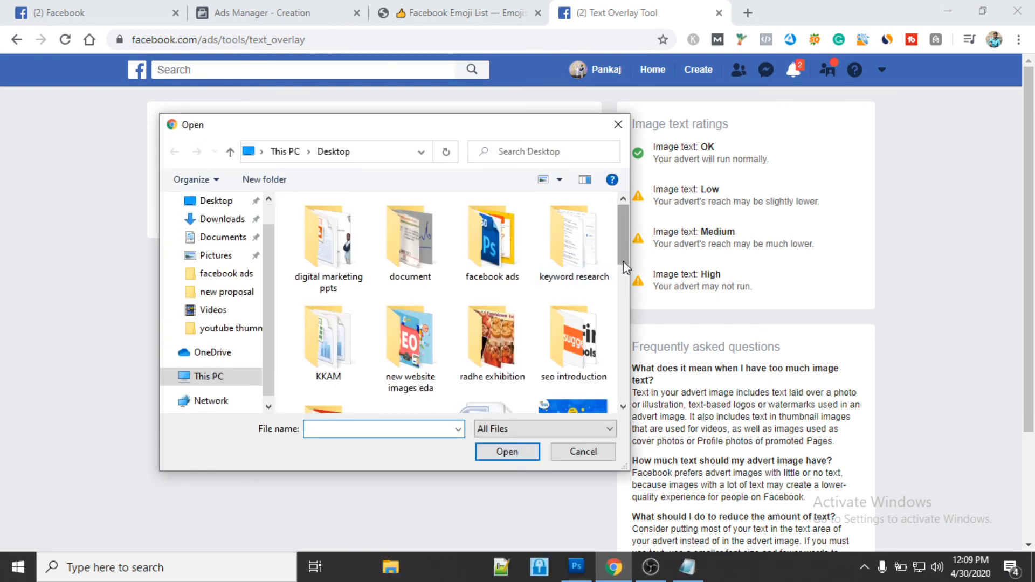
scroll(625, 285, down, 4)
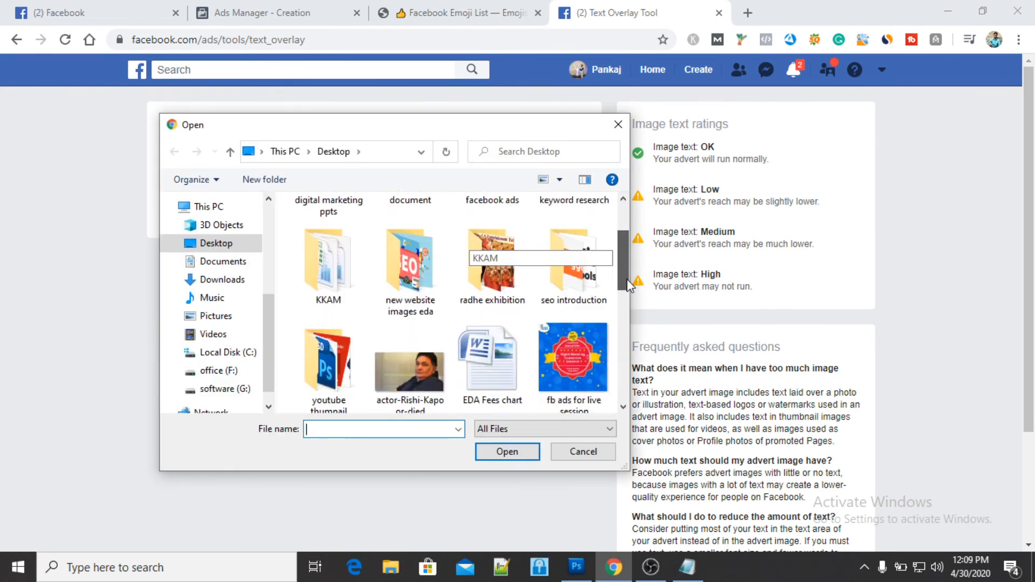
click(592, 238)
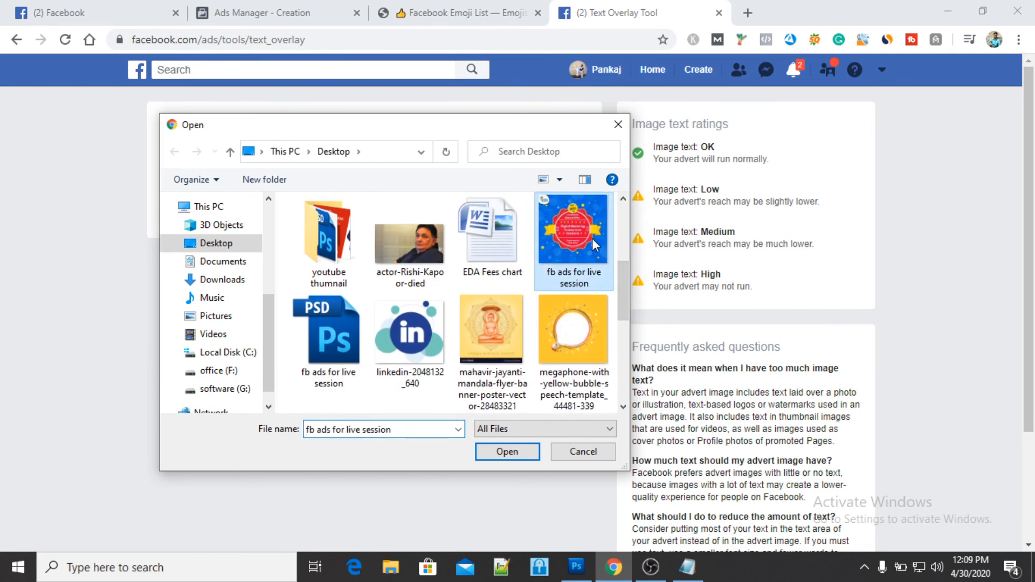
click(506, 451)
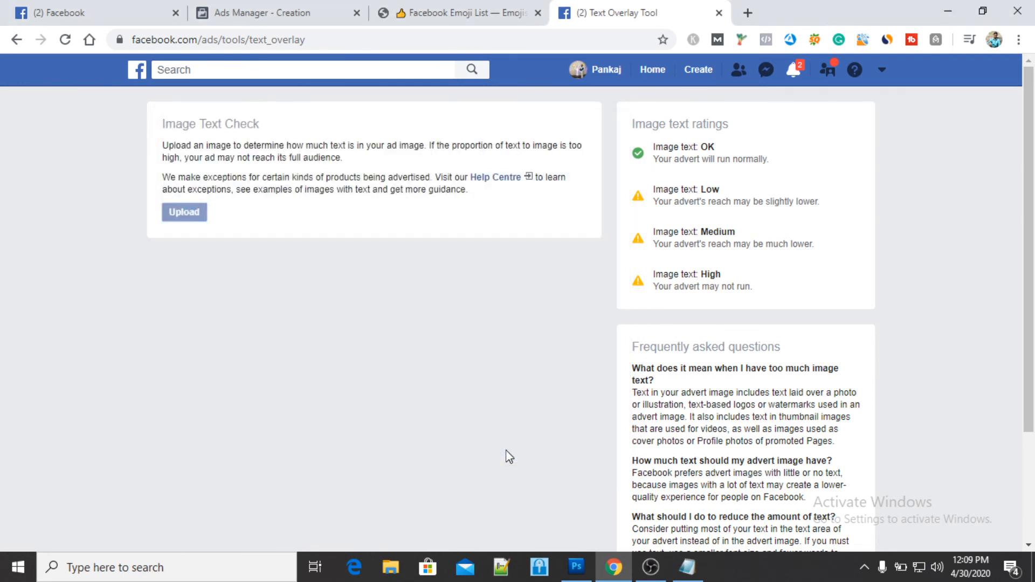
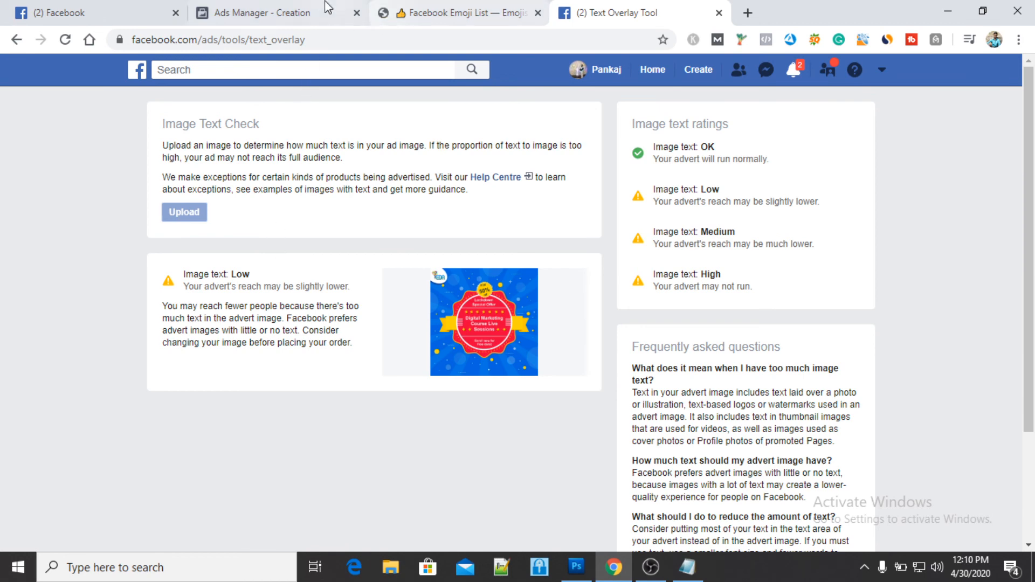
- Return to Ads Manager, enable adding a website URL to the ad, and set the headline to "Learn Digital Marketing"
click(310, 8)
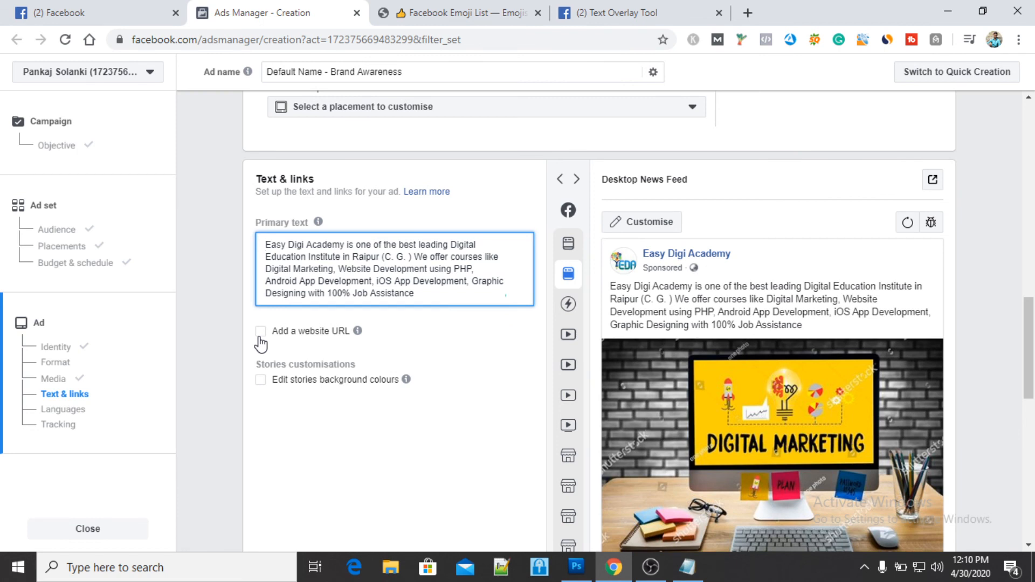
click(259, 336)
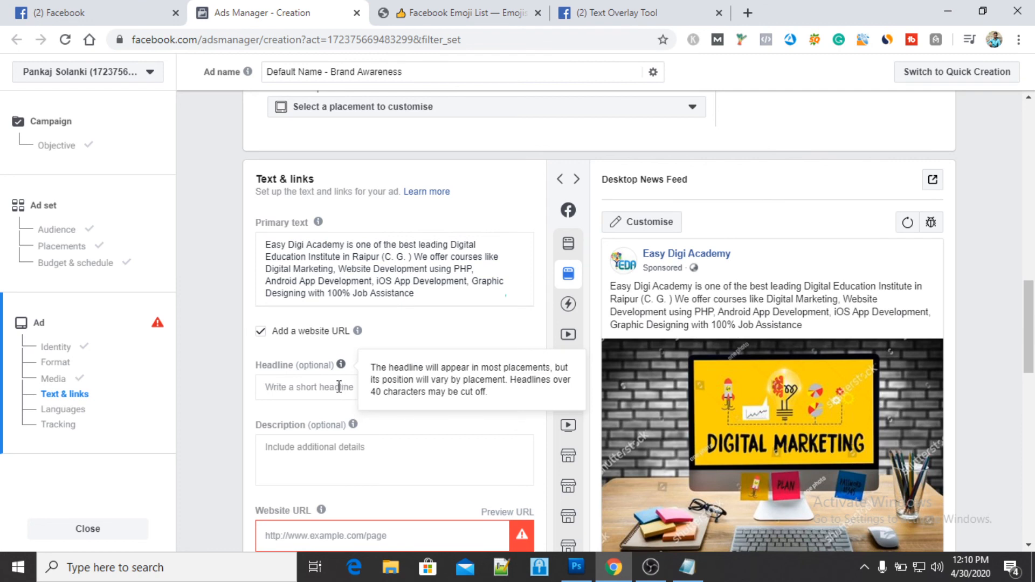
scroll(341, 388, down, 2)
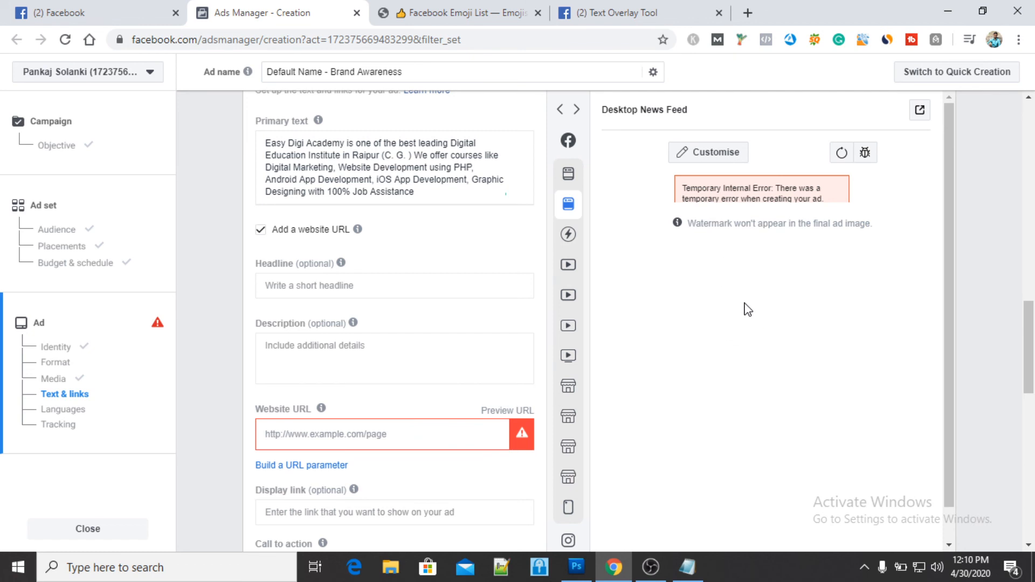
click(369, 289)
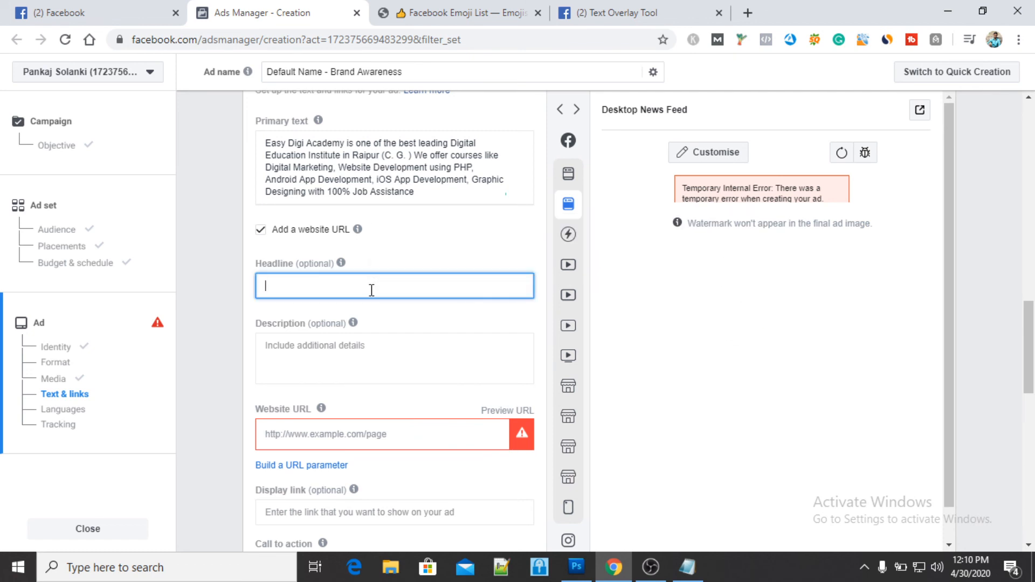
text(Learn Digital Marketing)
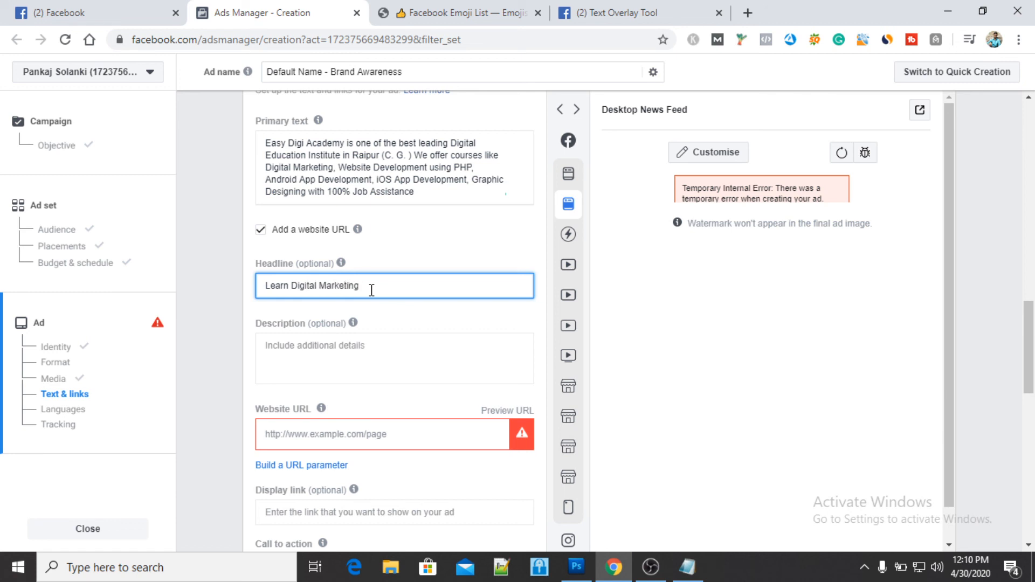
- Complete the headline as "Learn Digital Marketing At Rs 10,000/-" and set the description to "Hurry Up! limited time offer"
text( Arts)
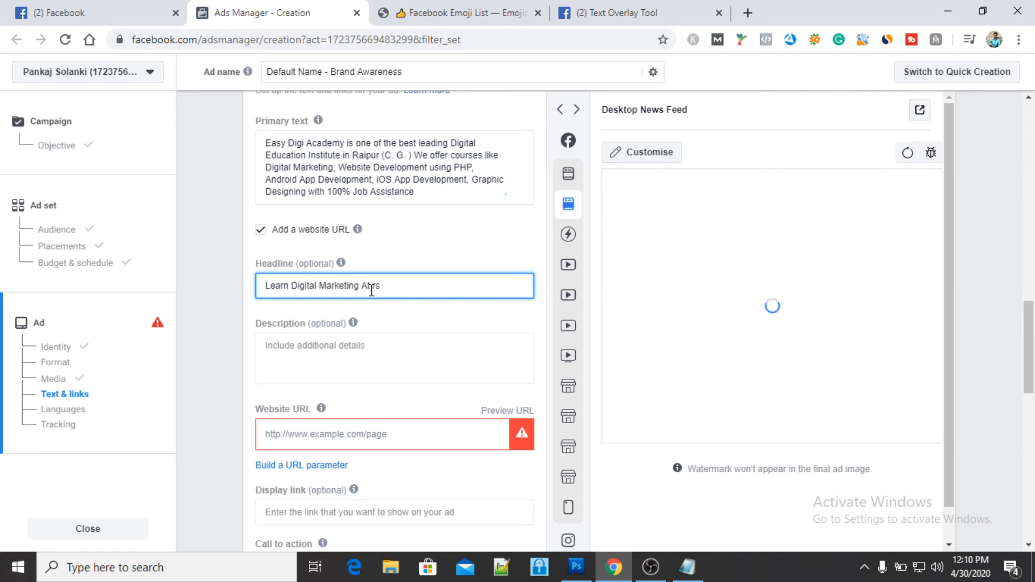
key(BackSpace)
text(Rs 10,000/-)
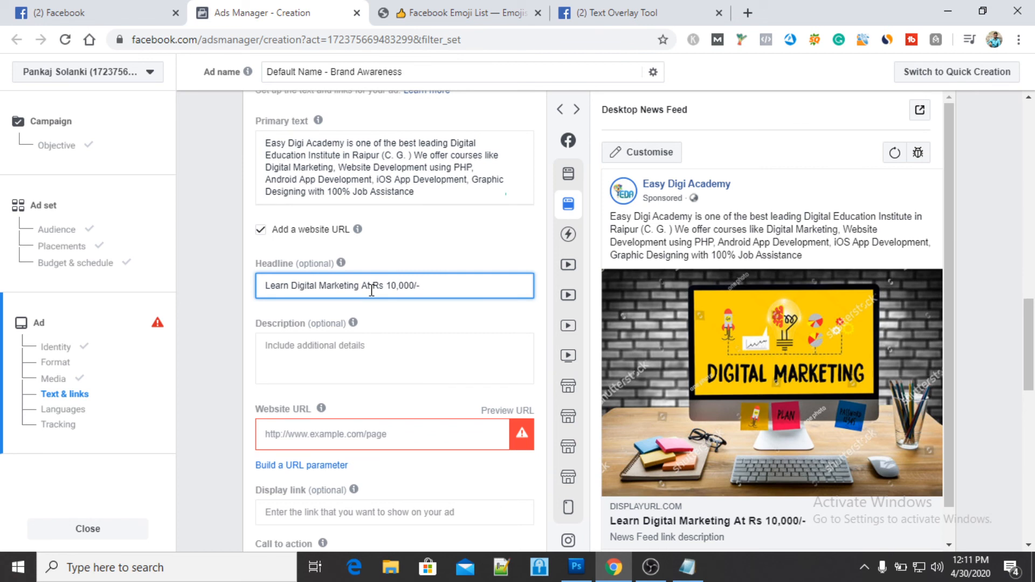
scroll(891, 414, down, 3)
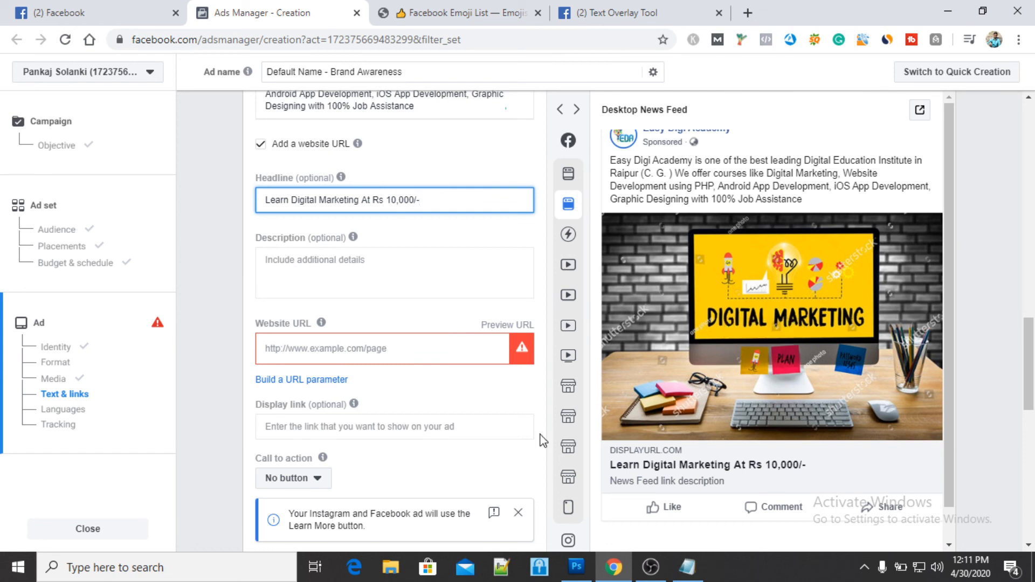
click(356, 270)
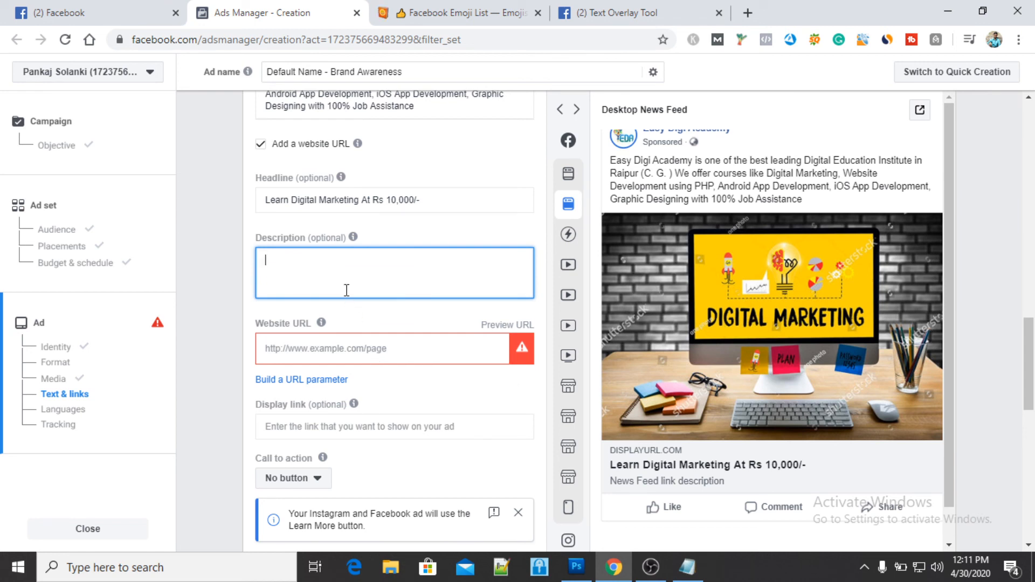
text(Hurry Up! limited time offer)
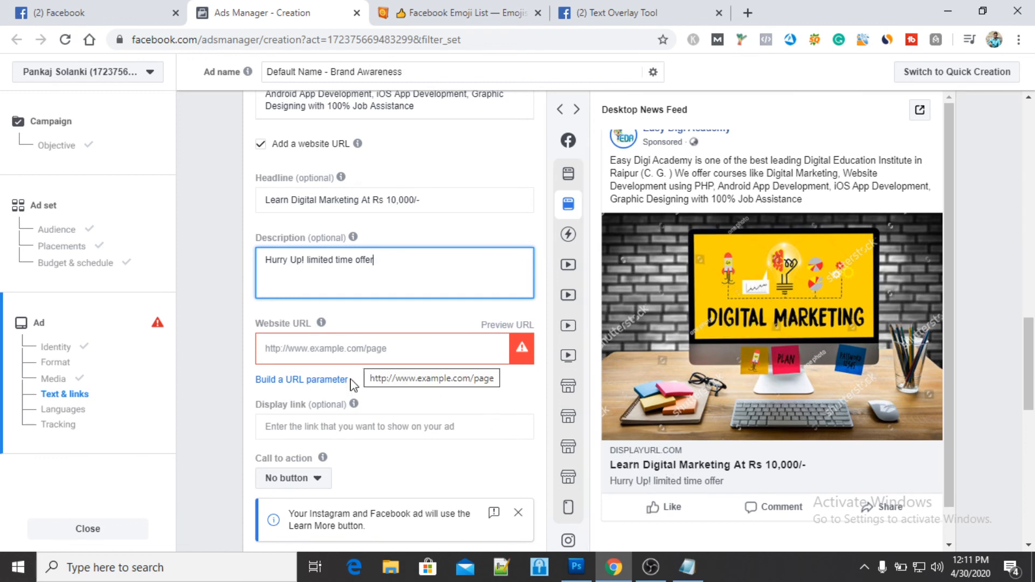
click(345, 349)
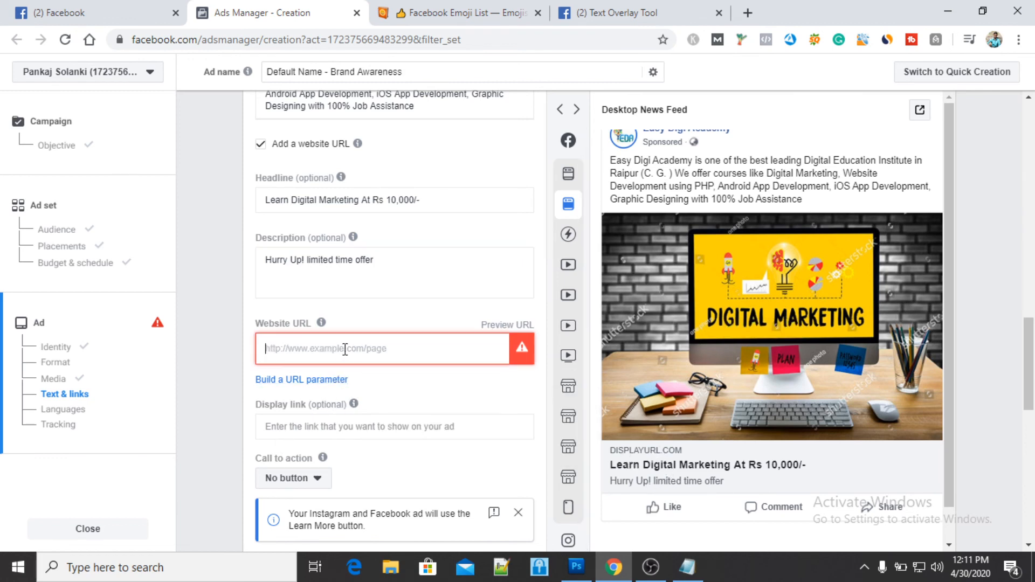
text(https://w)
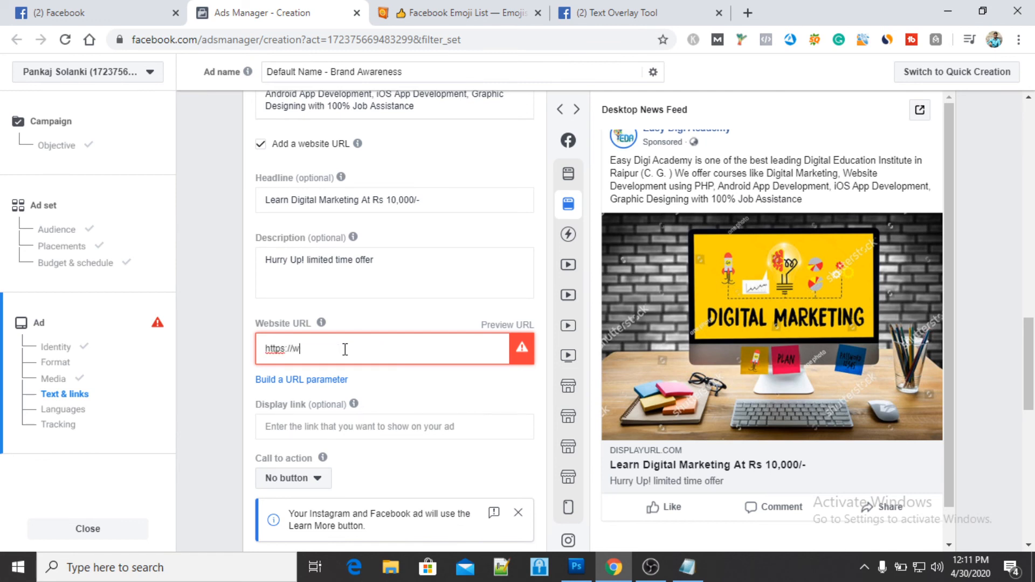
text(ww.easydigiacademy.com)
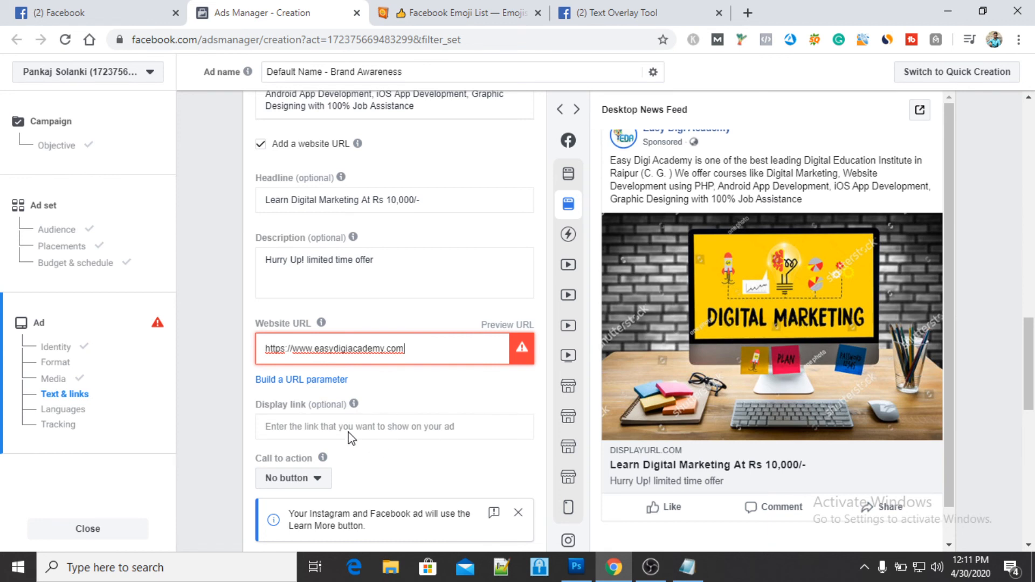
click(387, 437)
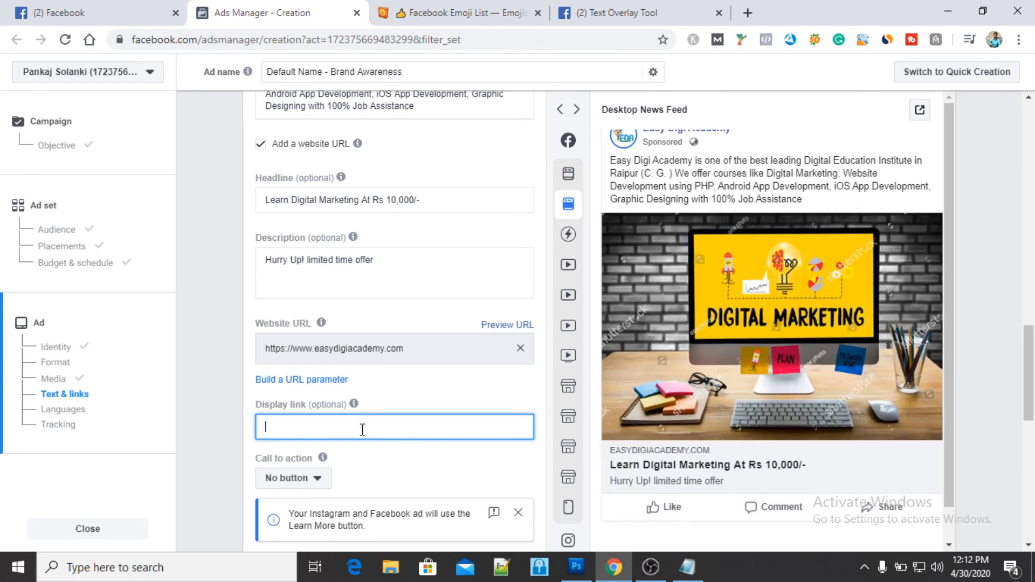
text(www.eda.com)
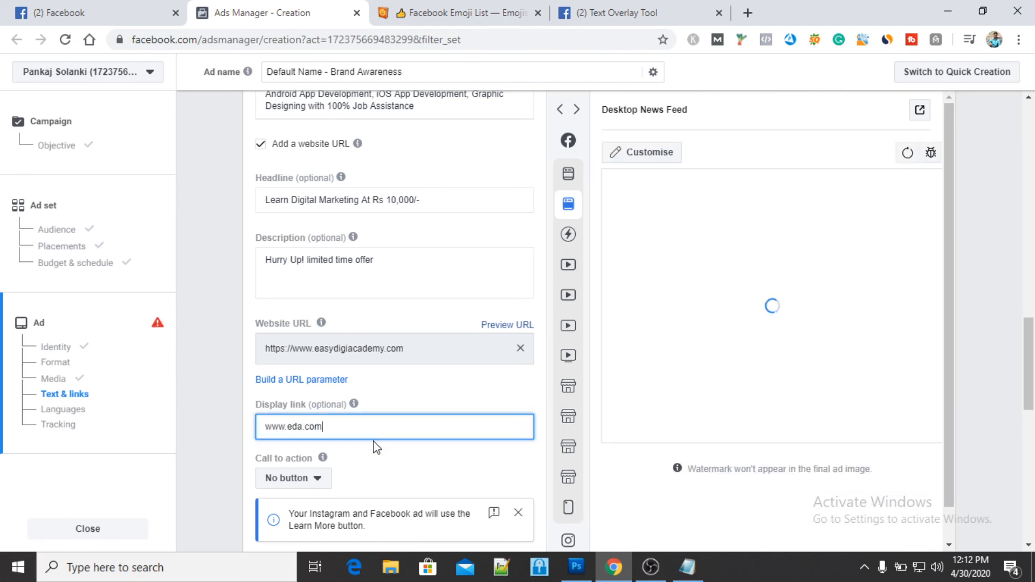
click(393, 478)
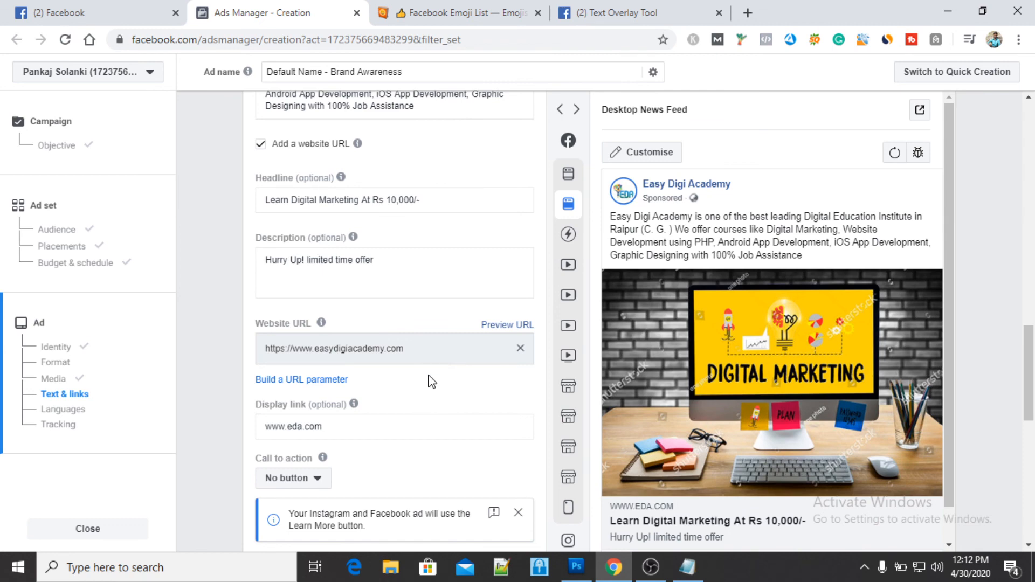
- Dismiss the notice about the Learn More button and set the ad's call to action to Contact Us
scroll(428, 377, down, 5)
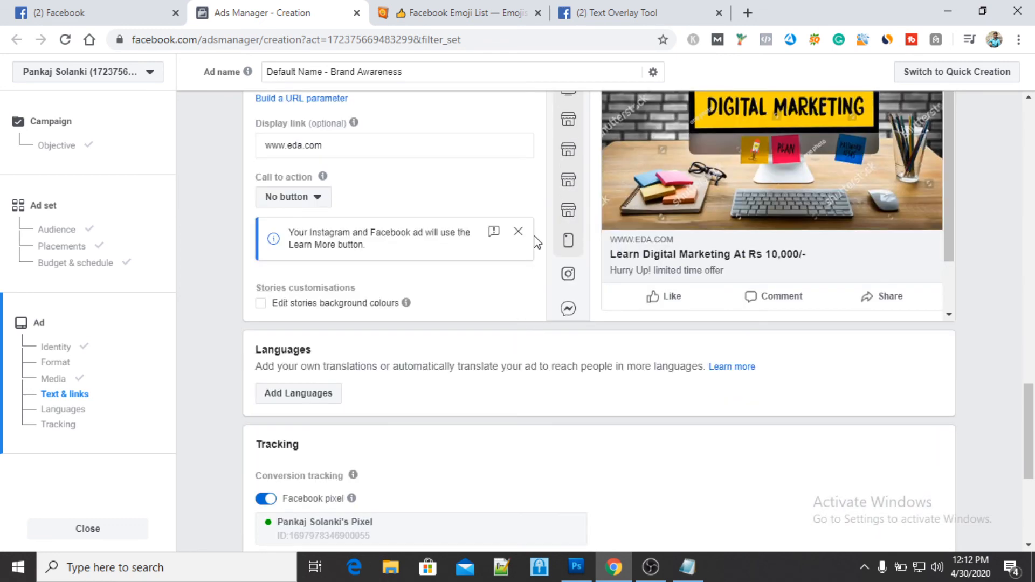
click(518, 230)
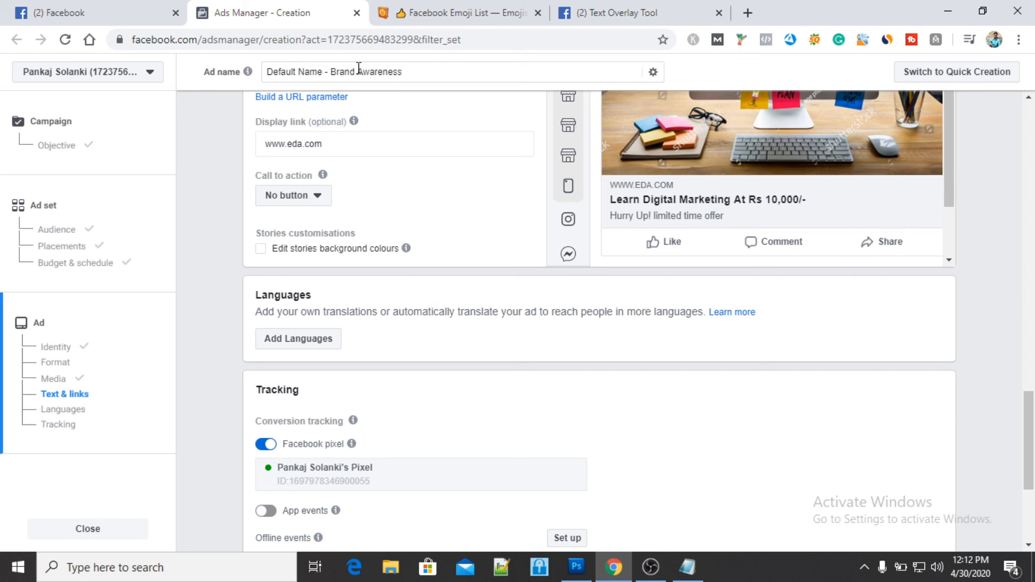
click(309, 196)
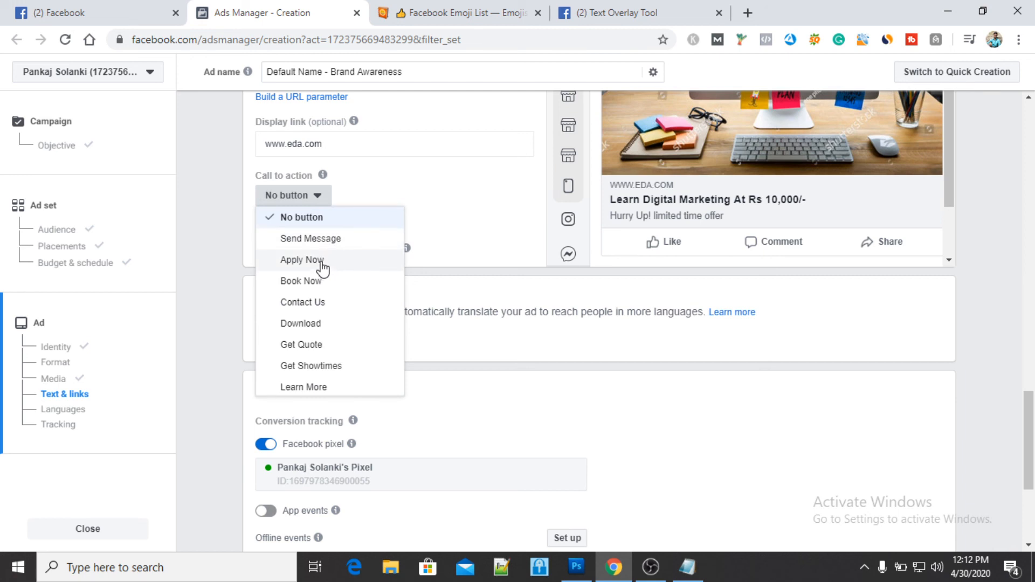
click(329, 302)
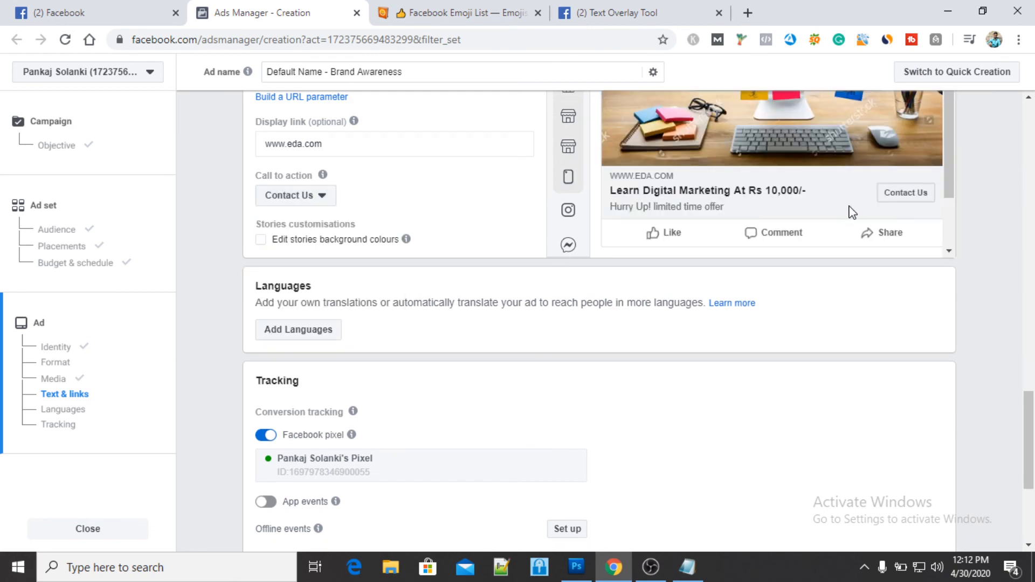
- Review the ad's Desktop News Feed preview, tracking settings, text, media and identity sections
scroll(813, 376, up, 2)
scroll(813, 376, up, 4)
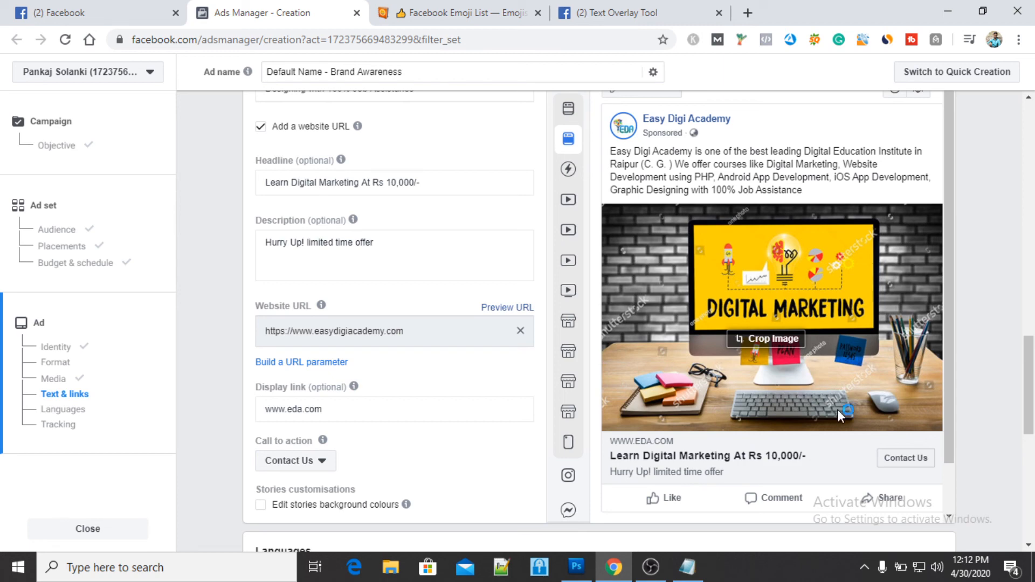
scroll(618, 478, down, 1)
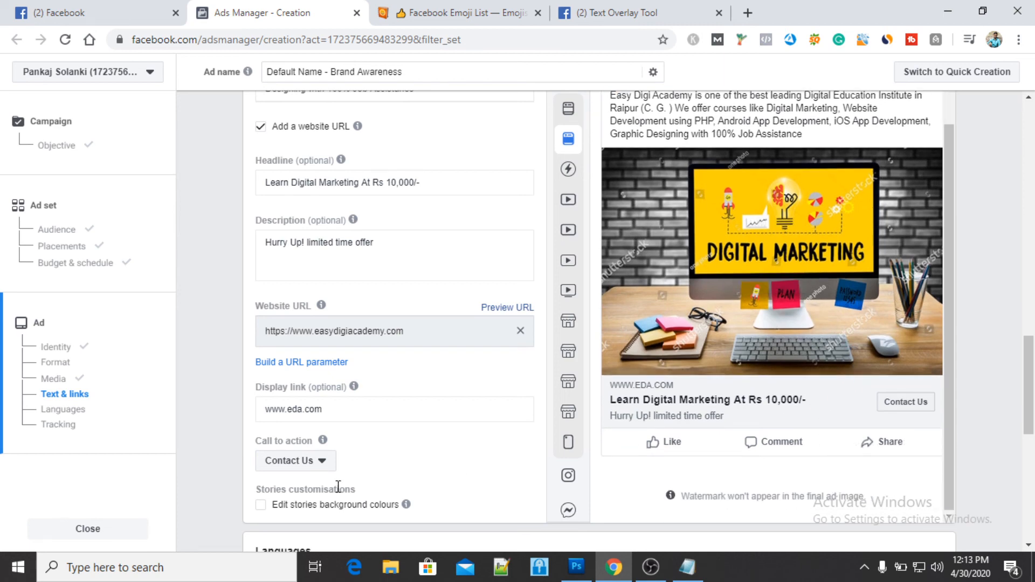
scroll(336, 488, down, 8)
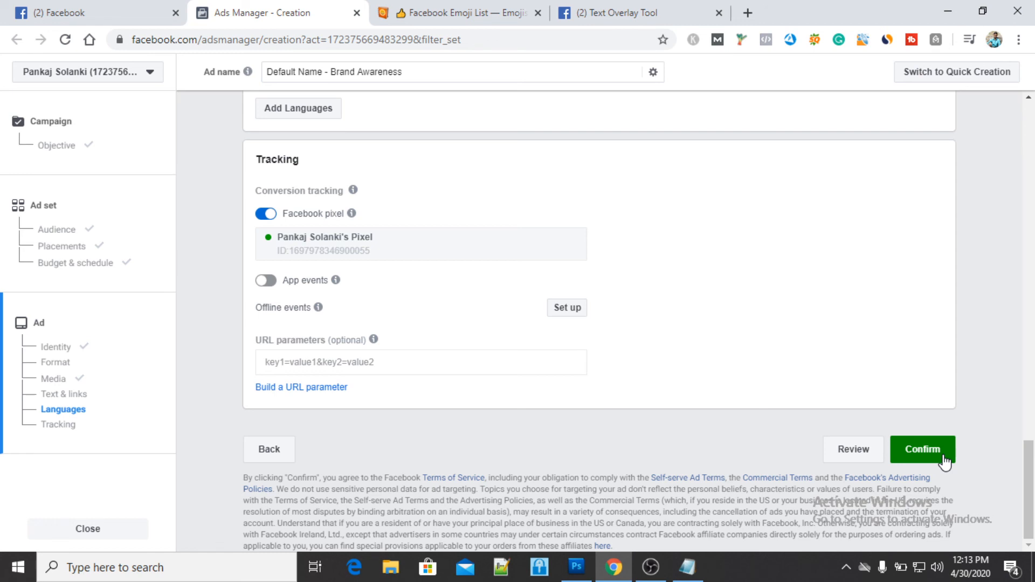
scroll(771, 351, up, 7)
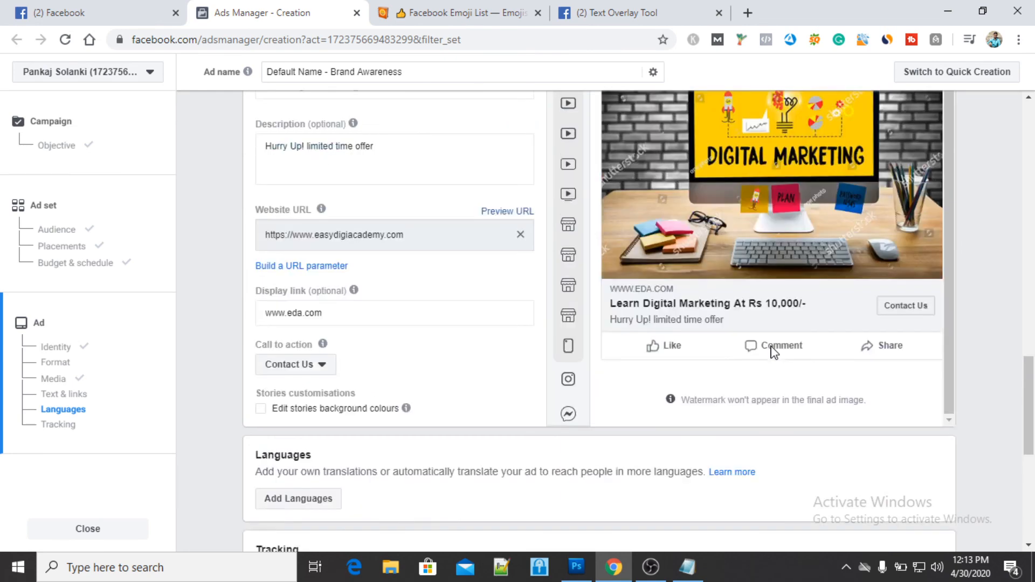
scroll(774, 351, up, 9)
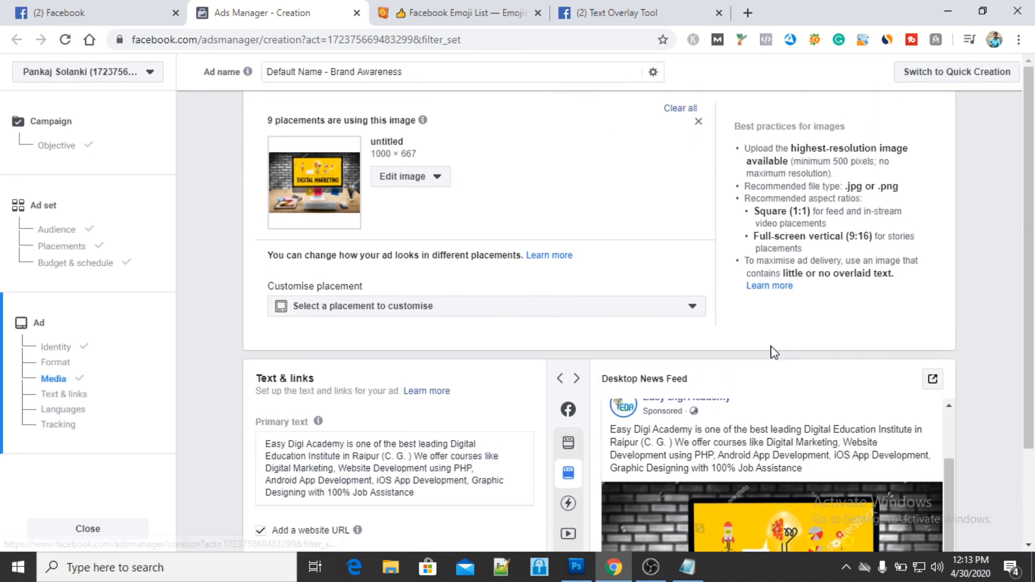
scroll(773, 352, up, 10)
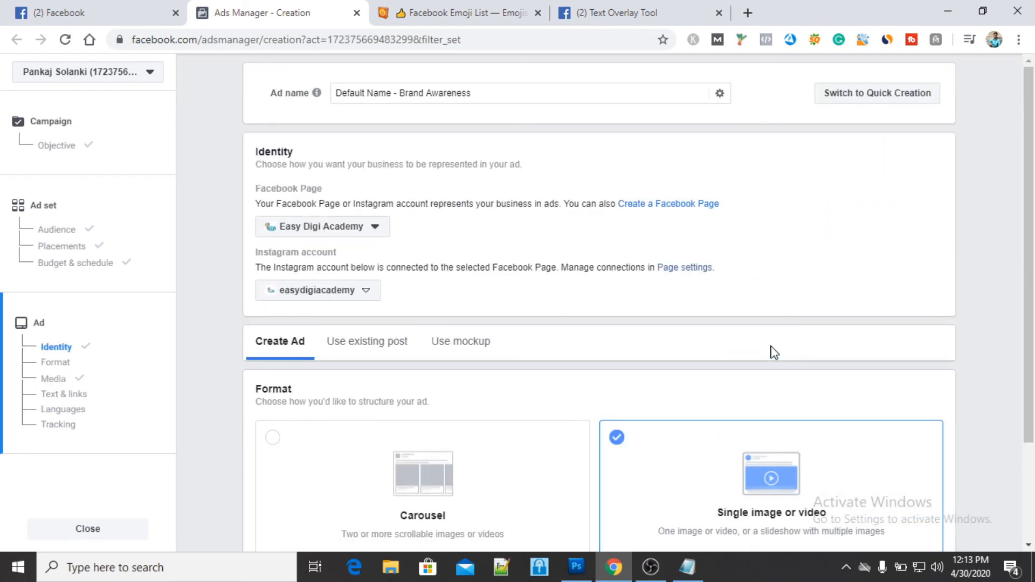